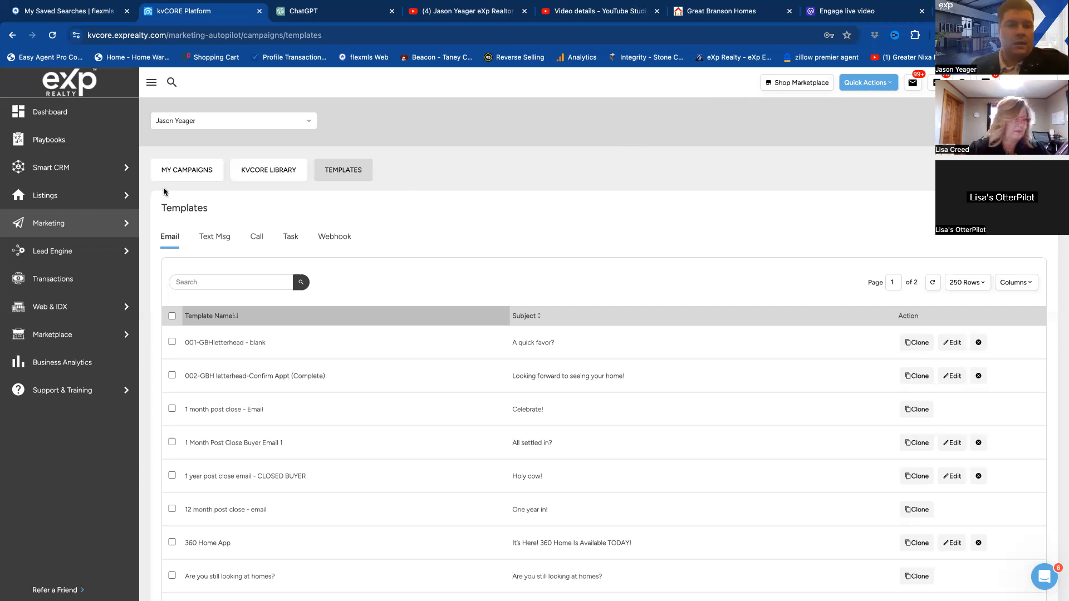
# Step: Open the email templates list in the Smart Campaigns area of Marketing
pyautogui.moveTo(48, 228)
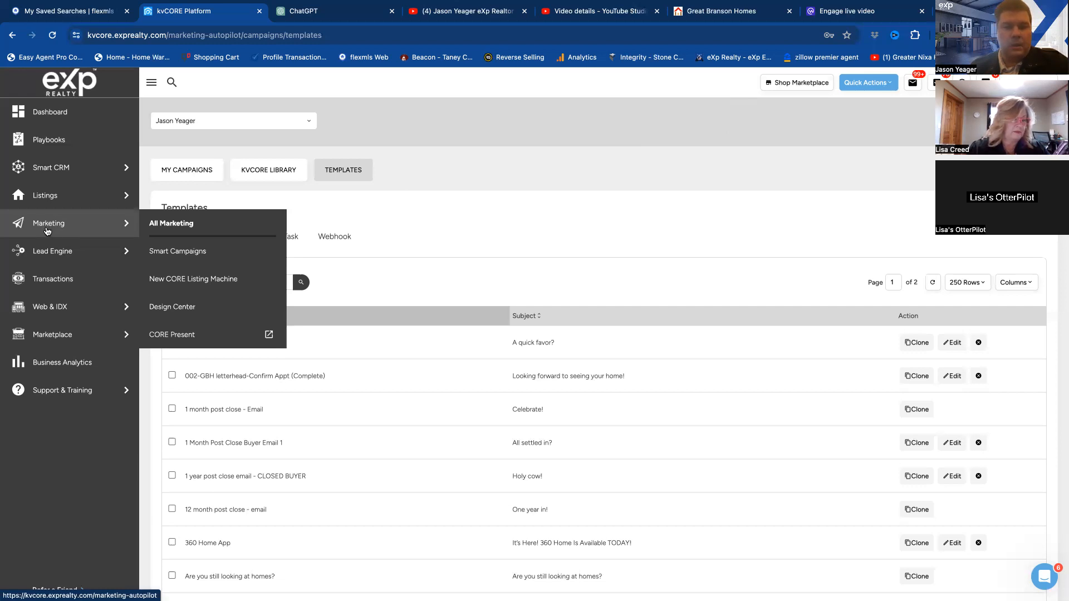
pyautogui.click(177, 253)
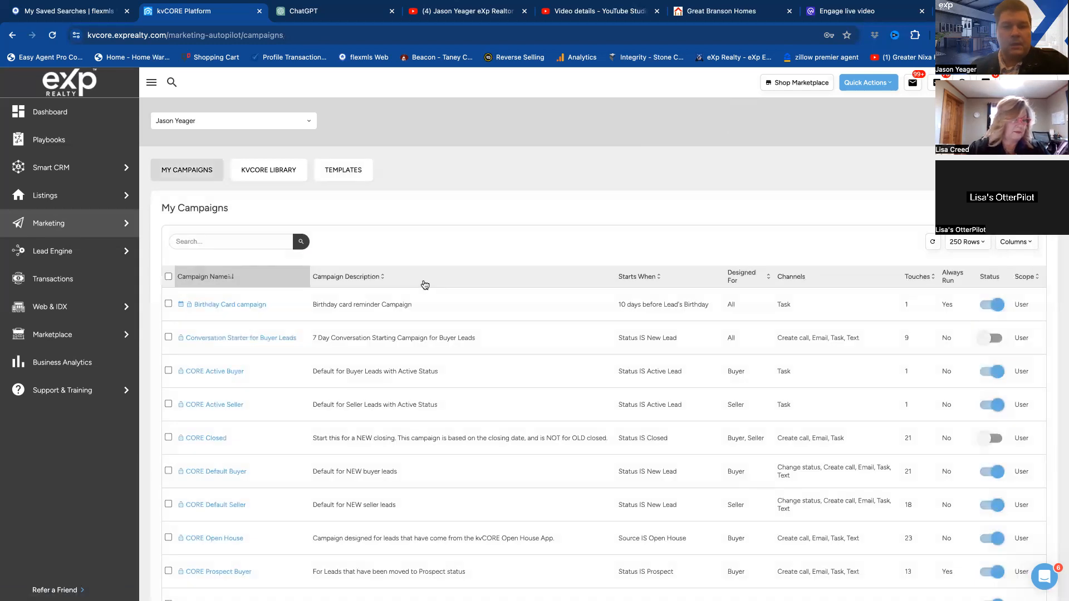
pyautogui.click(351, 172)
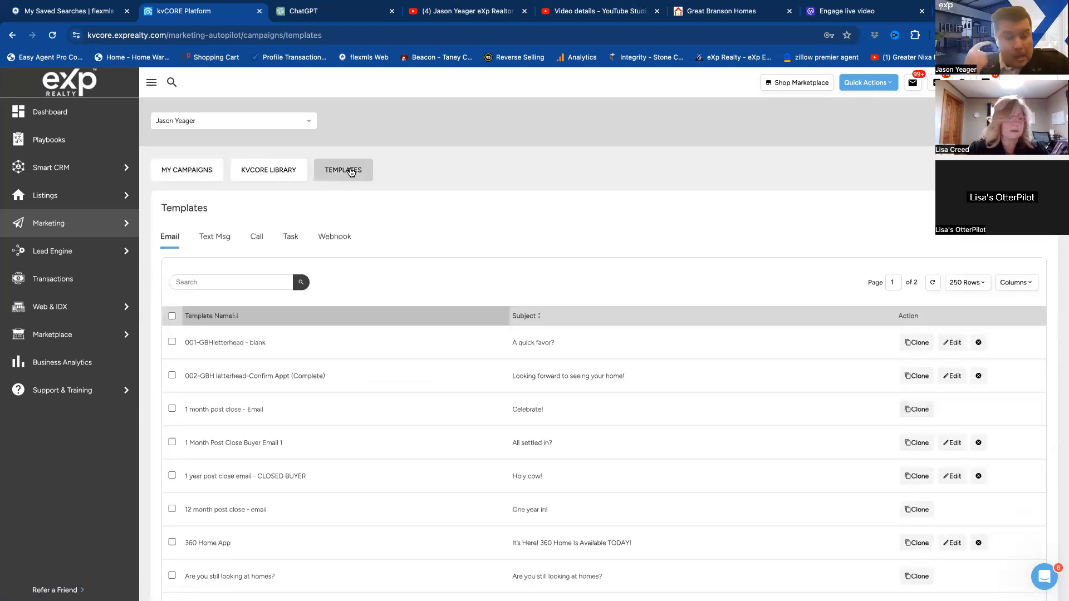
# Step: Search the email templates for "soi" and open the "SOI weekly email" template for editing
pyautogui.click(217, 282)
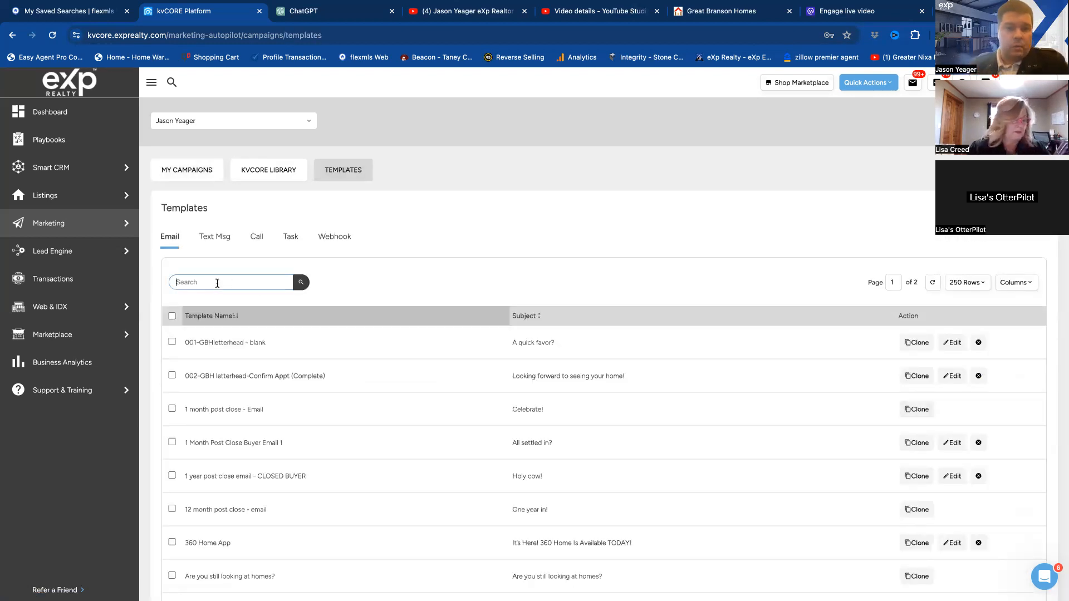
pyautogui.write('so')
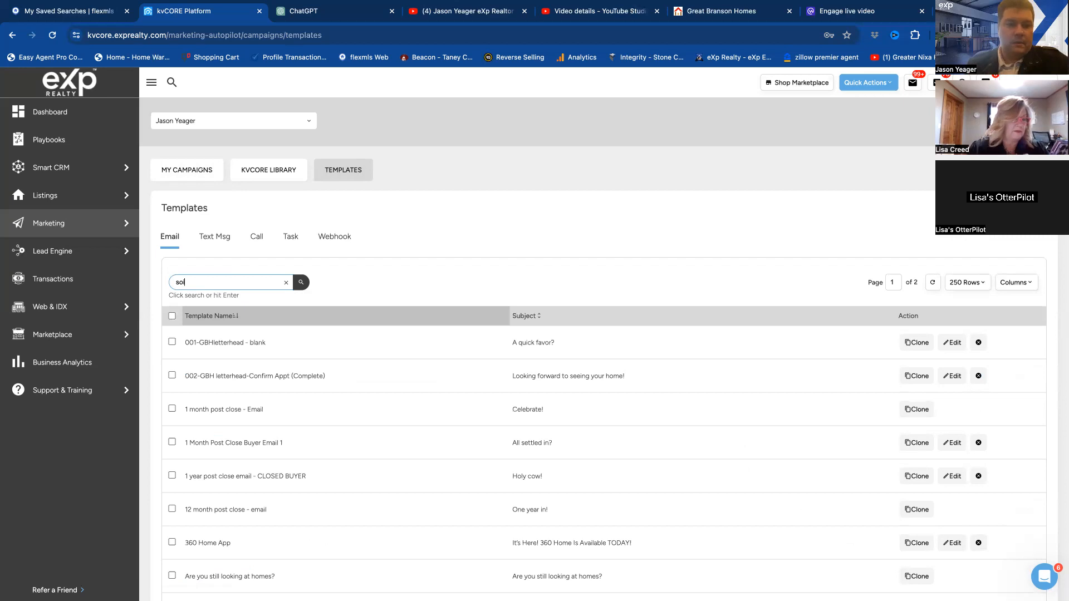
pyautogui.press('Return')
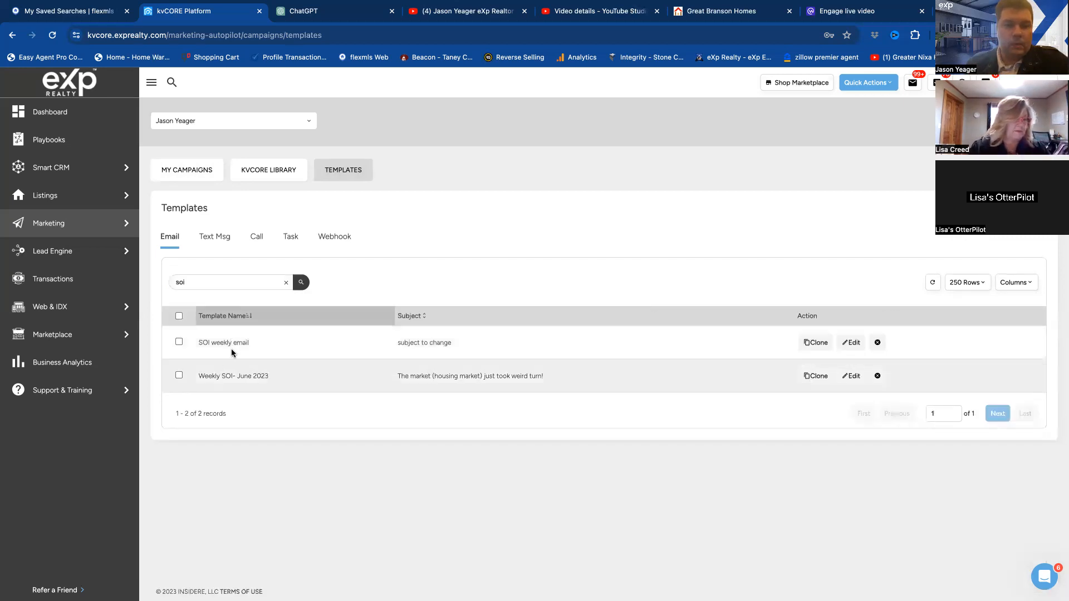
pyautogui.click(852, 344)
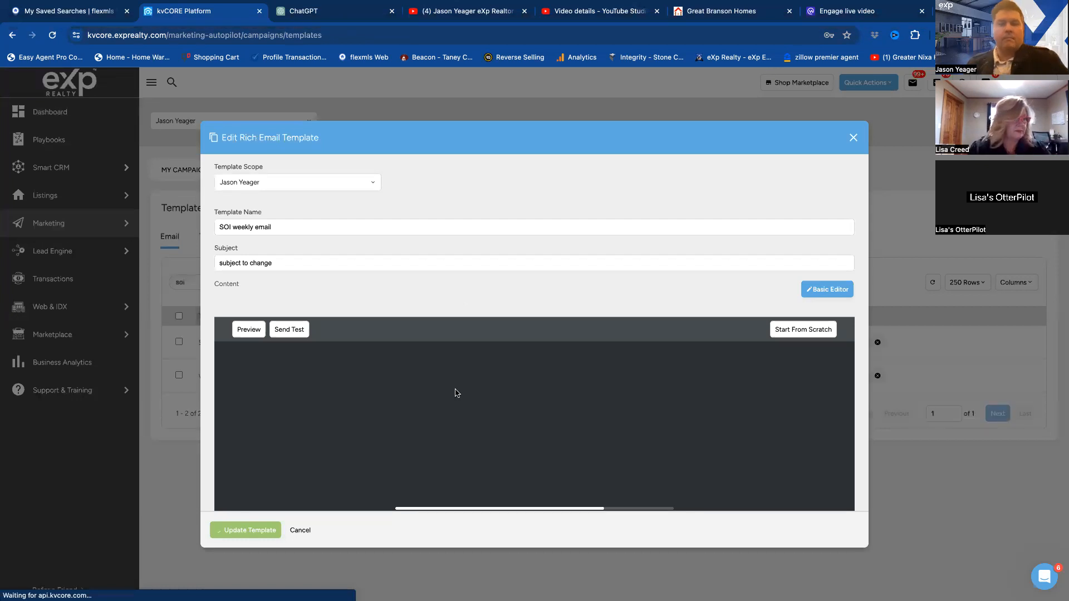
# Step: Examine the SOI weekly email layout from the header banner and social icons down to the YouTube banner and video block
pyautogui.scroll(-3, 456, 393)
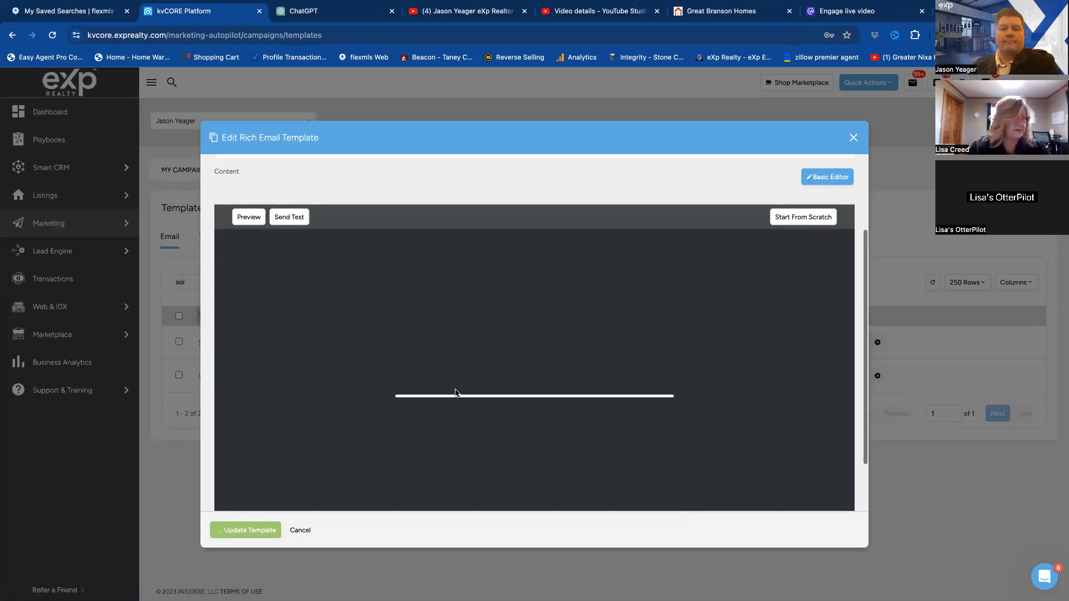
pyautogui.scroll(-1, 456, 393)
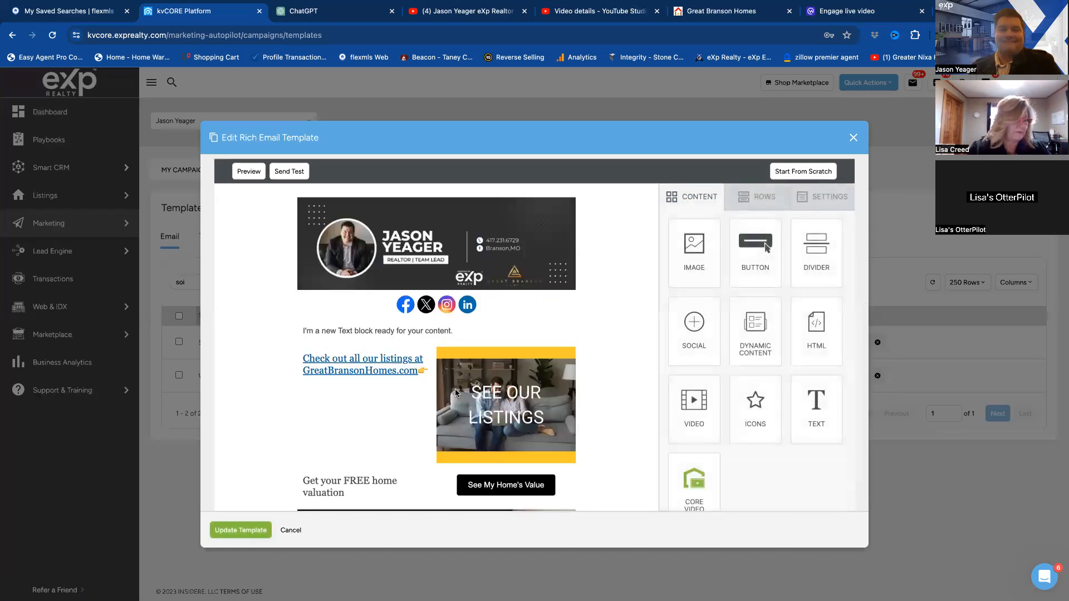
pyautogui.scroll(-2, 456, 393)
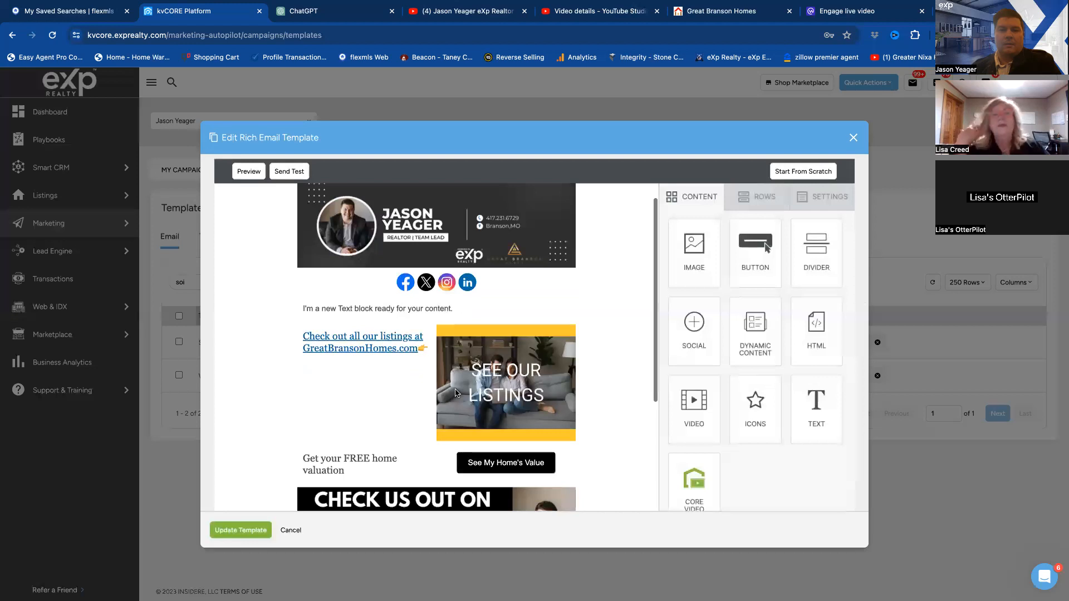
pyautogui.scroll(-4, 456, 393)
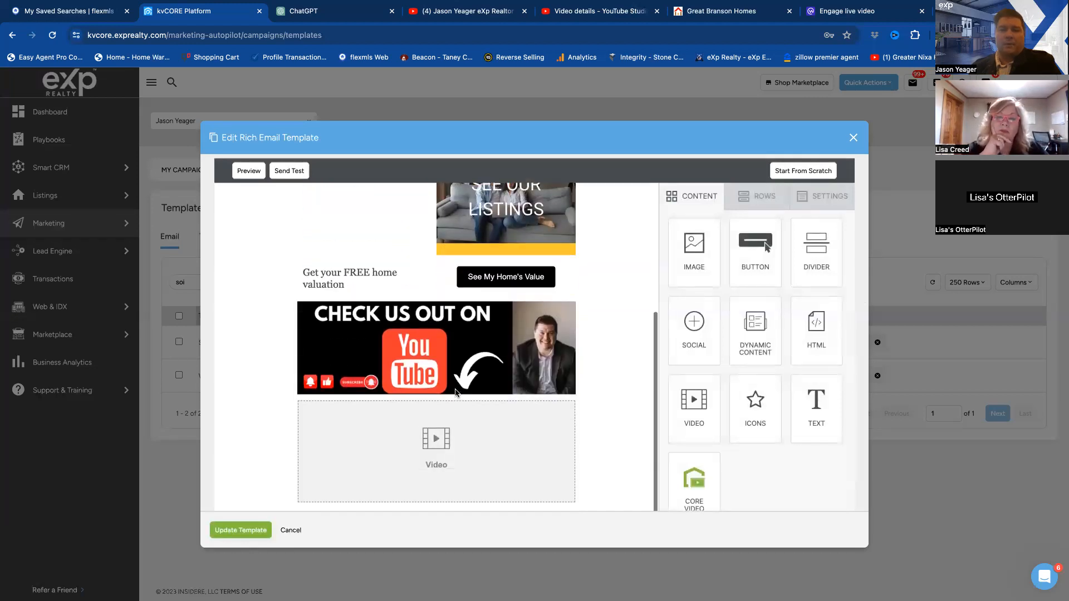
pyautogui.scroll(5, 456, 393)
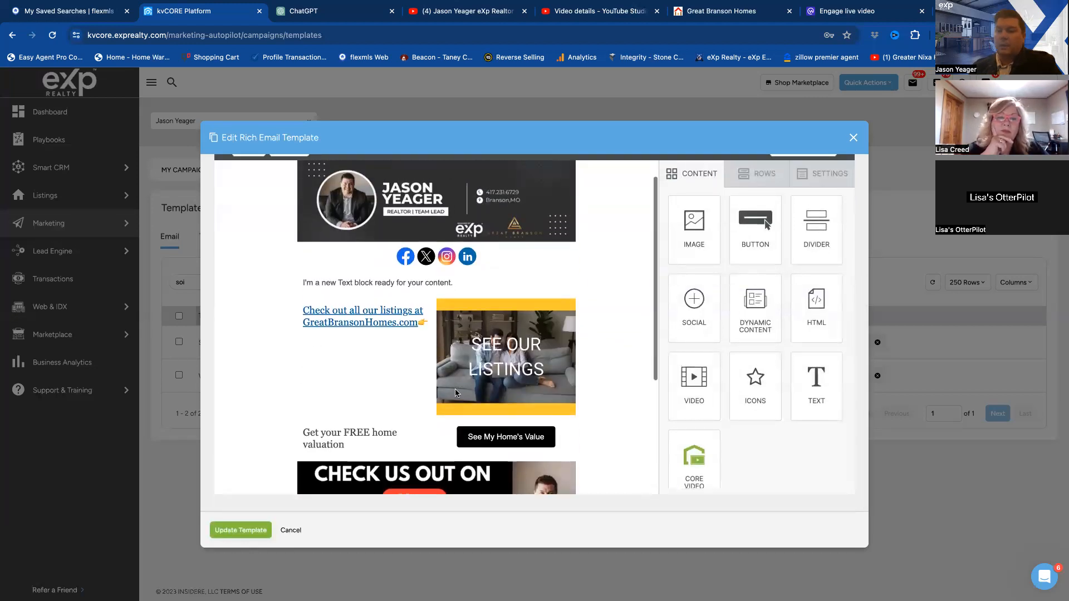
pyautogui.scroll(-1, 455, 393)
pyautogui.scroll(2, 455, 393)
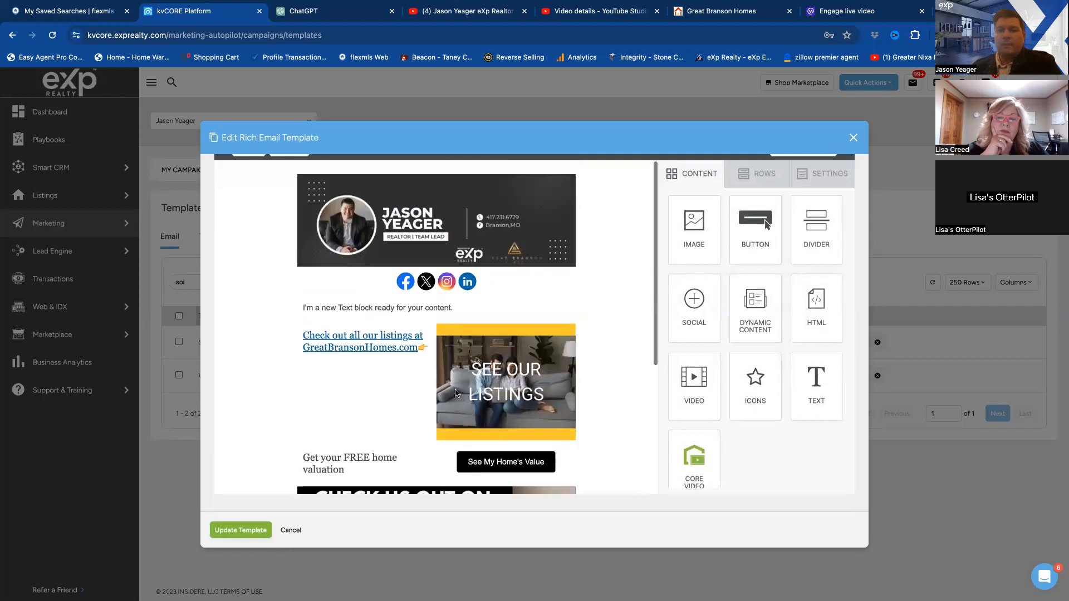
pyautogui.scroll(-1, 456, 393)
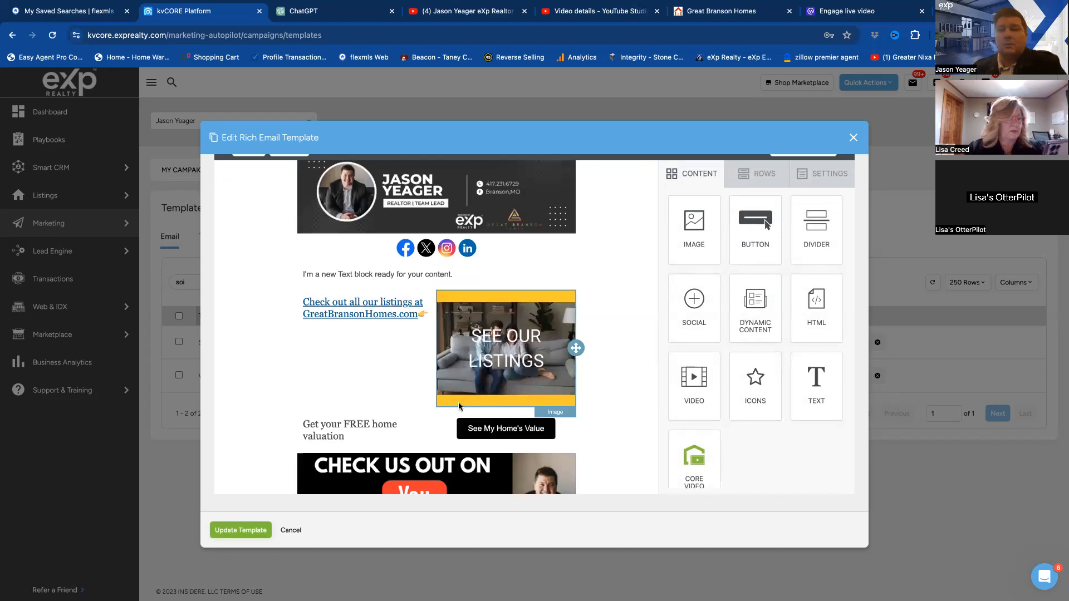
pyautogui.scroll(-1, 522, 402)
pyautogui.scroll(-1, 523, 402)
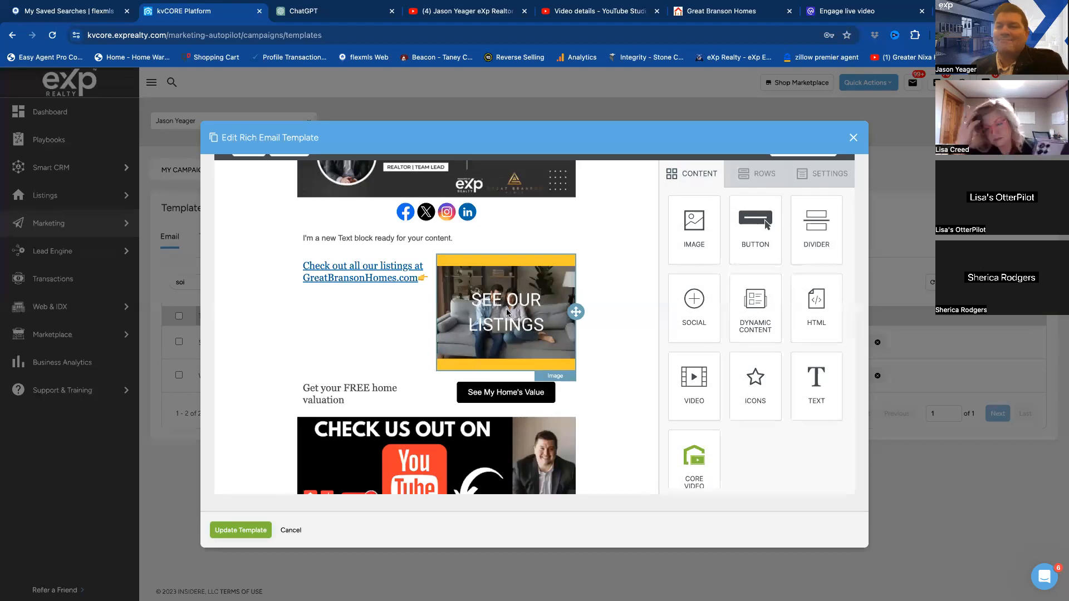
pyautogui.scroll(-3, 460, 330)
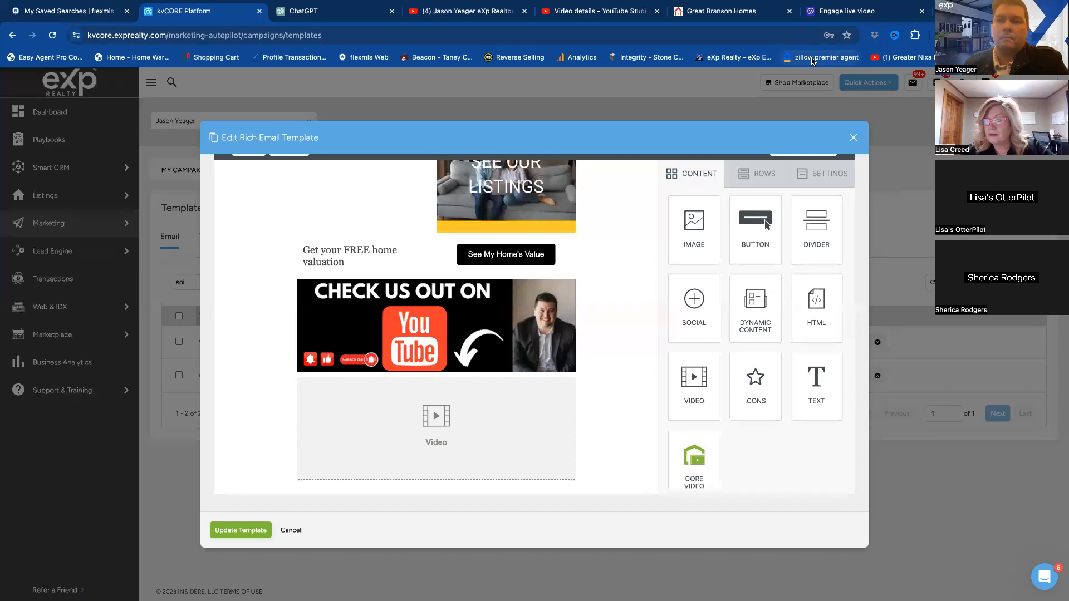
# Step: Check the Workplace live video's comments, switch to the YouTube channel page and copy its address
pyautogui.click(839, 17)
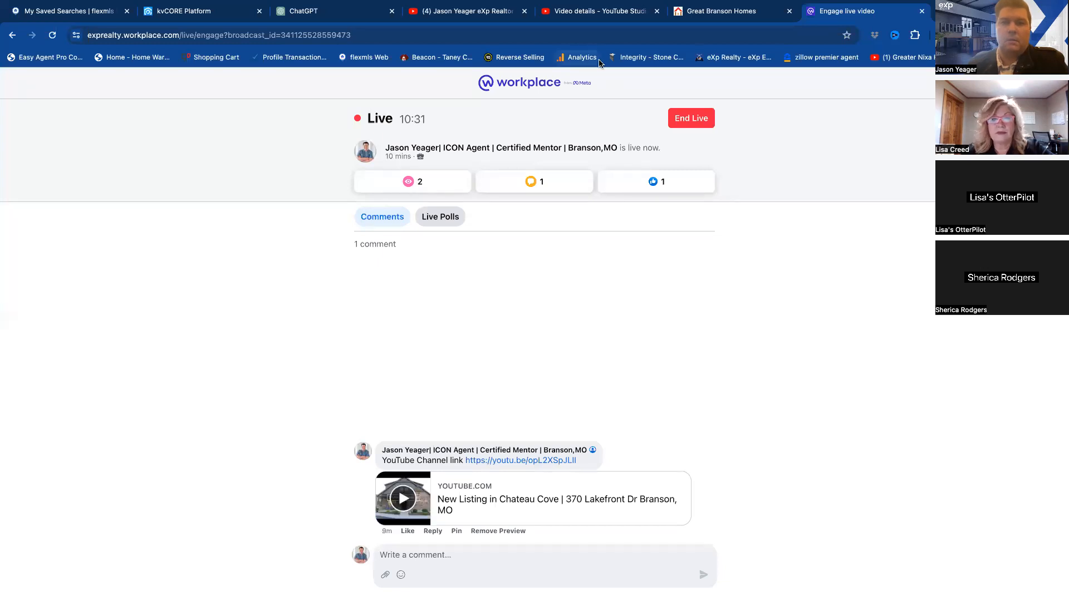
pyautogui.click(461, 17)
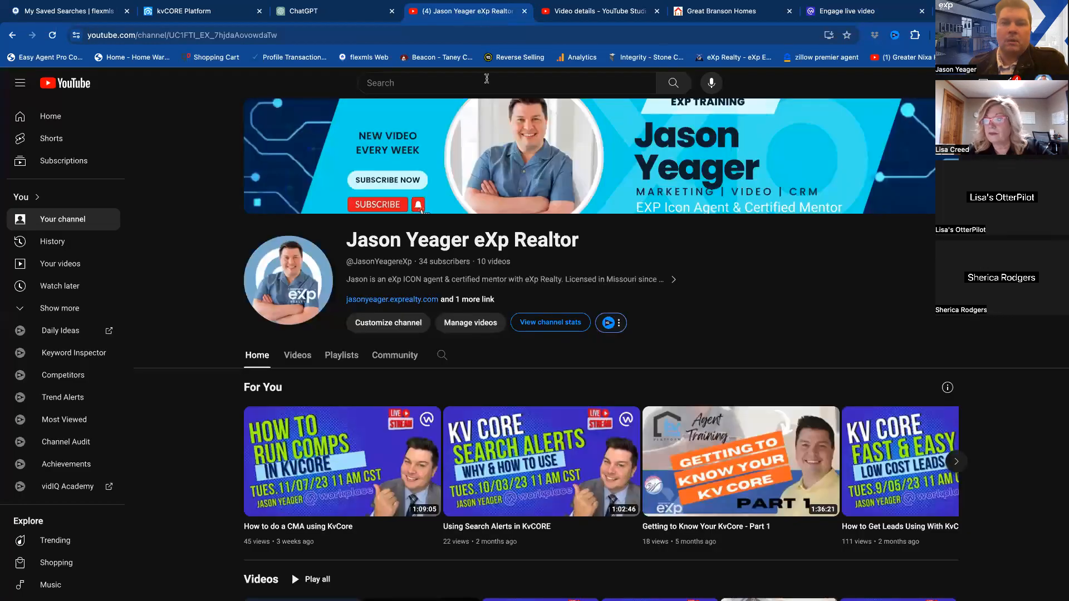
pyautogui.click(273, 37)
pyautogui.hotkey('ctrl', 'c')
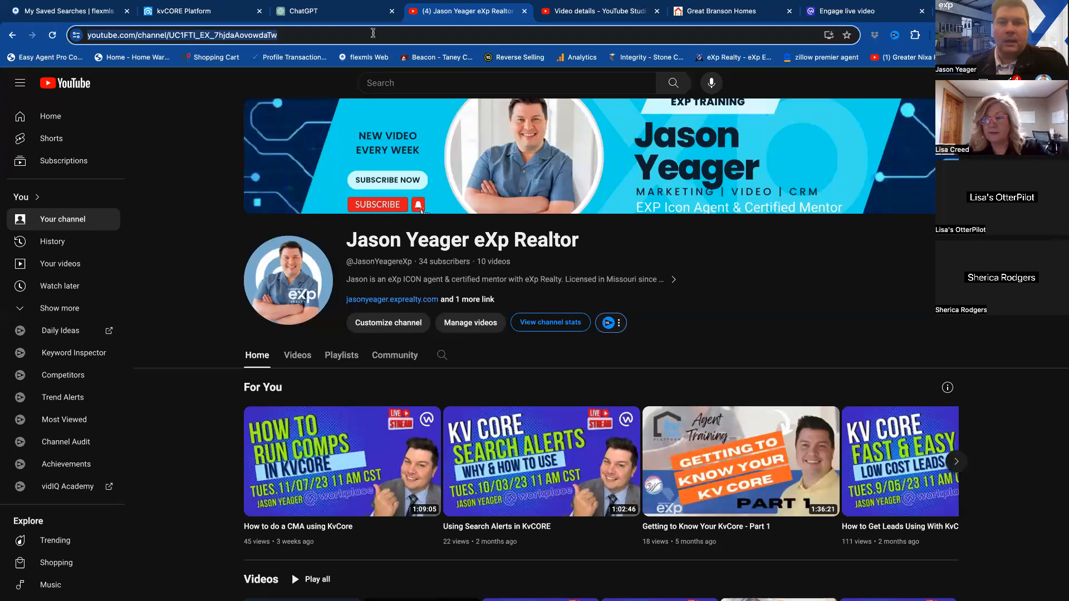
# Step: Switch to the Workplace live video and paste the YouTube channel link into a new comment
pyautogui.click(845, 17)
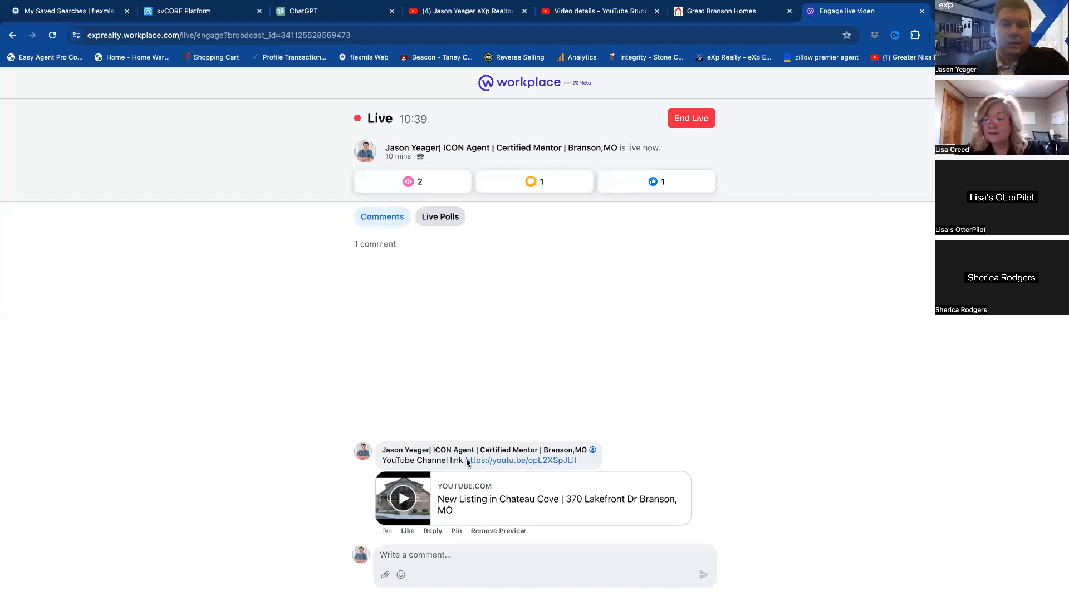
pyautogui.click(396, 558)
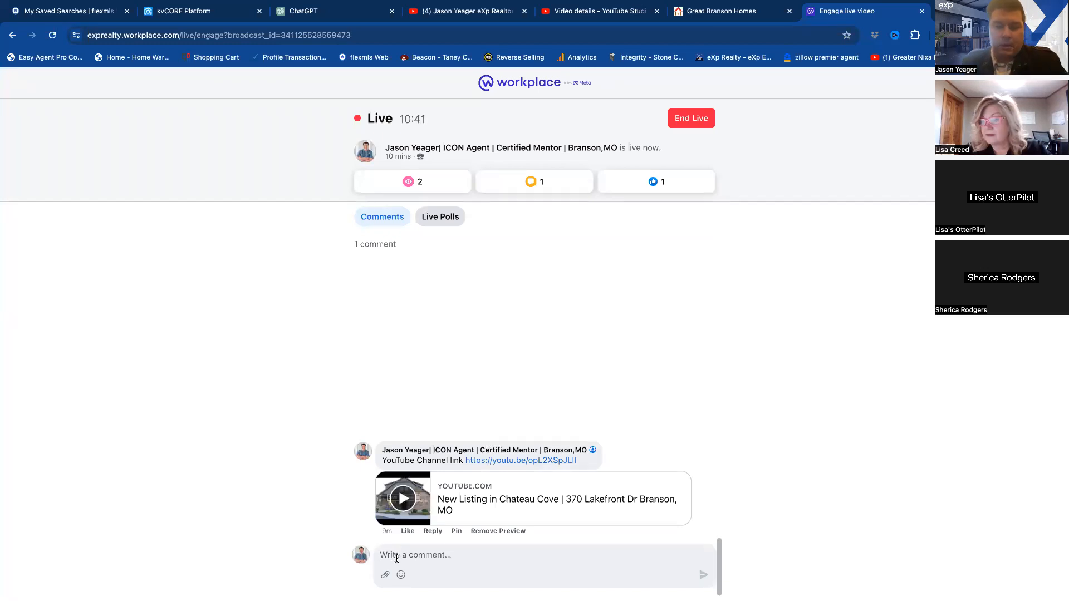
pyautogui.hotkey('ctrl', 'v')
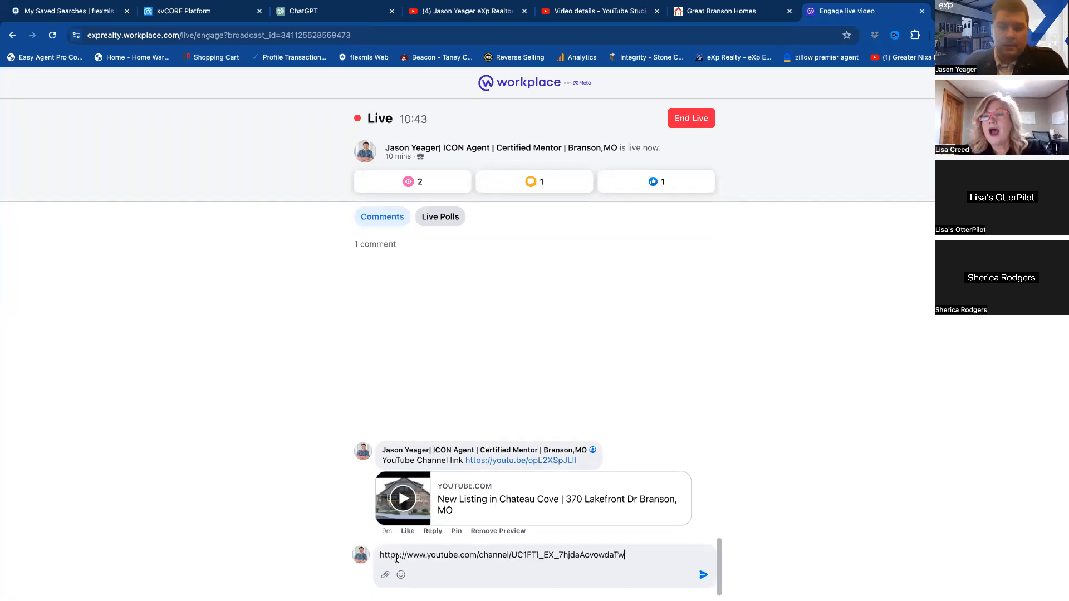
# Step: Add "Sorry wrong link lol" before the pasted channel link and post the comment
pyautogui.write('Sorry')
pyautogui.press('BackSpace')
pyautogui.press('BackSpace')
pyautogui.press('BackSpace')
pyautogui.press('BackSpace')
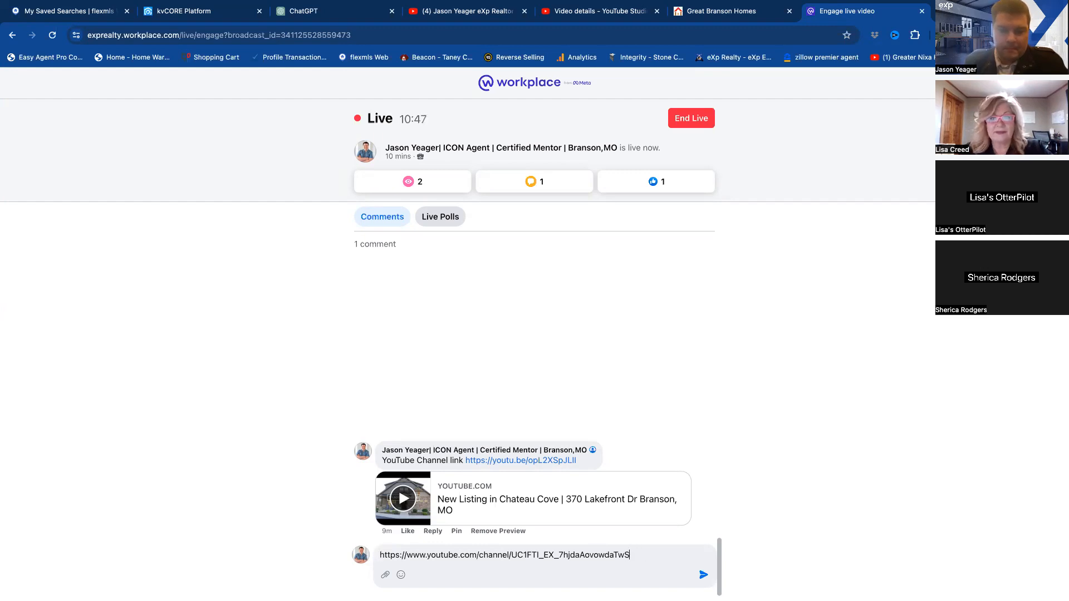
pyautogui.click(380, 555)
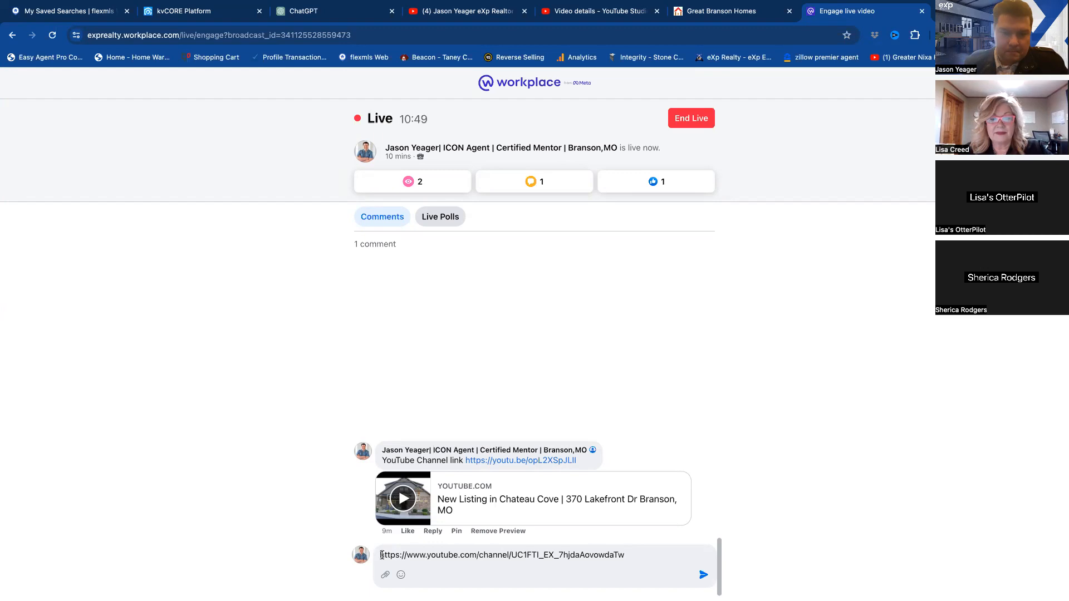
pyautogui.write('Sorry ')
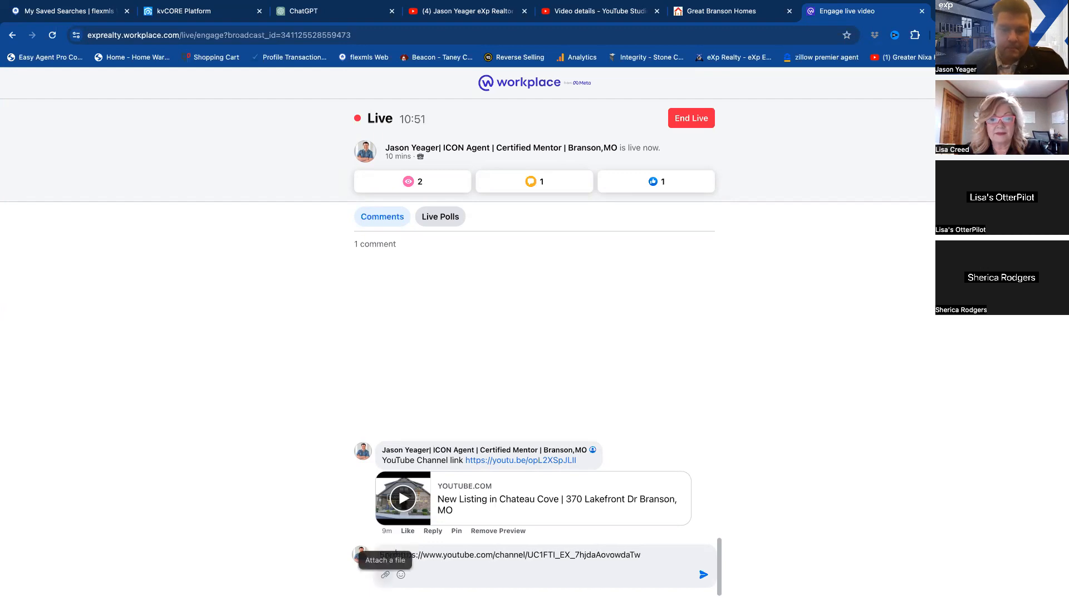
pyautogui.write('wrong link ')
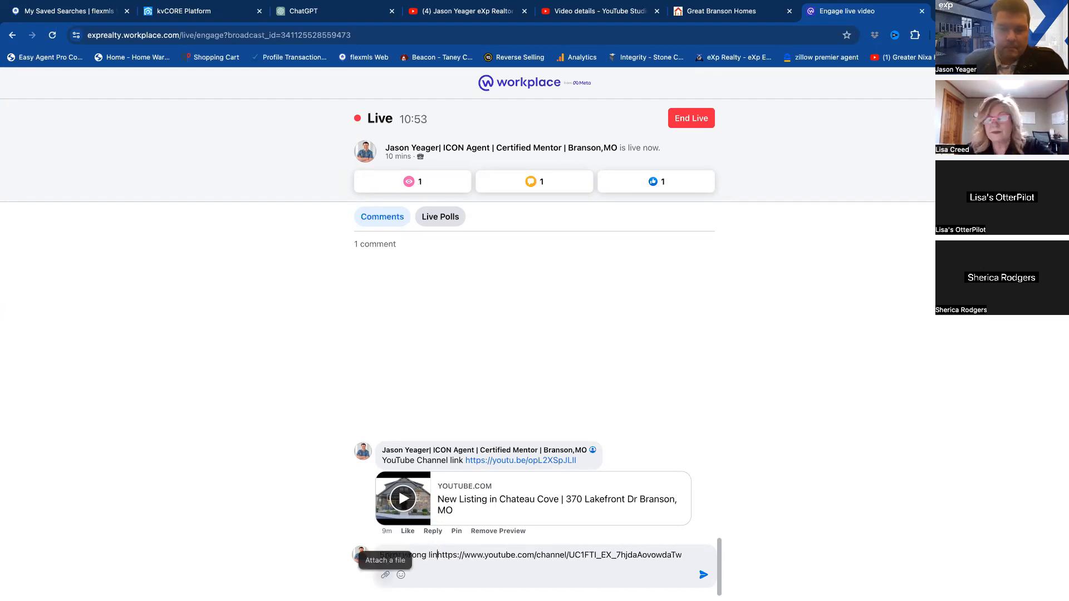
pyautogui.write('lol')
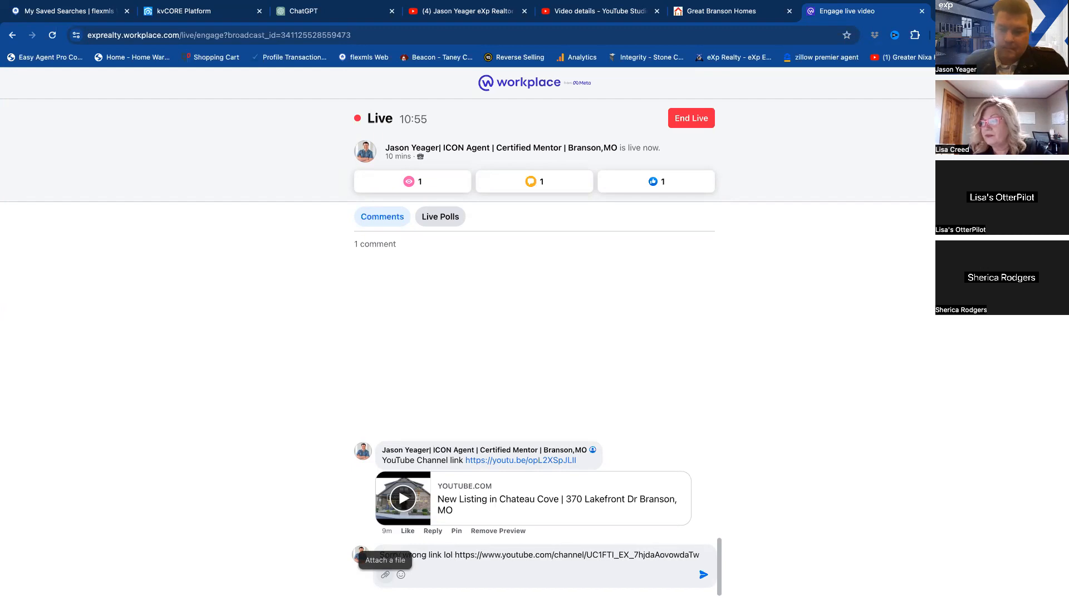
pyautogui.press('Return')
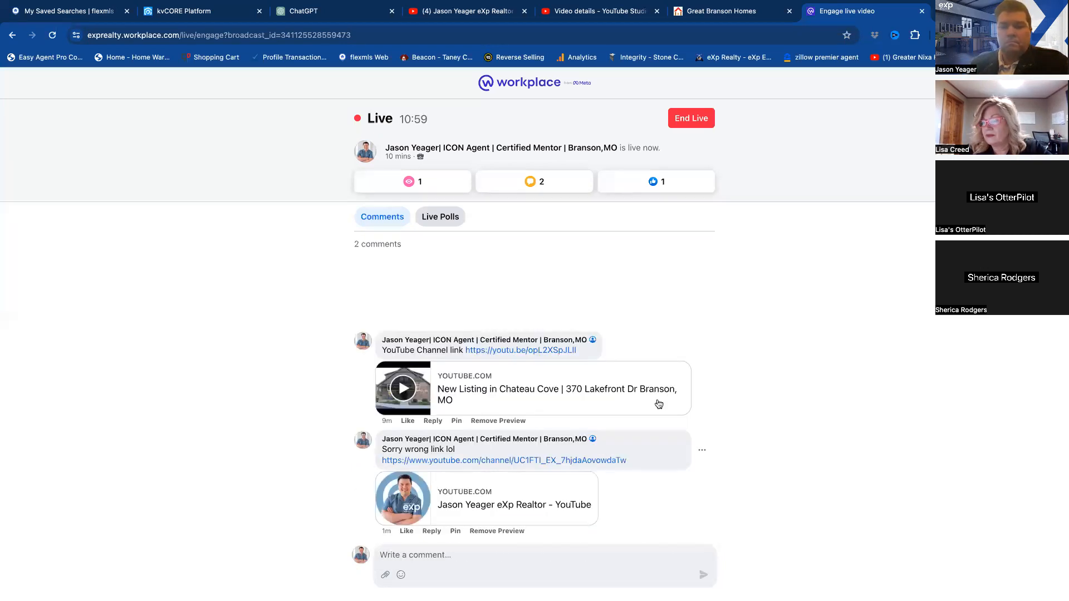
# Step: Delete the earlier "YouTube Channel link" comment that previews the Chateau Cove listing video
pyautogui.click(613, 345)
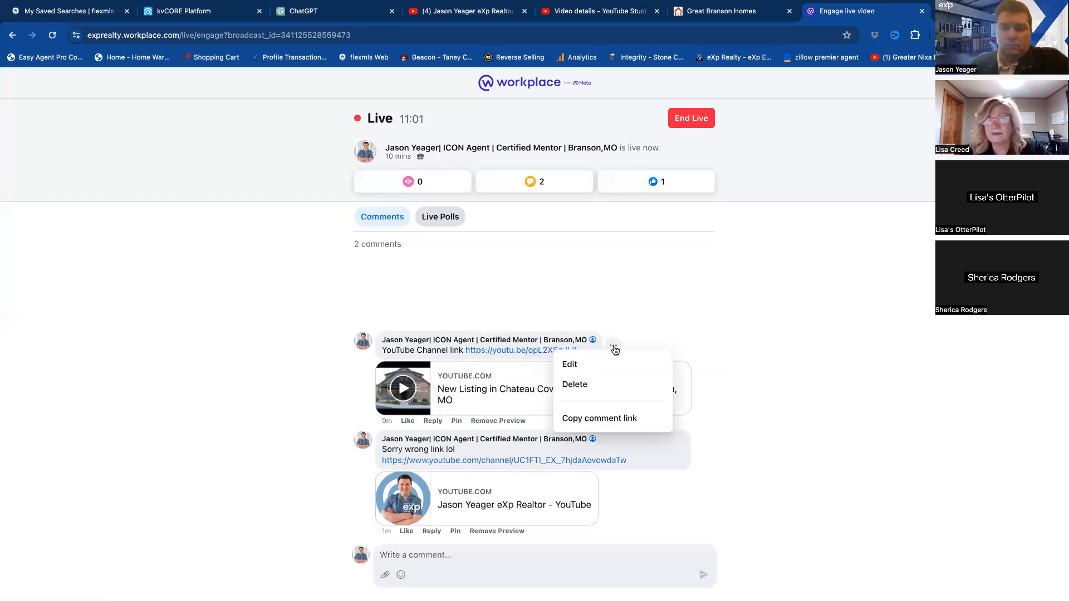
pyautogui.click(575, 384)
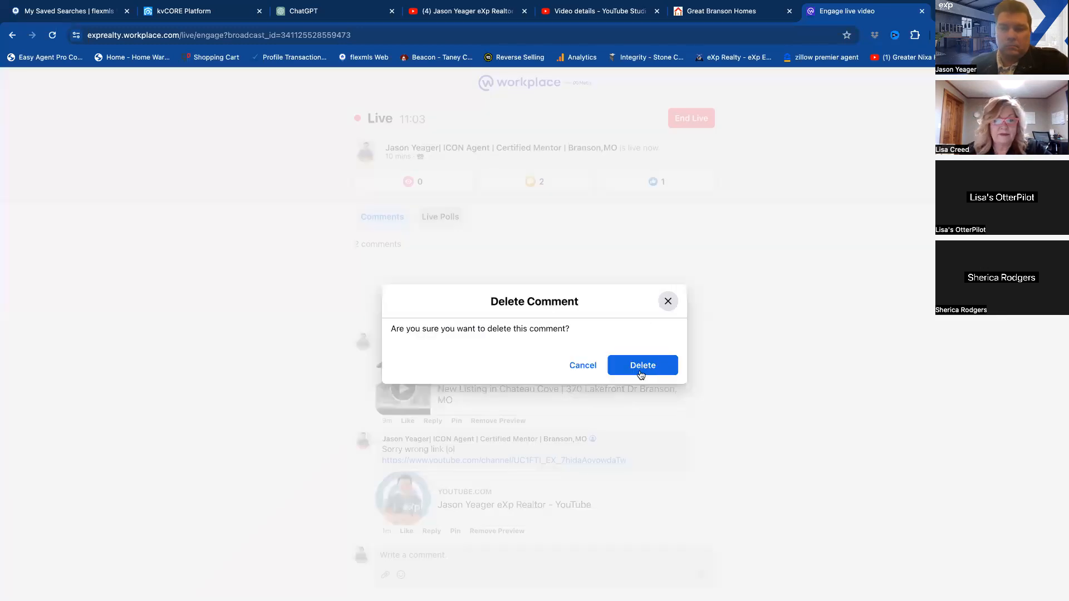
pyautogui.click(654, 373)
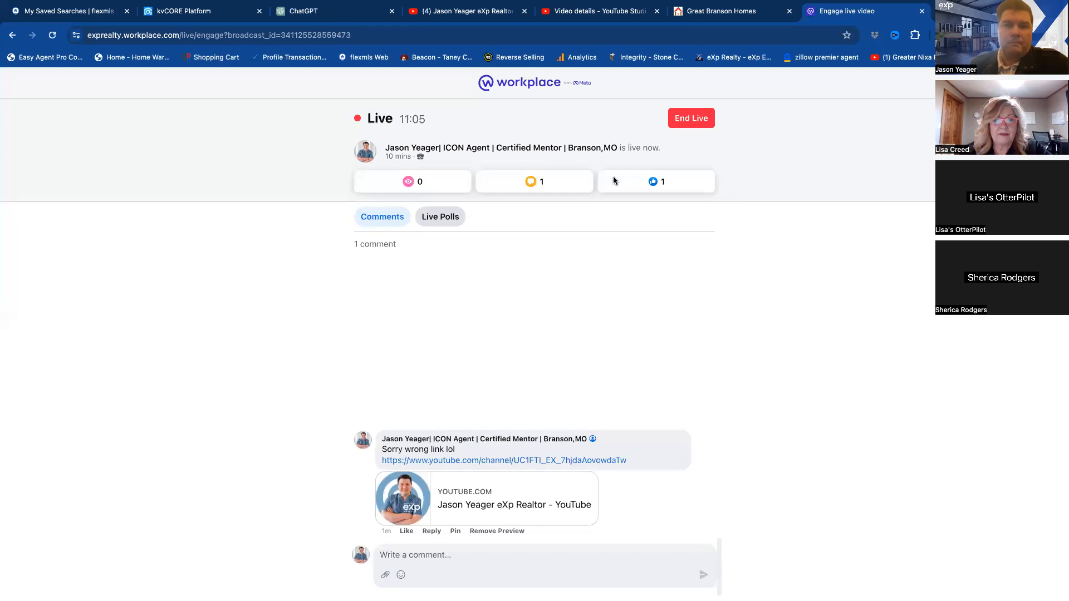
# Step: Switch back to kvCORE, review the SOI weekly email template's layout and close its editor without saving changes
pyautogui.click(203, 16)
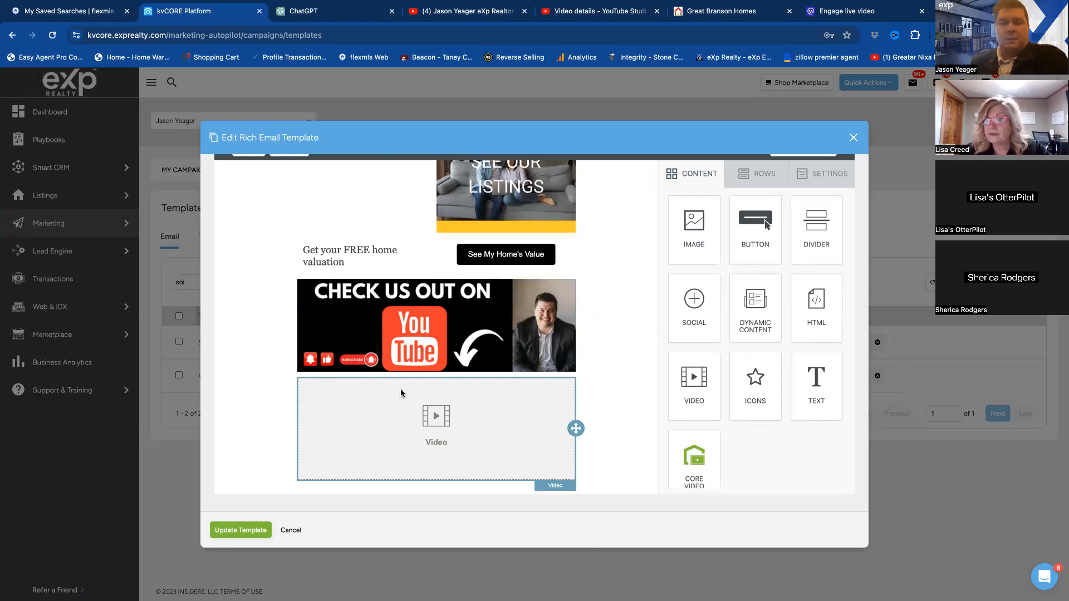
pyautogui.scroll(5, 401, 393)
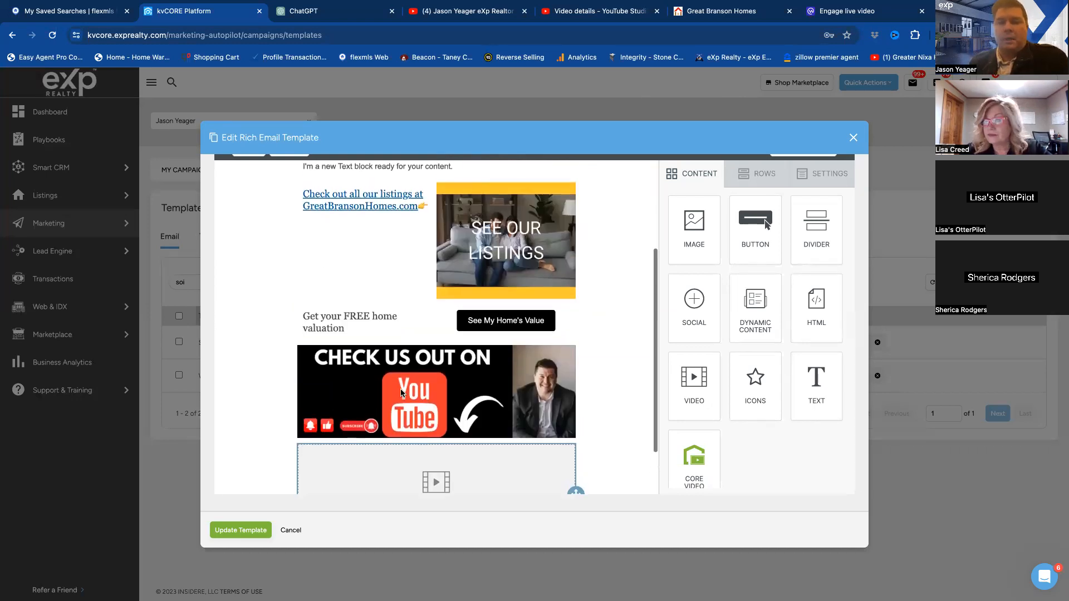
pyautogui.scroll(-1, 401, 393)
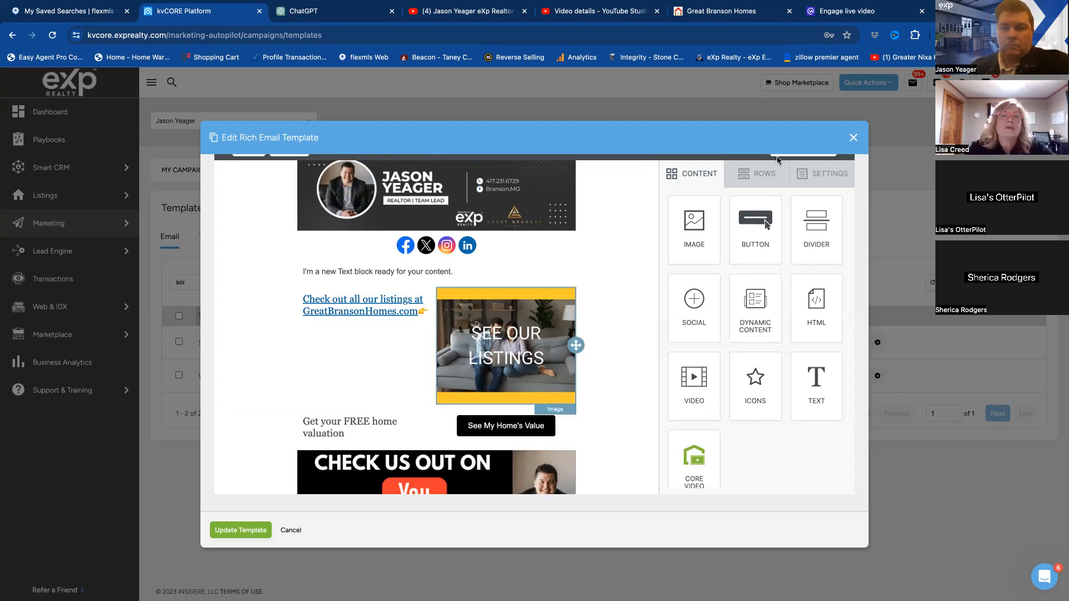
pyautogui.click(855, 138)
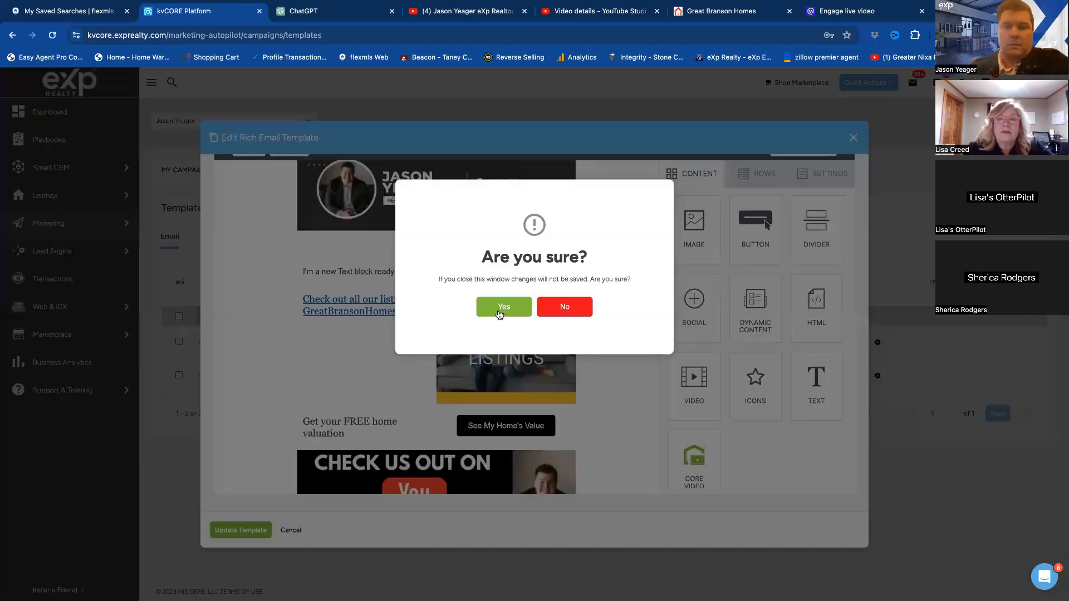
pyautogui.click(499, 308)
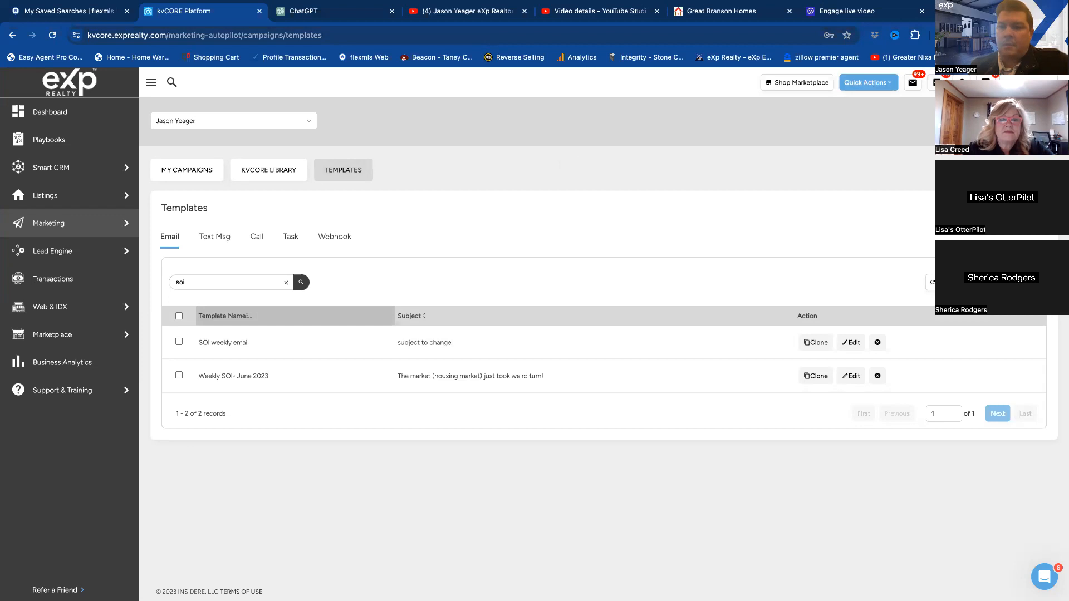
# Step: Start a new email template and name it "SOI Weekly Email #2"
pyautogui.click(1019, 208)
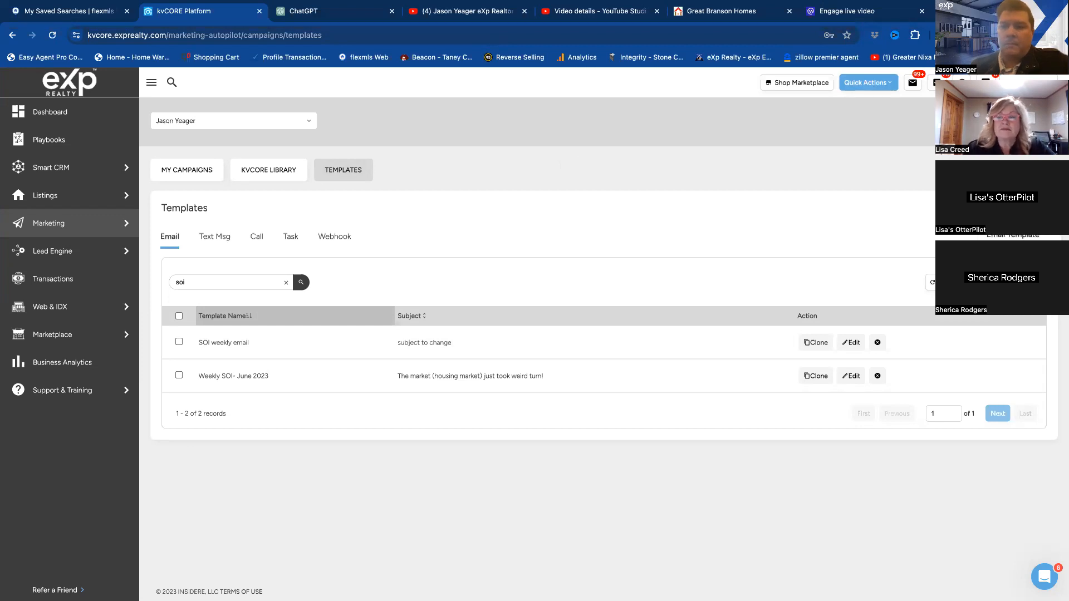
pyautogui.click(1012, 236)
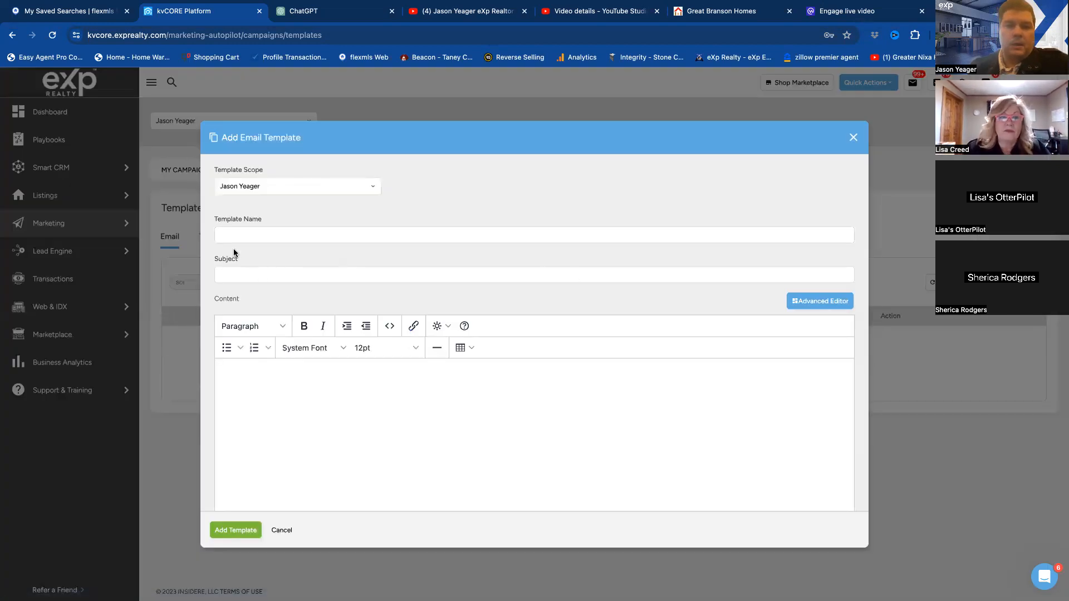
pyautogui.click(246, 236)
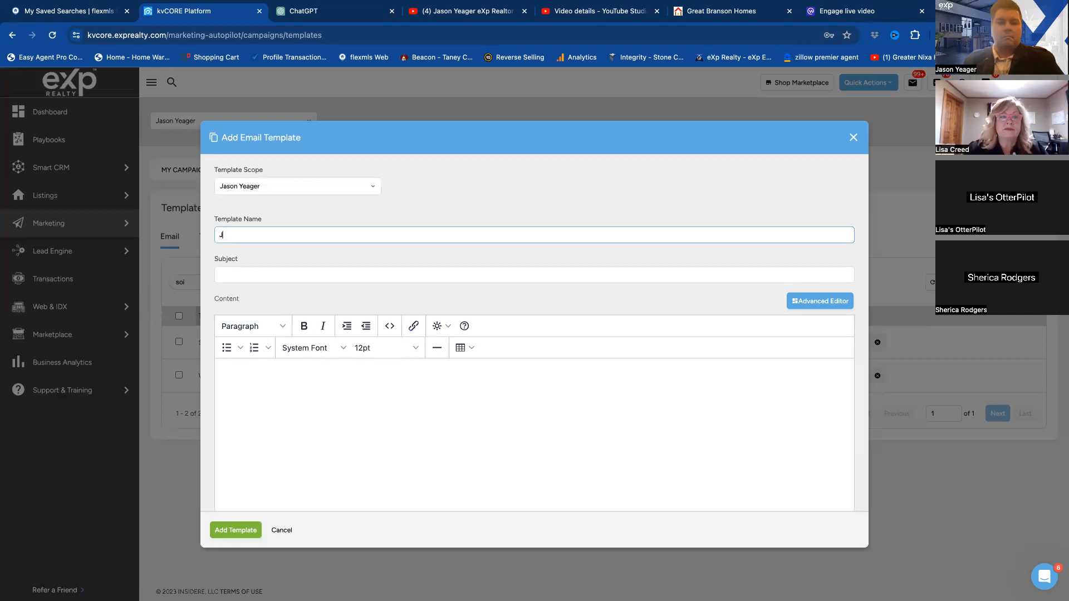
pyautogui.write('W')
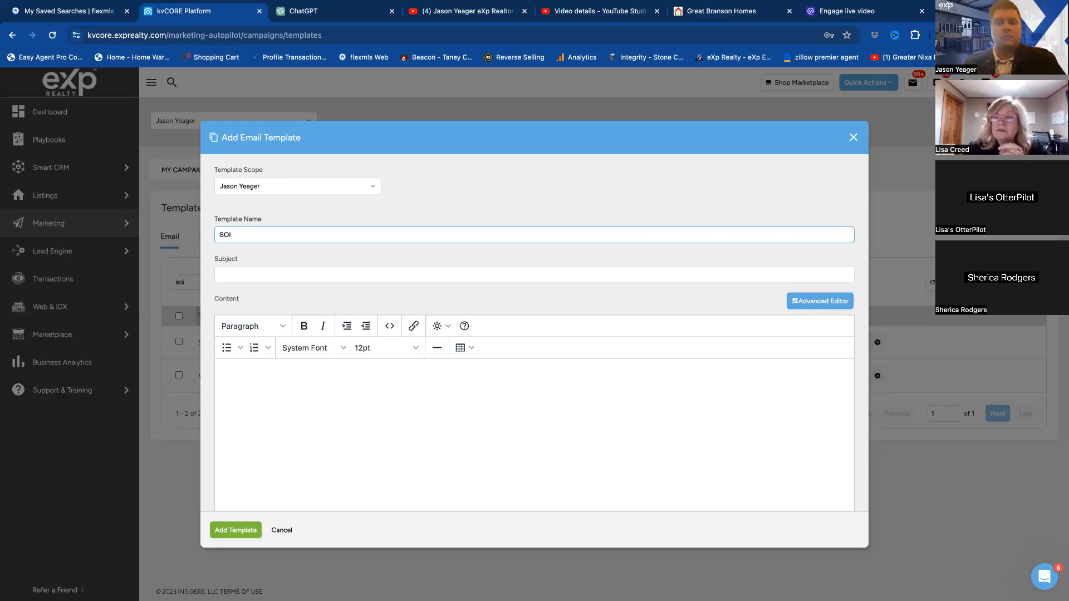
pyautogui.write('Week')
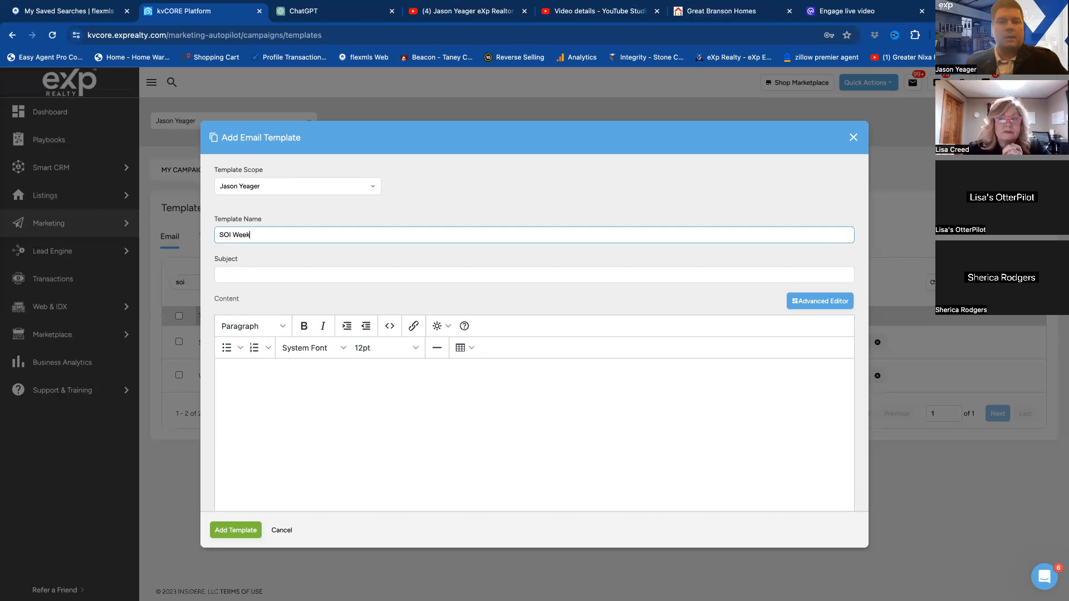
pyautogui.write('ly Email #2')
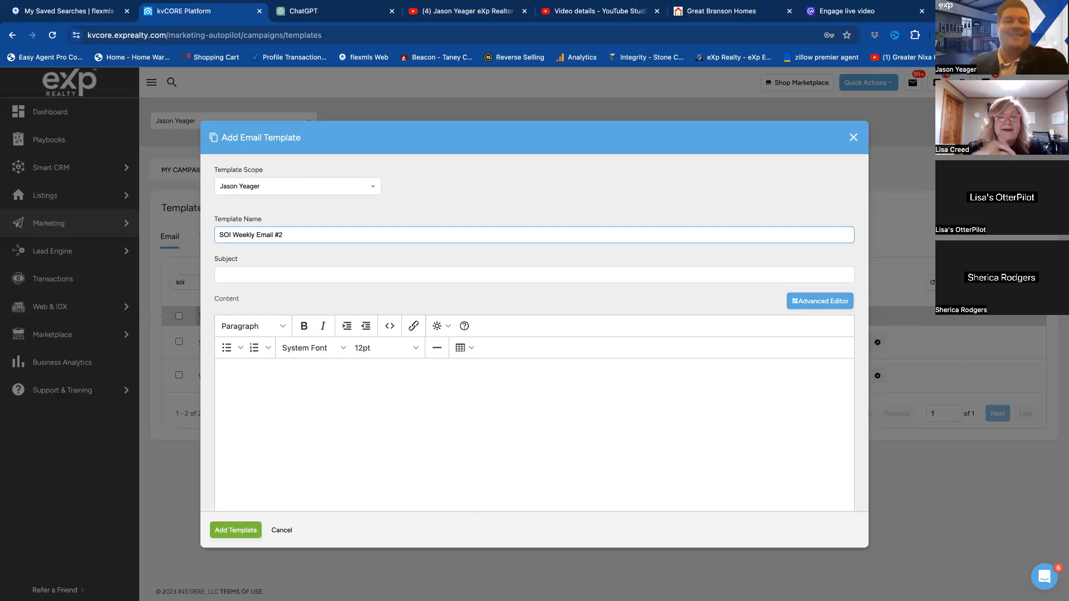
# Step: Change the new template to the Advanced Editor and accept losing unsaved editor changes
pyautogui.click(249, 275)
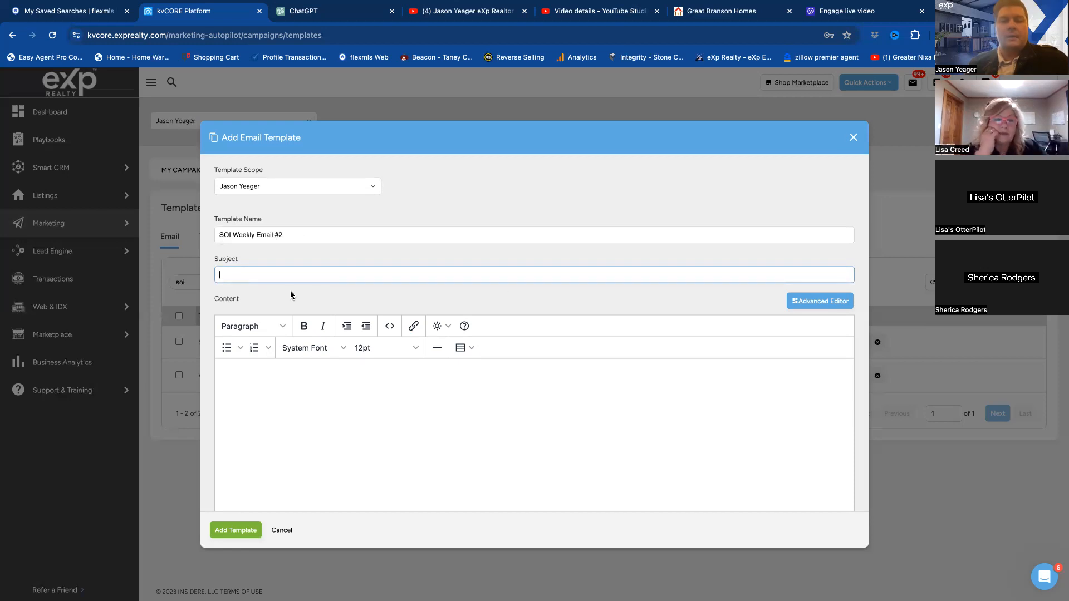
pyautogui.click(827, 303)
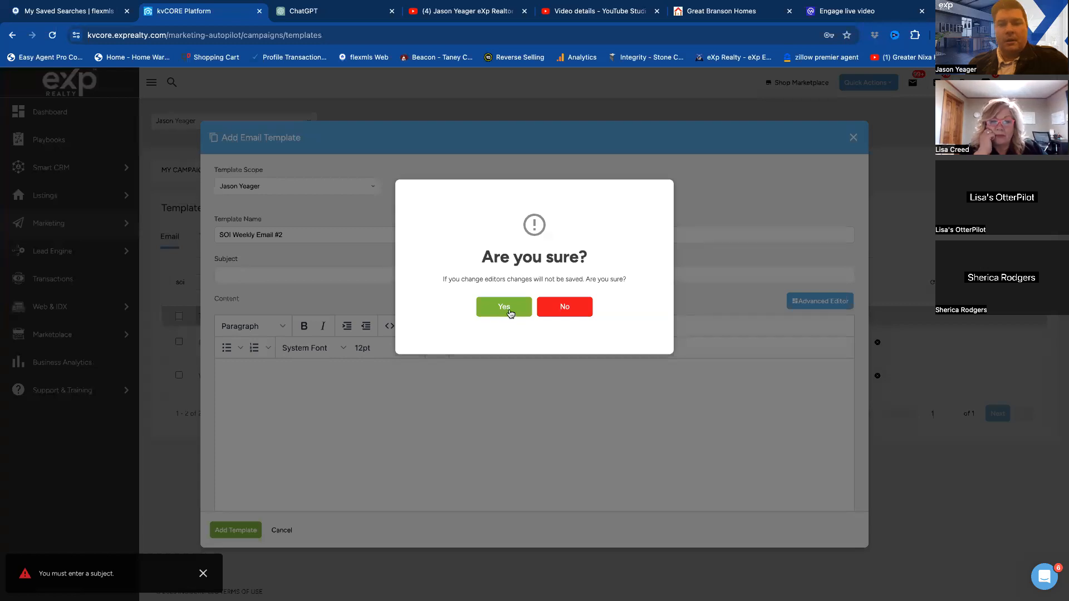
pyautogui.click(504, 307)
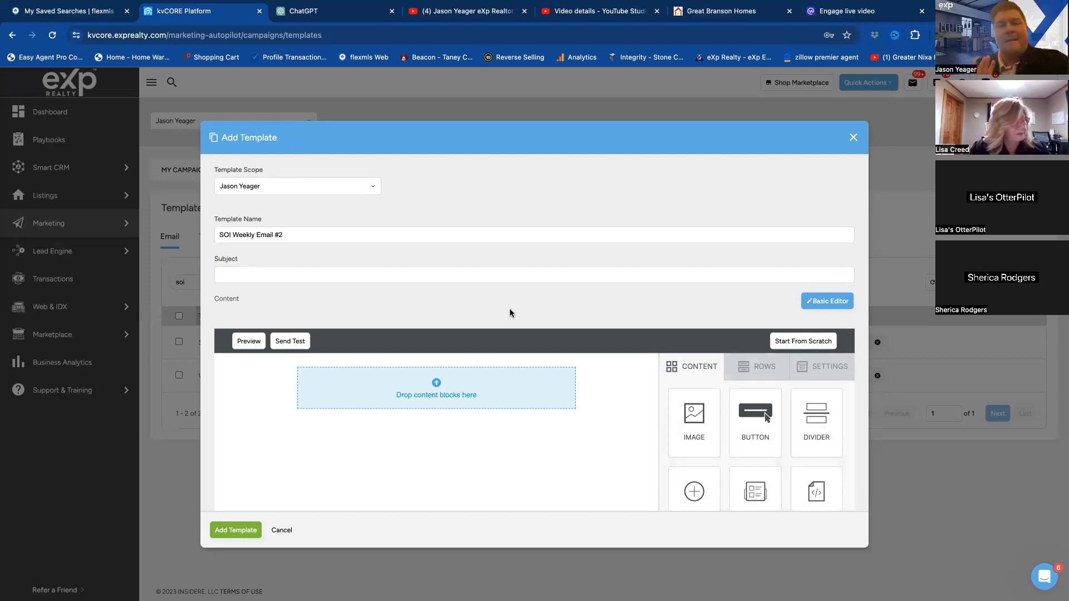
# Step: Set the template's subject to "Subject to Change"
pyautogui.click(244, 274)
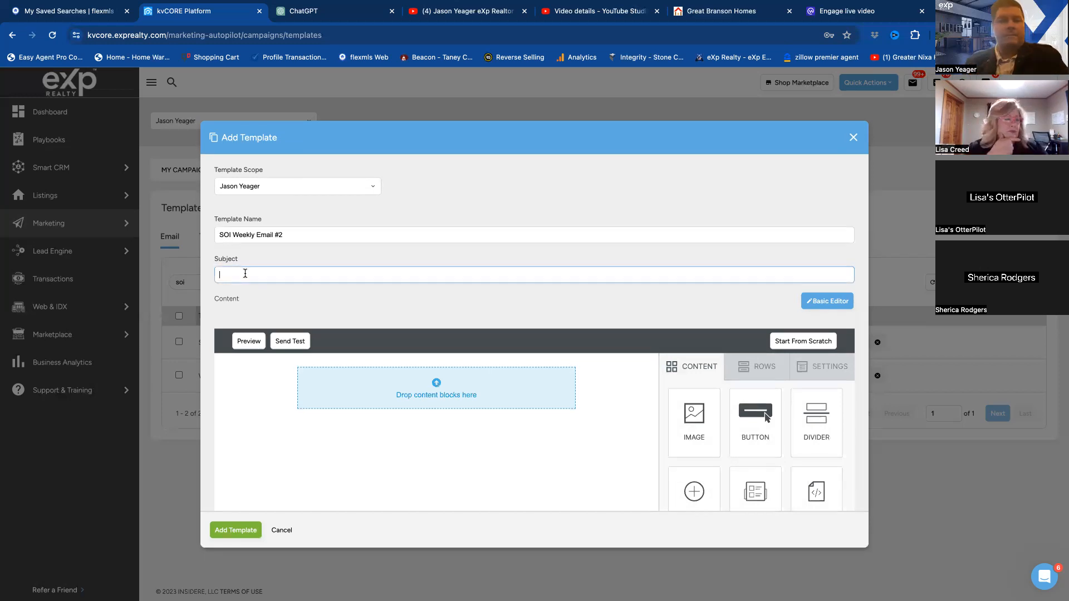
pyautogui.write('S')
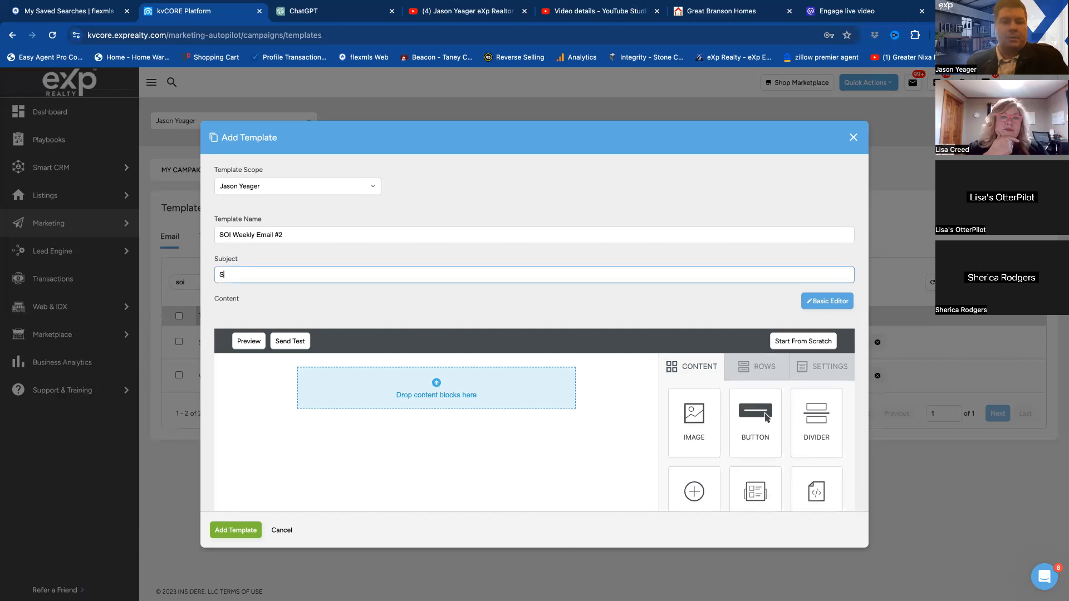
pyautogui.write('ubject to ')
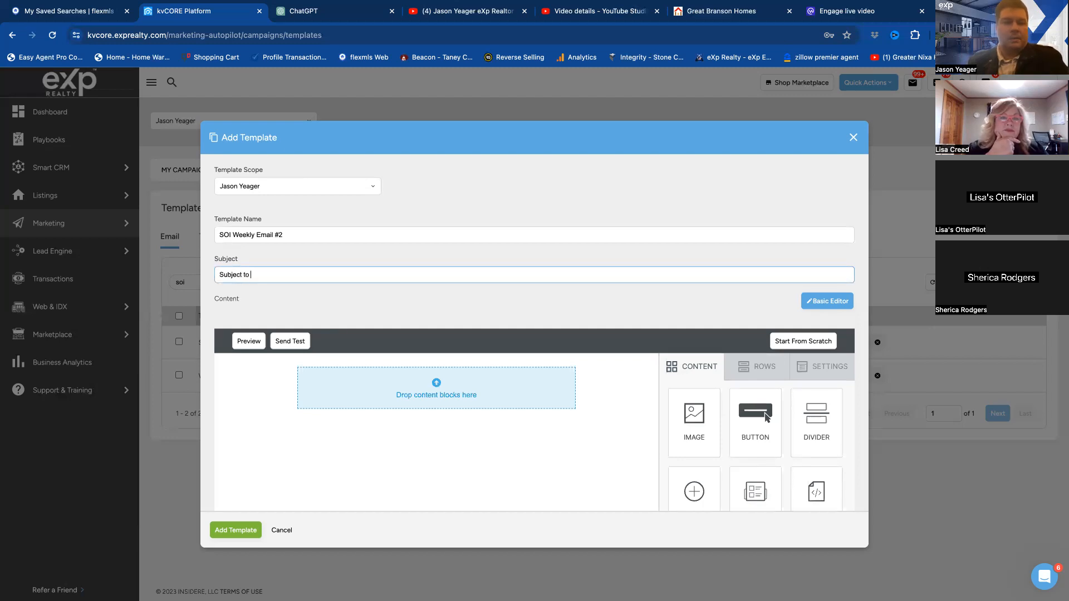
pyautogui.write('Change')
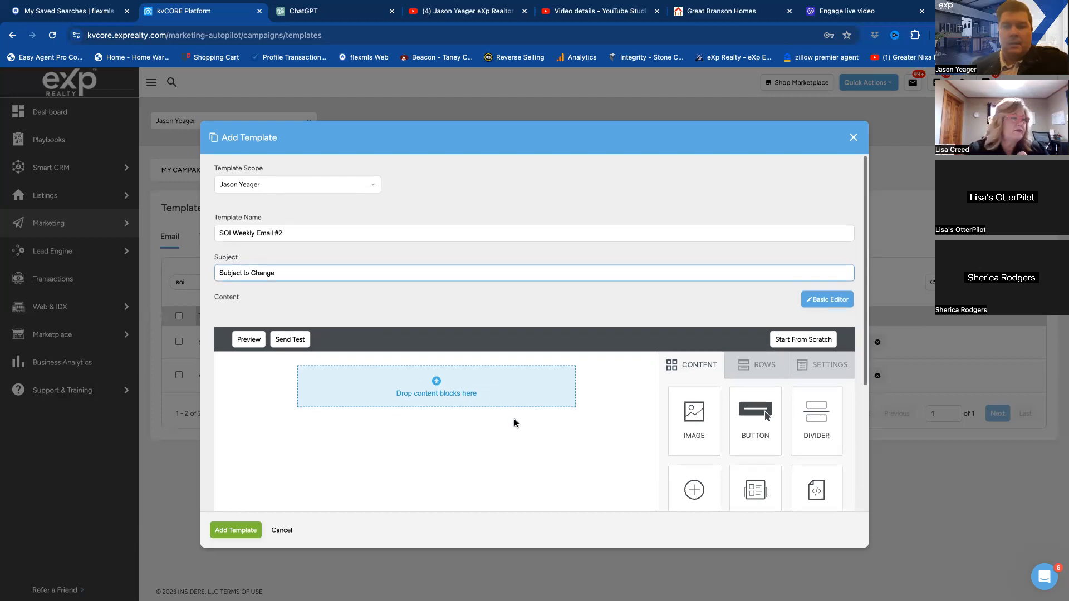
# Step: Review the available row layouts and add a full-width single-column row to the email body
pyautogui.scroll(-3, 513, 419)
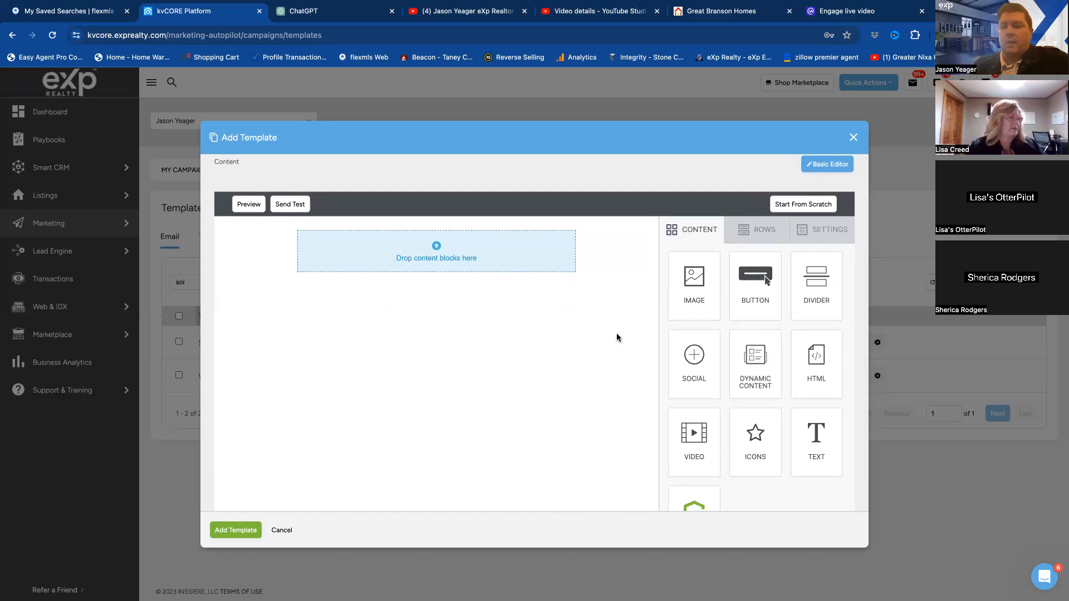
pyautogui.click(757, 230)
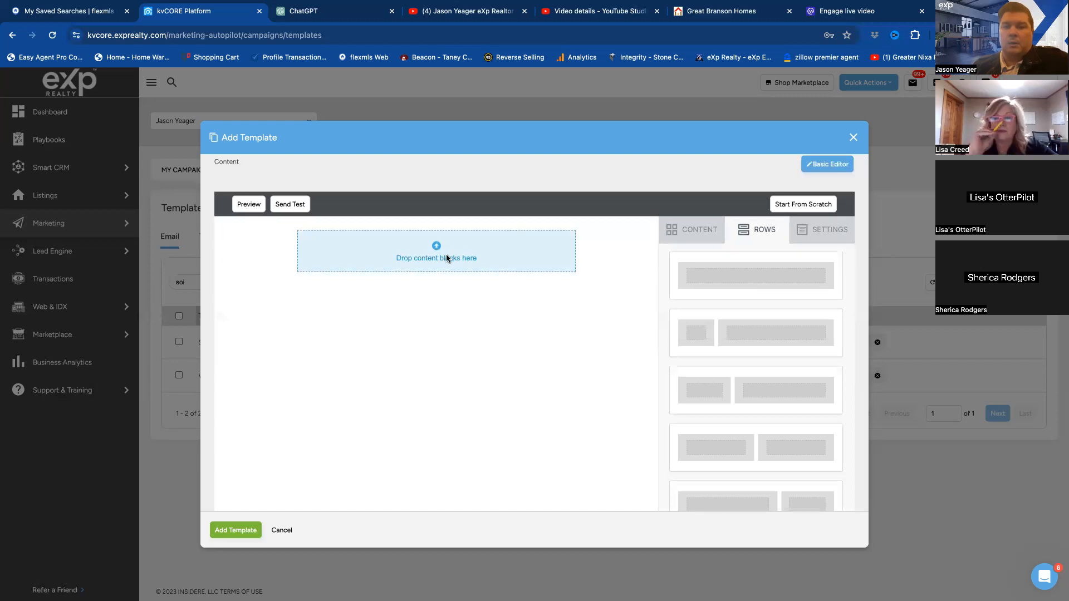
pyautogui.moveTo(761, 288)
pyautogui.mouseDown()
pyautogui.moveTo(567, 290)
pyautogui.moveTo(753, 277)
pyautogui.mouseUp()
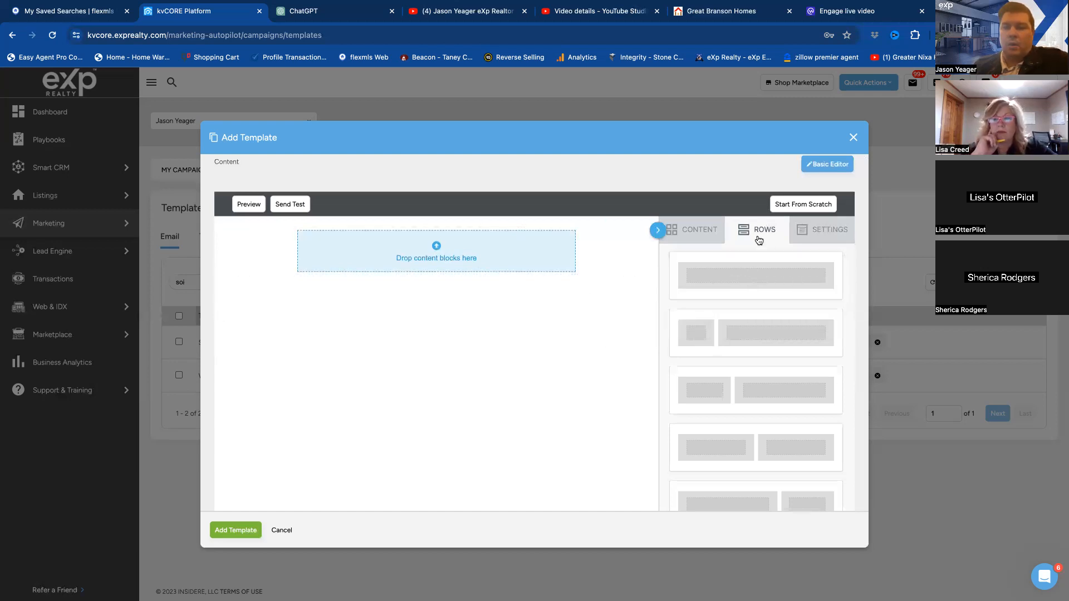
pyautogui.click(700, 230)
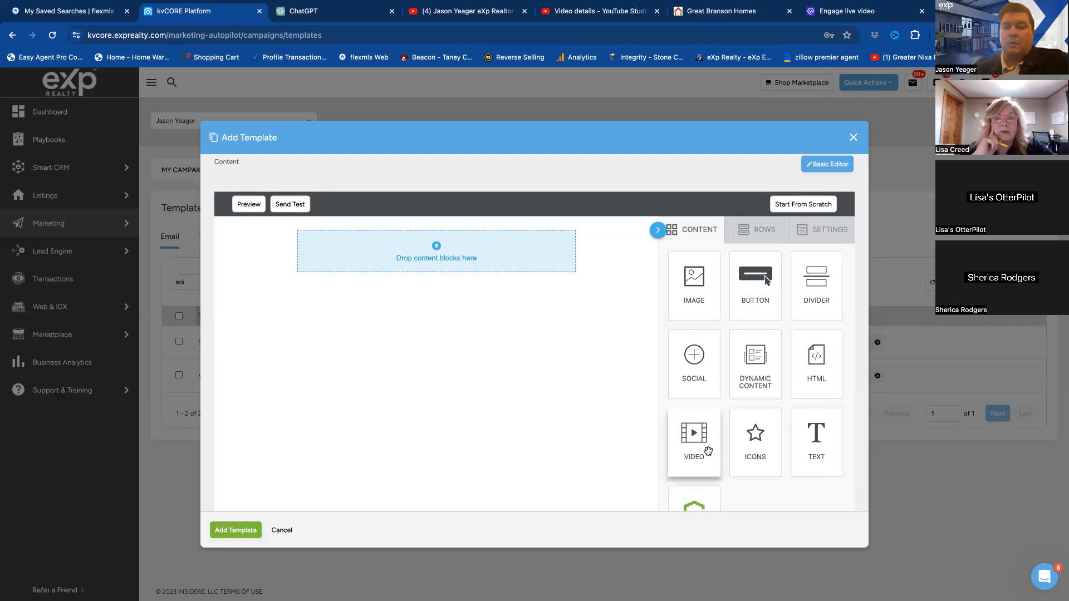
pyautogui.click(764, 230)
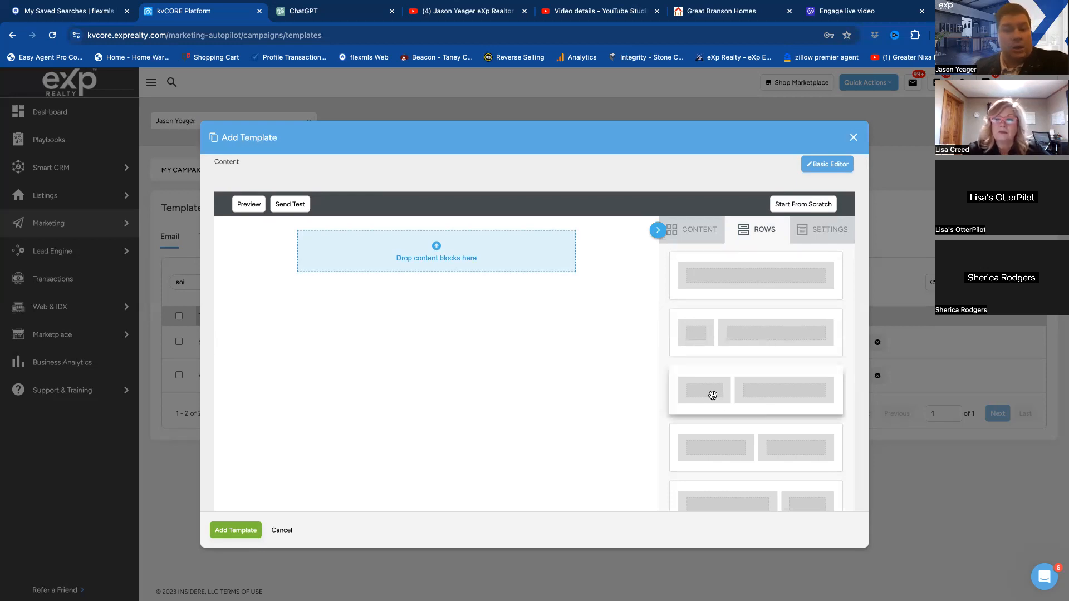
pyautogui.scroll(-3, 771, 388)
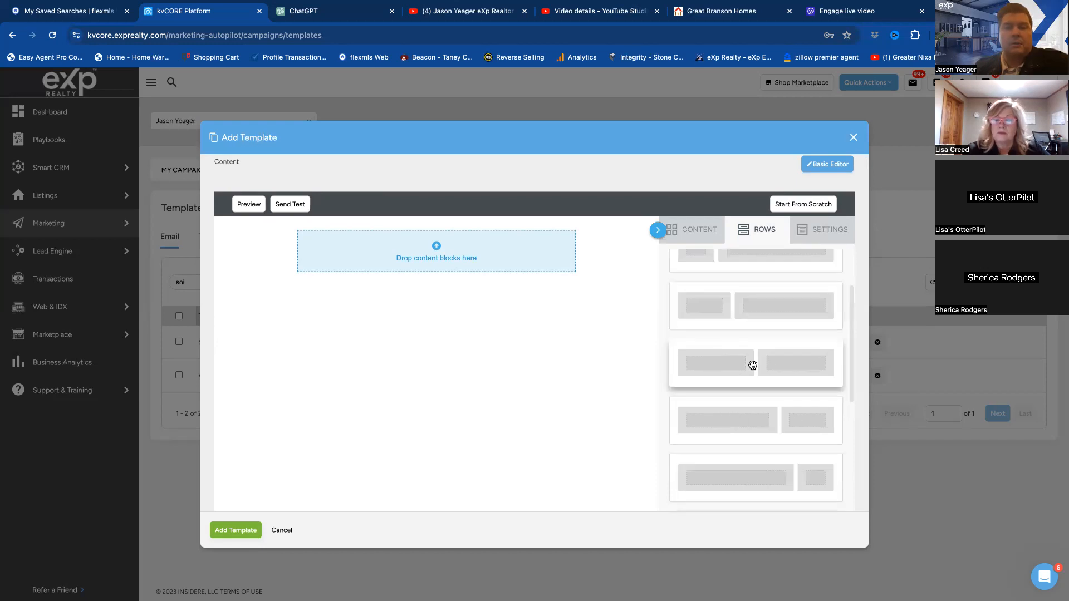
pyautogui.scroll(-8, 780, 407)
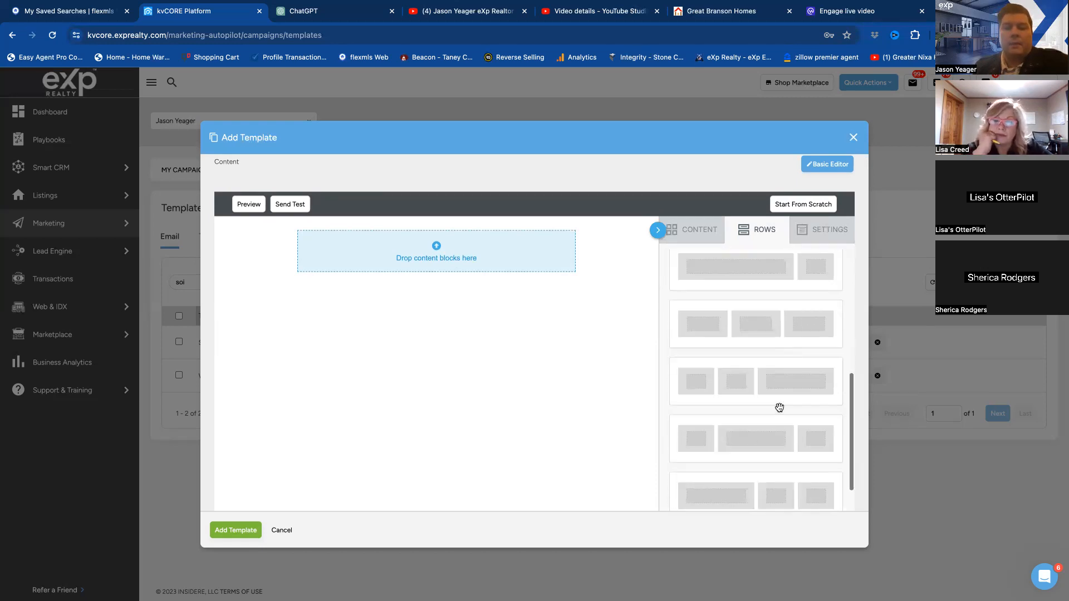
pyautogui.scroll(-2, 780, 407)
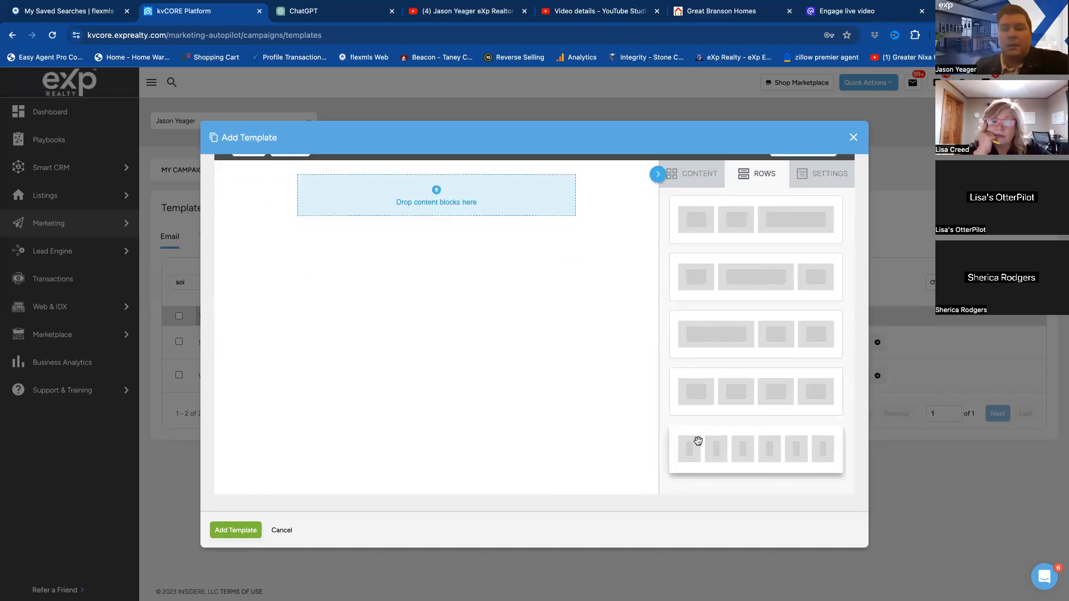
pyautogui.moveTo(685, 449); pyautogui.dragTo(691, 451)
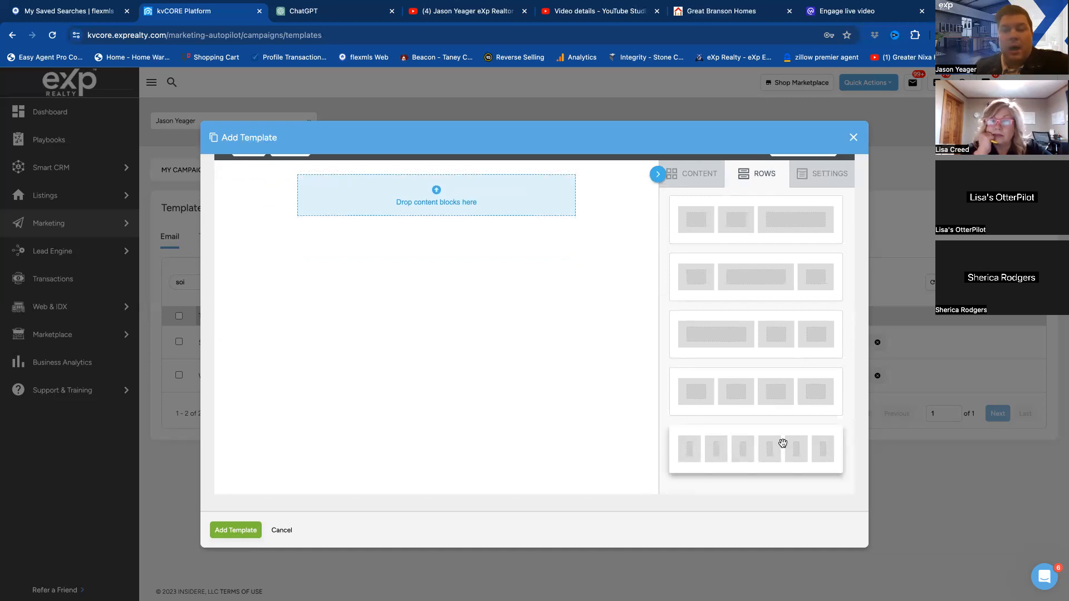
pyautogui.scroll(2, 744, 348)
pyautogui.scroll(6, 743, 348)
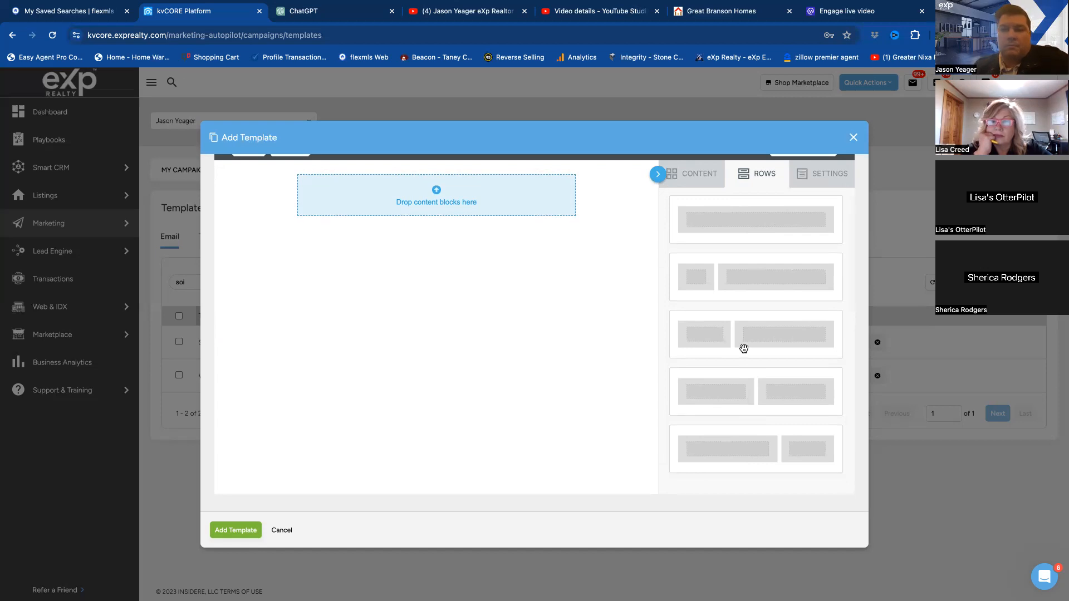
pyautogui.moveTo(771, 230); pyautogui.dragTo(433, 219)
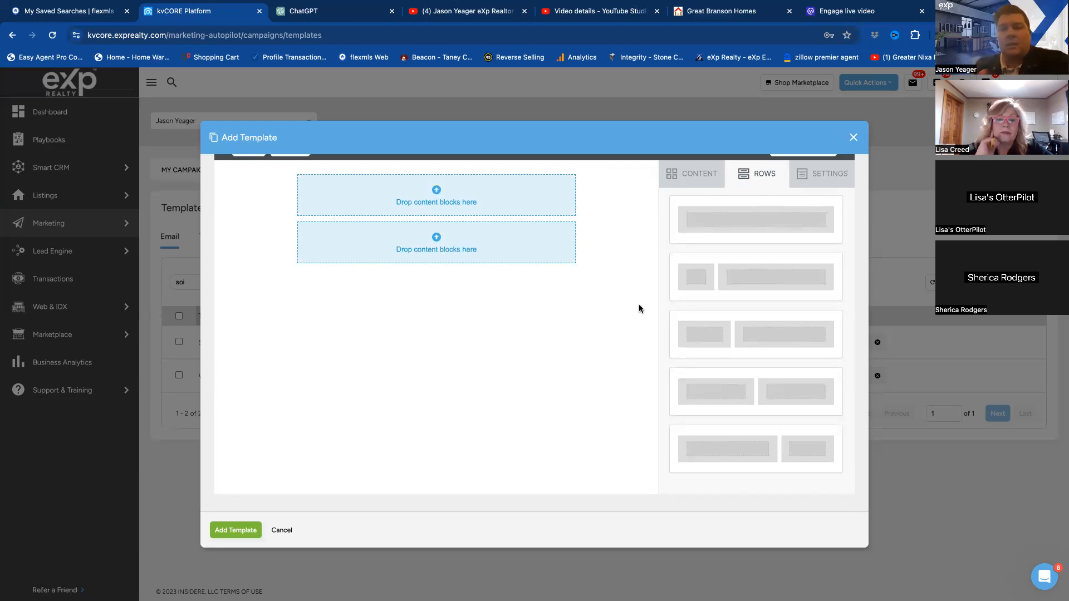
# Step: Place an Image block in the first row of the email and open the file manager for its picture
pyautogui.click(700, 177)
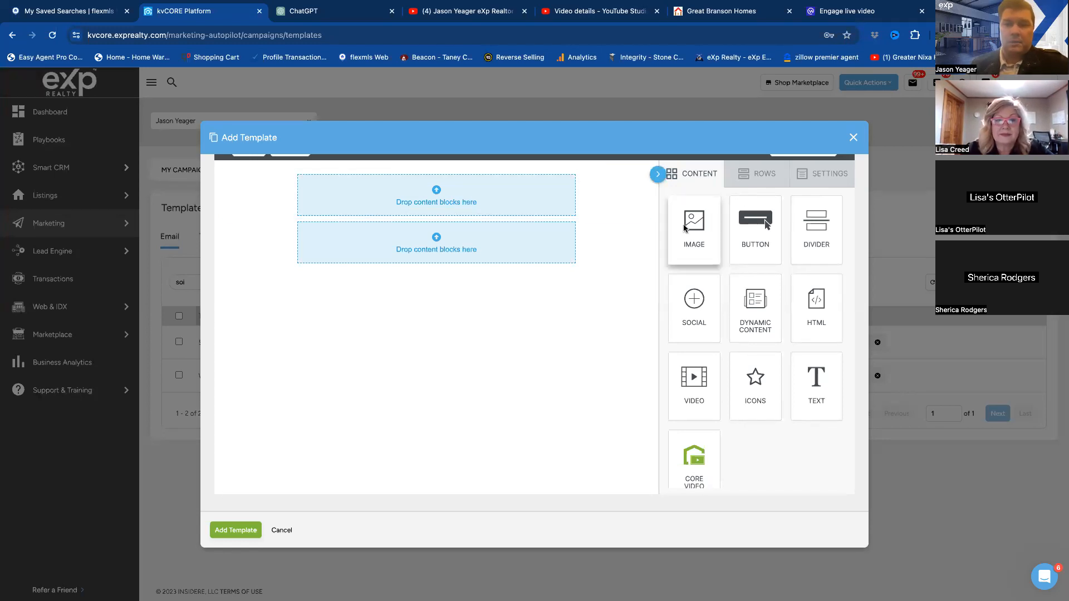
pyautogui.moveTo(696, 234); pyautogui.dragTo(486, 205)
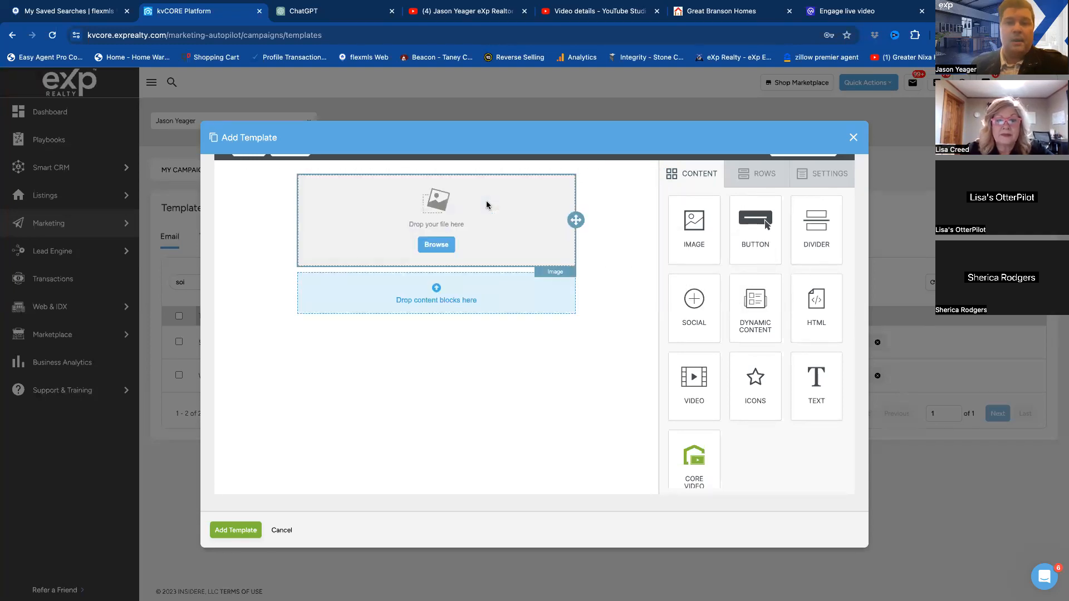
pyautogui.click(438, 248)
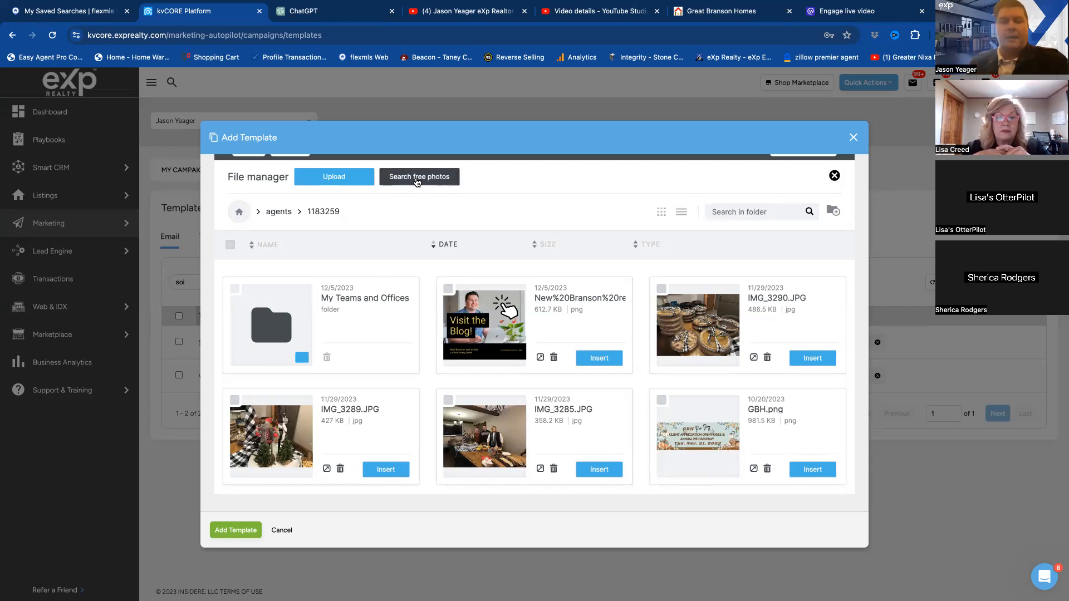
# Step: Look through the previously uploaded images in the file manager and return to the start of the list
pyautogui.scroll(-2, 599, 353)
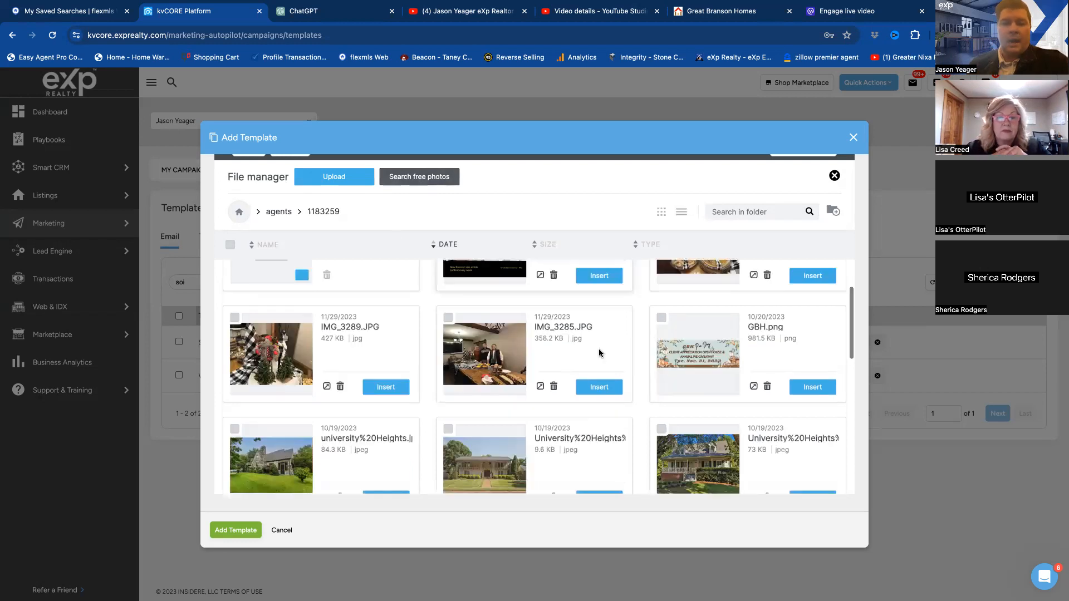
pyautogui.scroll(-1, 599, 353)
pyautogui.scroll(-3, 522, 370)
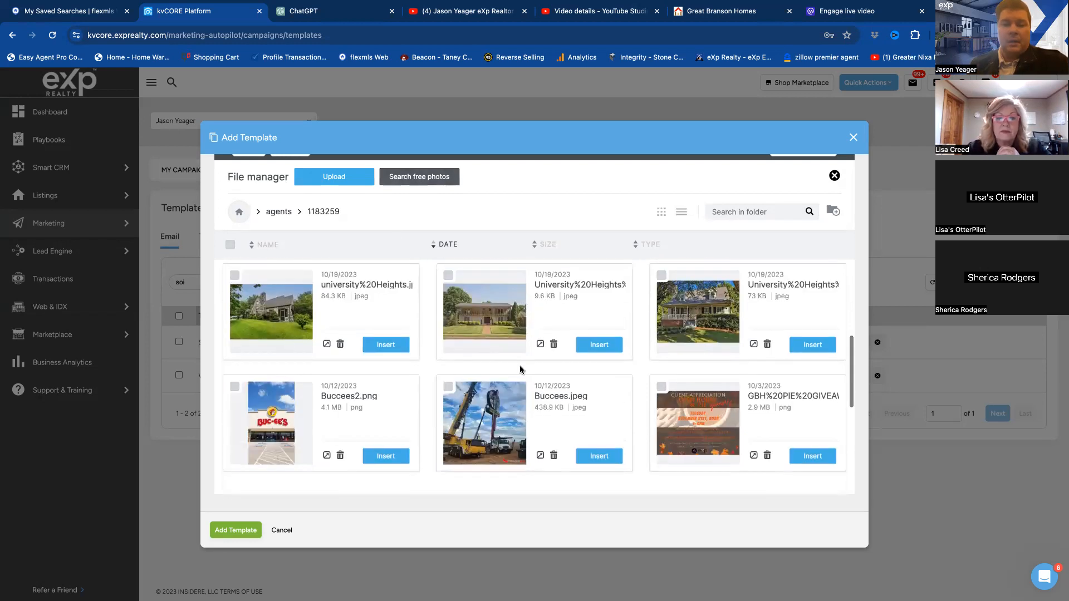
pyautogui.scroll(-1, 520, 370)
pyautogui.scroll(5, 520, 368)
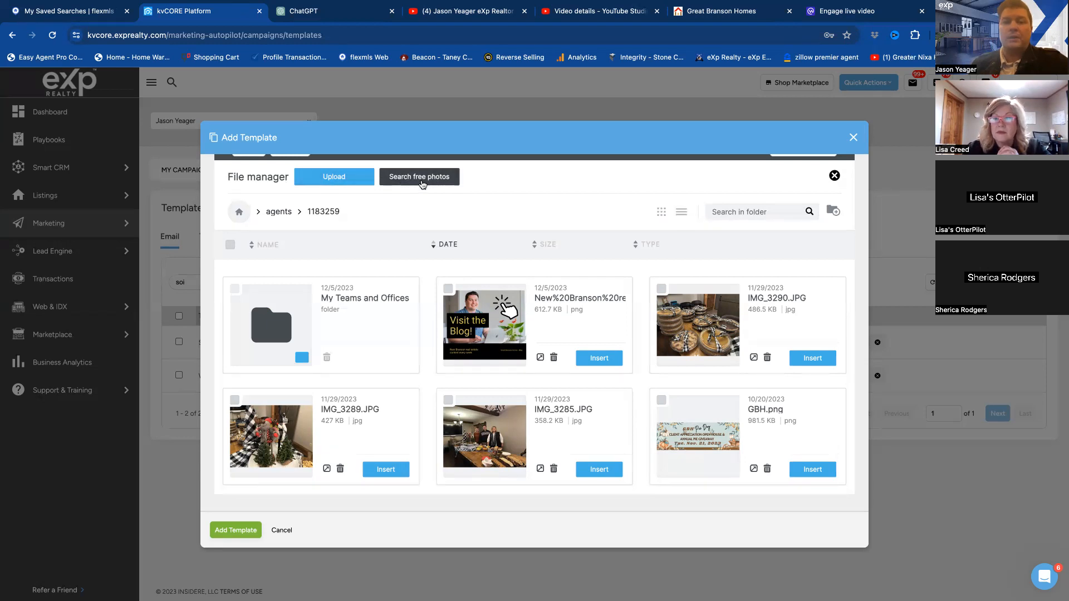
# Step: Look through all three pages of uploaded images in the file manager for a header picture
pyautogui.scroll(2, 420, 236)
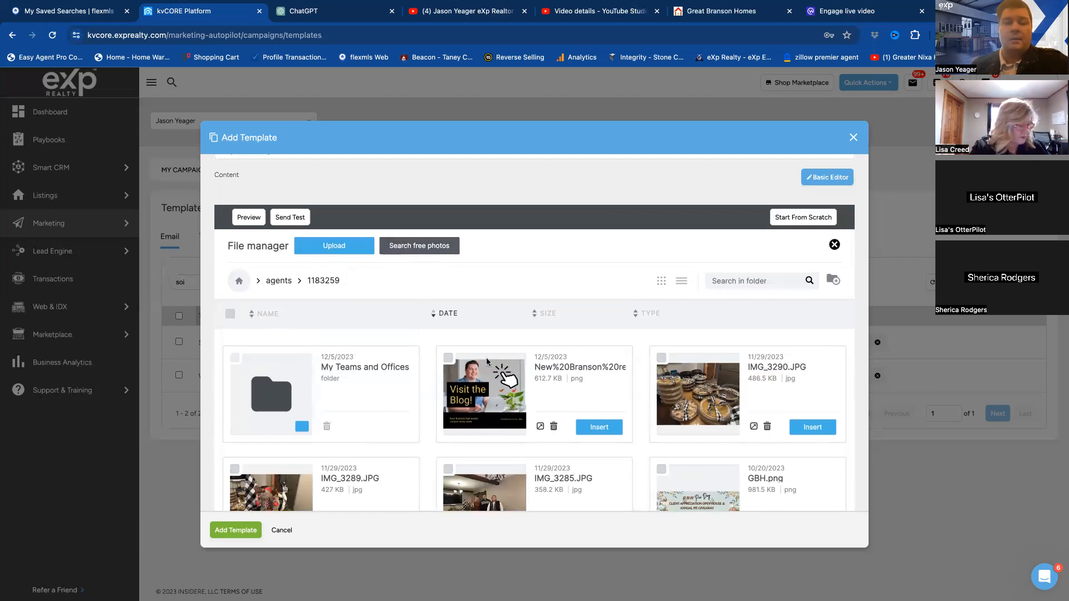
pyautogui.scroll(-2, 550, 384)
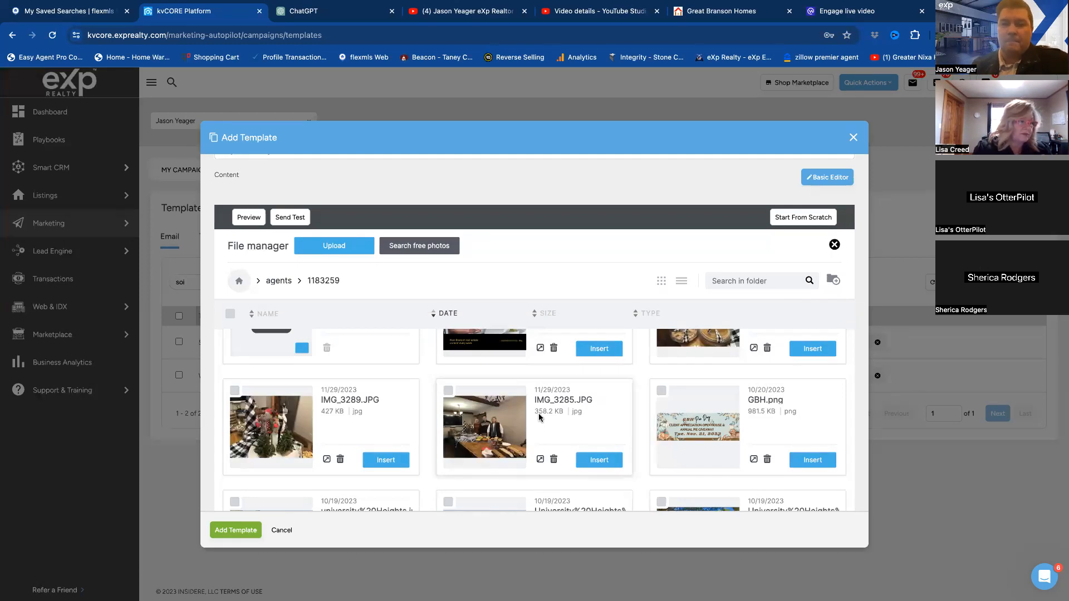
pyautogui.scroll(-2, 638, 409)
pyautogui.scroll(-5, 639, 409)
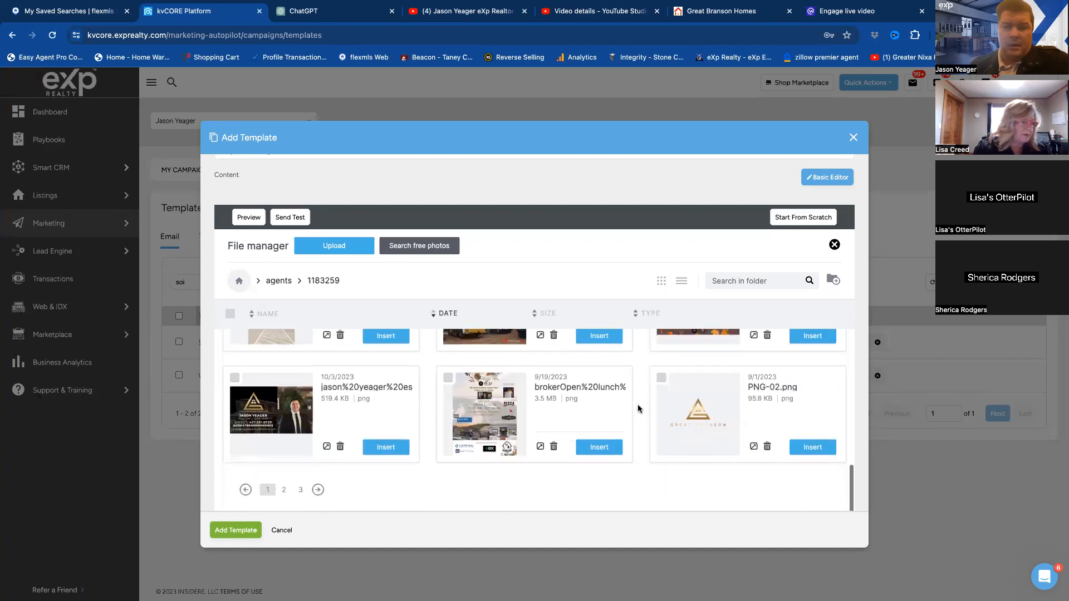
pyautogui.scroll(-1, 562, 421)
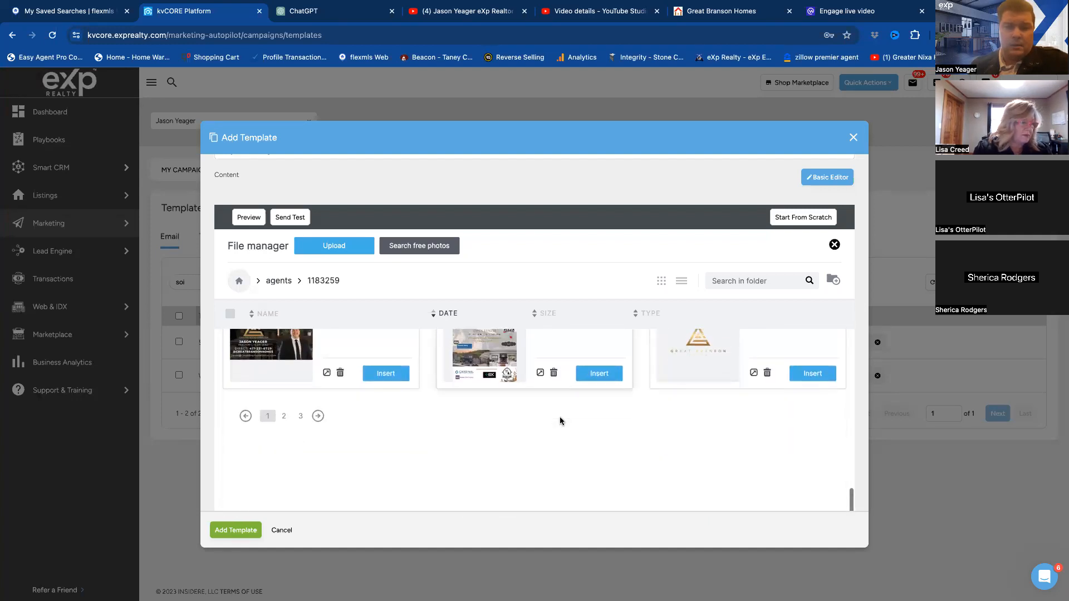
pyautogui.click(284, 418)
pyautogui.scroll(-2, 475, 391)
pyautogui.scroll(-2, 475, 392)
pyautogui.scroll(-1, 475, 392)
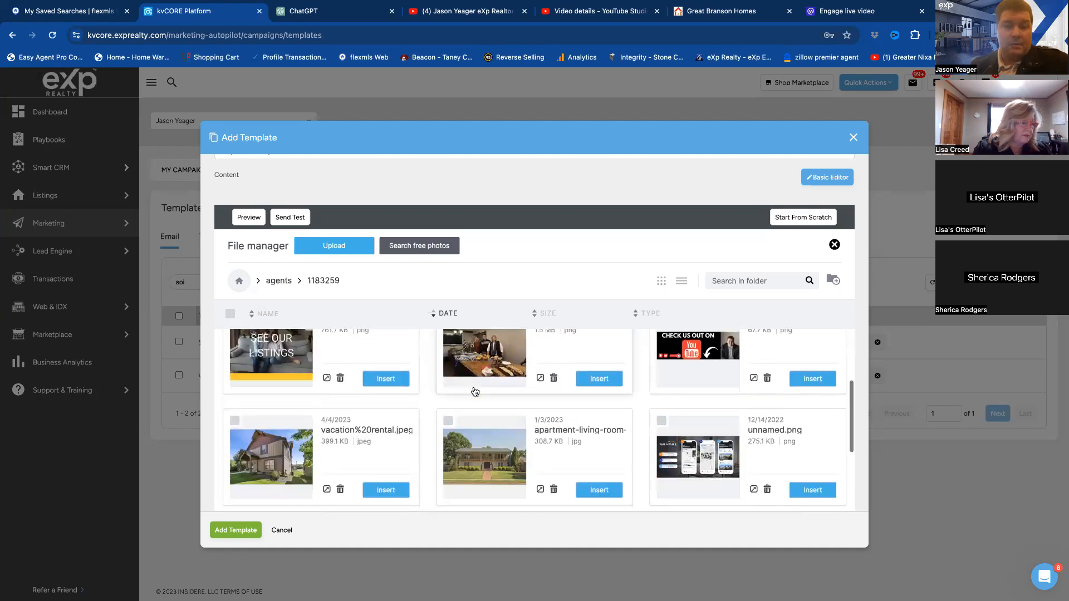
pyautogui.scroll(-5, 475, 392)
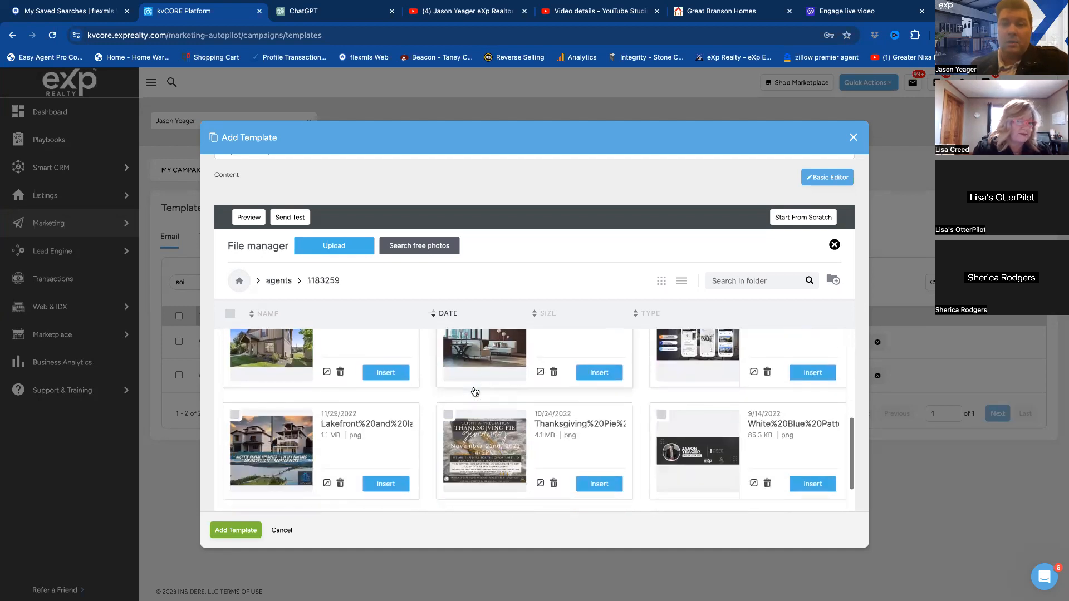
pyautogui.scroll(-5, 475, 392)
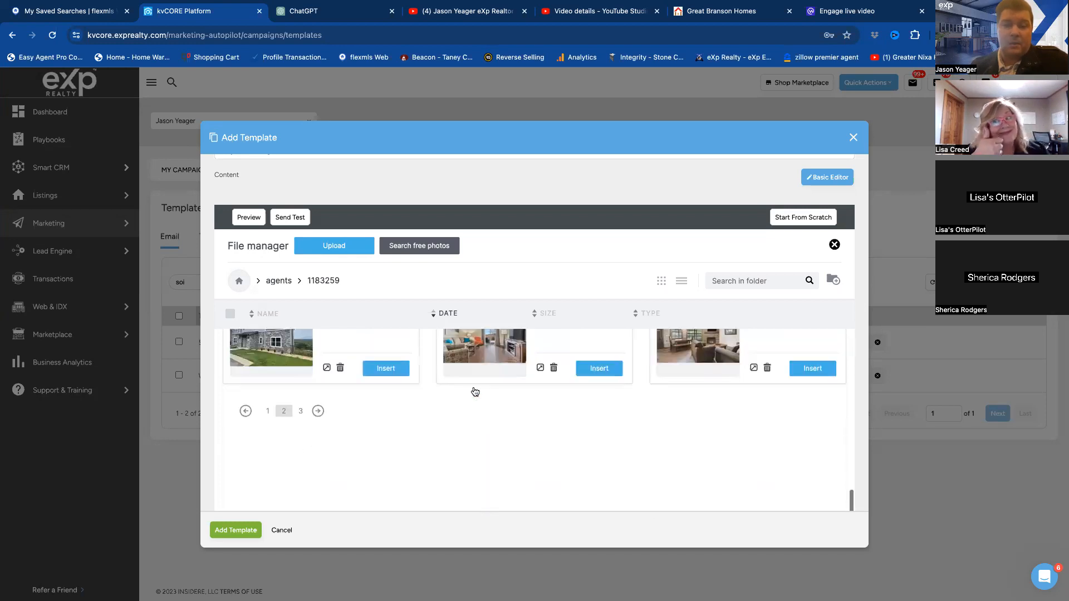
pyautogui.click(301, 412)
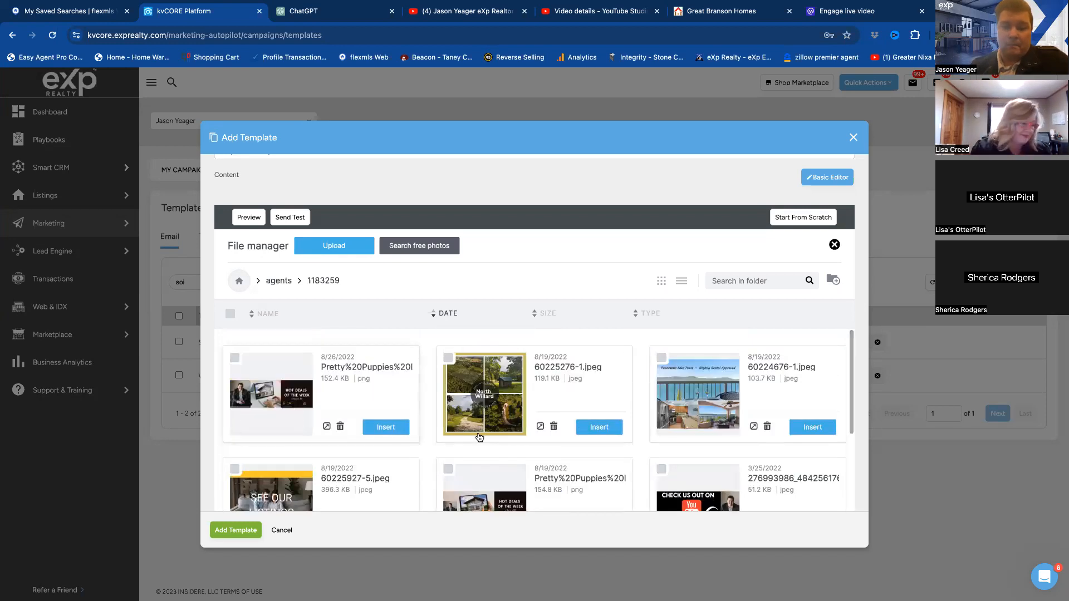
pyautogui.scroll(-1, 479, 437)
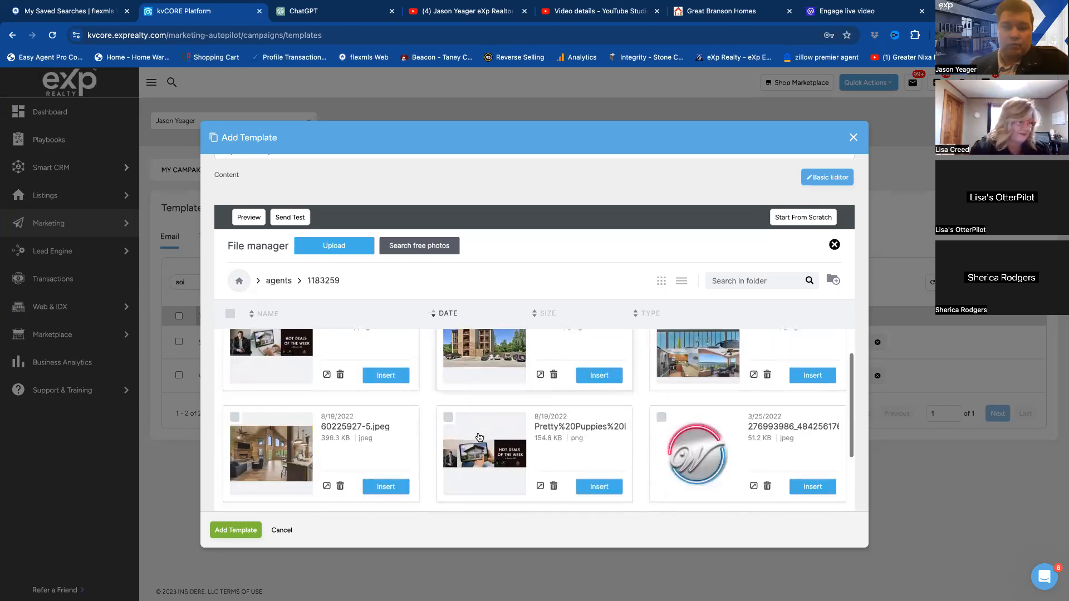
pyautogui.scroll(-4, 479, 437)
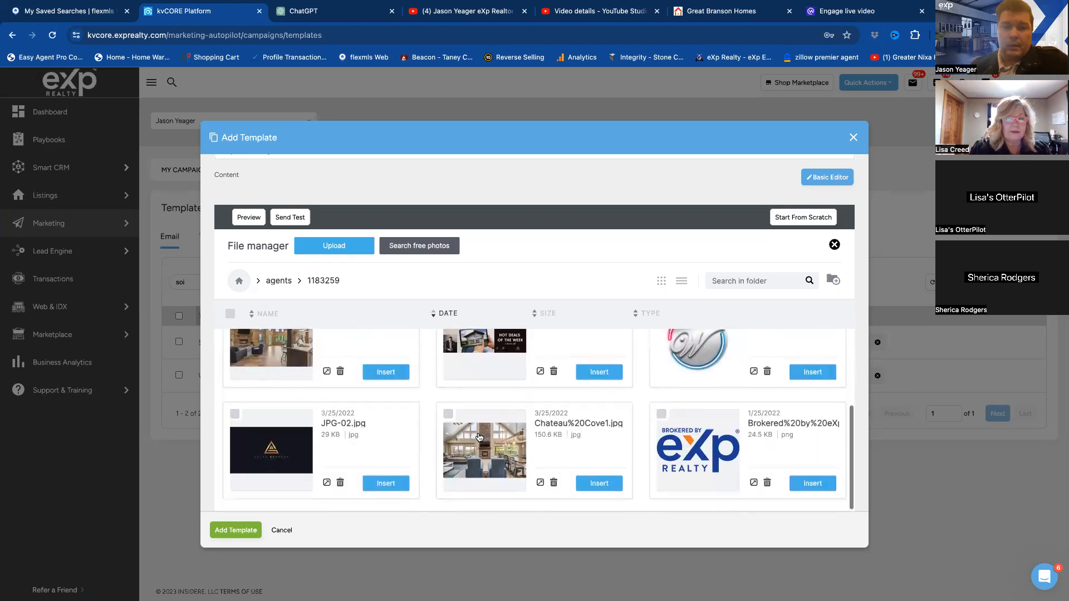
pyautogui.scroll(5, 479, 437)
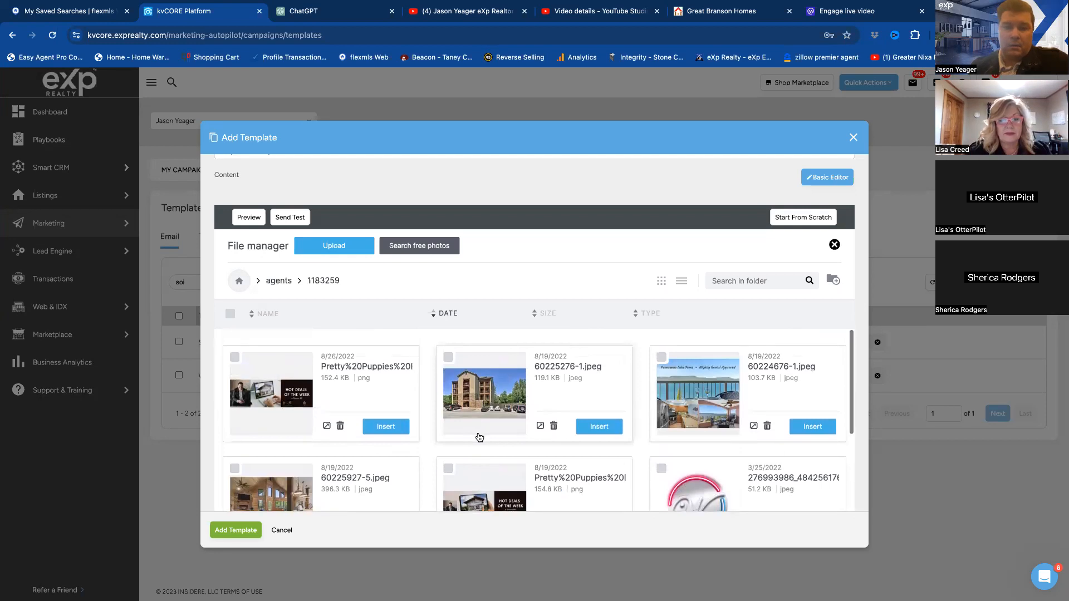
pyautogui.scroll(-5, 478, 437)
pyautogui.scroll(1, 478, 437)
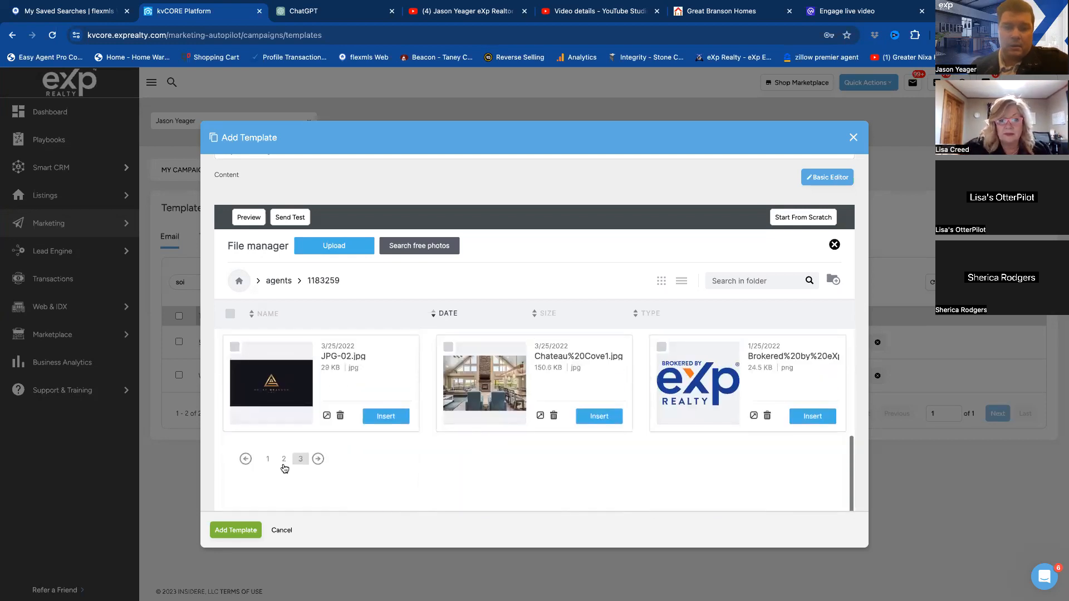
# Step: Insert the dark "White%20Blue%20Patt…" header banner dated 9/14/2022, from page 2 of the uploaded files, into the Image block
pyautogui.click(284, 459)
pyautogui.scroll(-3, 502, 427)
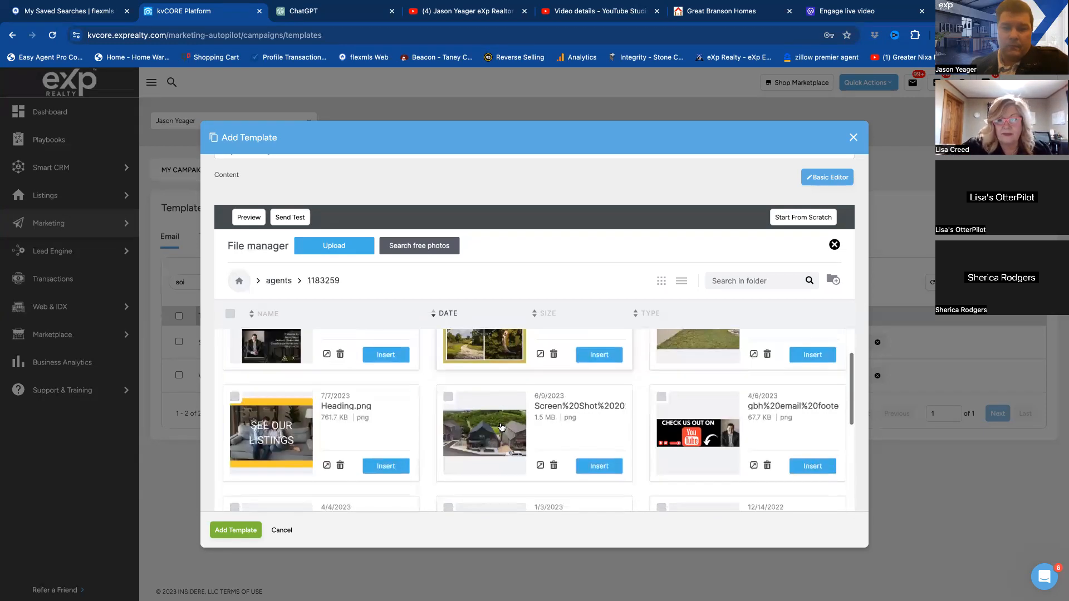
pyautogui.scroll(-4, 502, 427)
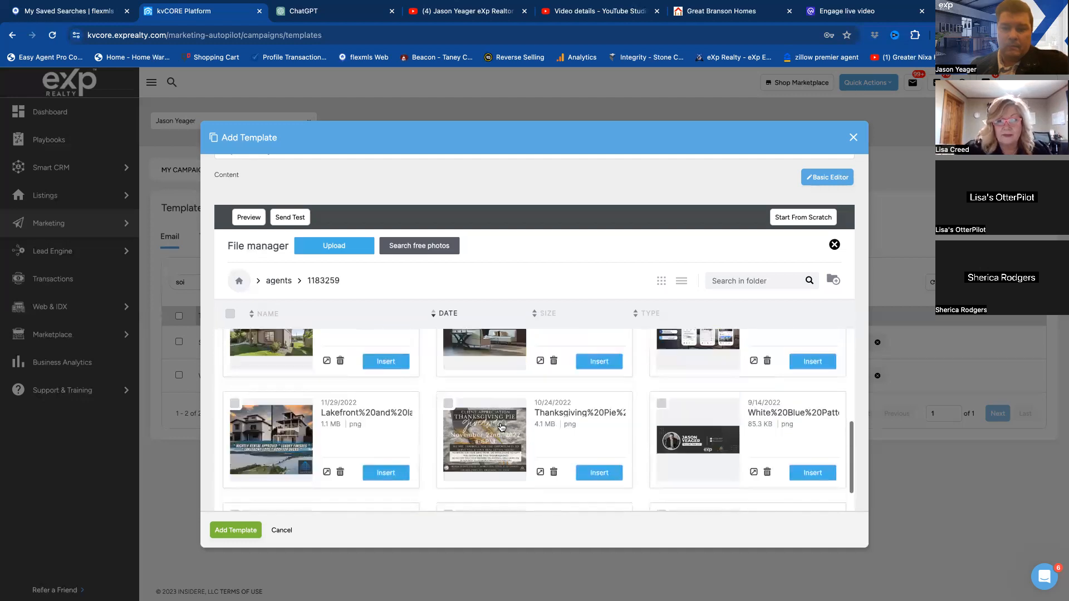
pyautogui.click(662, 374)
pyautogui.click(812, 444)
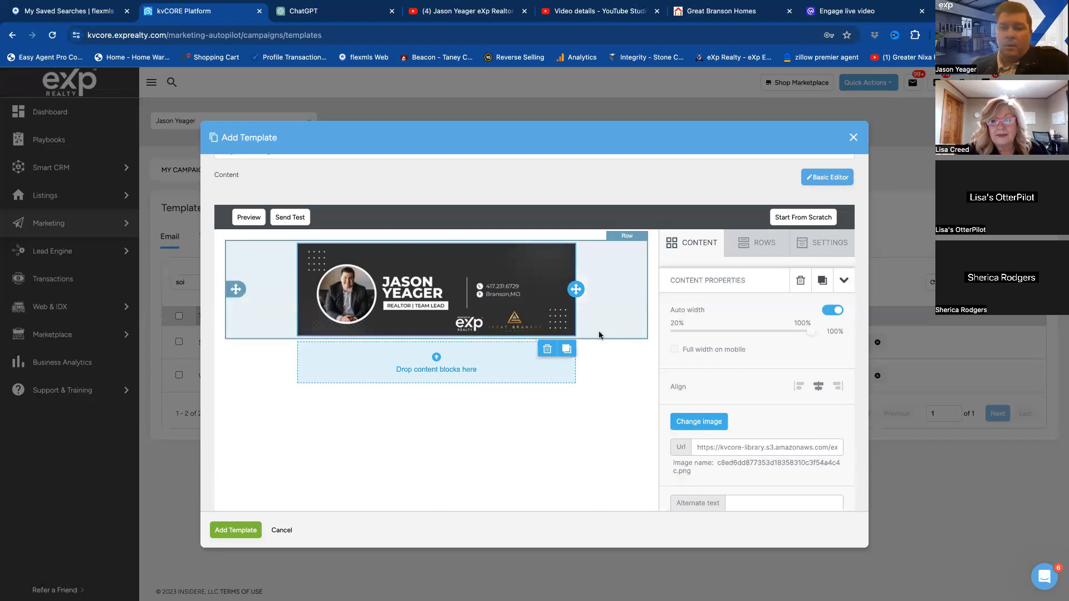
# Step: Place a Divider block under the header banner and a Text block in the empty row beneath it
pyautogui.click(701, 249)
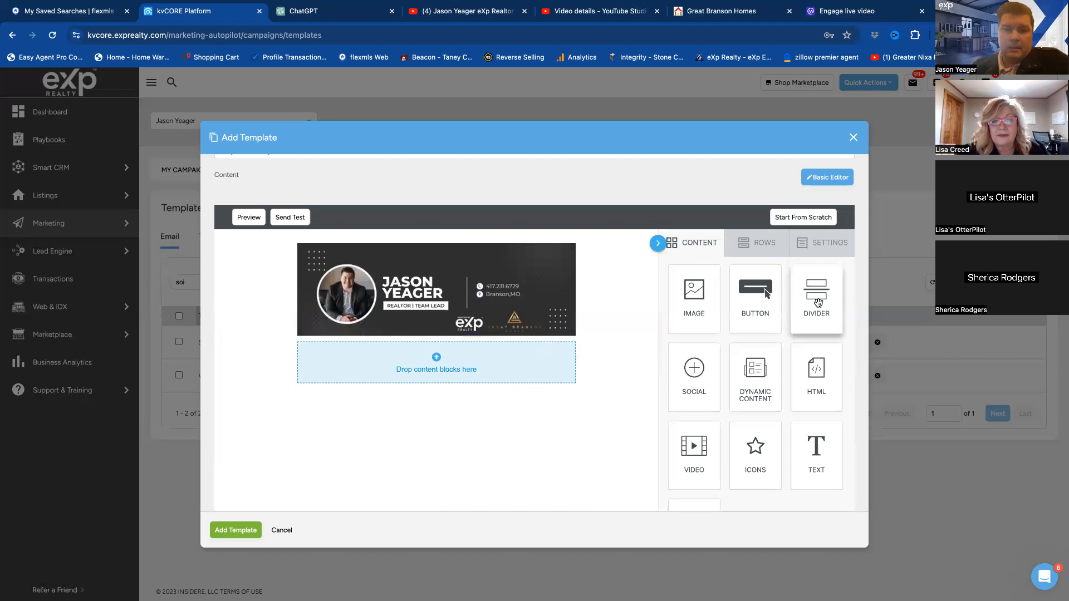
pyautogui.moveTo(817, 303); pyautogui.dragTo(528, 341)
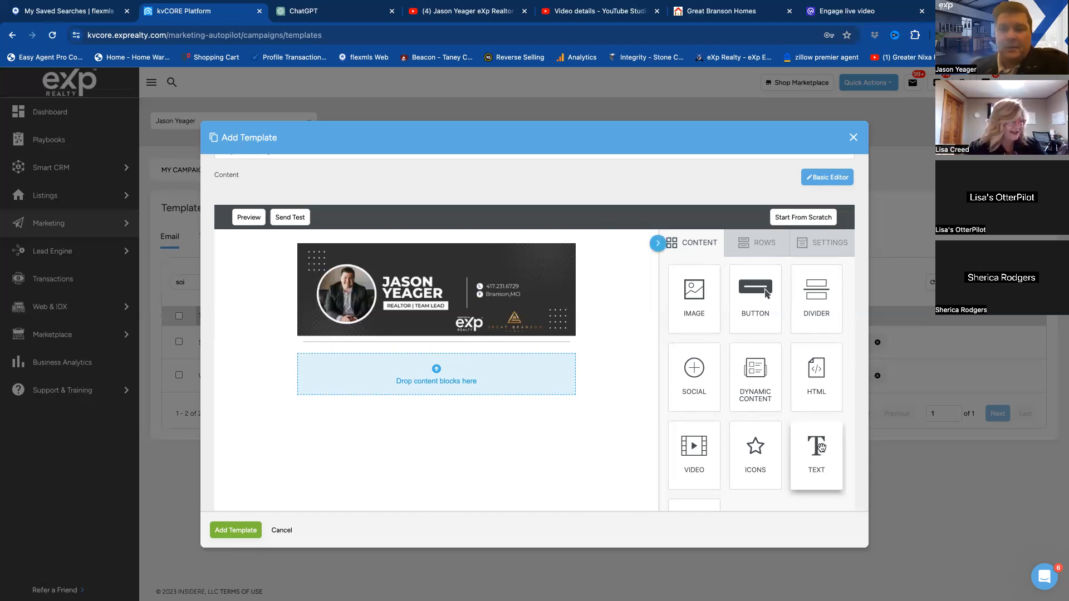
pyautogui.moveTo(819, 460)
pyautogui.mouseDown()
pyautogui.moveTo(417, 482)
pyautogui.moveTo(407, 358)
pyautogui.moveTo(408, 376)
pyautogui.mouseUp()
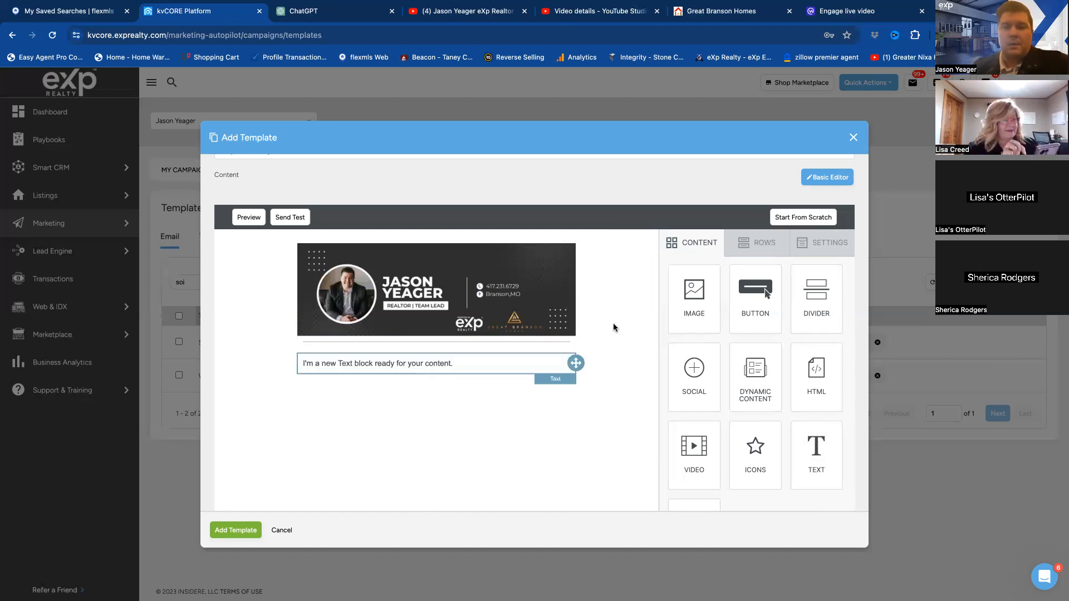
# Step: Add another full-width single-column row below the row holding the text block
pyautogui.click(760, 242)
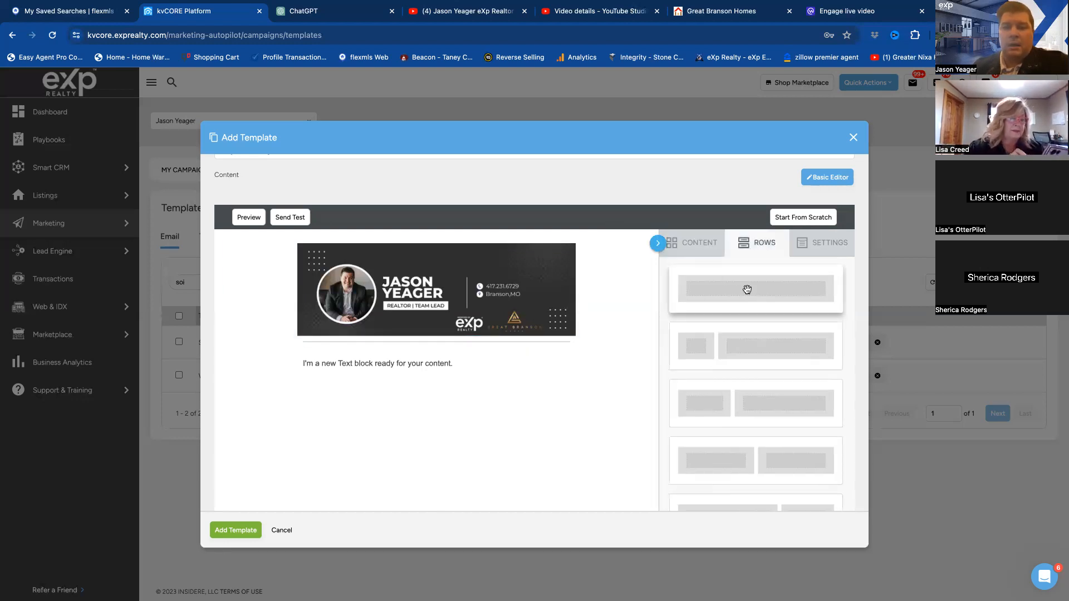
pyautogui.moveTo(711, 293); pyautogui.dragTo(424, 376)
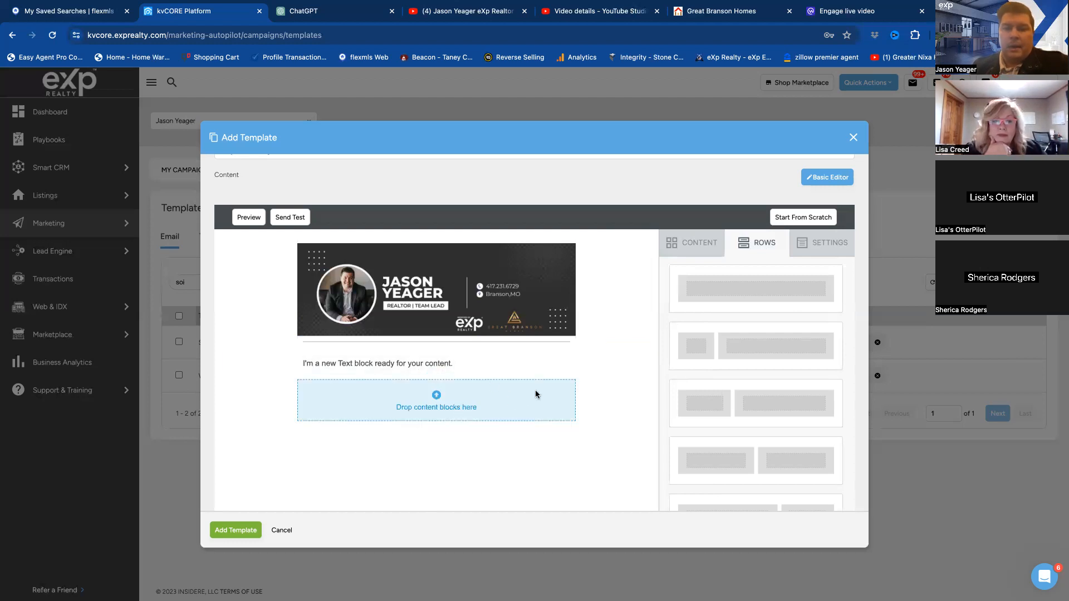
pyautogui.click(461, 365)
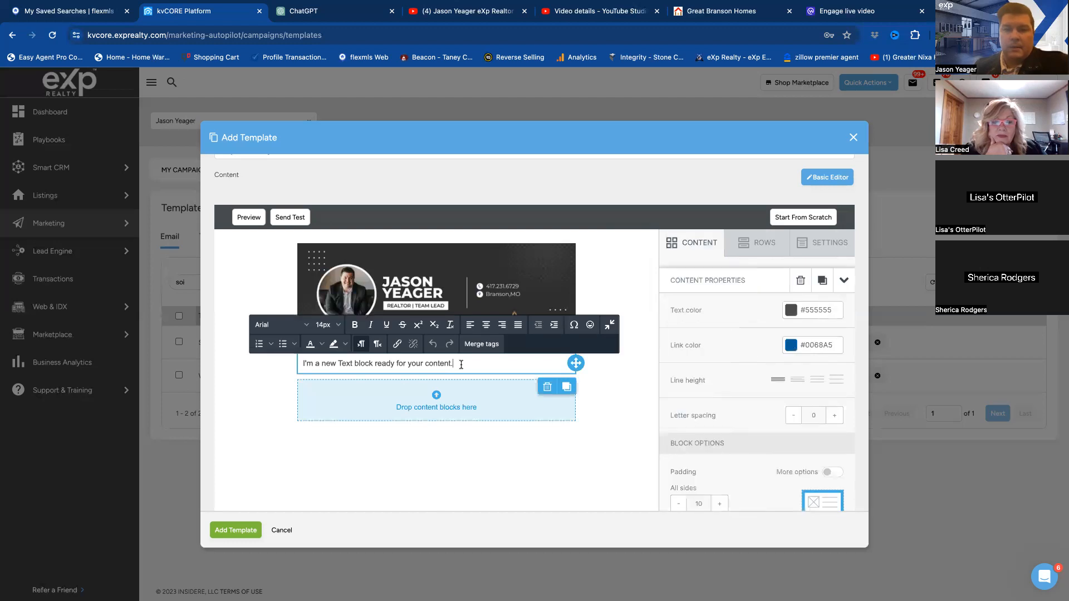
pyautogui.click(458, 294)
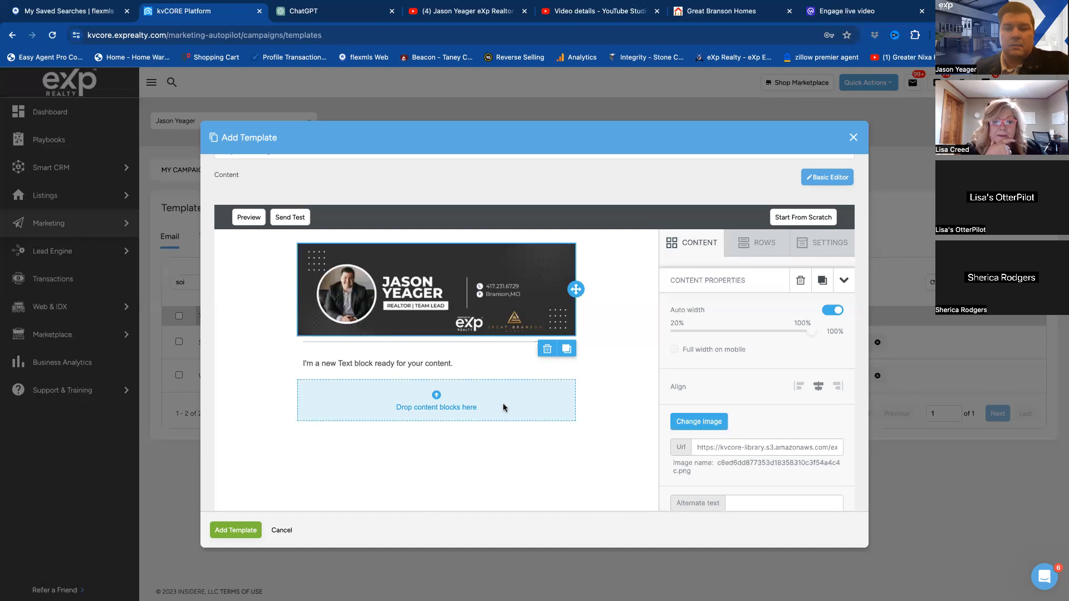
pyautogui.click(475, 362)
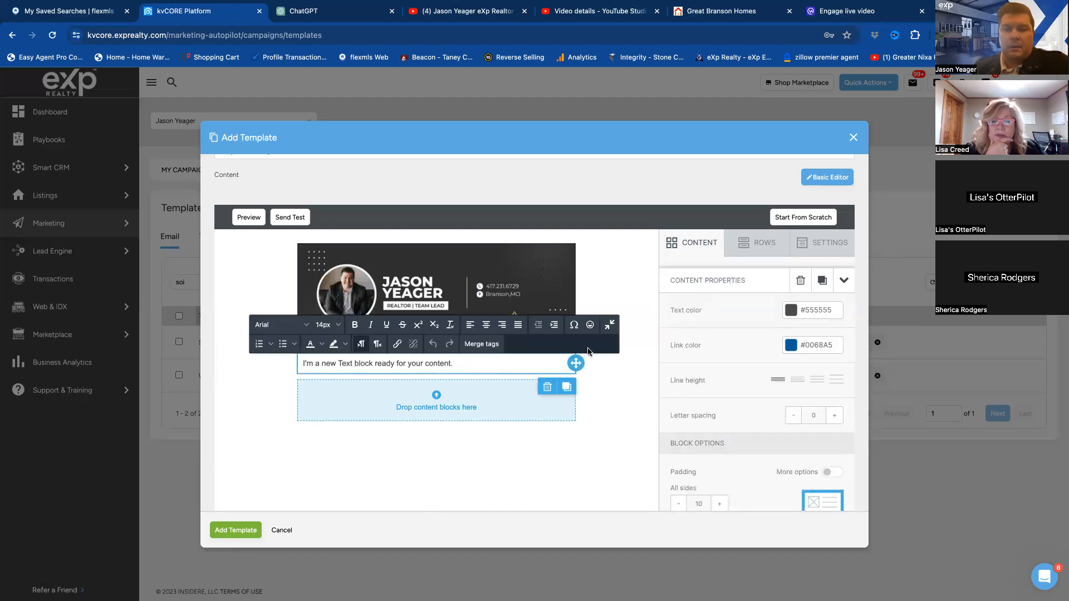
# Step: Place a Button block directly below the text block in the second row
pyautogui.click(702, 242)
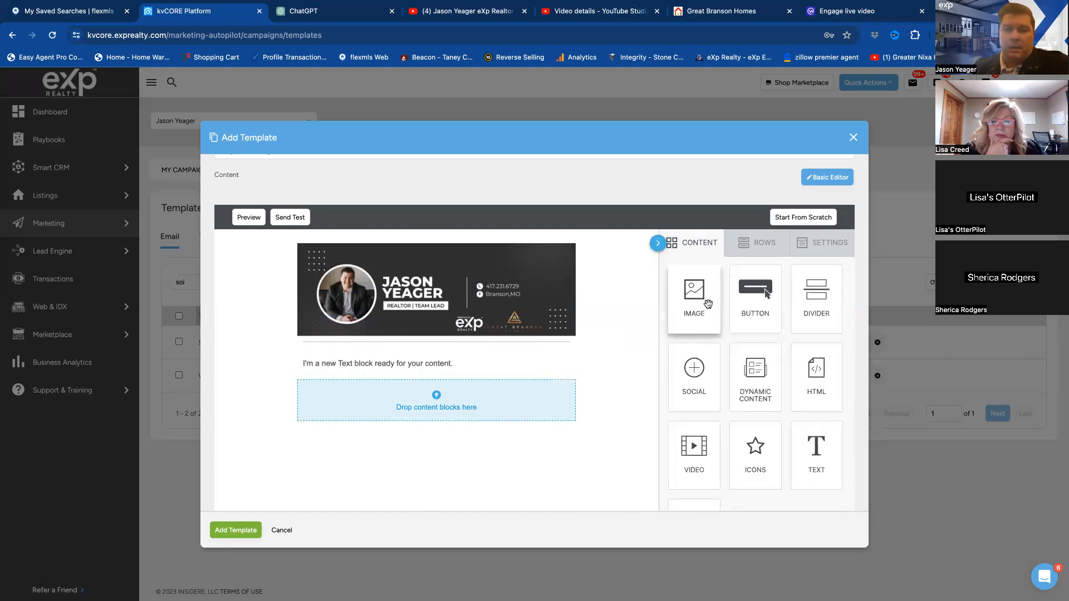
pyautogui.moveTo(755, 295); pyautogui.dragTo(469, 366)
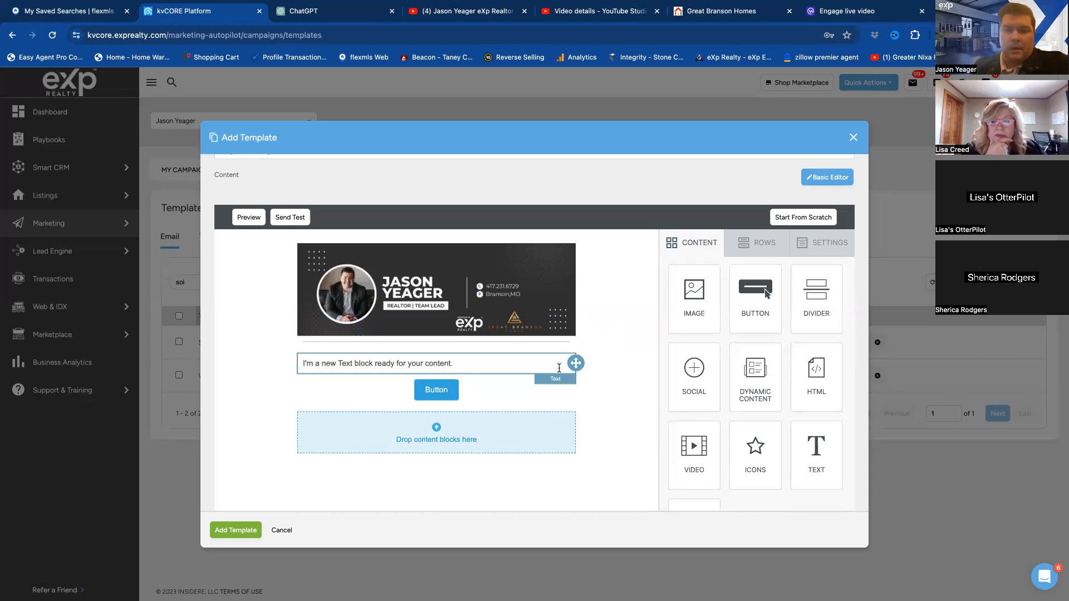
# Step: Delete the placeholder Text block above the button and confirm its removal
pyautogui.click(514, 361)
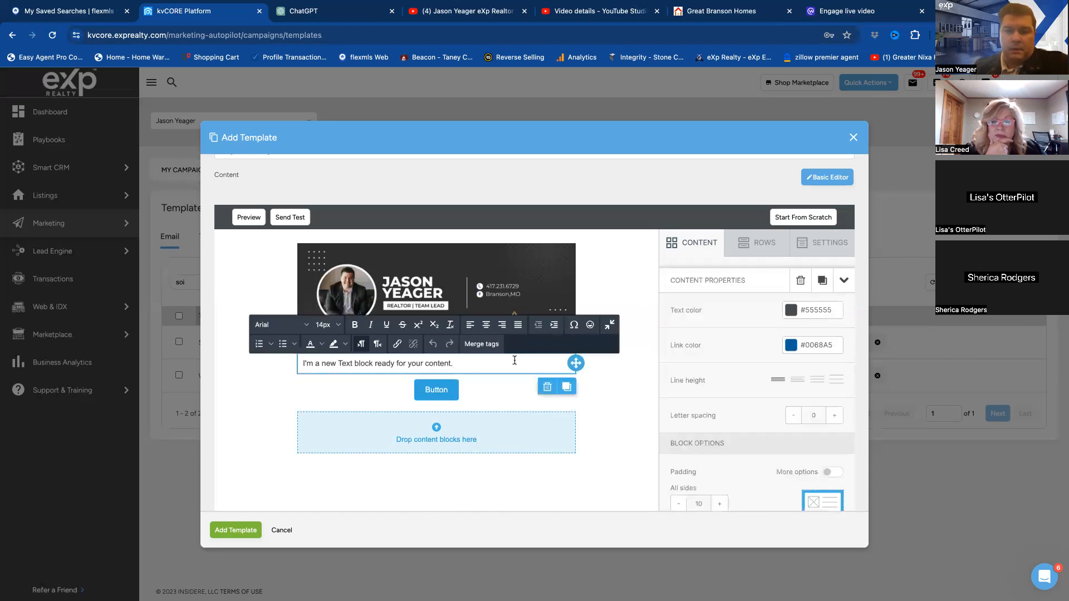
pyautogui.click(547, 390)
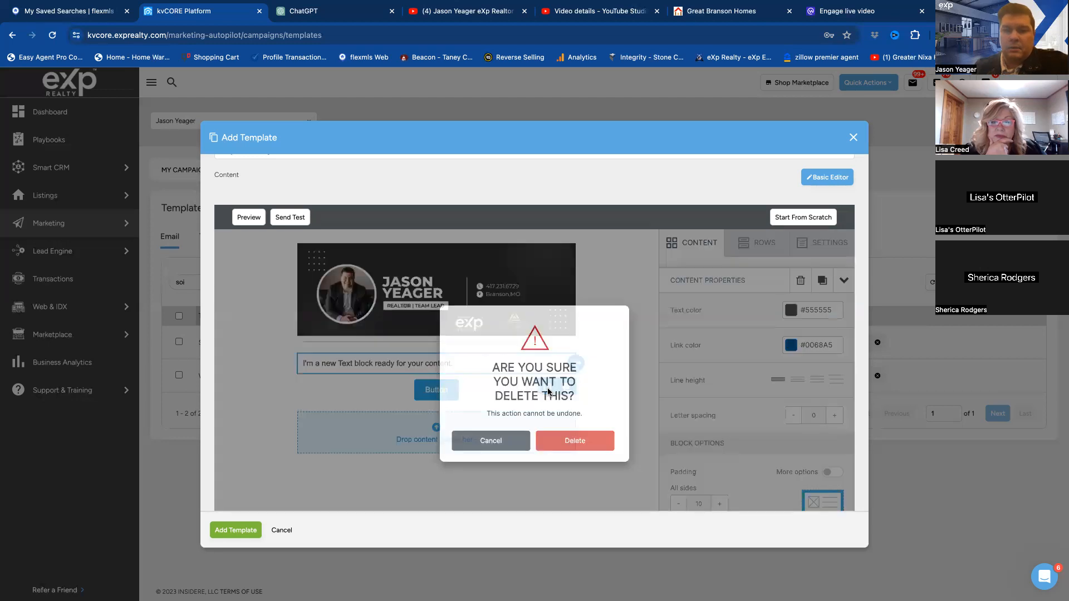
pyautogui.click(571, 449)
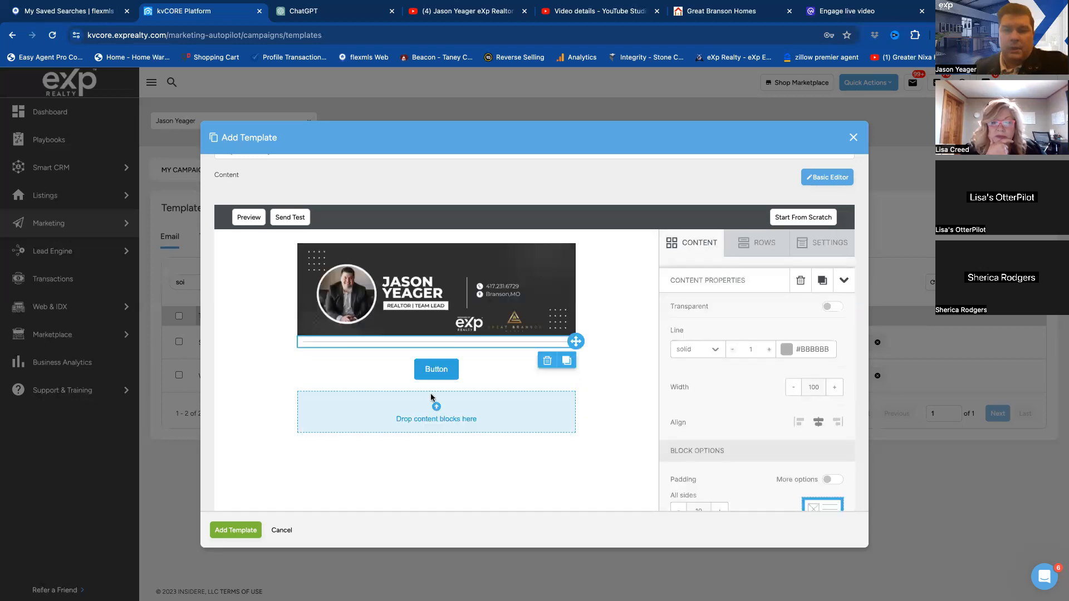
# Step: Delete the Button block from the second row and confirm its removal
pyautogui.click(493, 363)
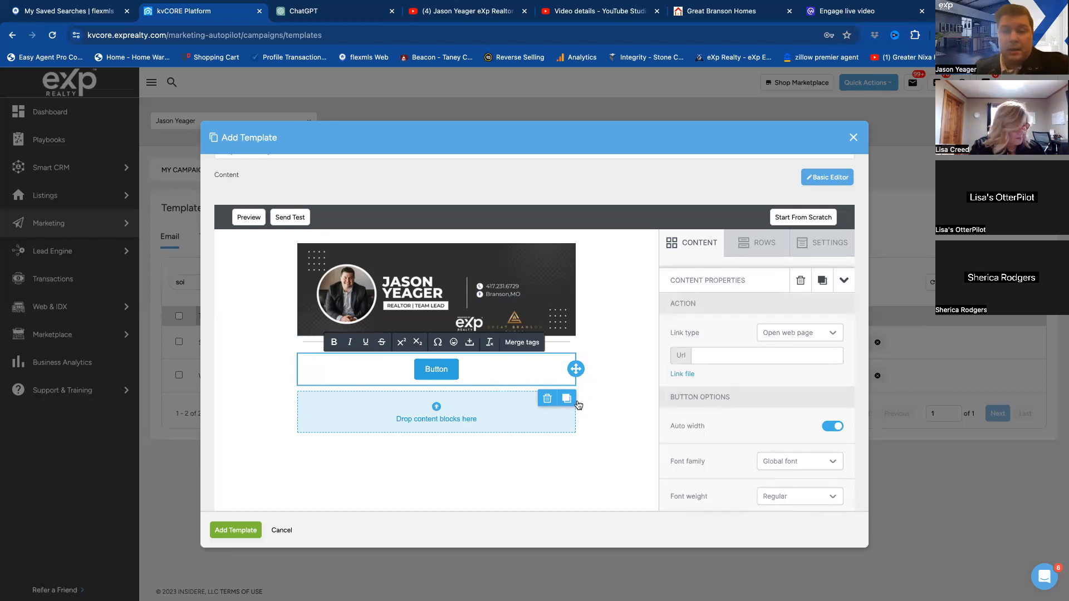
pyautogui.click(547, 398)
pyautogui.click(570, 454)
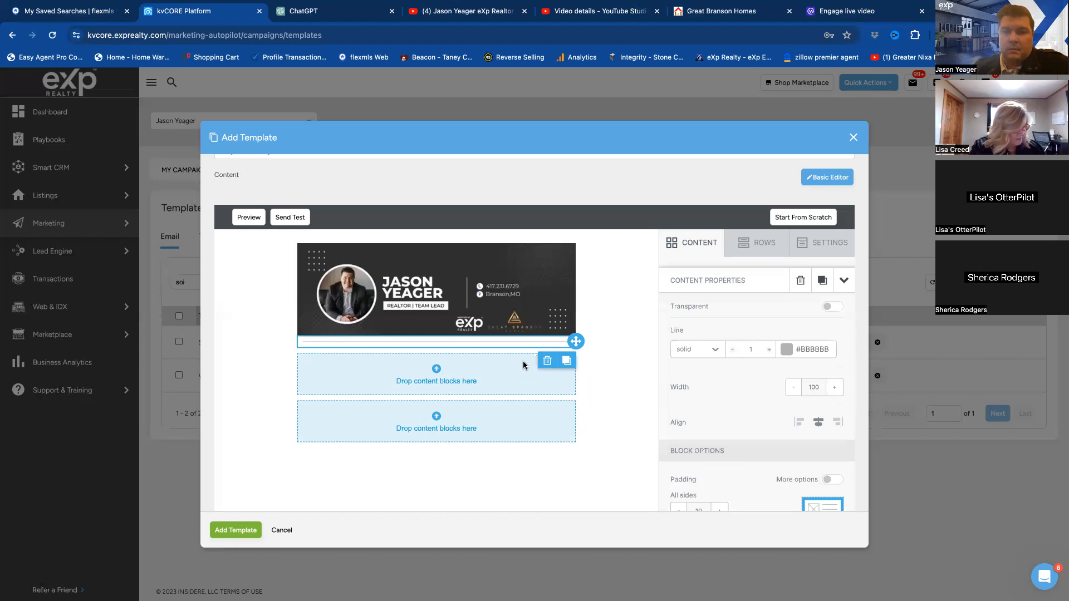
# Step: Place a new Text block in the empty row directly below the divider
pyautogui.click(694, 242)
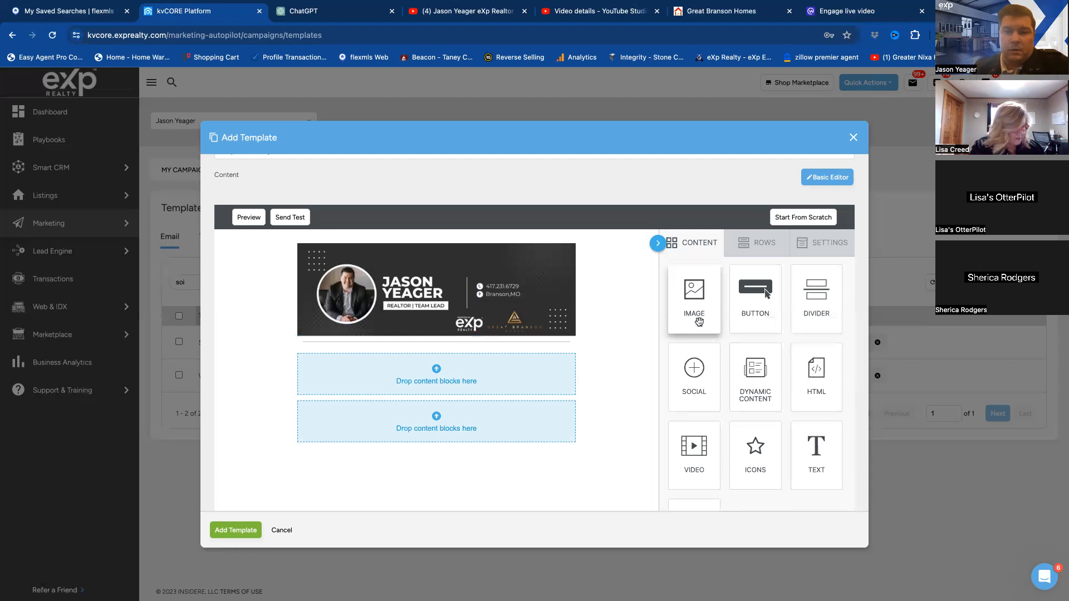
pyautogui.moveTo(700, 298)
pyautogui.mouseDown()
pyautogui.moveTo(417, 384)
pyautogui.moveTo(708, 282)
pyautogui.moveTo(718, 301)
pyautogui.mouseUp()
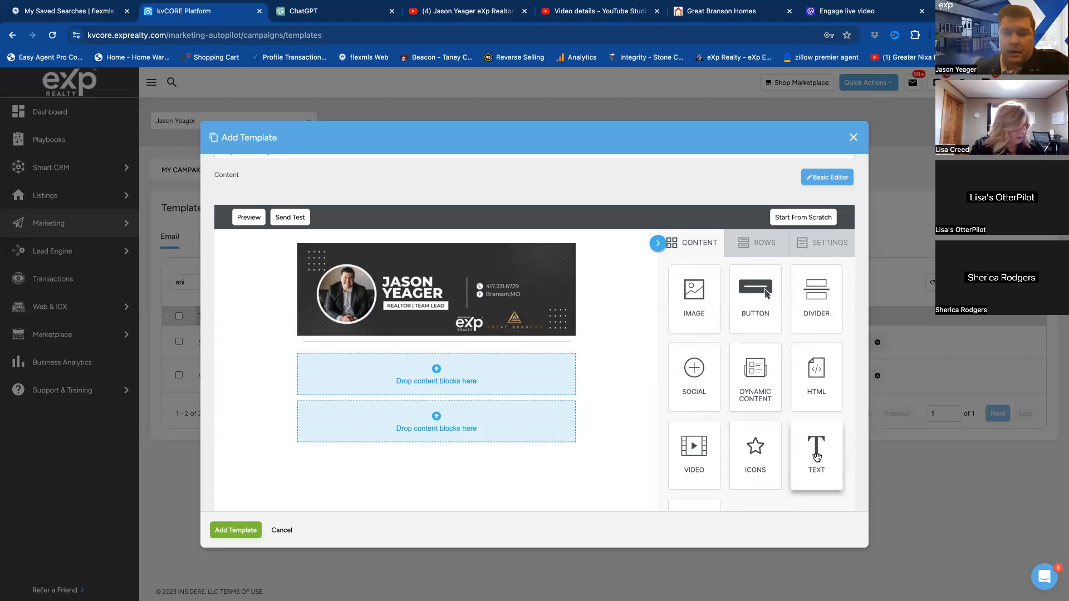
pyautogui.moveTo(816, 451); pyautogui.dragTo(470, 377)
pyautogui.click(415, 363)
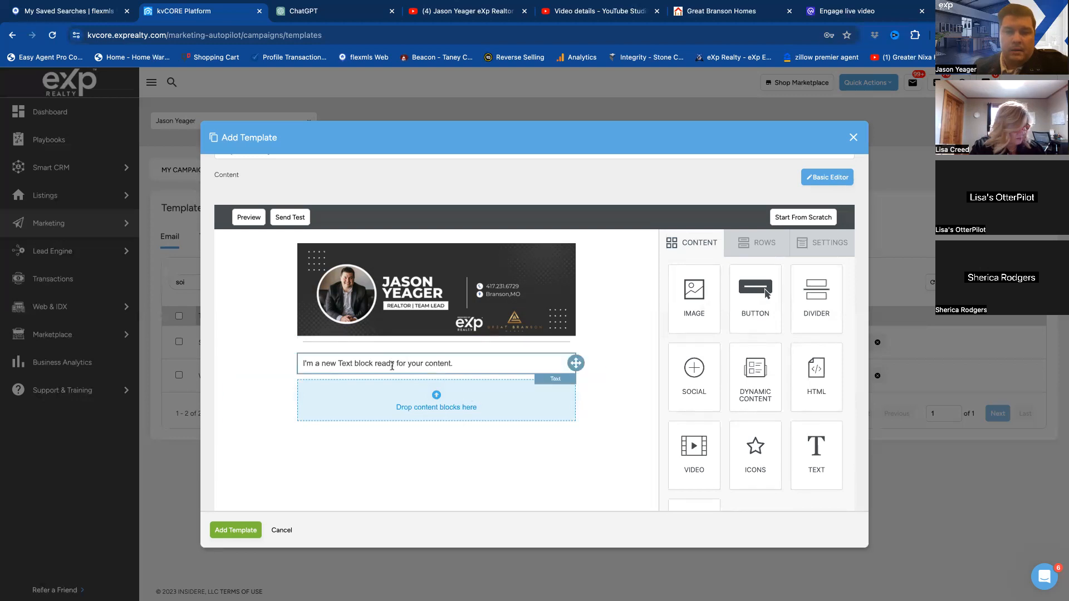
pyautogui.click(391, 365)
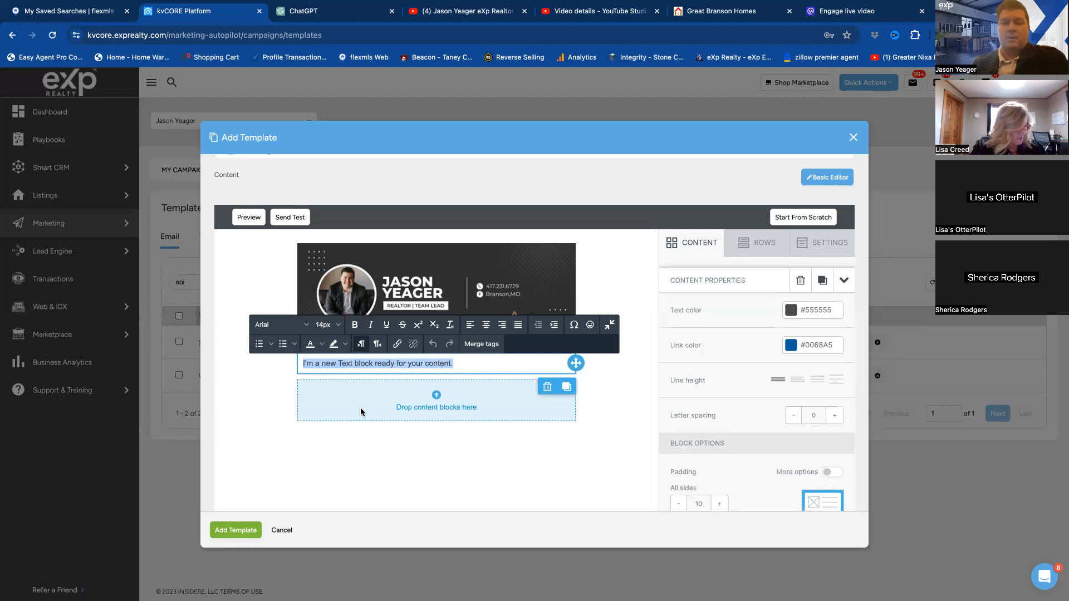
pyautogui.click(453, 409)
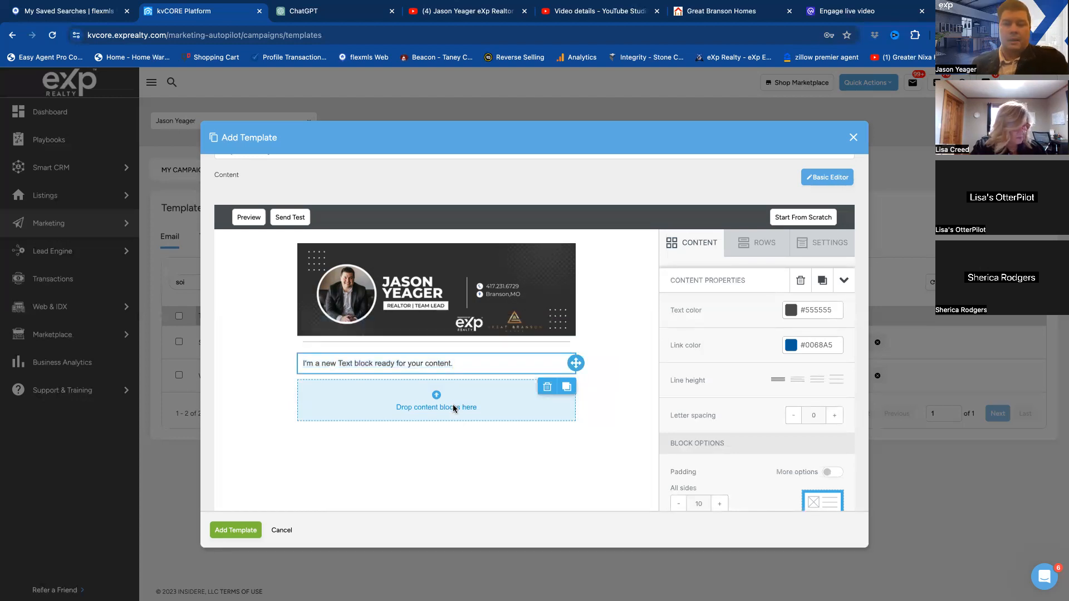
# Step: Insert a two-column row with a wide first column and narrow second column between the text row and the empty row
pyautogui.click(751, 242)
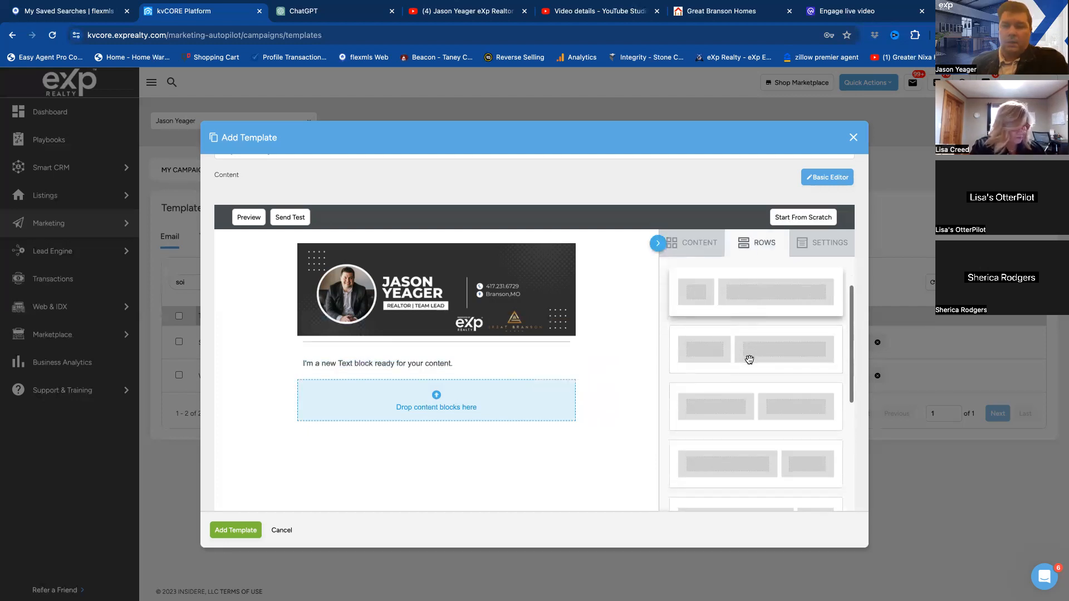
pyautogui.scroll(-3, 749, 359)
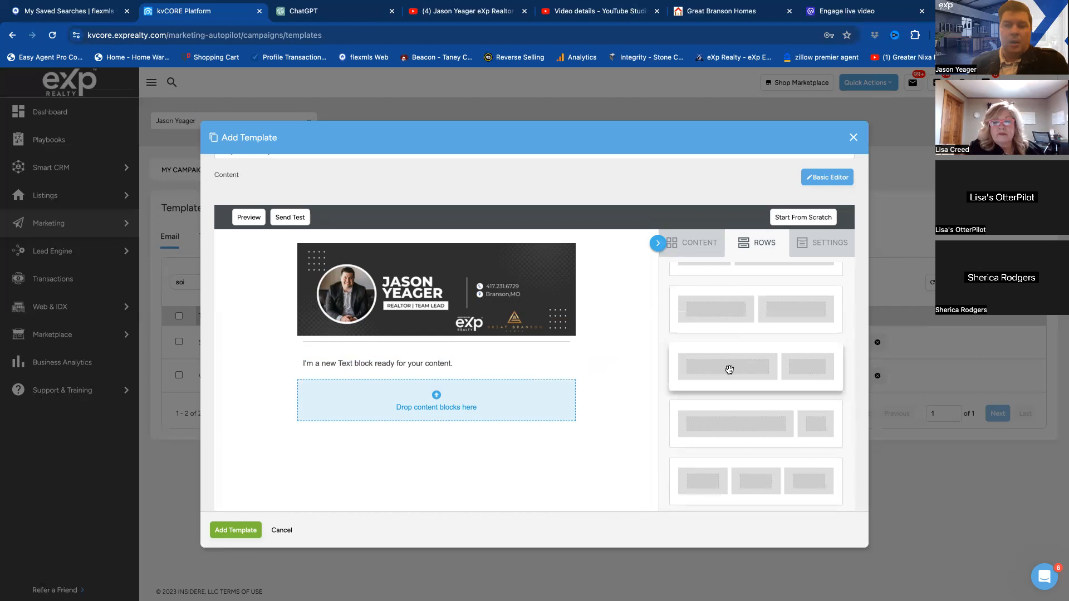
pyautogui.moveTo(812, 370); pyautogui.dragTo(429, 383)
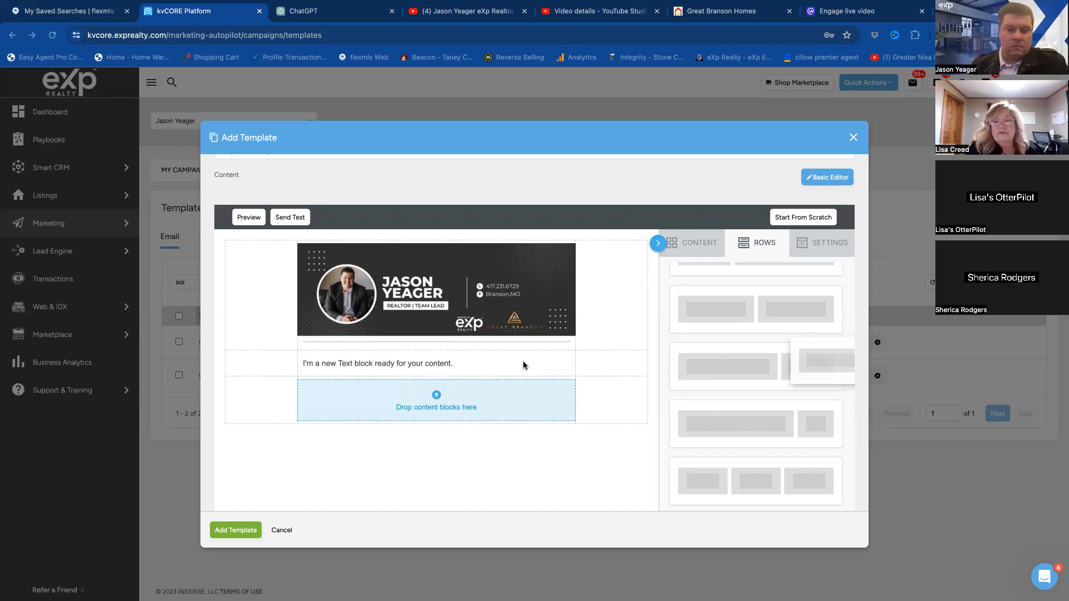
pyautogui.moveTo(523, 361); pyautogui.dragTo(526, 363)
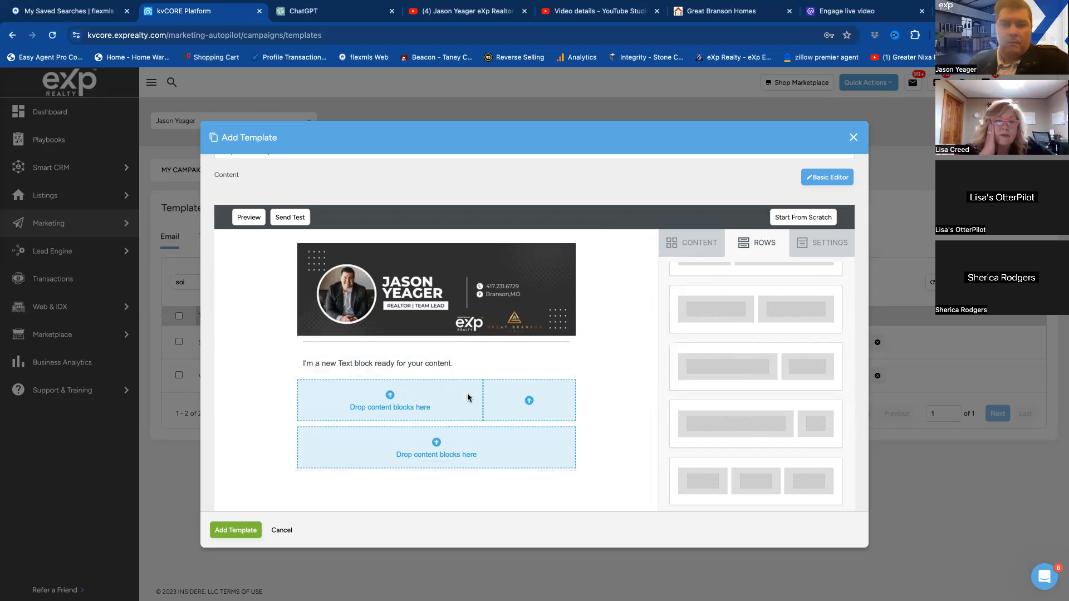
# Step: Place a Text block in the new row's wide column and an Image block in its narrow column
pyautogui.click(700, 244)
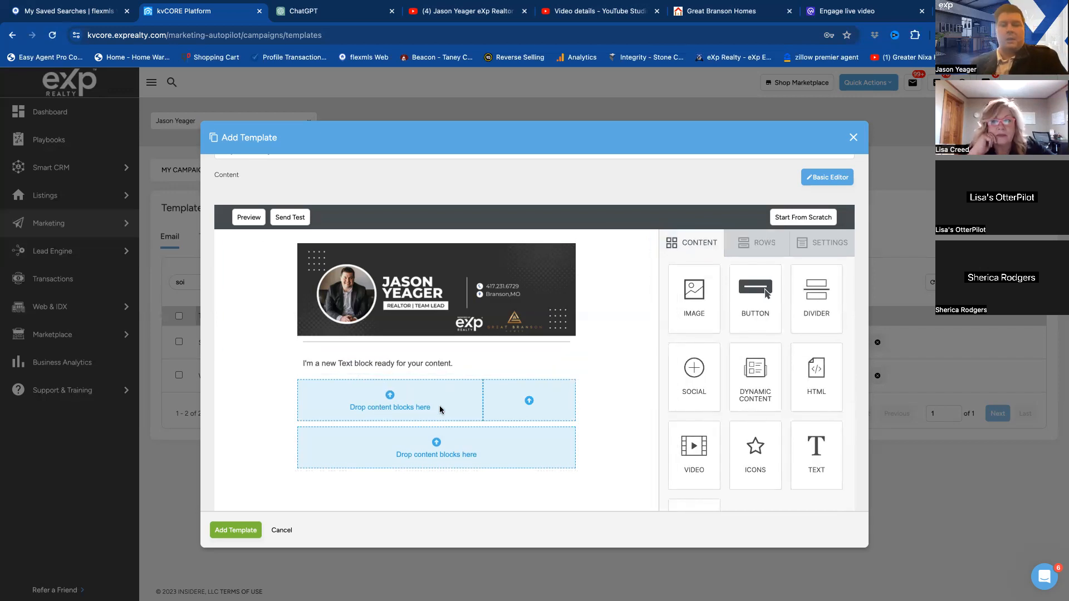
pyautogui.moveTo(816, 445); pyautogui.dragTo(507, 444)
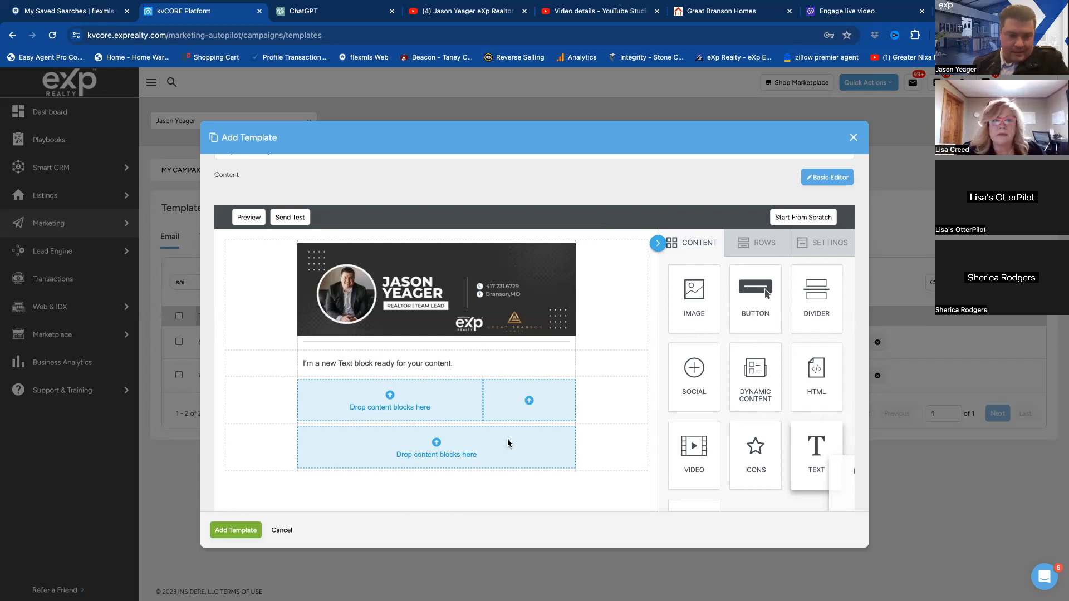
pyautogui.moveTo(506, 439); pyautogui.dragTo(340, 375)
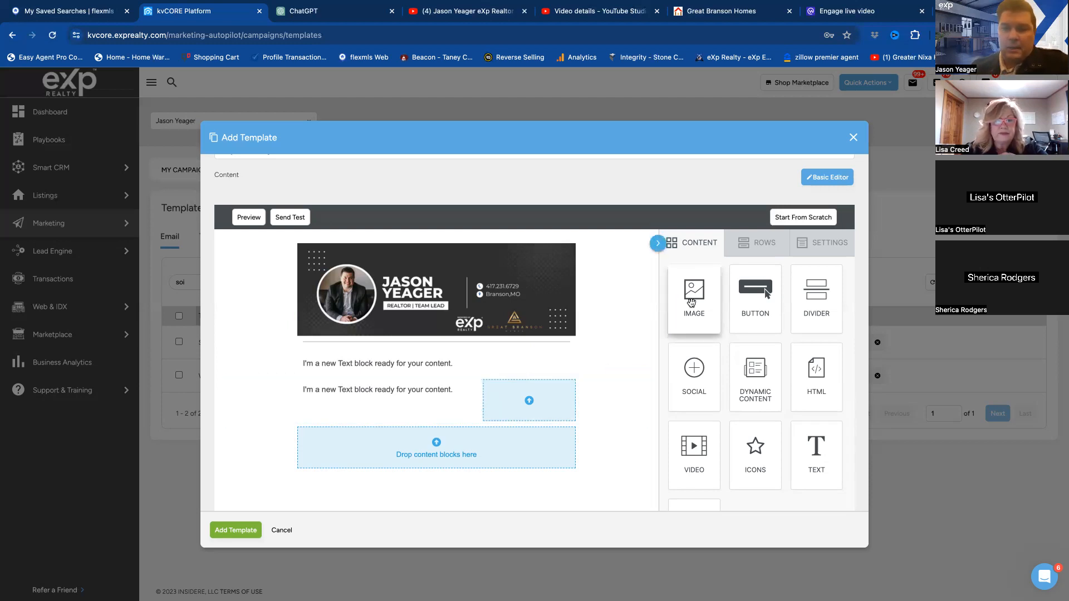
pyautogui.moveTo(688, 303)
pyautogui.mouseDown()
pyautogui.moveTo(516, 389)
pyautogui.moveTo(516, 403)
pyautogui.mouseUp()
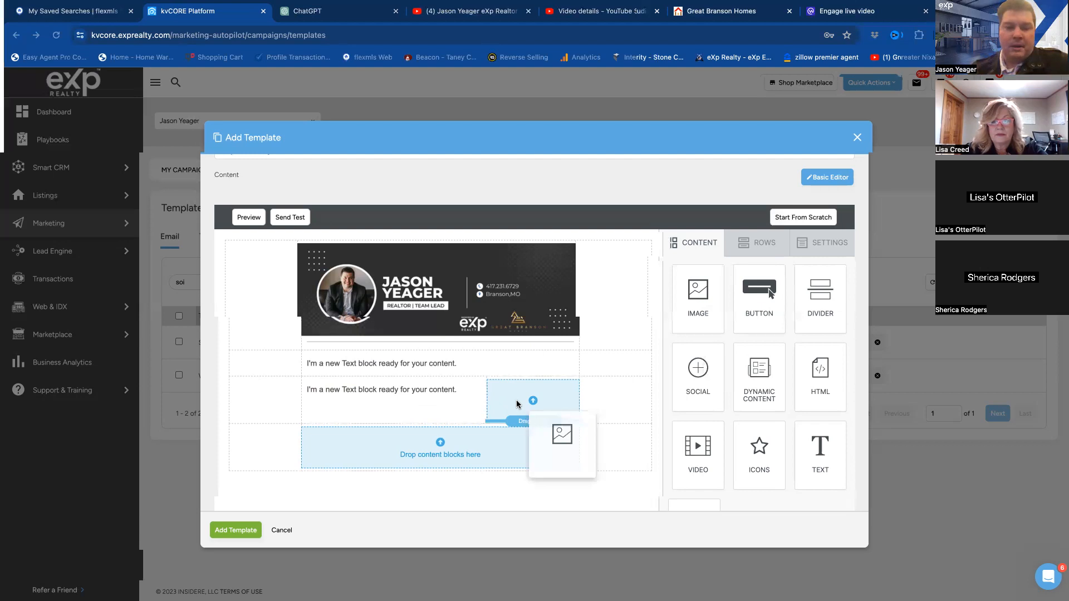
pyautogui.moveTo(516, 404); pyautogui.dragTo(517, 404)
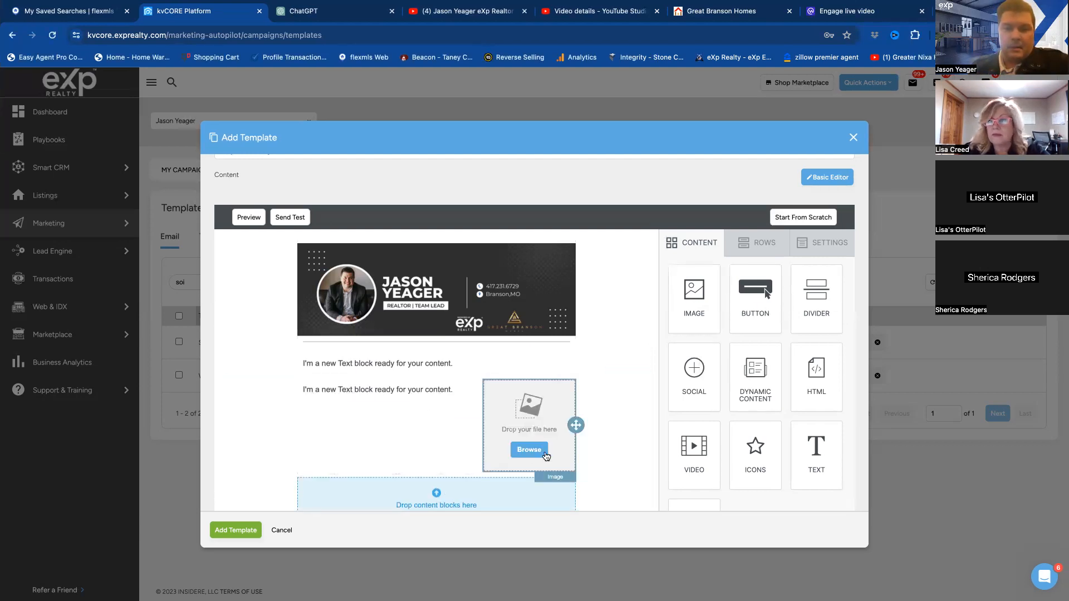
# Step: Replace the placeholder text below the divider with the greeting "Hey {first_name}," using the First Name merge tag, followed by blank lines
pyautogui.scroll(-2, 429, 468)
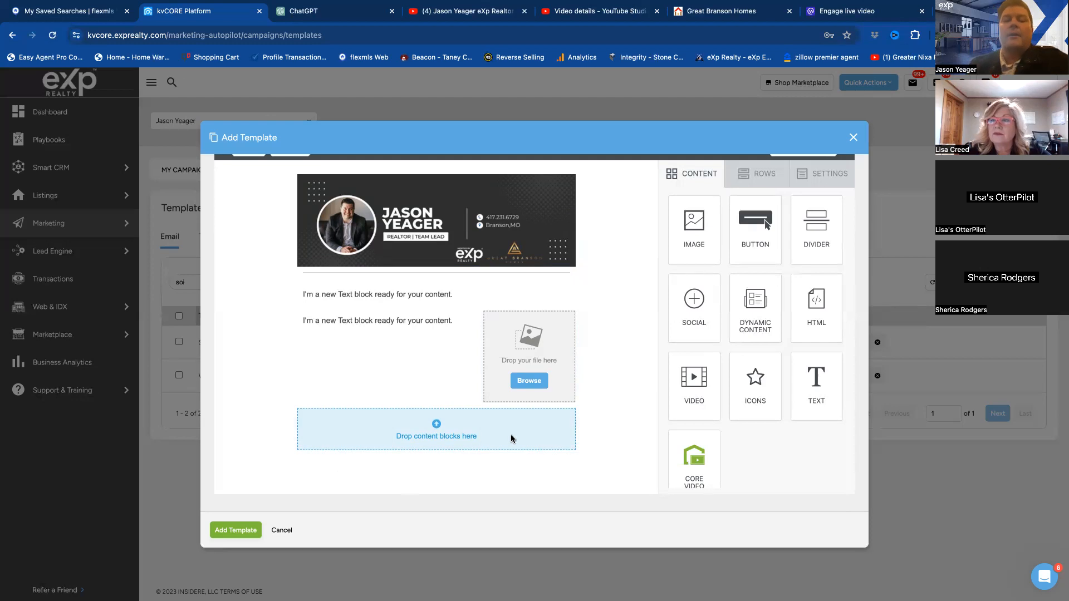
pyautogui.click(429, 296)
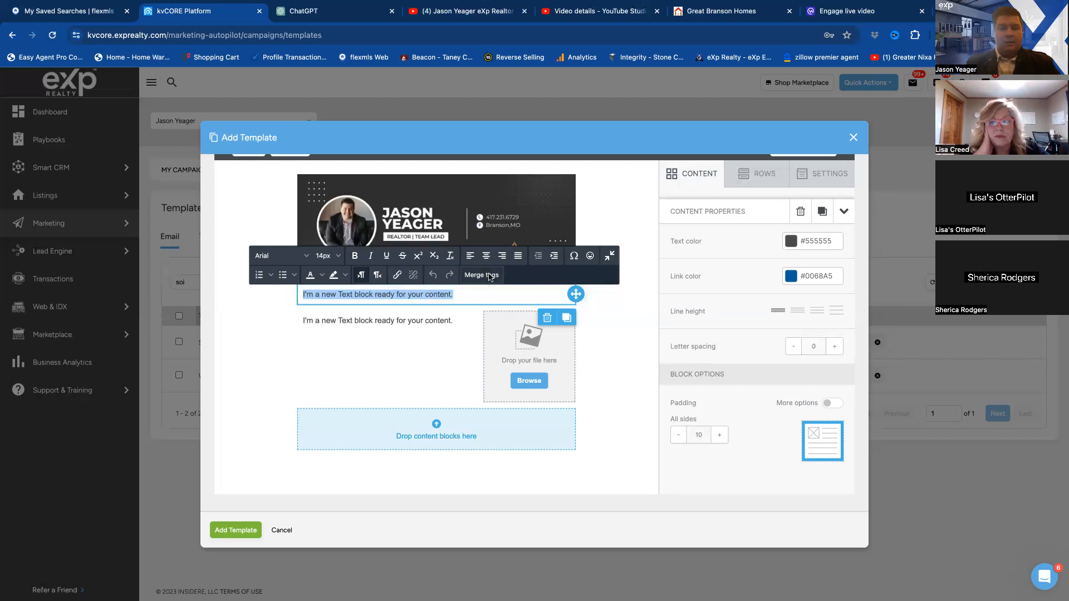
pyautogui.write('He')
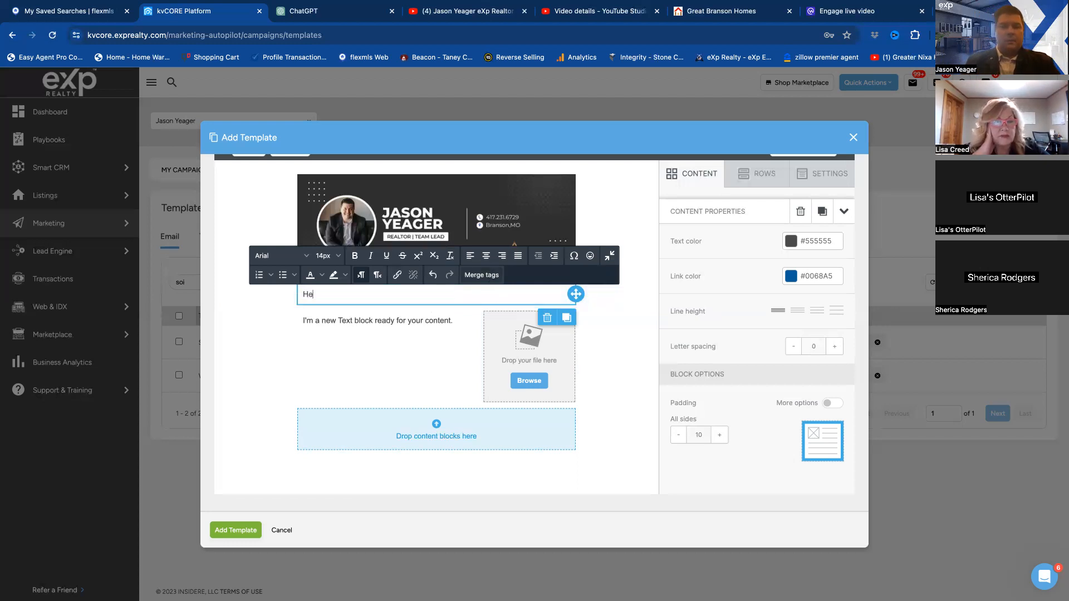
pyautogui.click(482, 275)
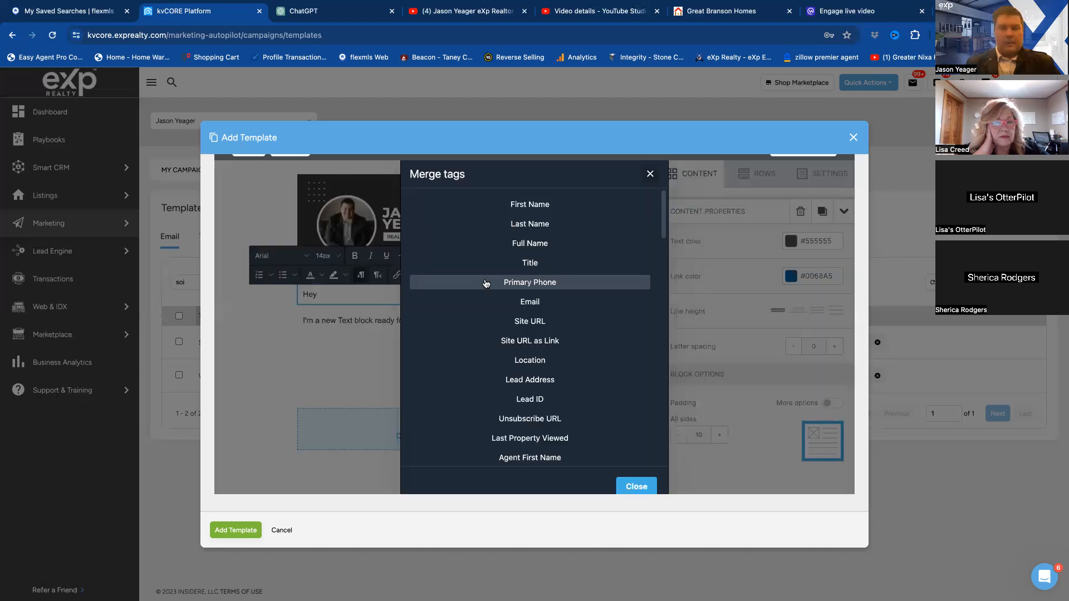
pyautogui.click(530, 205)
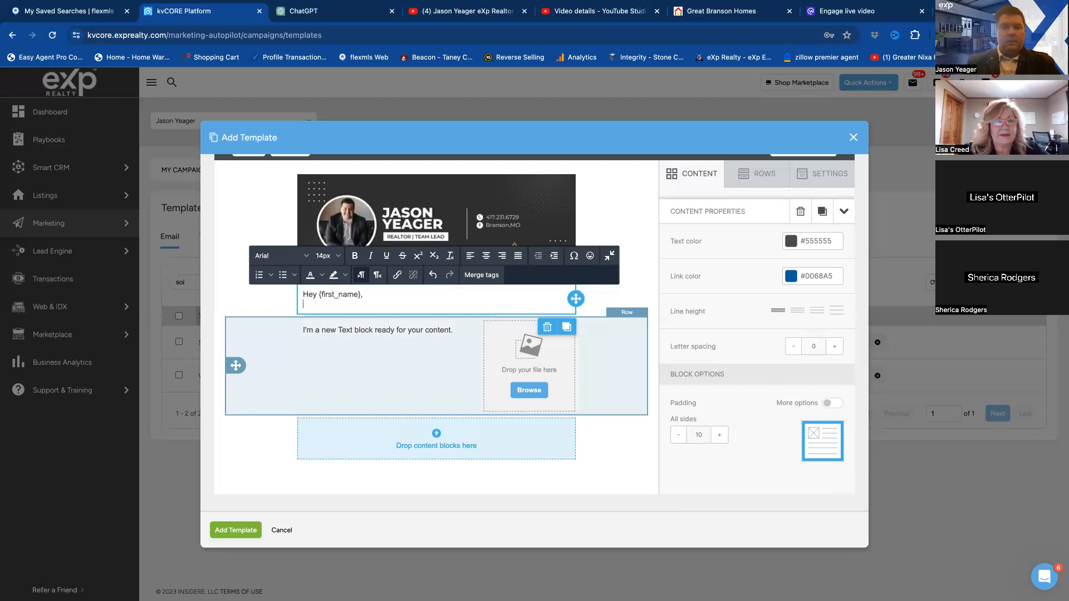
pyautogui.press('Return')
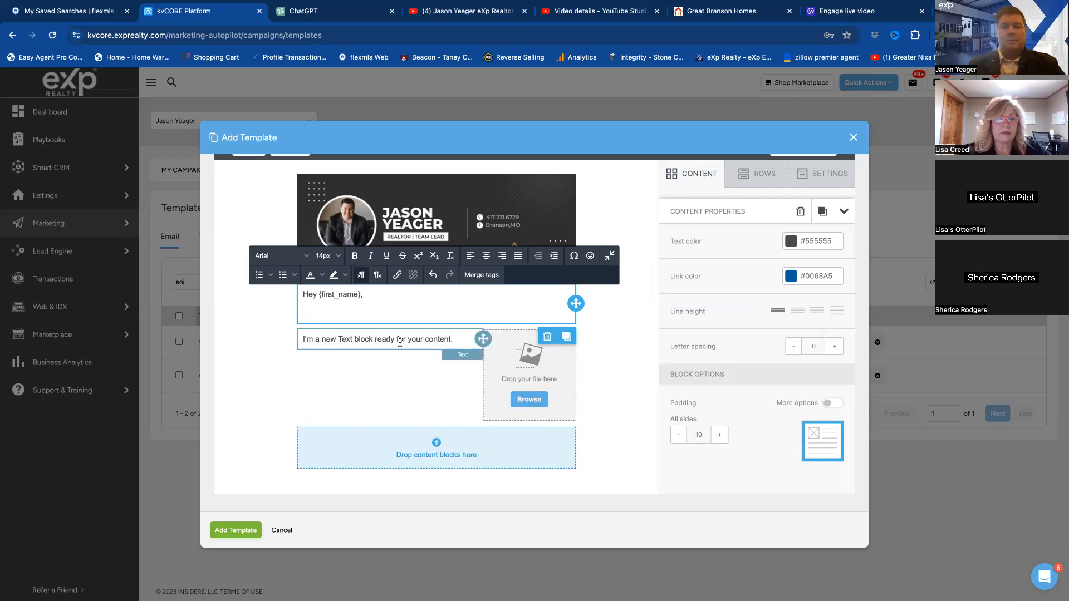
# Step: Replace the placeholder text beside the image block with "Check out our listings"
pyautogui.click(336, 341)
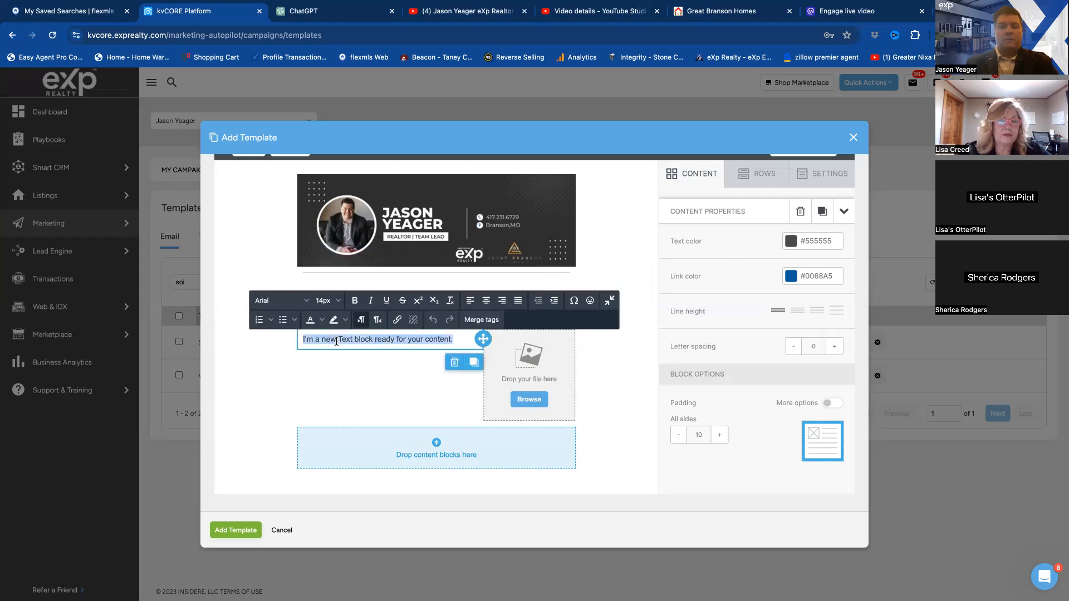
pyautogui.write('Check out o')
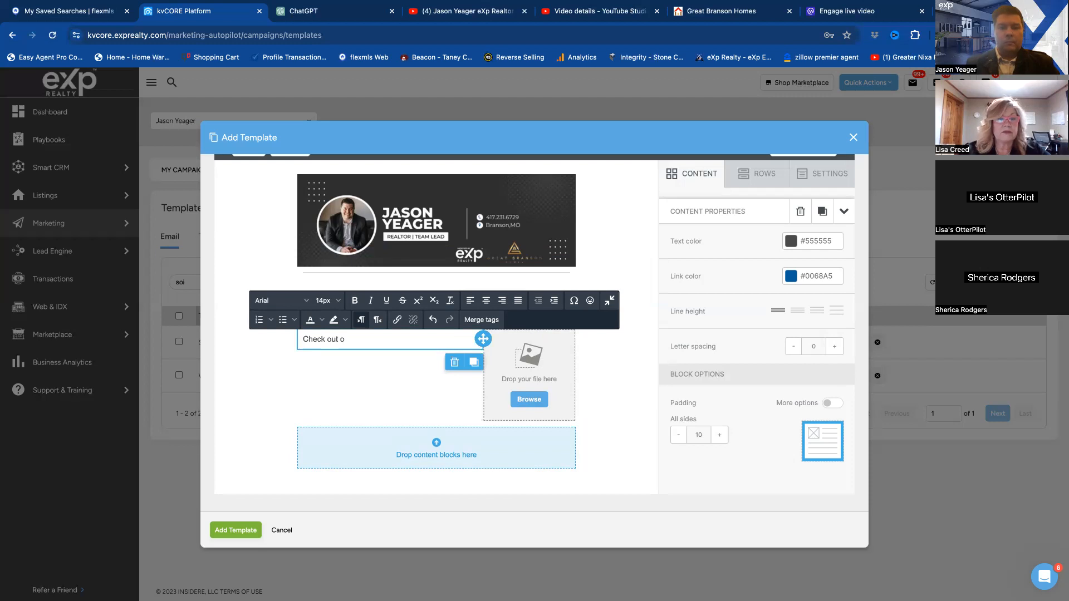
pyautogui.write('ur listings')
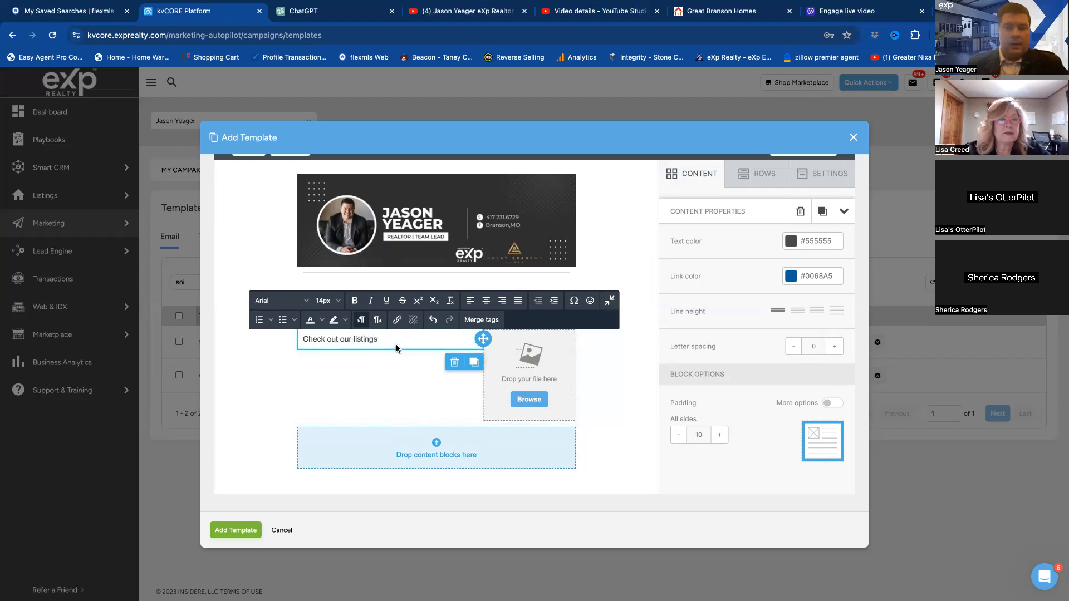
# Step: Format the "Check out our listings" text as bold, 18px, in the Verdana font
pyautogui.moveTo(385, 341); pyautogui.dragTo(293, 341)
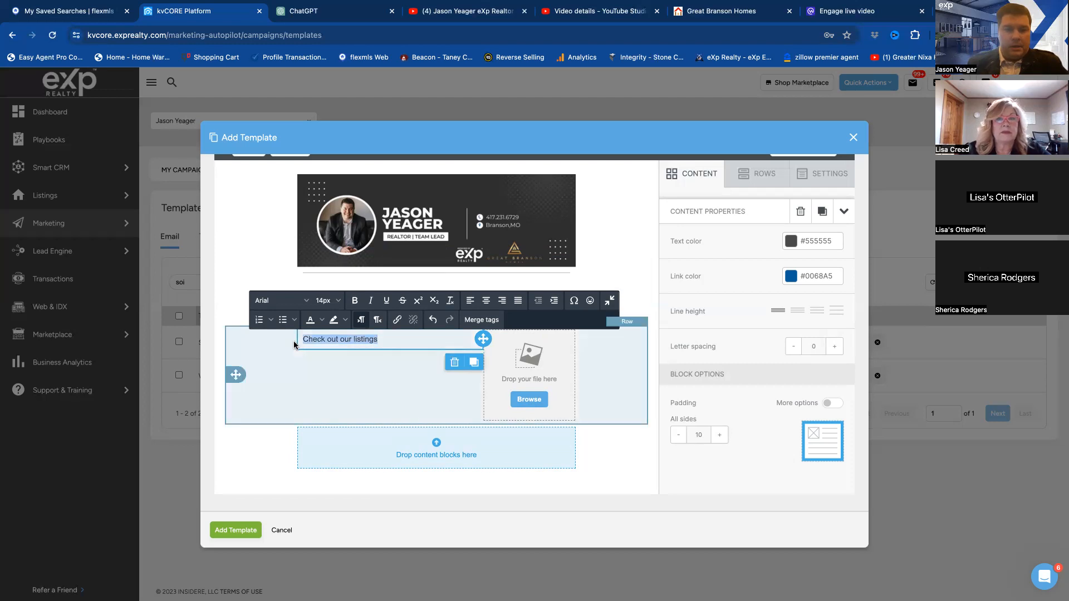
pyautogui.click(355, 300)
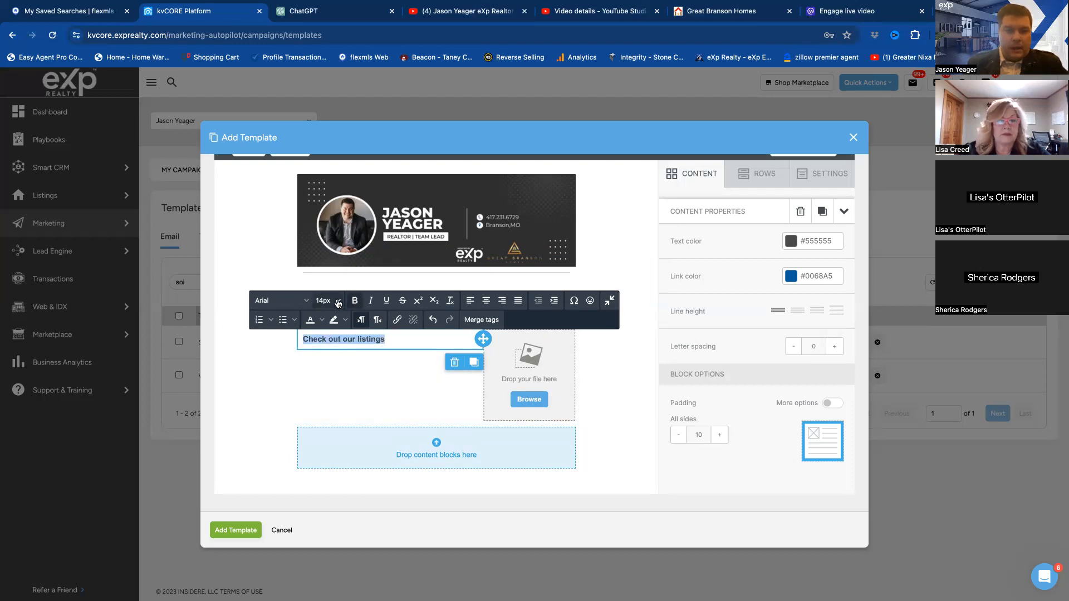
pyautogui.click(338, 300)
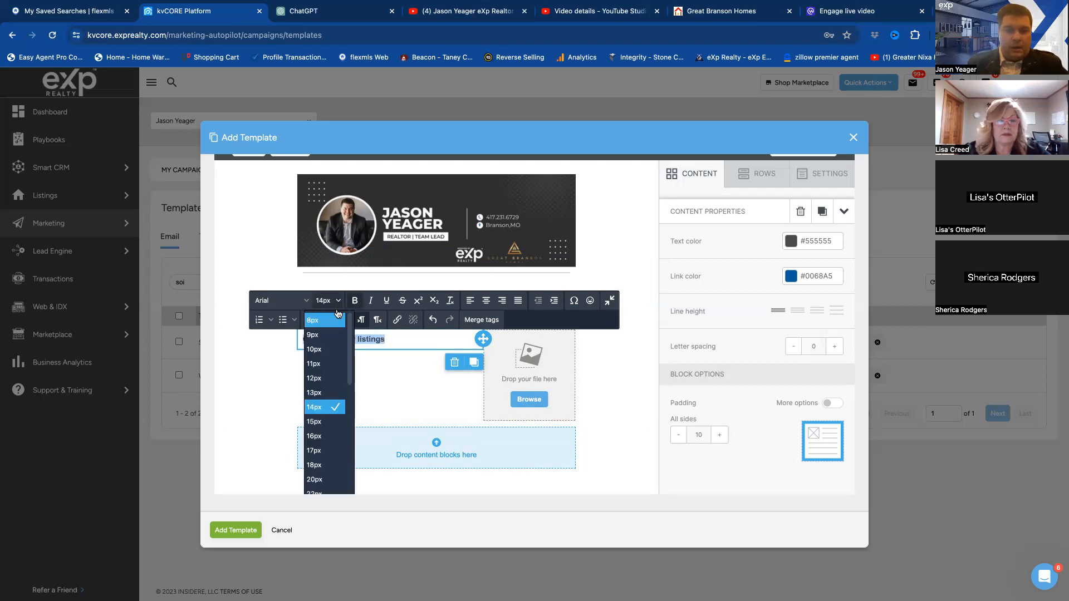
pyautogui.click(325, 465)
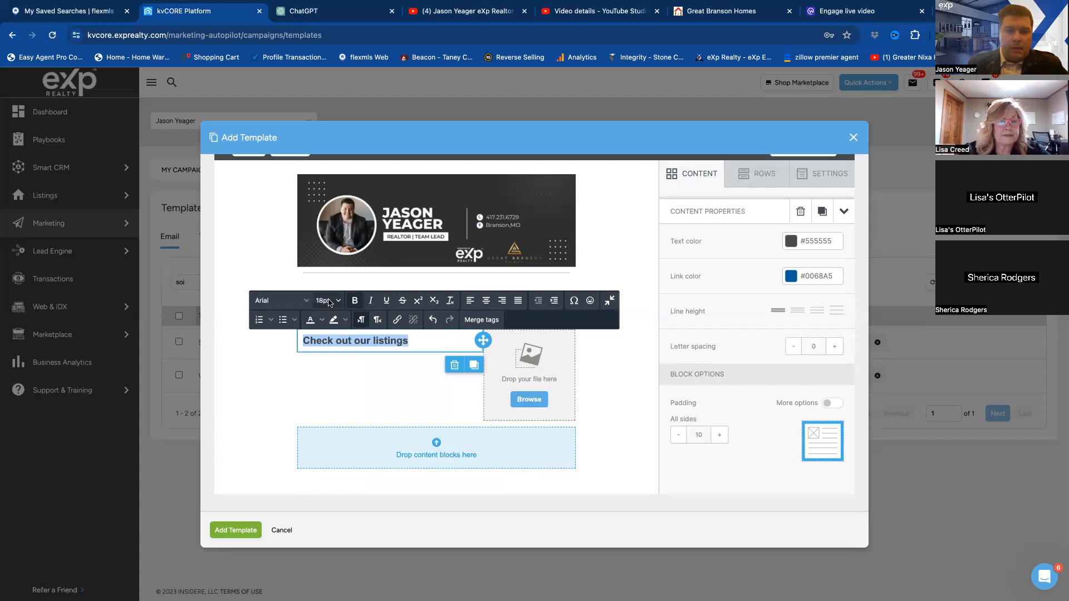
pyautogui.click(296, 301)
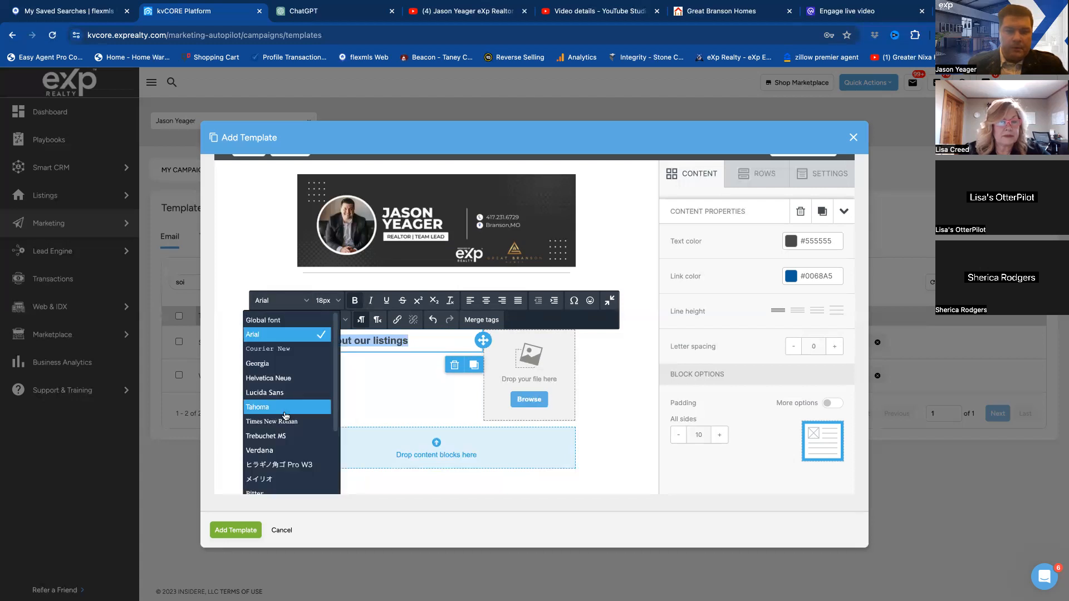
pyautogui.click(262, 445)
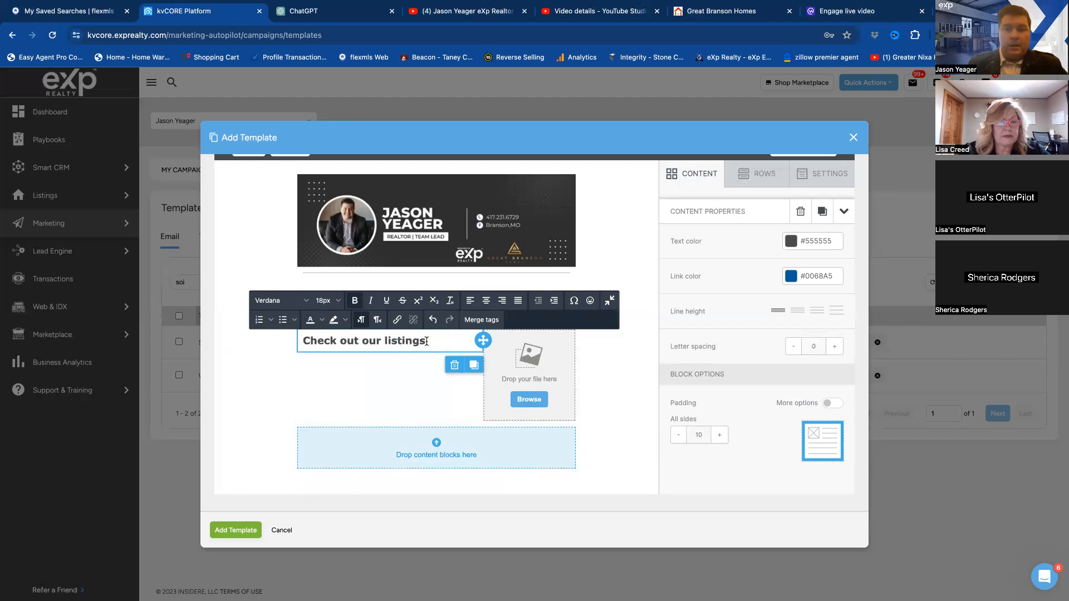
# Step: Color the "Check out our listings" text bright red with a custom color
pyautogui.tripleClick(354, 342)
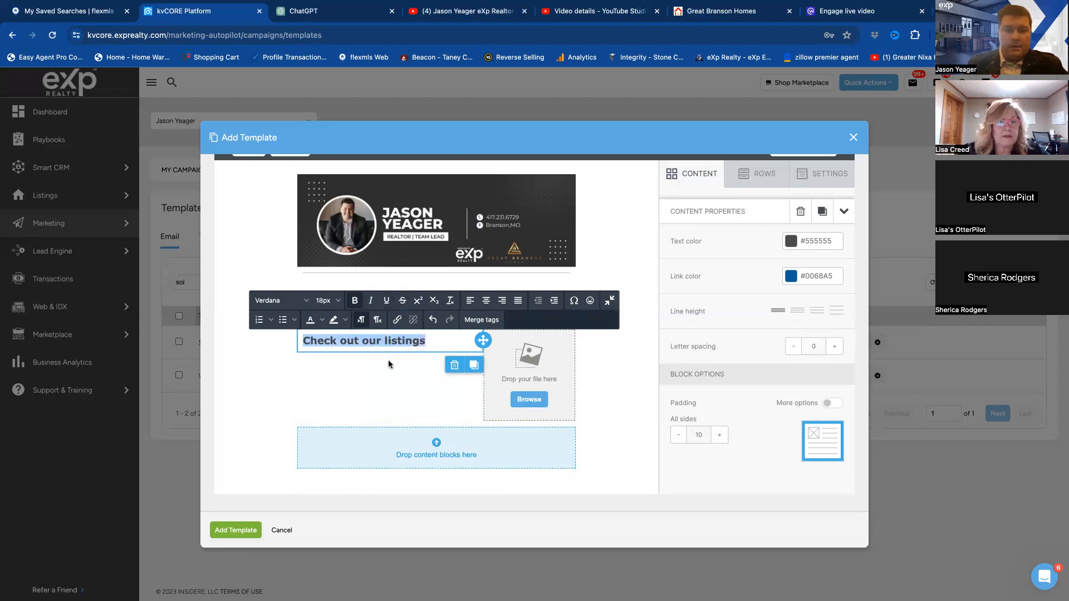
pyautogui.click(321, 323)
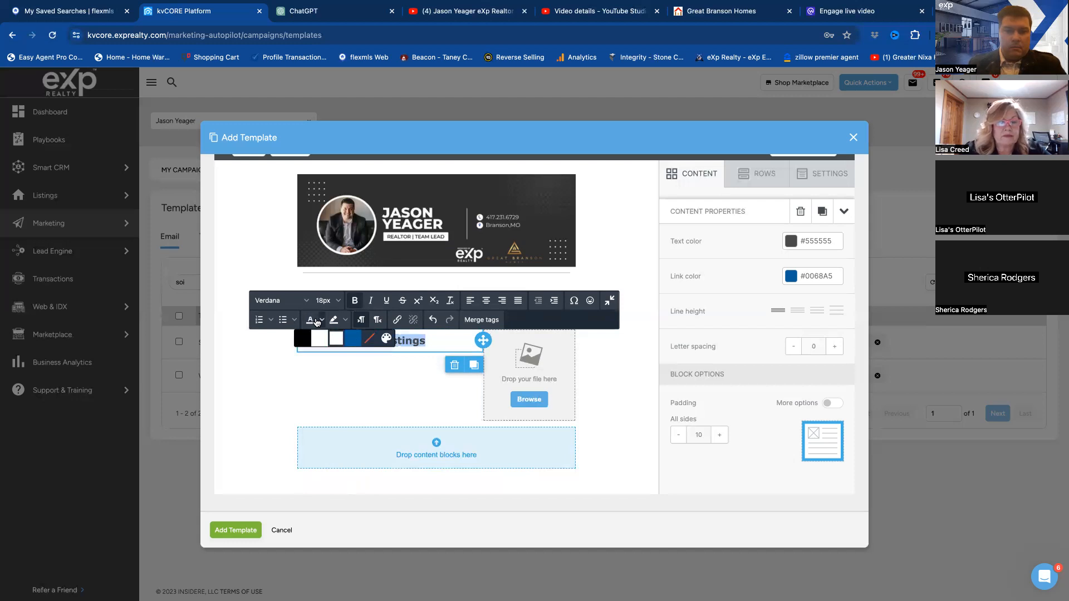
pyautogui.click(386, 338)
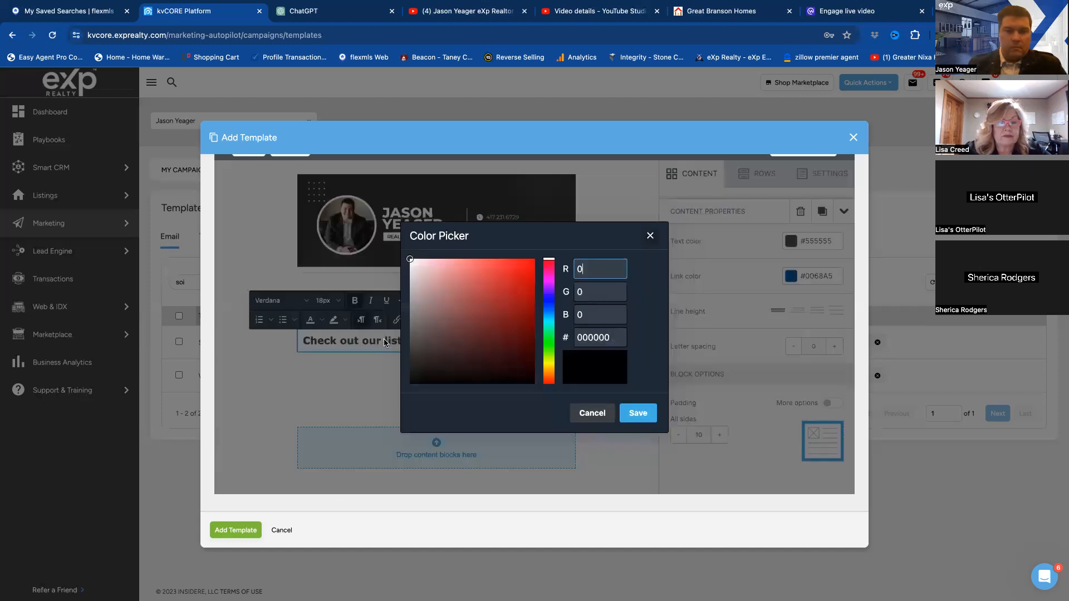
pyautogui.moveTo(423, 261)
pyautogui.mouseDown()
pyautogui.moveTo(514, 285)
pyautogui.moveTo(531, 261)
pyautogui.mouseUp()
pyautogui.click(637, 413)
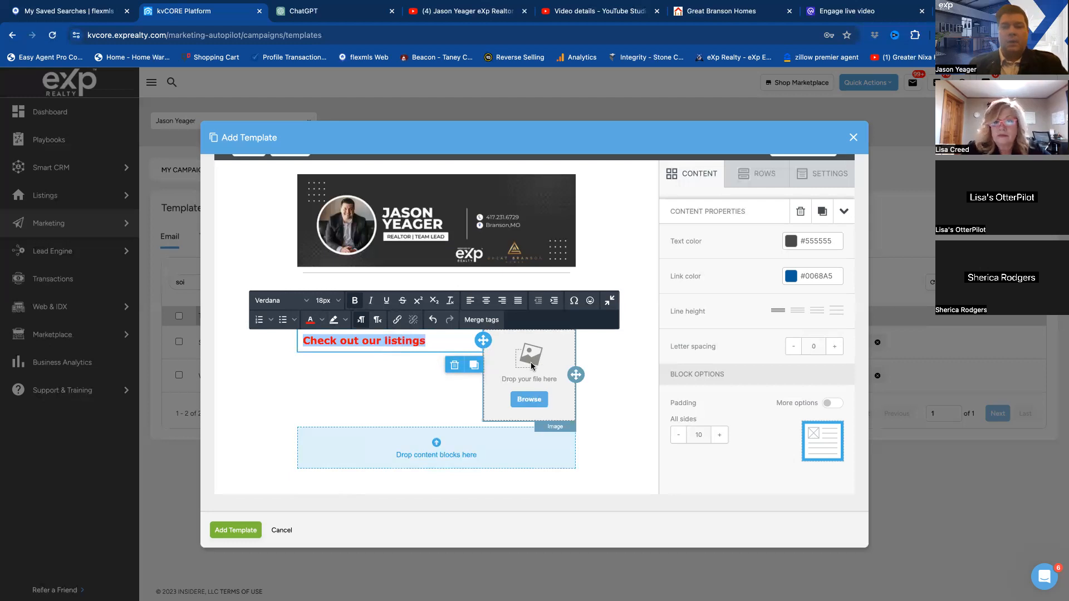
# Step: Insert the "See our listings" picture, Heading.png, from page 2 of the file manager into the narrow column's image block
pyautogui.click(528, 399)
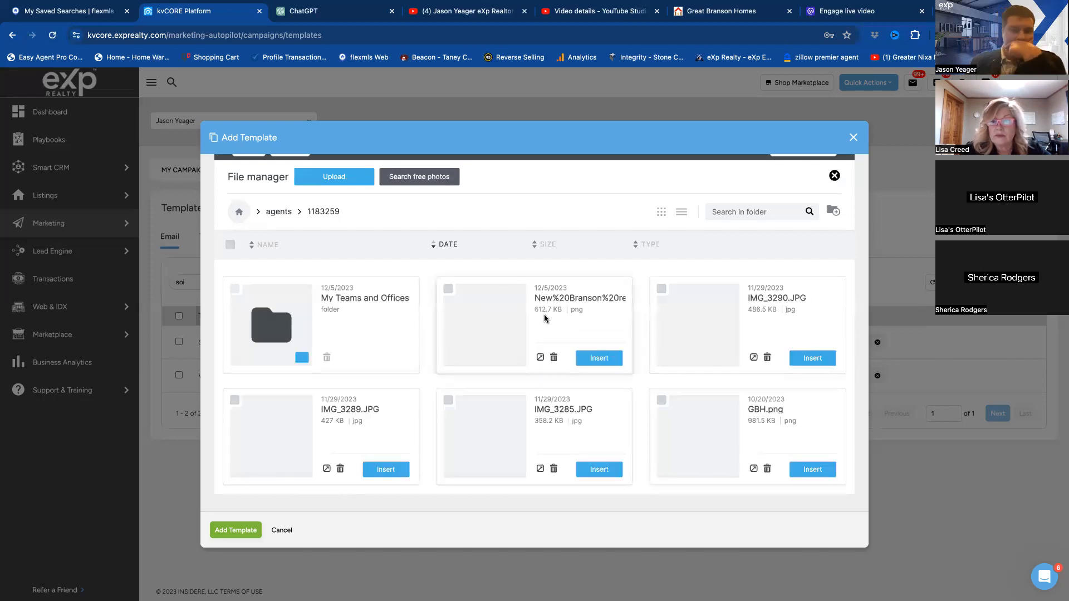
pyautogui.scroll(-5, 530, 333)
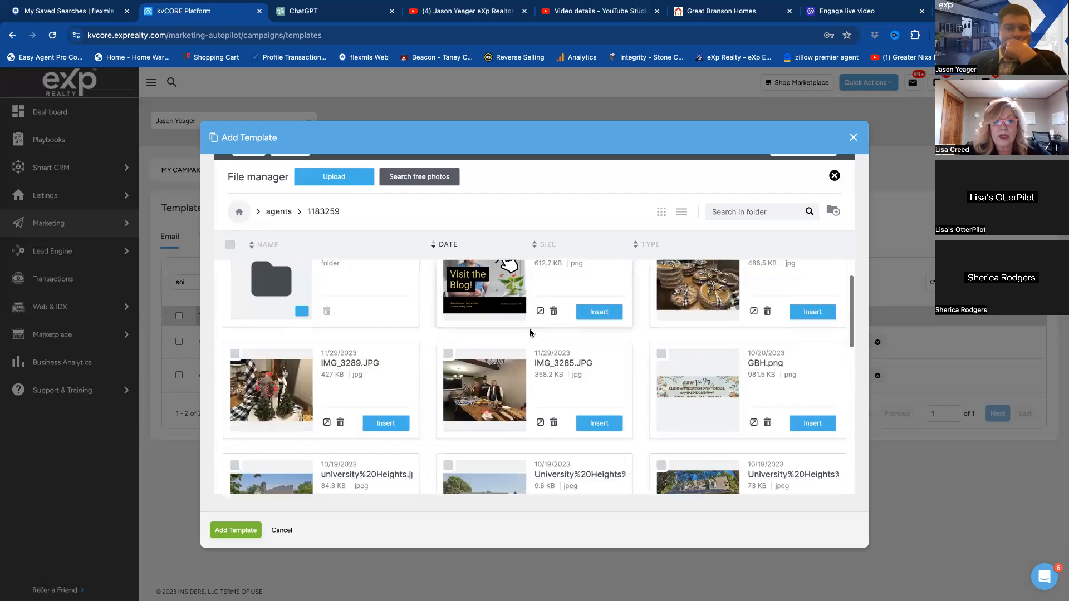
pyautogui.scroll(-3, 530, 333)
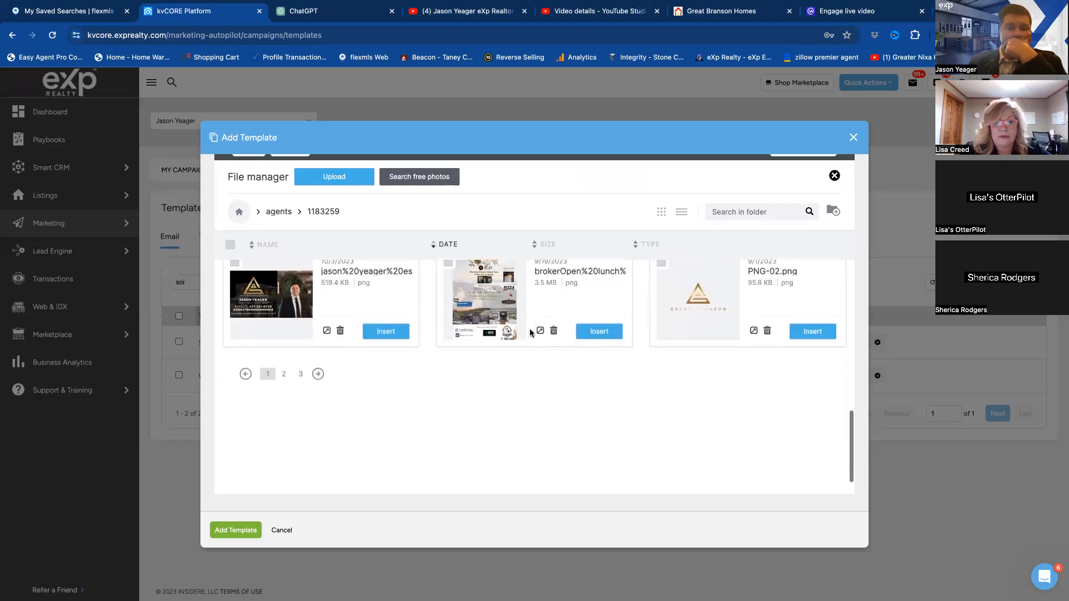
pyautogui.scroll(-2, 530, 333)
pyautogui.scroll(2, 530, 333)
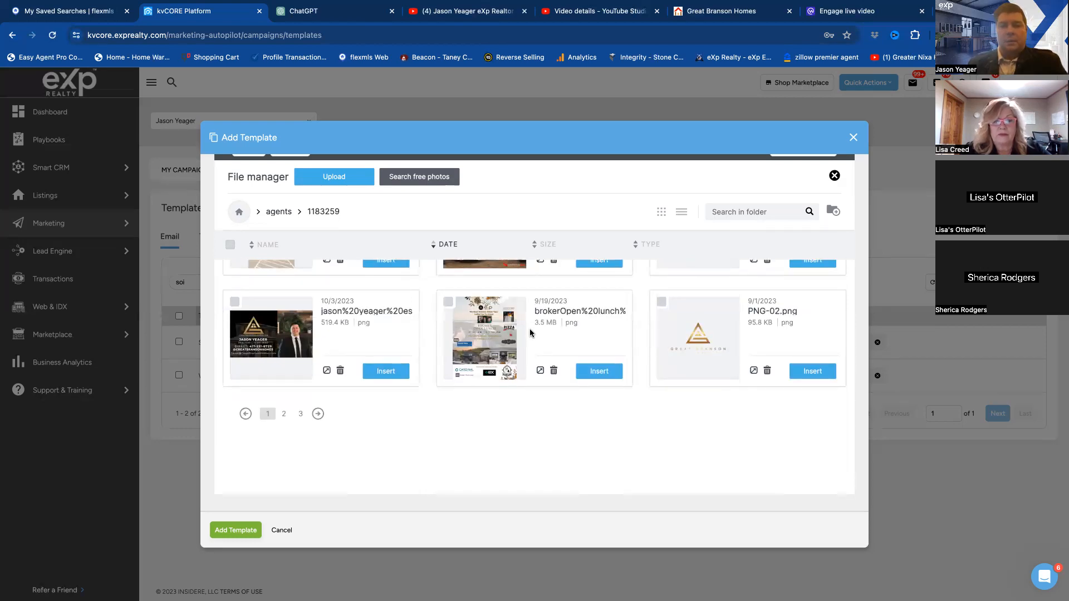
pyautogui.scroll(3, 530, 333)
pyautogui.scroll(-2, 529, 333)
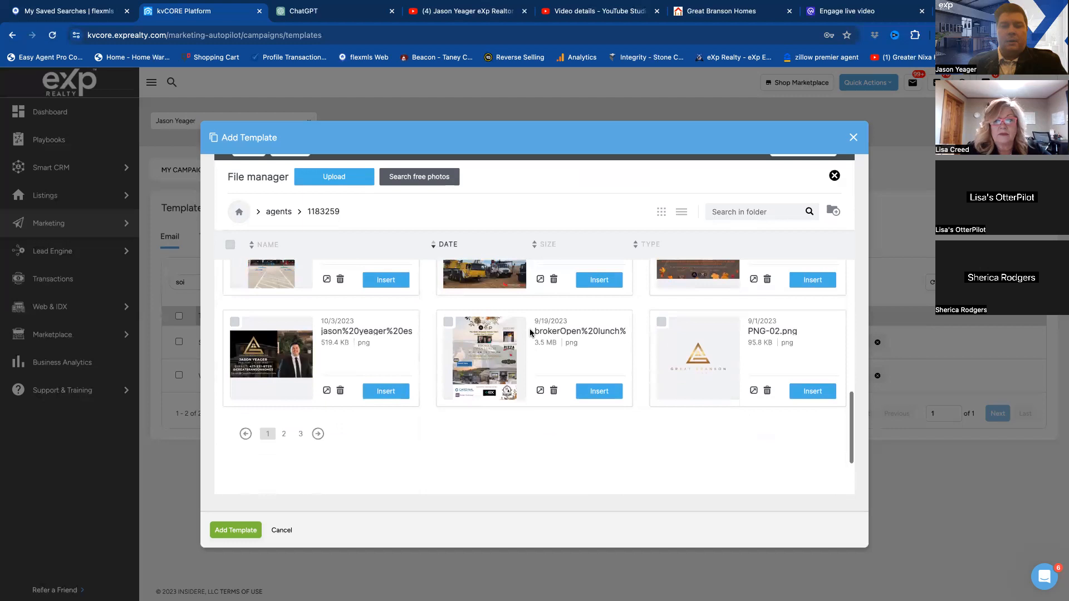
pyautogui.click(285, 434)
pyautogui.scroll(-2, 430, 385)
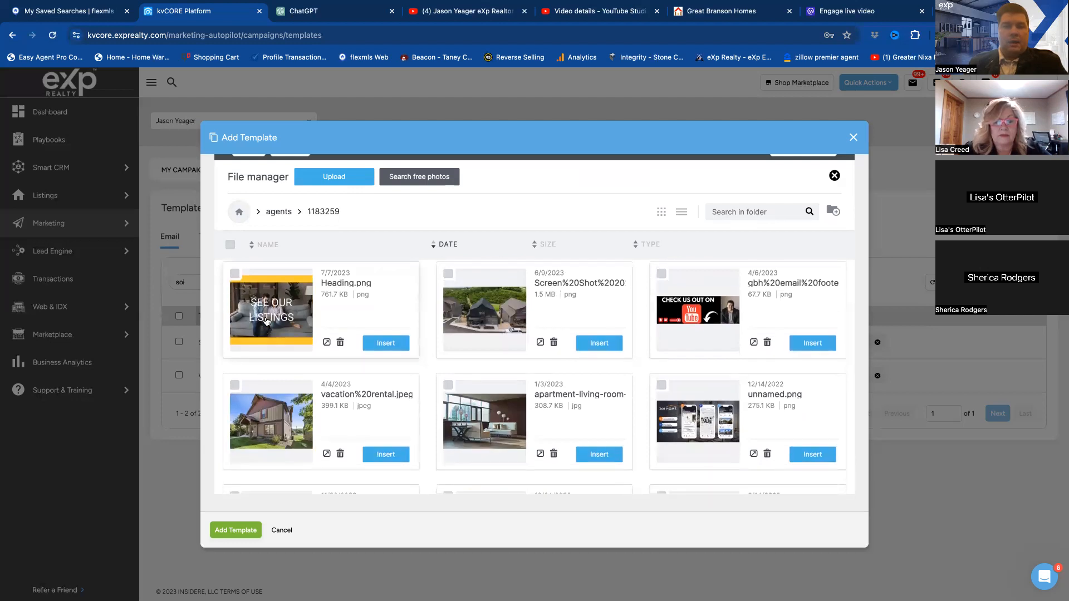
pyautogui.click(385, 344)
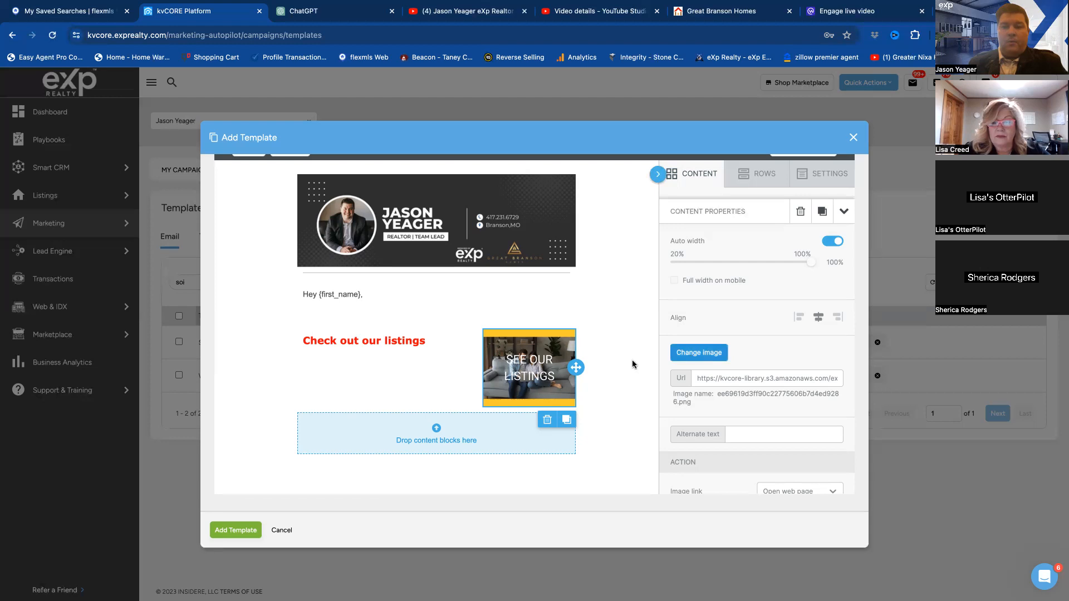
# Step: Open the web page link address of the "See our listings" image for editing
pyautogui.scroll(-2, 720, 398)
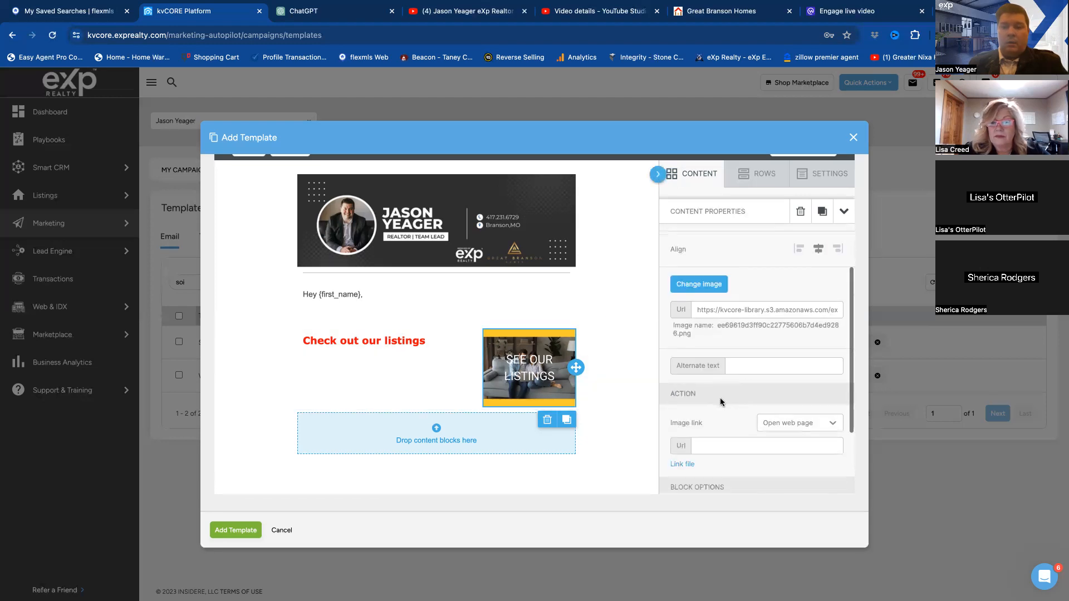
pyautogui.scroll(-1, 720, 401)
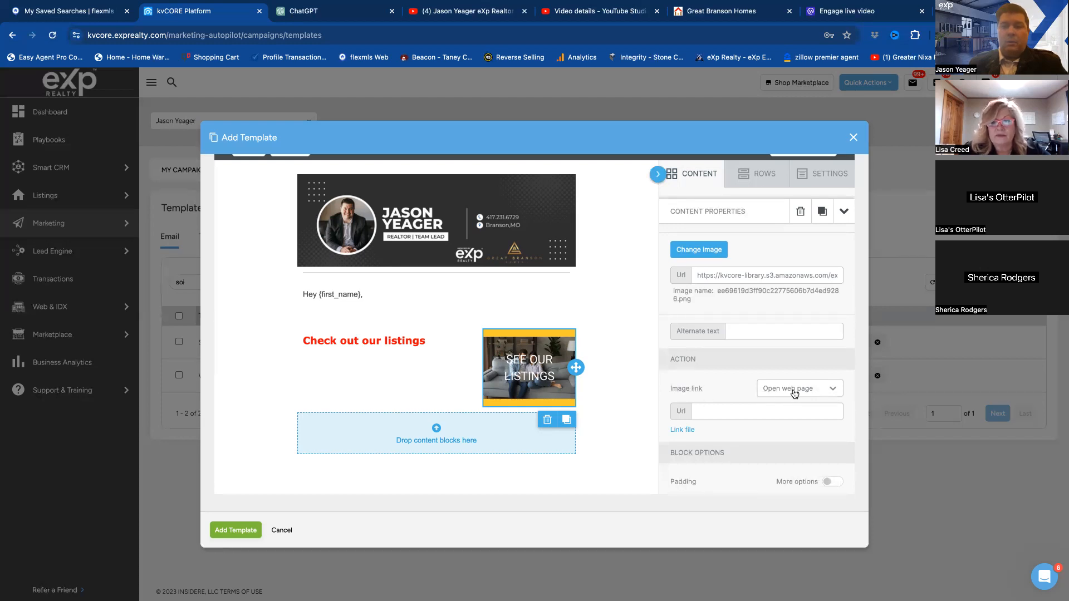
pyautogui.click(699, 413)
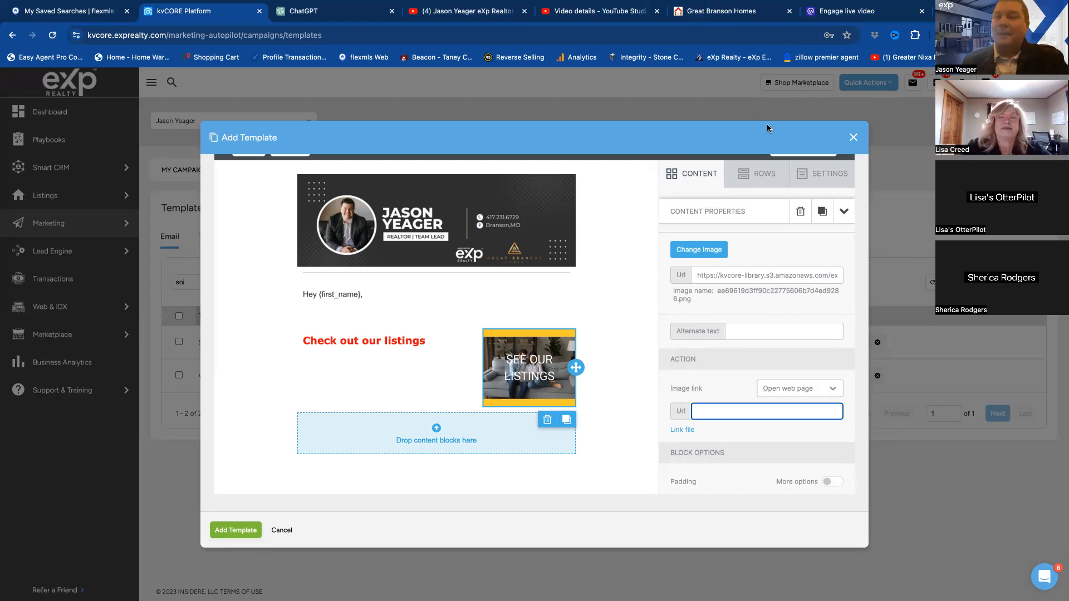
# Step: Switch to the Great Branson Homes website, browse to the home page's My Listings section, and view the $1,475,000 Branson listing's details
pyautogui.click(721, 14)
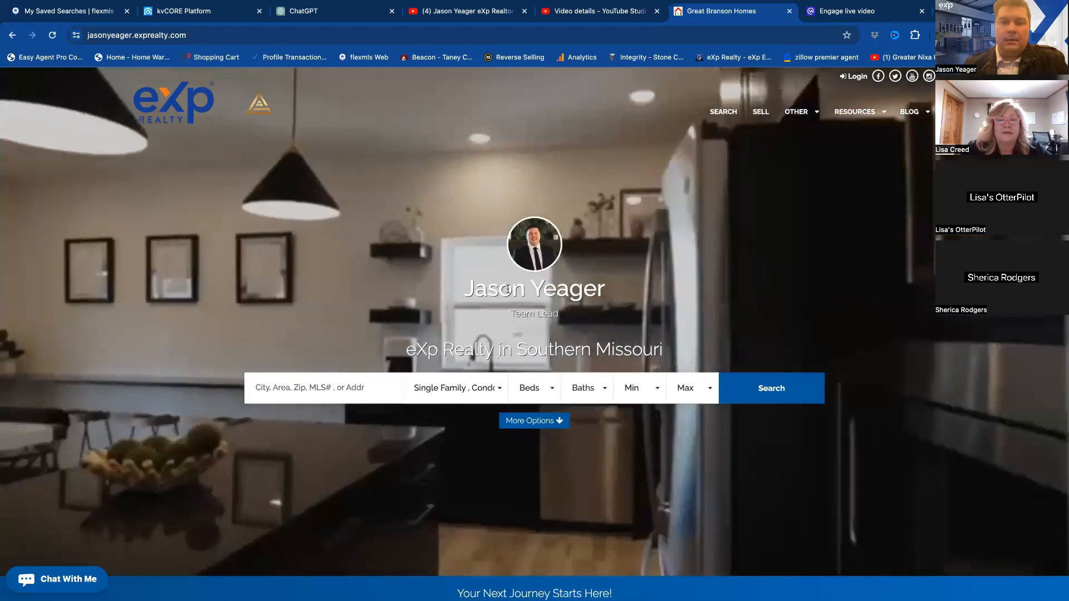
pyautogui.scroll(-6, 508, 267)
pyautogui.scroll(-10, 507, 292)
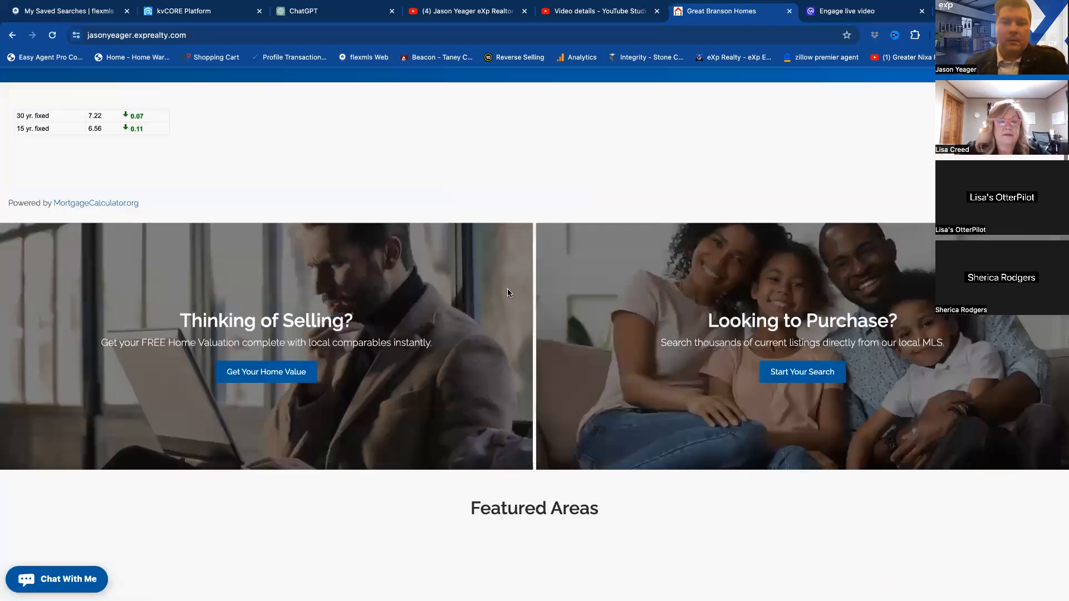
pyautogui.scroll(-3, 508, 293)
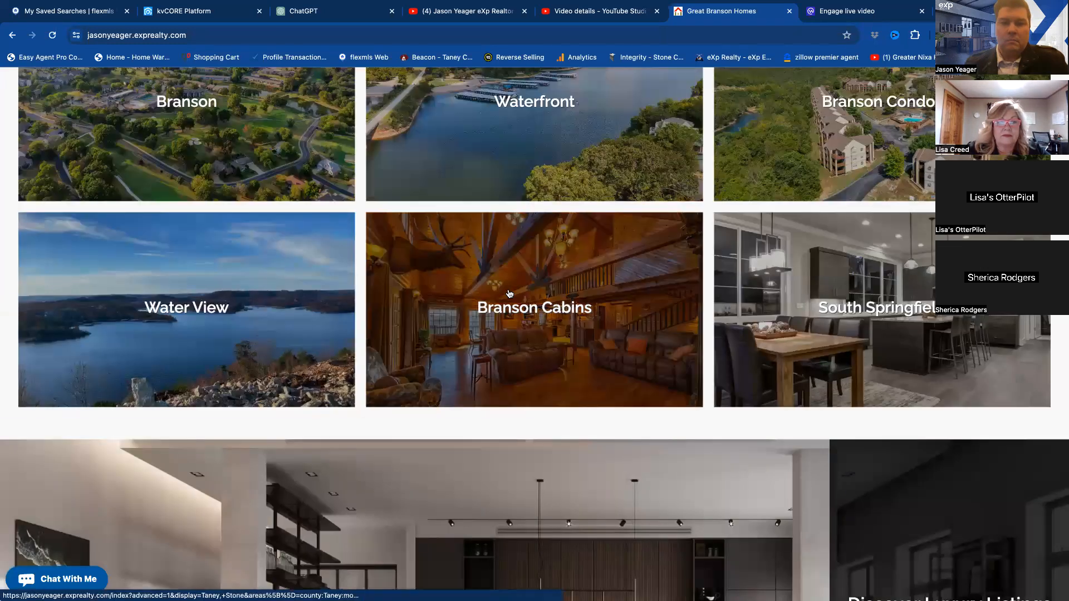
pyautogui.scroll(-2, 509, 294)
pyautogui.scroll(-10, 507, 292)
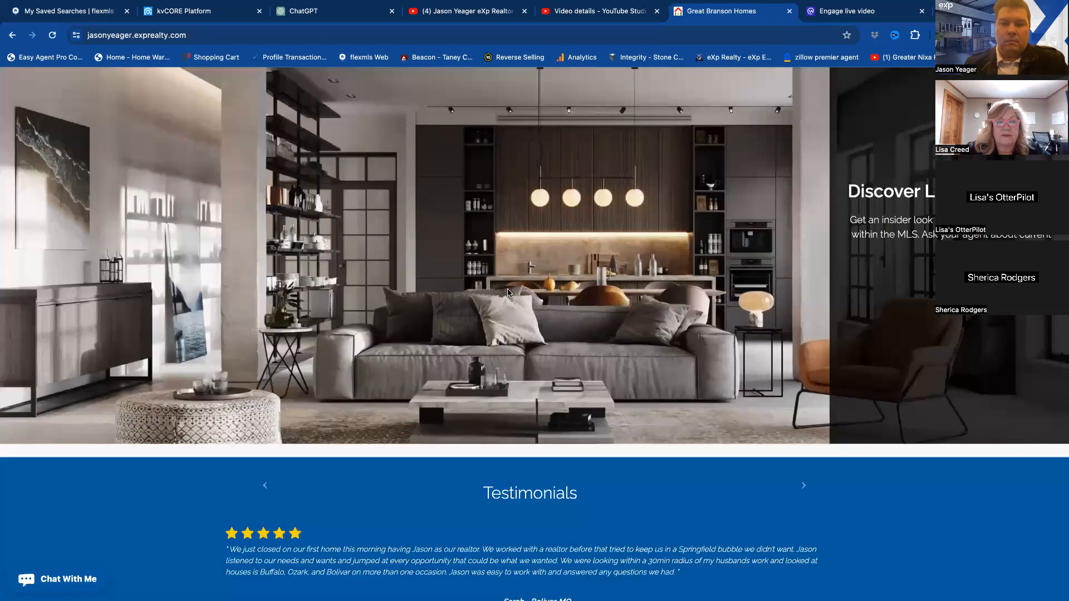
pyautogui.scroll(-3, 507, 293)
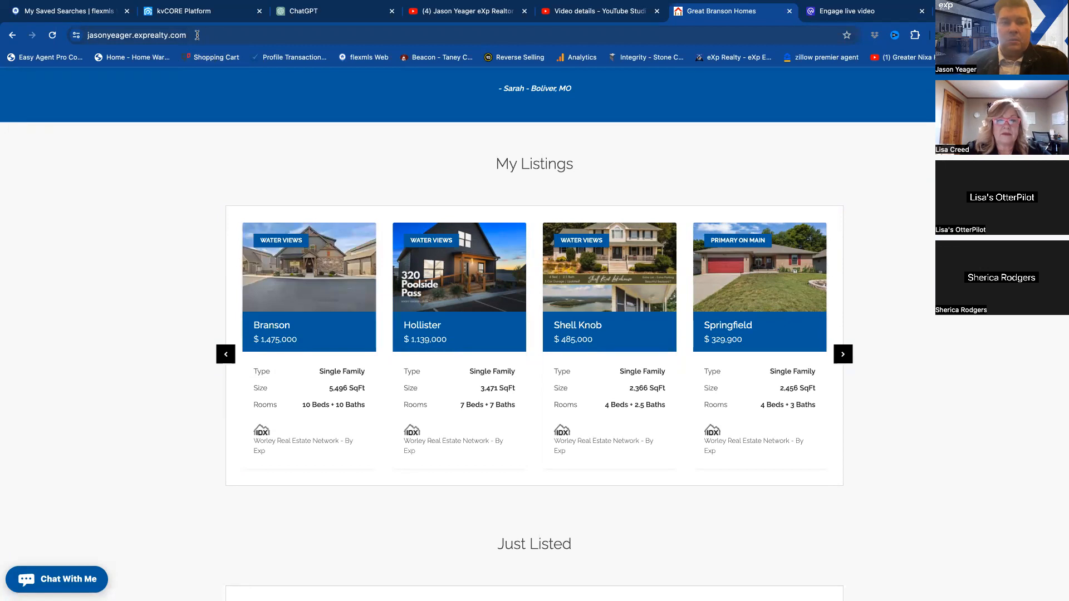
pyautogui.moveTo(299, 243)
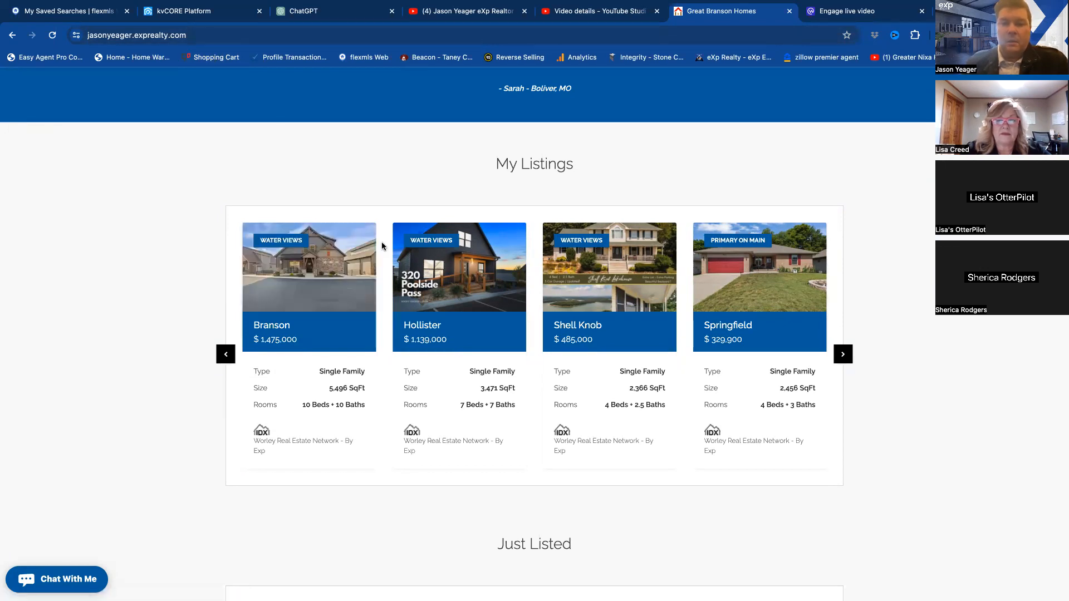
pyautogui.moveTo(444, 241)
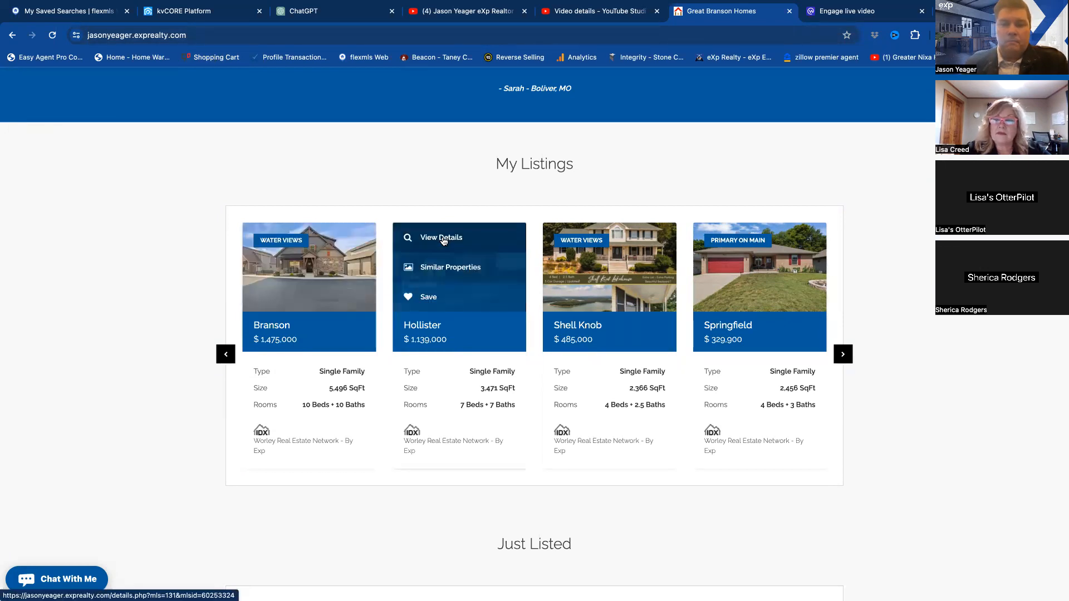
pyautogui.click(309, 238)
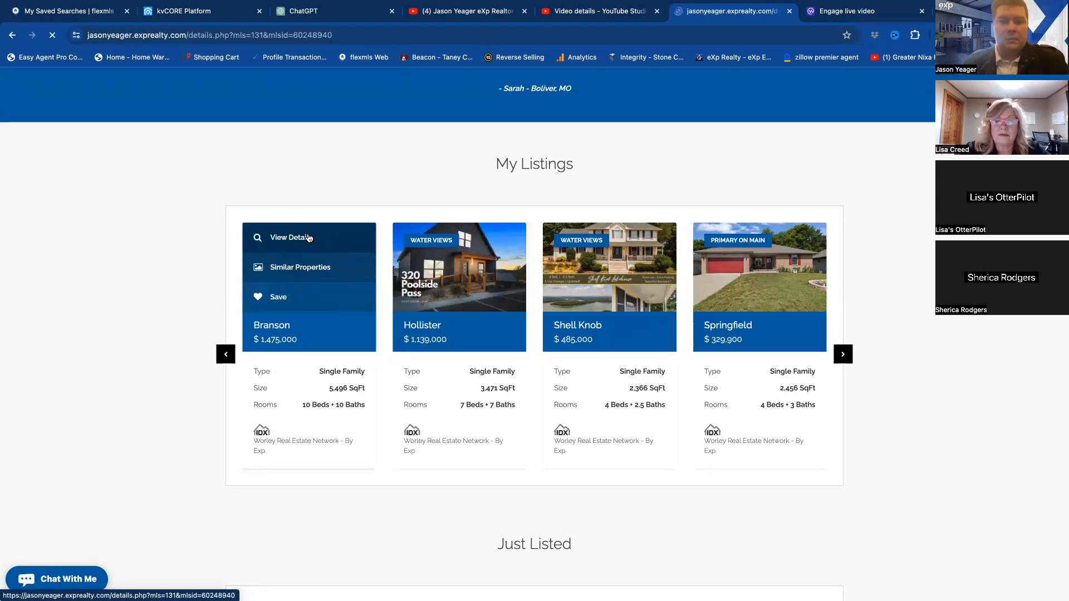
# Step: Open the website's My Listings results page and enter its address as the "See our listings" image's web page link in the email template
pyautogui.moveTo(798, 117)
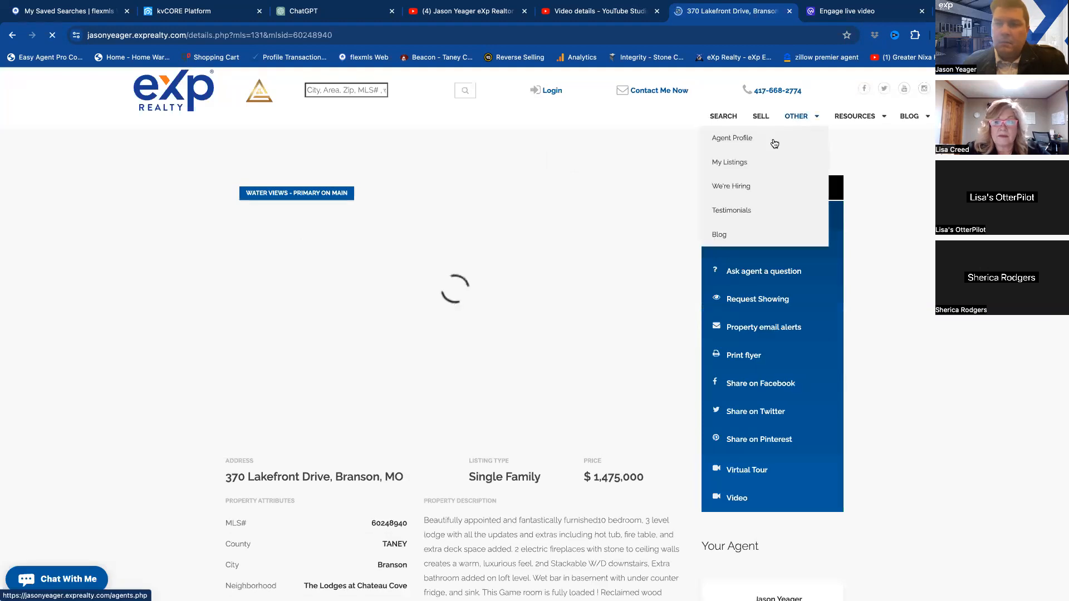
pyautogui.click(733, 164)
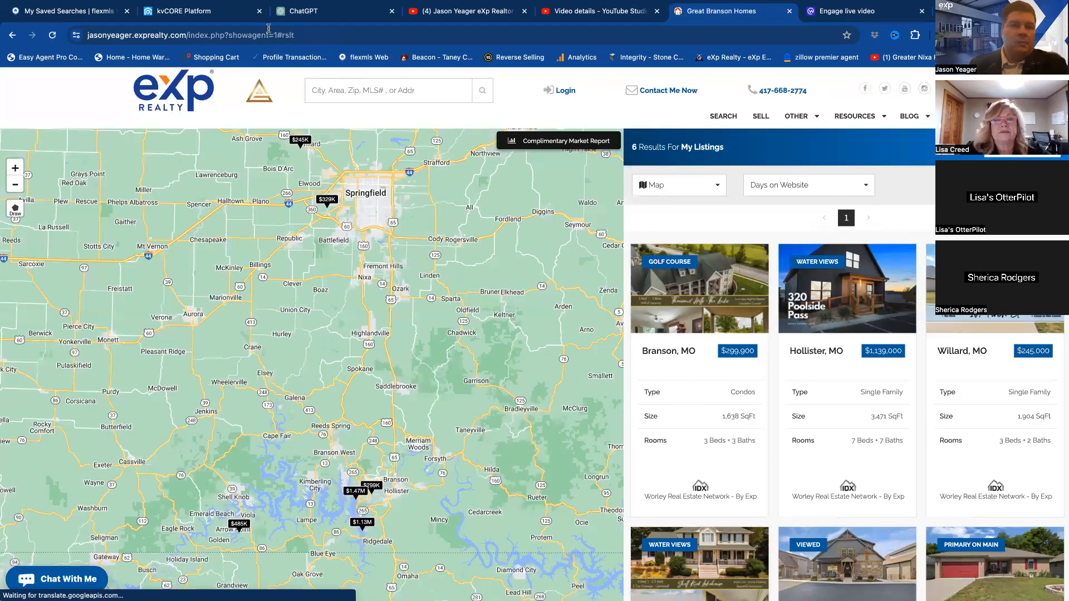
pyautogui.click(253, 34)
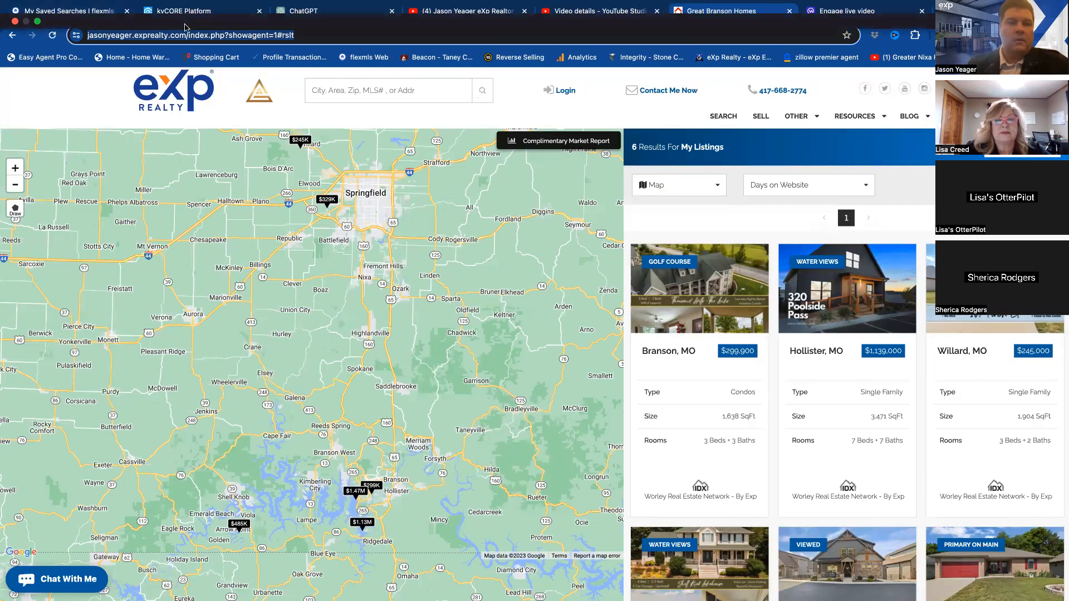
pyautogui.click(201, 15)
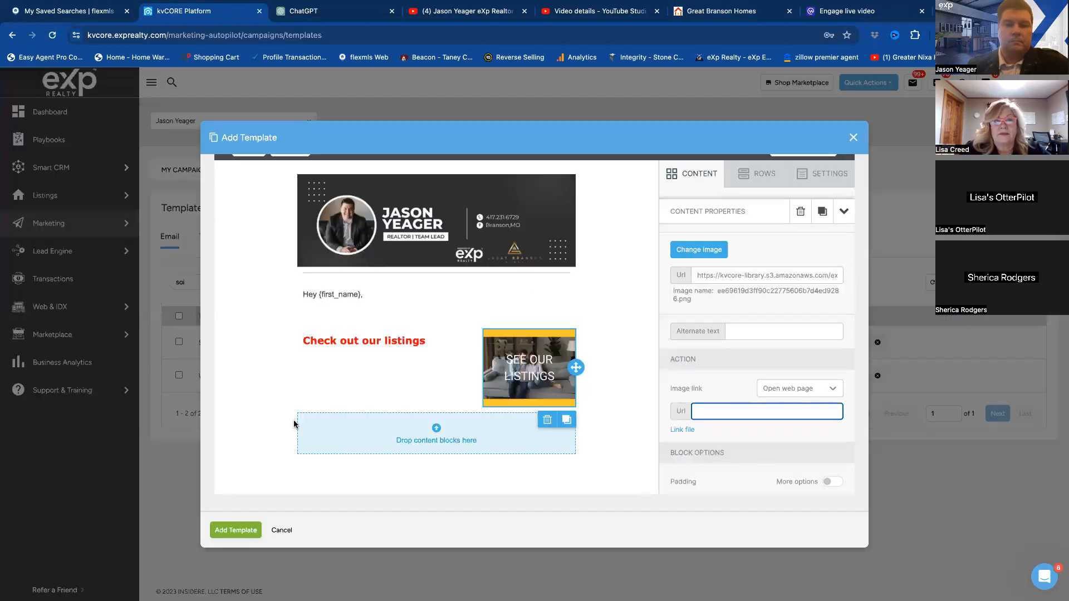
pyautogui.hotkey('ctrl', 'v')
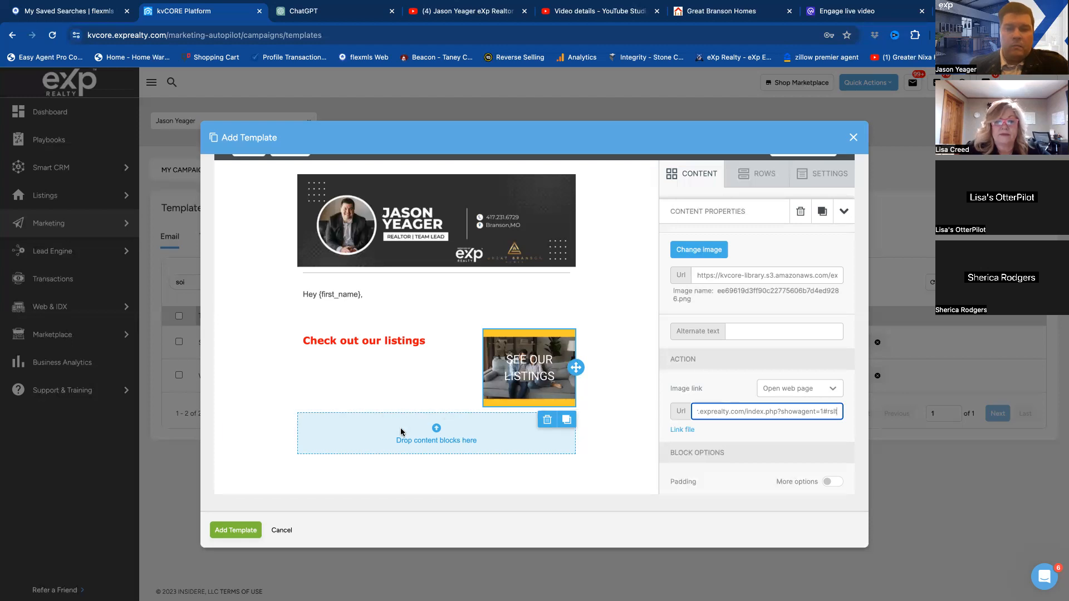
pyautogui.click(440, 436)
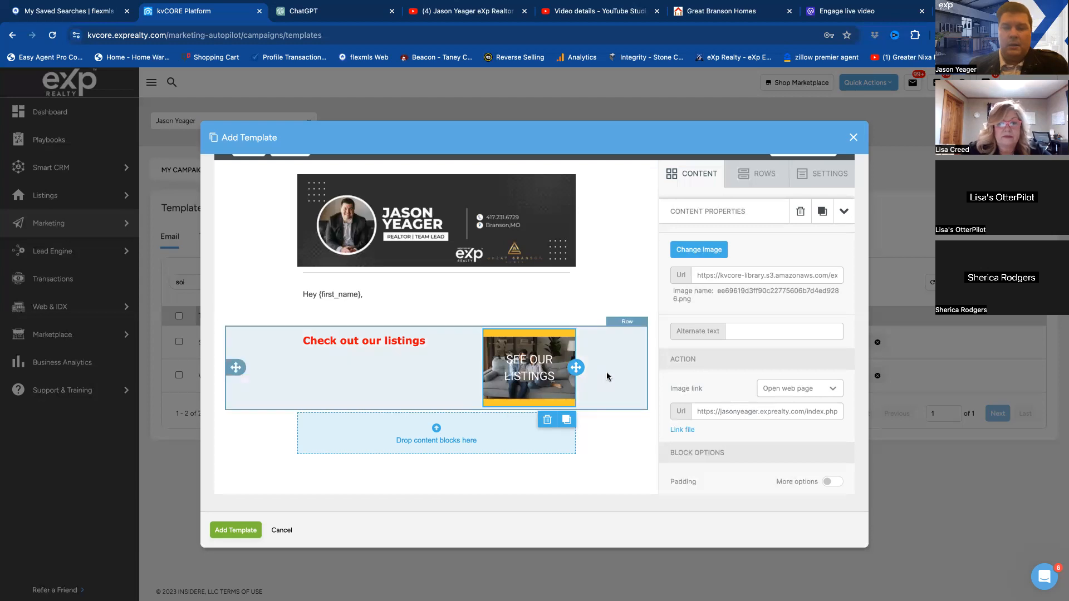
# Step: Add a two-column row with a narrow first column and a wide second column directly below the listings row
pyautogui.click(765, 173)
pyautogui.scroll(-1, 741, 389)
pyautogui.scroll(-3, 742, 389)
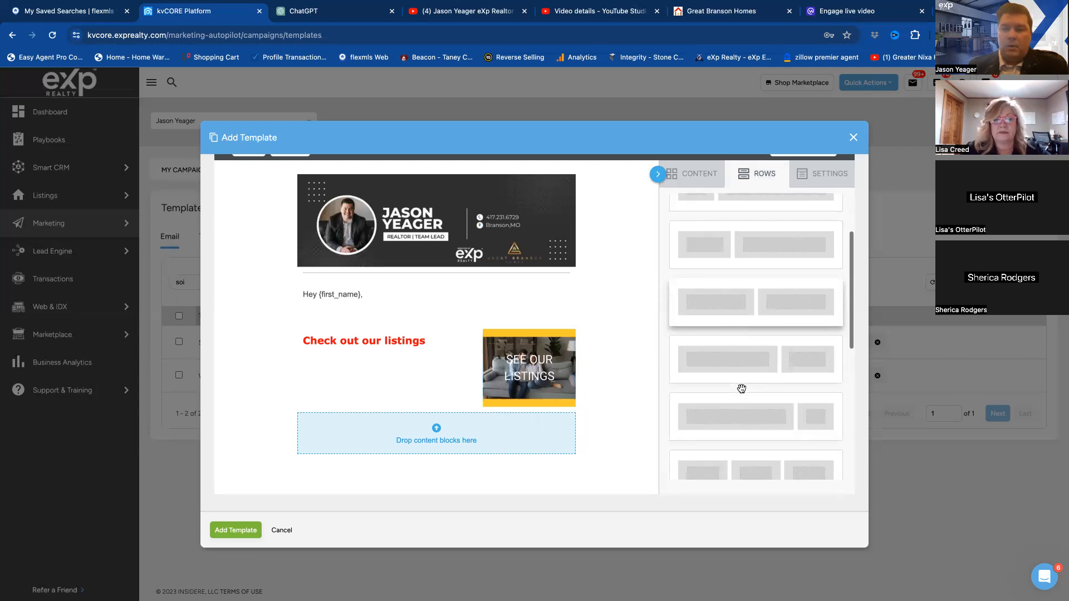
pyautogui.moveTo(779, 255); pyautogui.dragTo(439, 412)
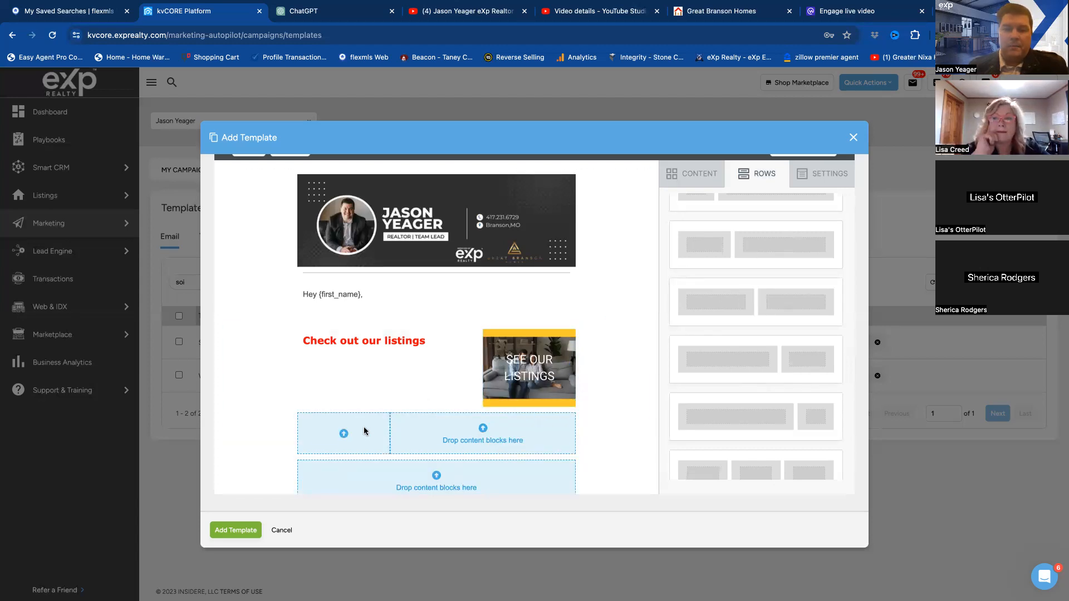
# Step: Place an image block in the new row's narrow column and a text block in its wide column
pyautogui.click(696, 178)
pyautogui.moveTo(700, 222); pyautogui.dragTo(360, 447)
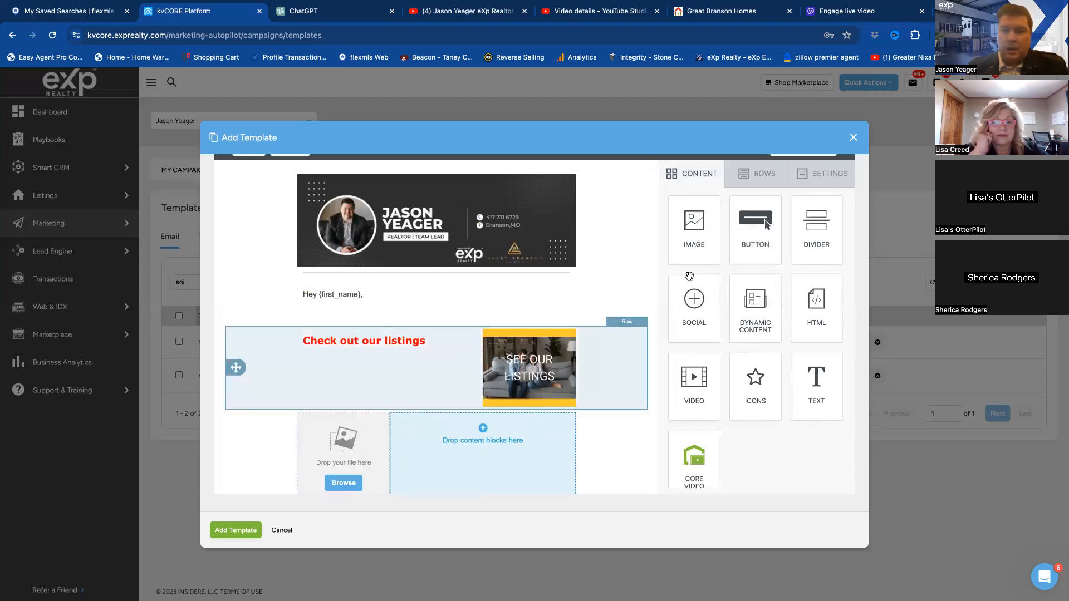
pyautogui.moveTo(827, 388); pyautogui.dragTo(487, 459)
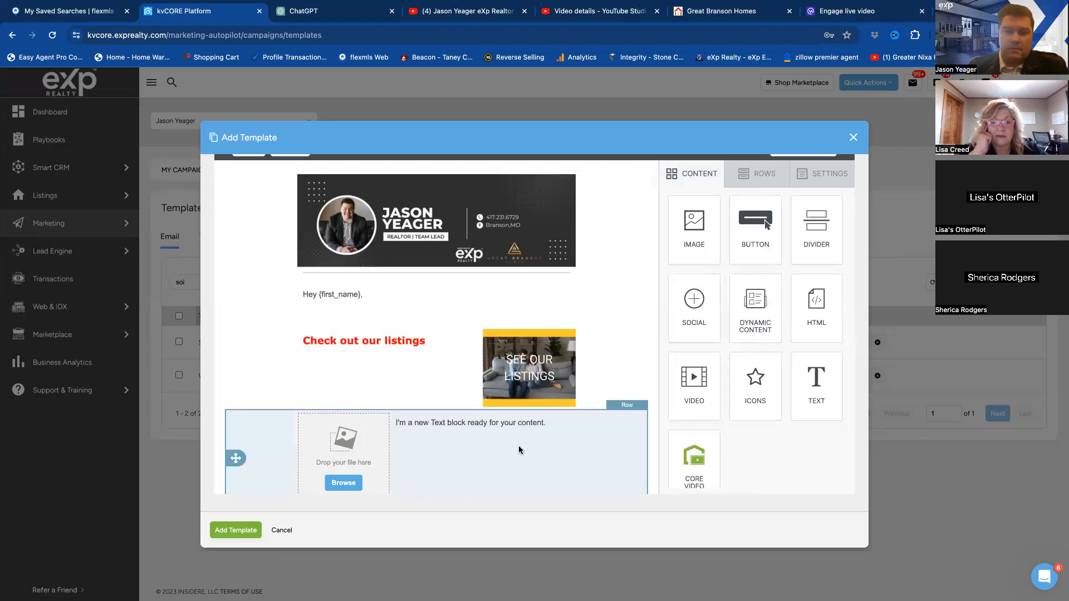
# Step: Replace the new text block's placeholder with "Be sure to visit the blog for new real estate content every week!"
pyautogui.click(468, 425)
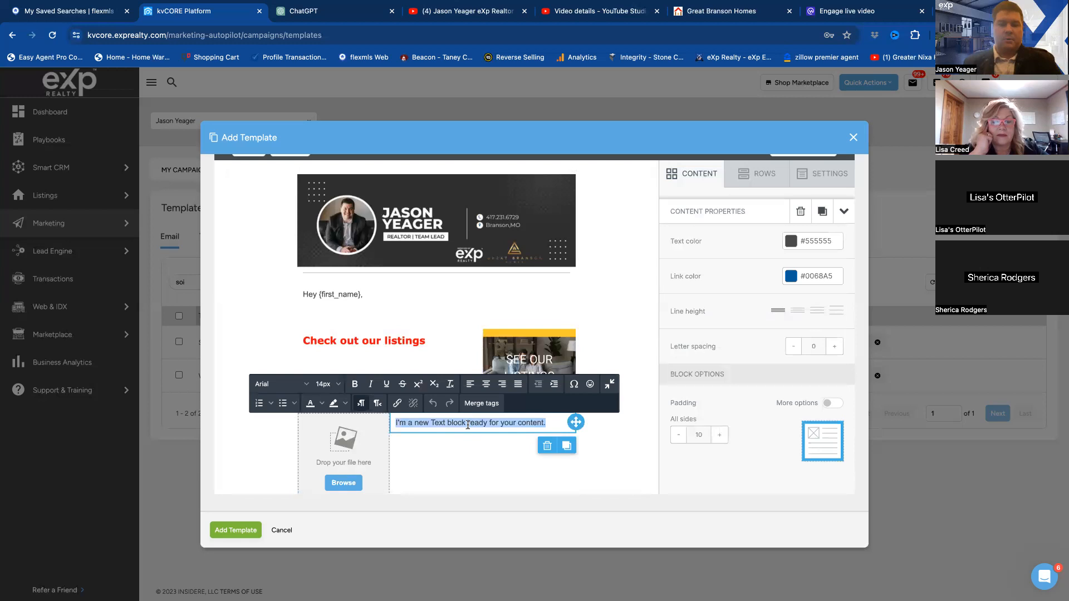
pyautogui.write('B')
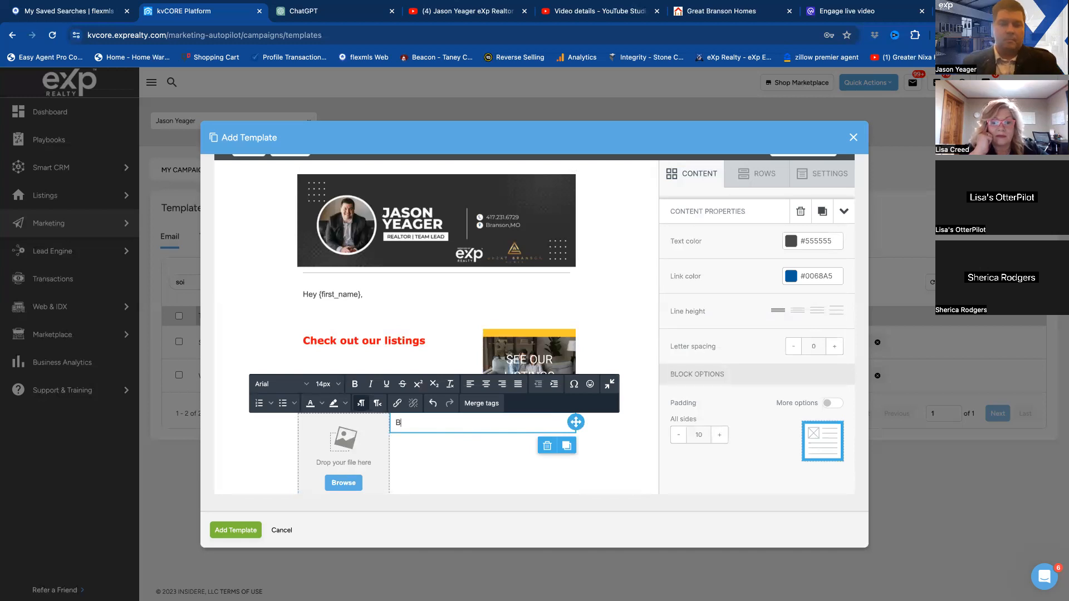
pyautogui.write('e sure to visit the blog for')
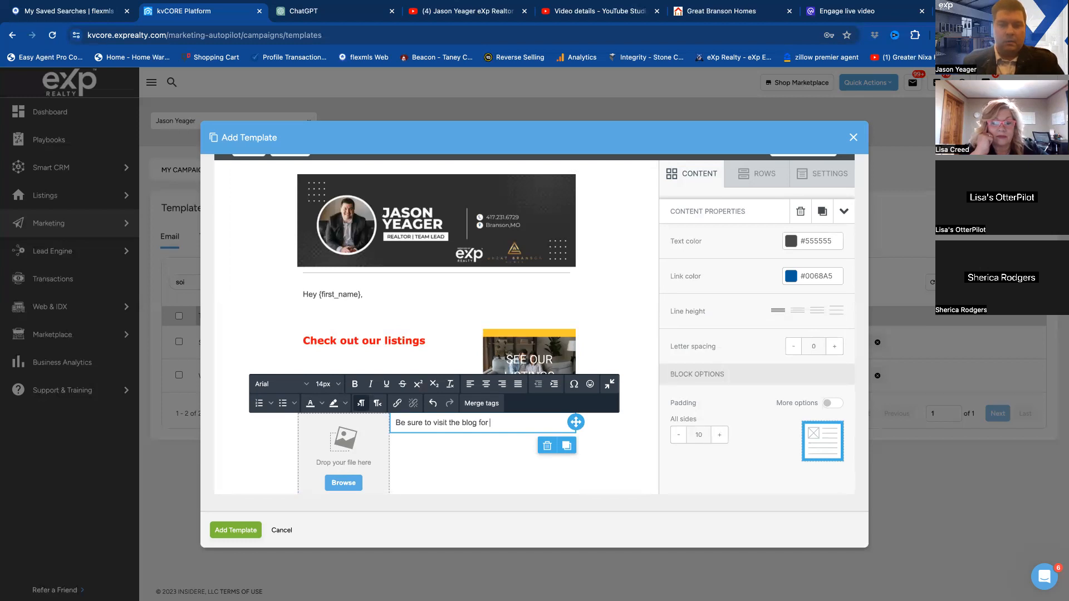
pyautogui.press('BackSpace')
pyautogui.press('BackSpace')
pyautogui.press('BackSpace')
pyautogui.press('BackSpace')
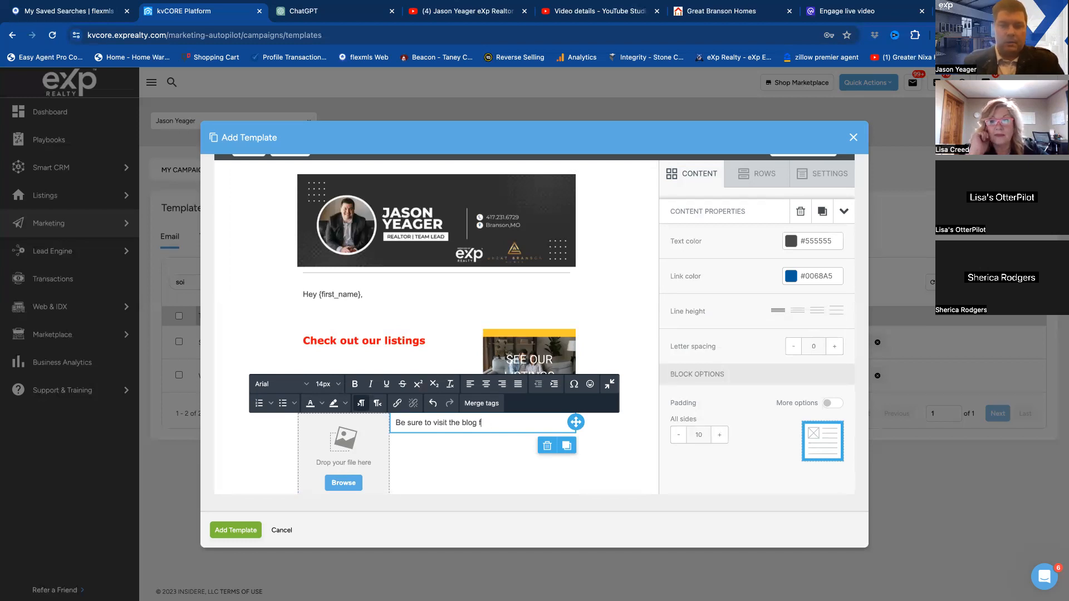
pyautogui.write('for ')
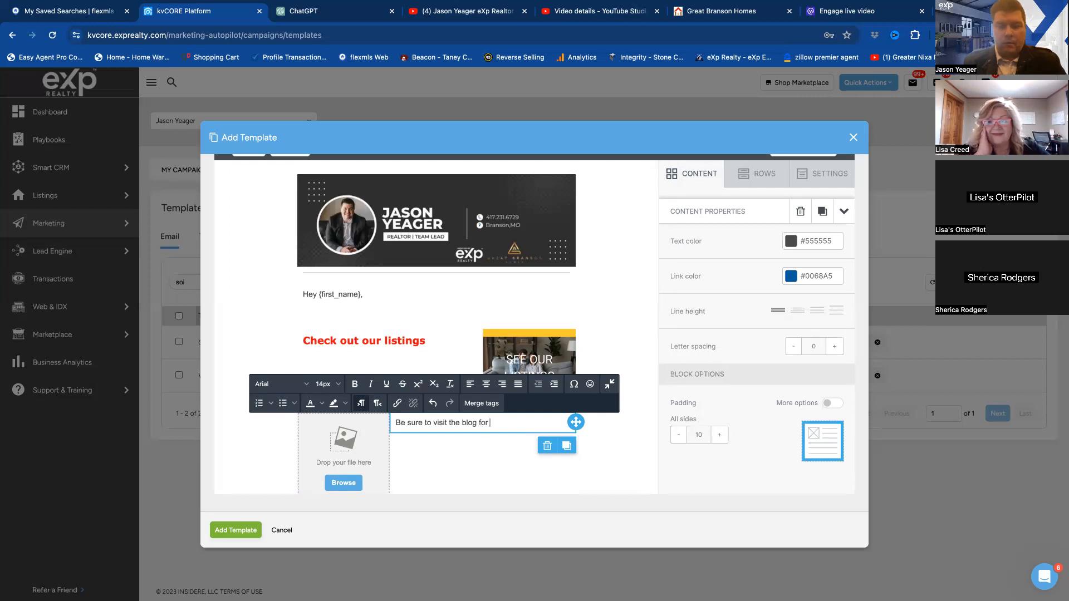
pyautogui.write('new')
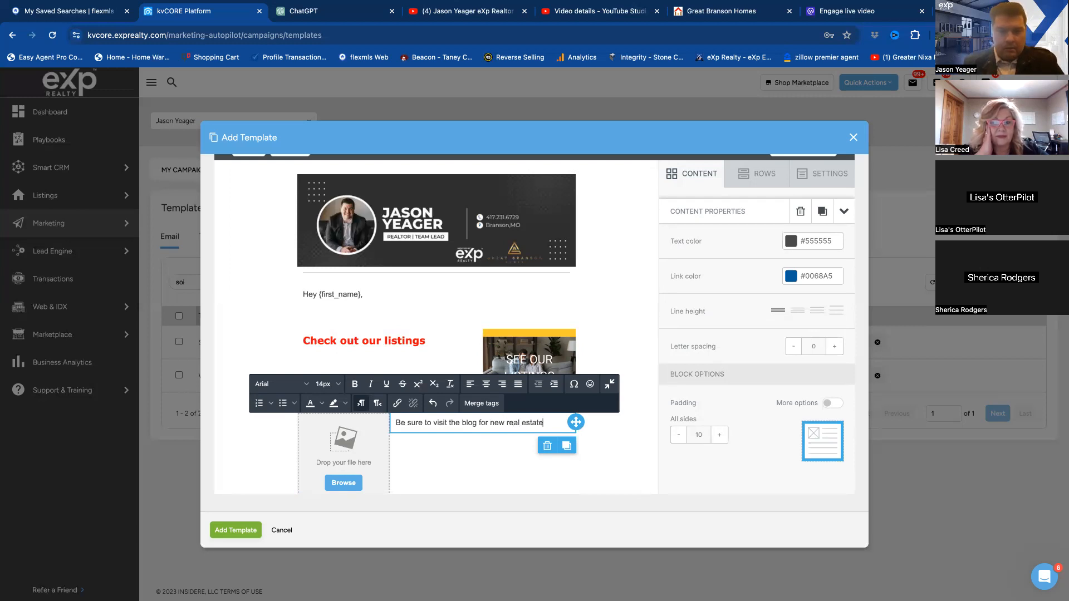
pyautogui.write('real estate content')
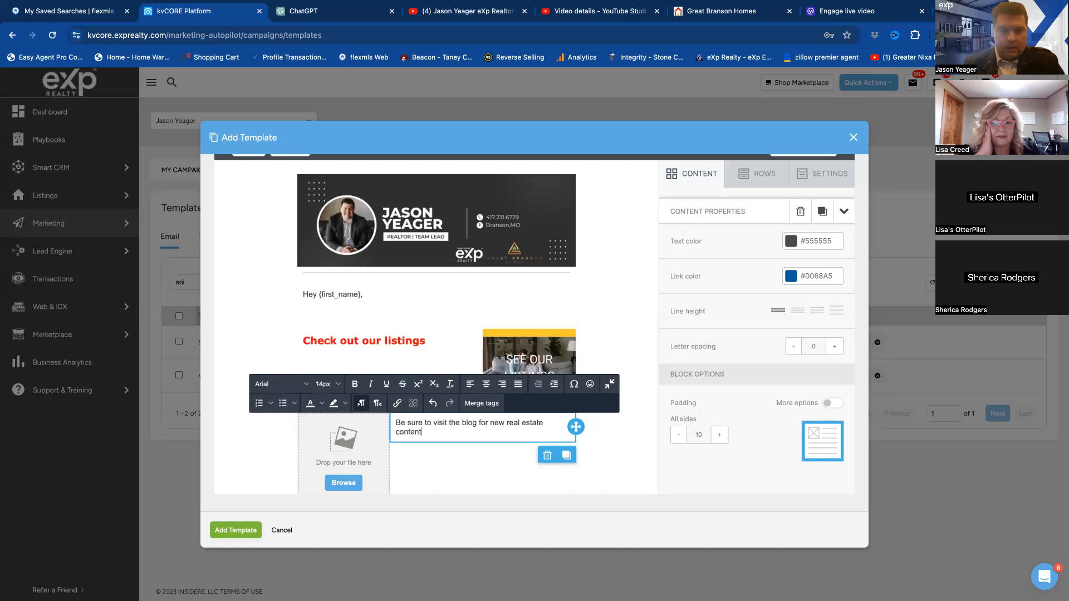
pyautogui.write(' every week!')
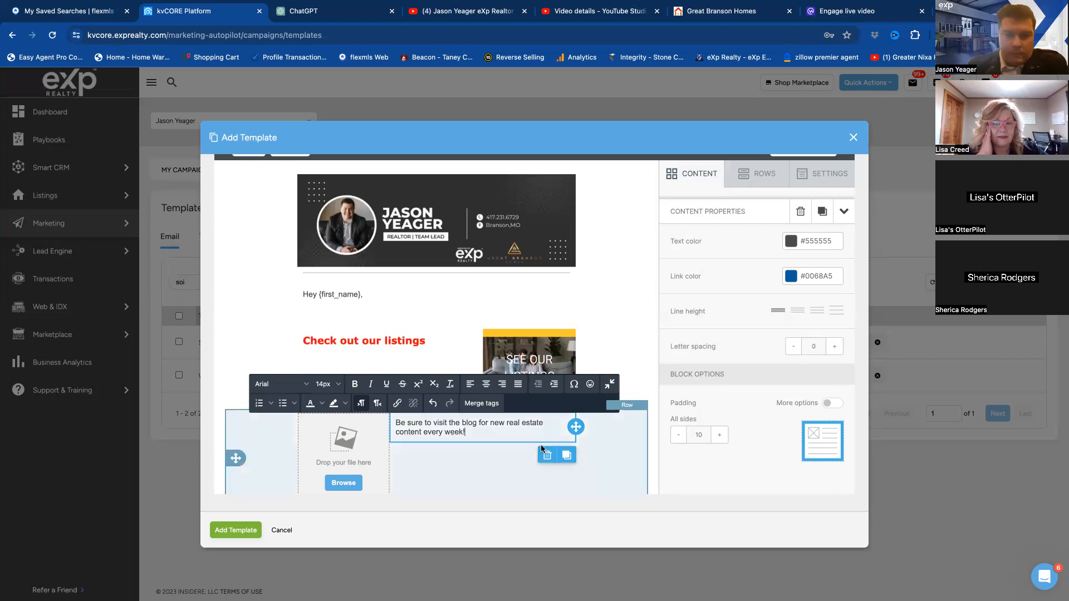
# Step: Format the whole blog sentence as bold, 18px text
pyautogui.moveTo(469, 432); pyautogui.dragTo(388, 424)
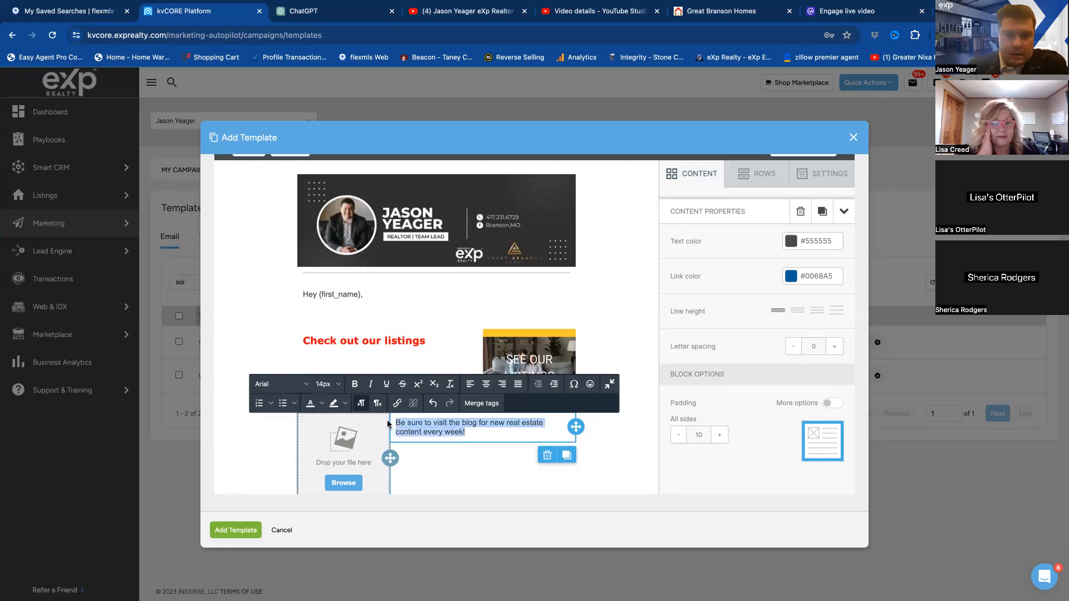
pyautogui.click(337, 385)
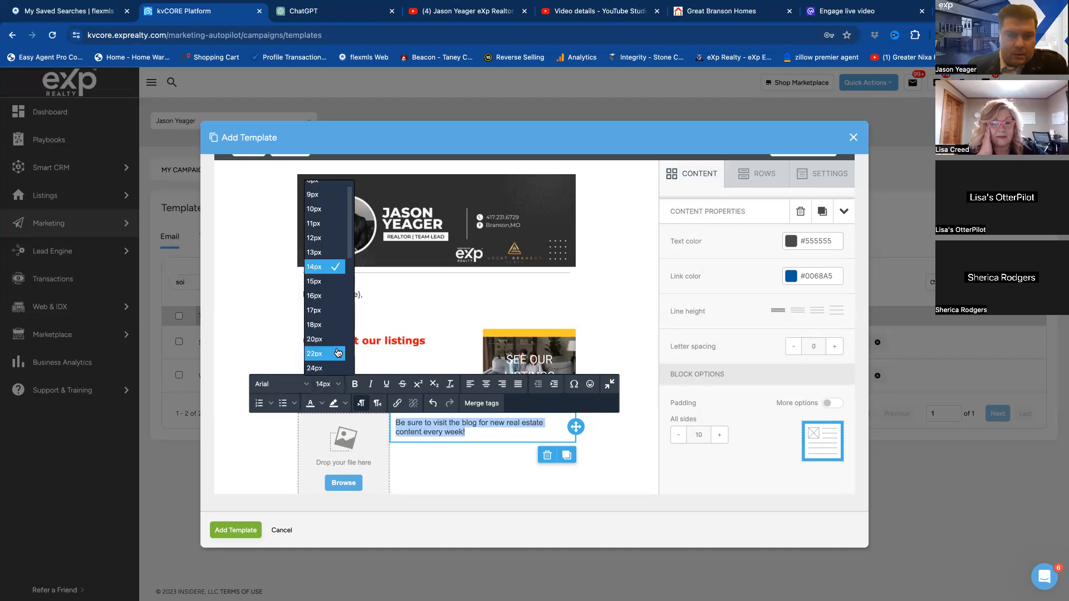
pyautogui.click(332, 325)
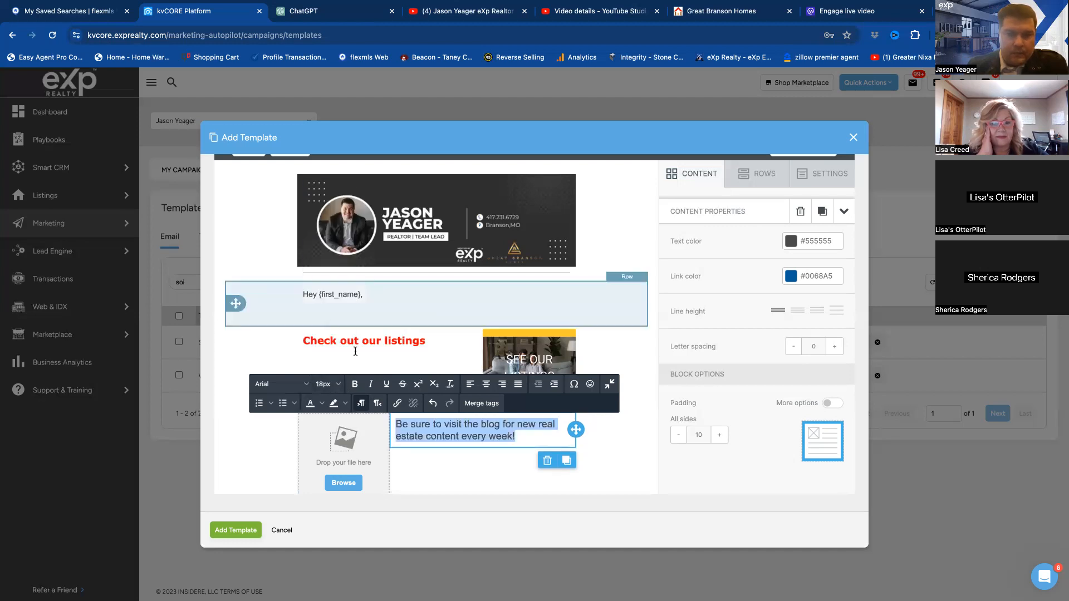
pyautogui.click(356, 385)
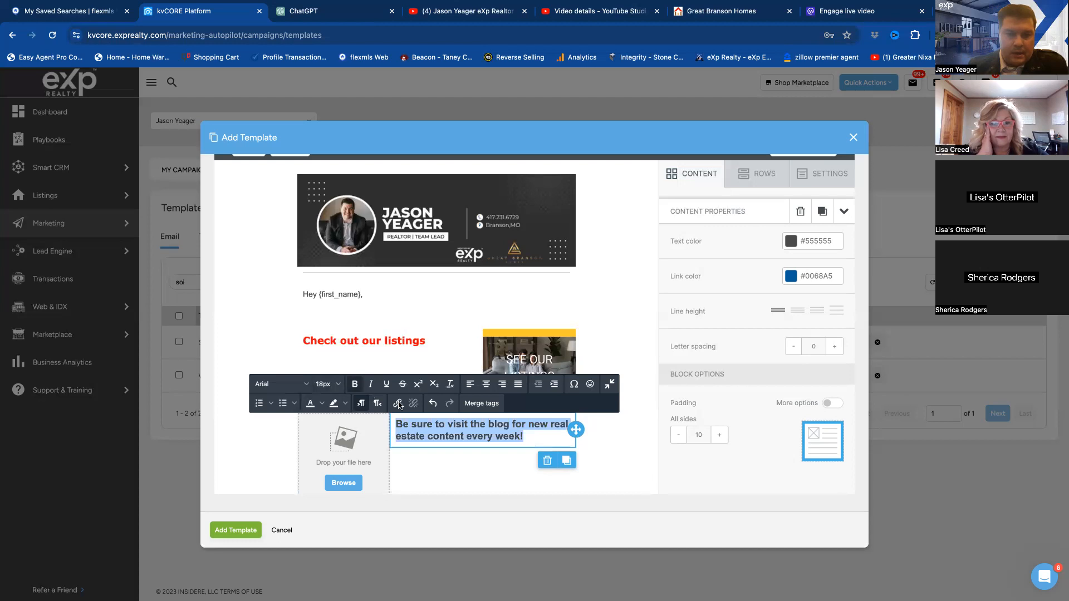
pyautogui.click(320, 405)
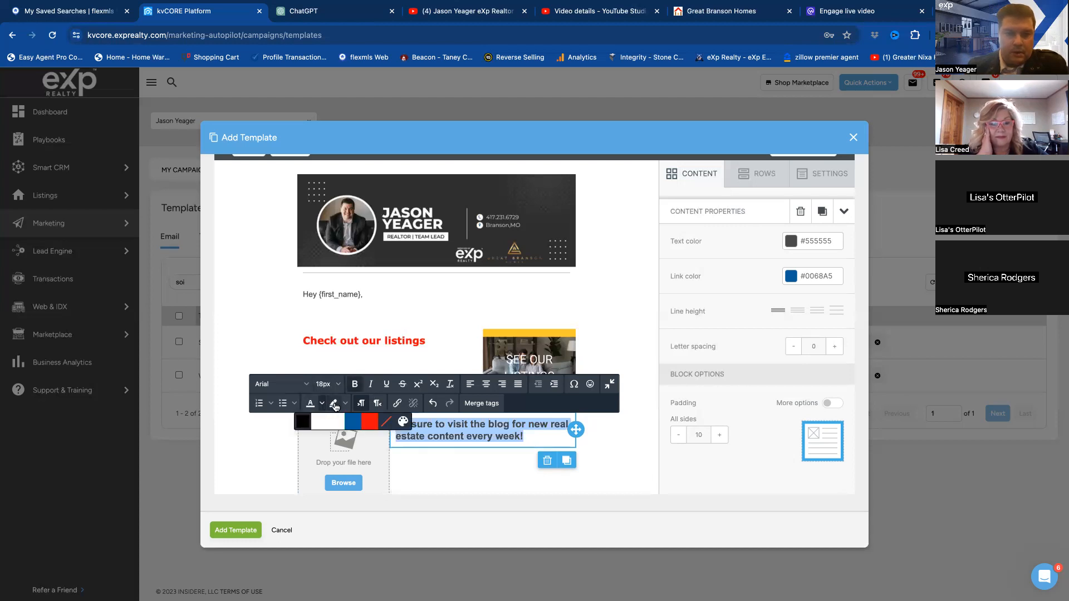
pyautogui.click(342, 406)
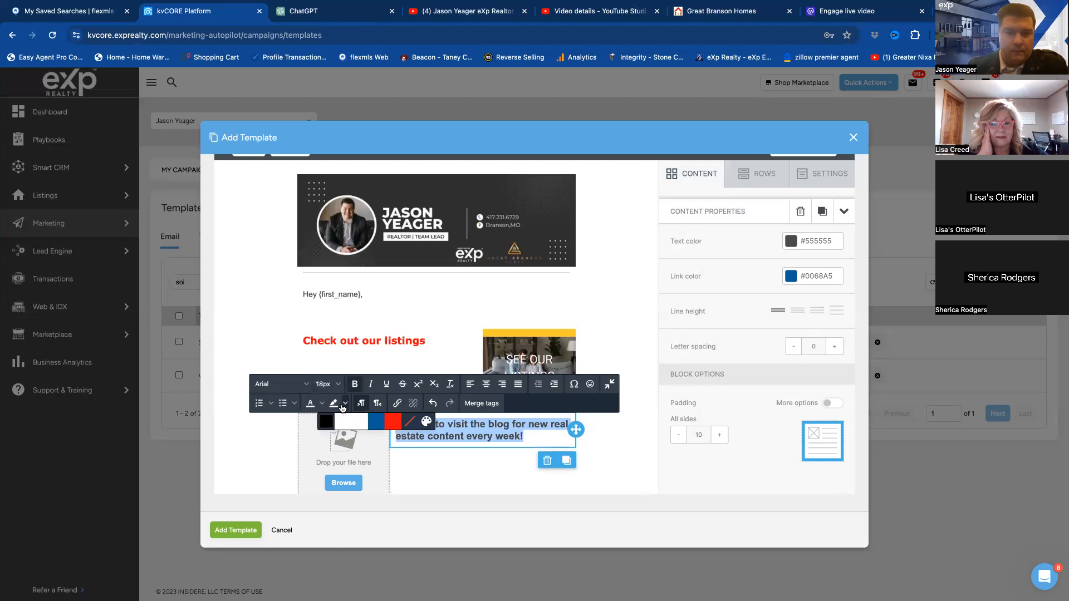
pyautogui.click(452, 461)
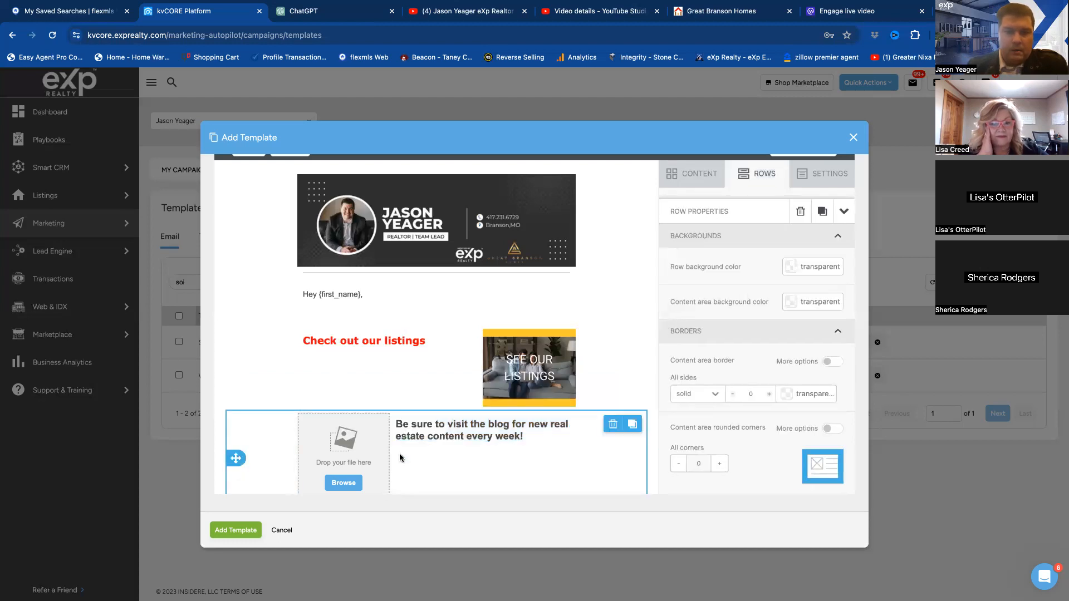
# Step: Insert the "Visit the Blog!" picture from the file manager into the blog row's empty image block
pyautogui.click(344, 481)
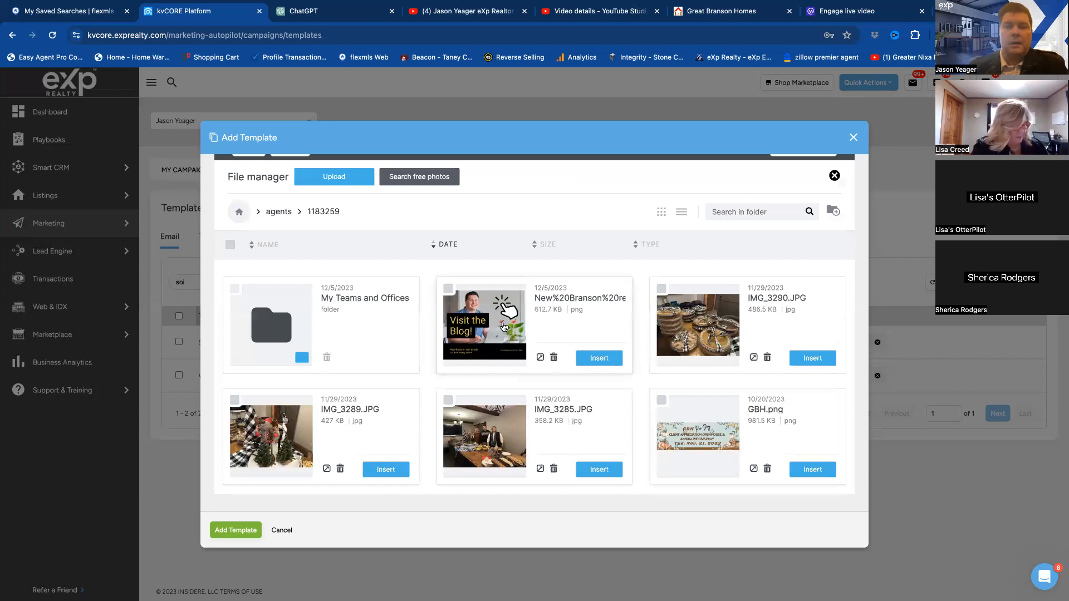
pyautogui.click(599, 357)
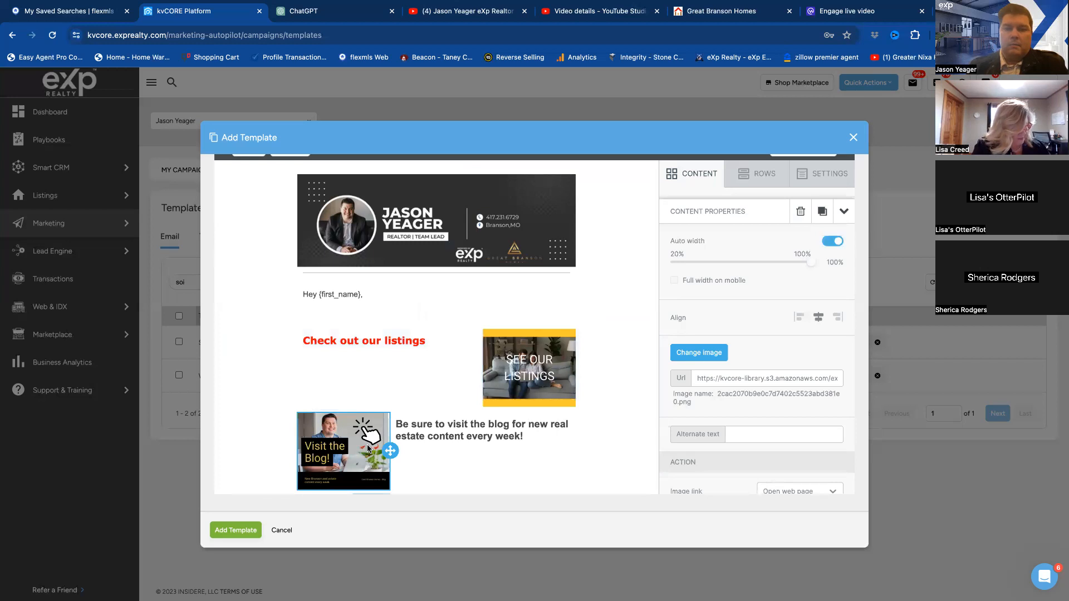
pyautogui.scroll(-1, 368, 448)
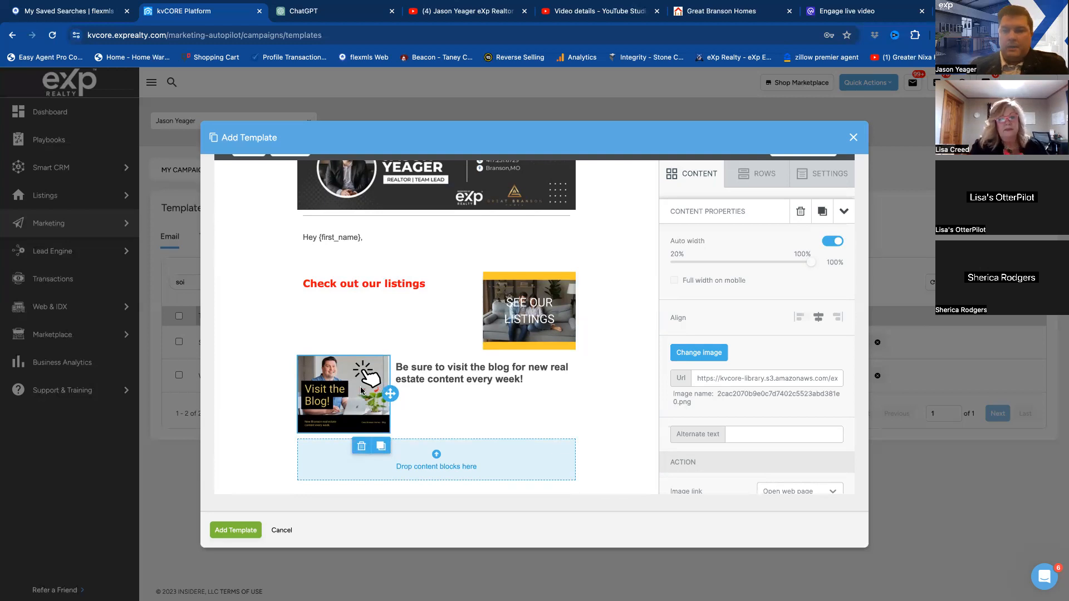
# Step: Switch to the Great Branson Homes website, open its blog page and copy the page address
pyautogui.click(735, 13)
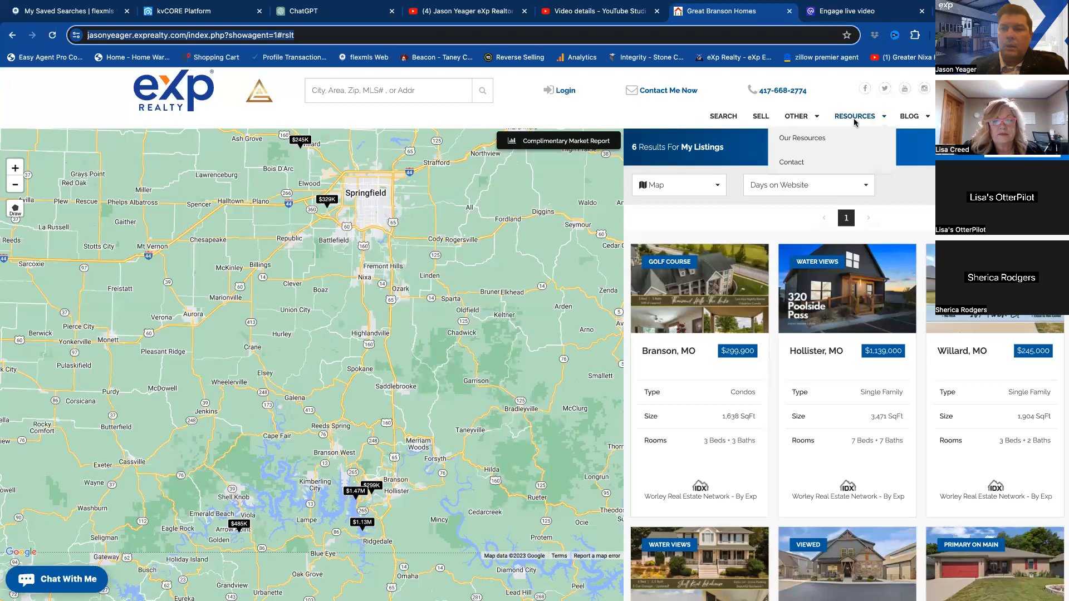
pyautogui.moveTo(797, 119)
pyautogui.click(719, 235)
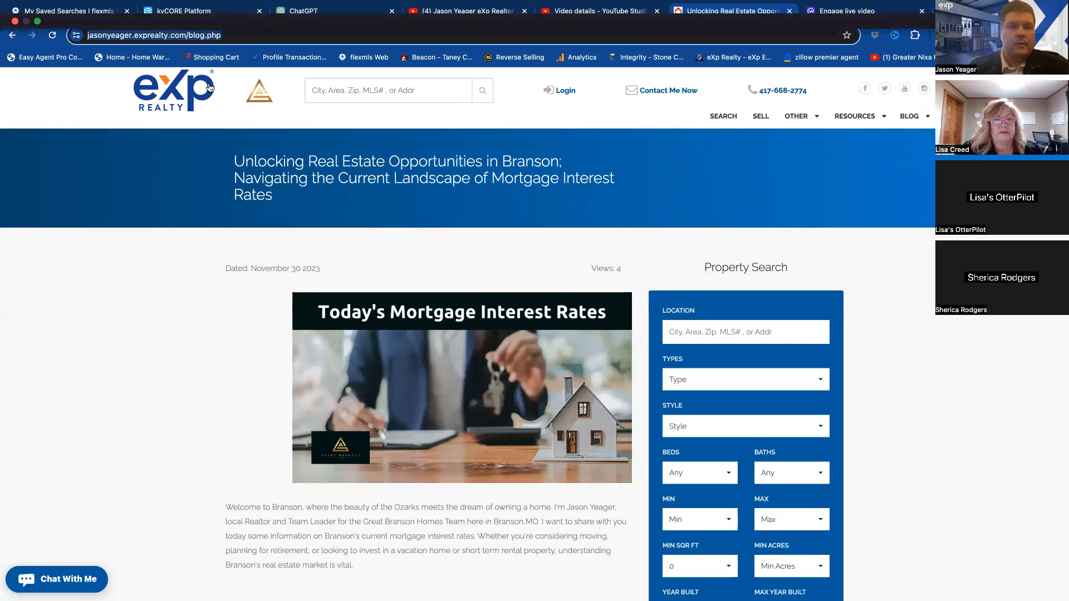
# Step: Back in kvCORE, link the "Visit the Blog!" image to the copied blog page address as an Open web page link
pyautogui.click(193, 17)
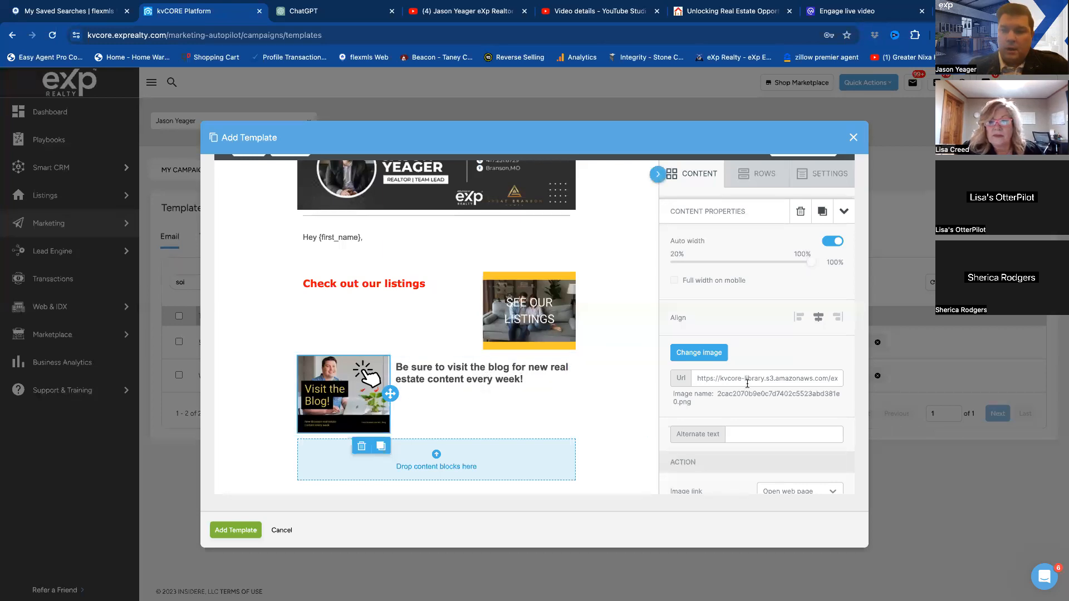
pyautogui.scroll(-2, 747, 388)
pyautogui.scroll(-1, 749, 444)
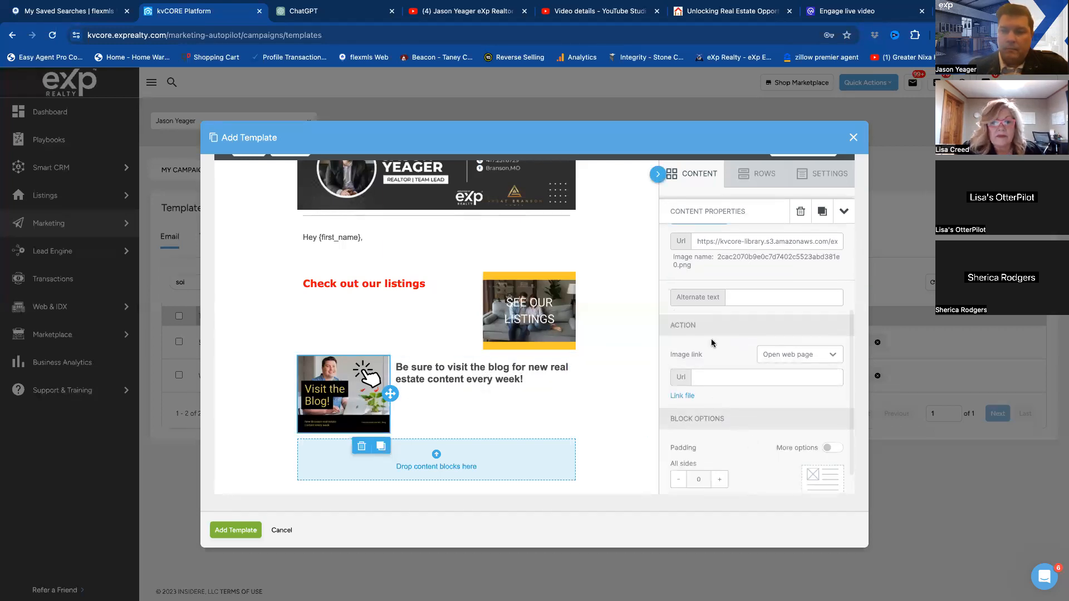
pyautogui.scroll(1, 731, 355)
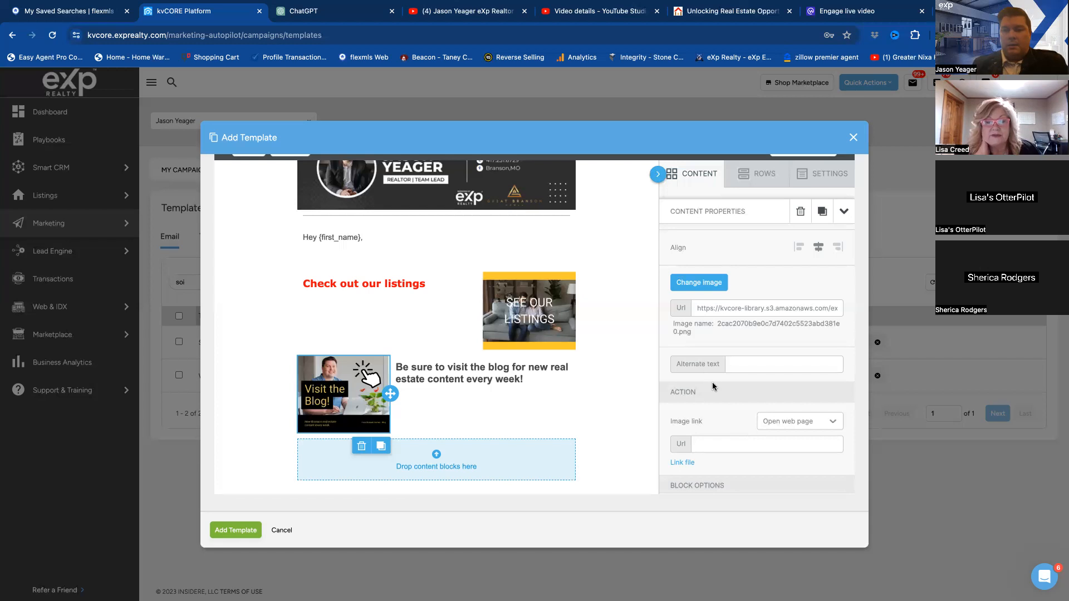
pyautogui.scroll(2, 713, 386)
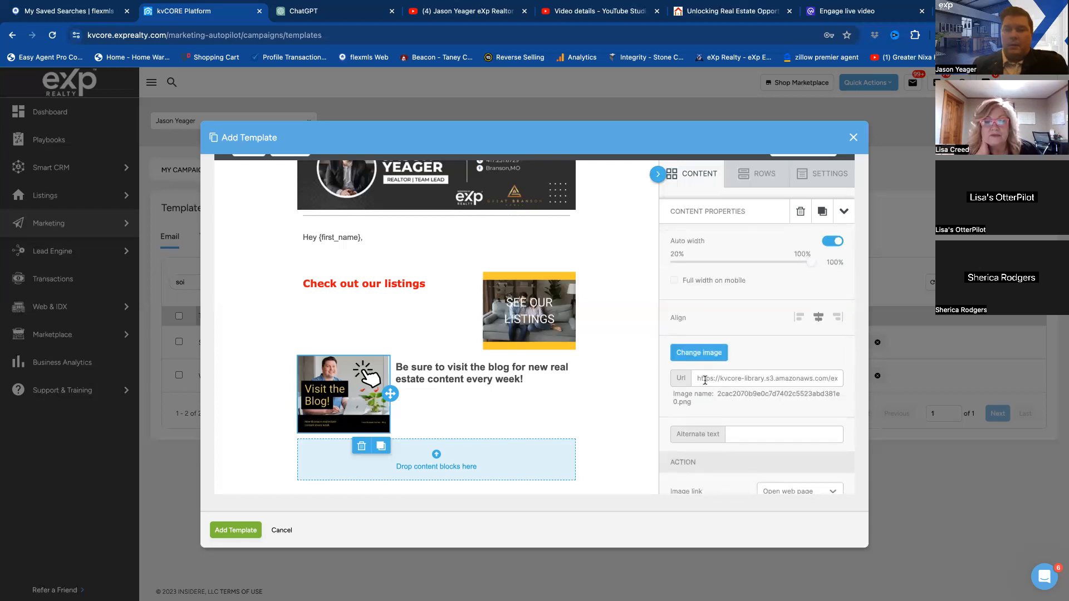
pyautogui.scroll(-2, 705, 380)
pyautogui.scroll(2, 705, 380)
pyautogui.scroll(-1, 705, 380)
pyautogui.scroll(-1, 705, 380)
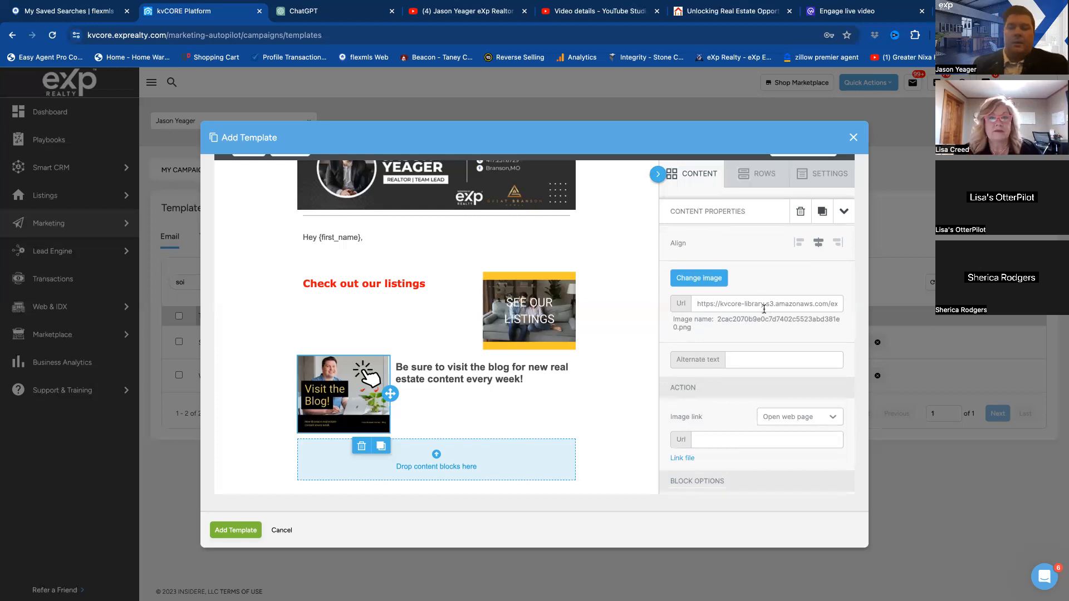
pyautogui.scroll(-1, 764, 309)
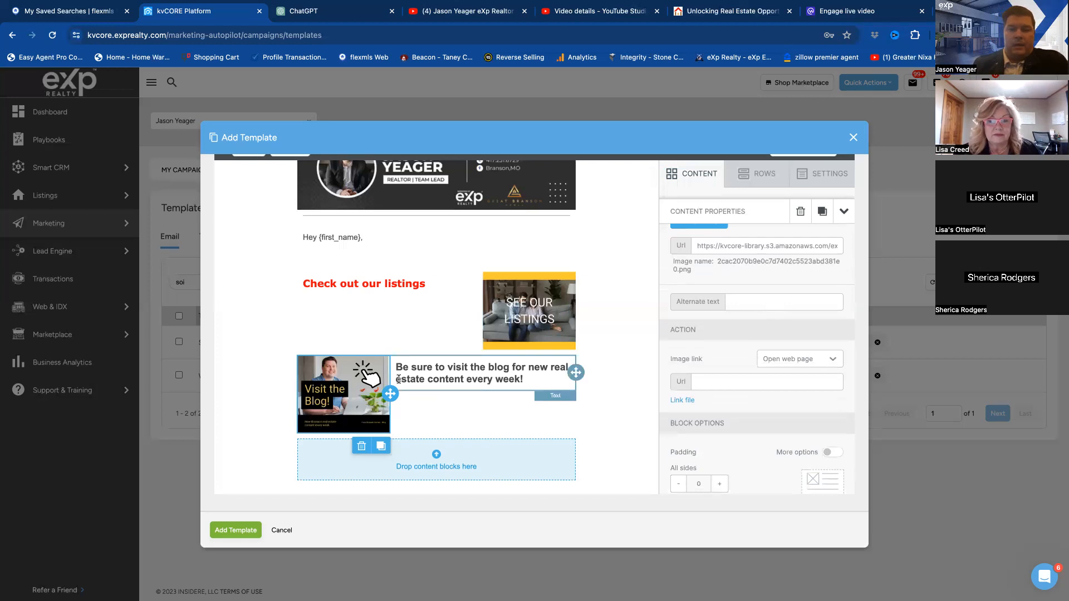
pyautogui.click(703, 381)
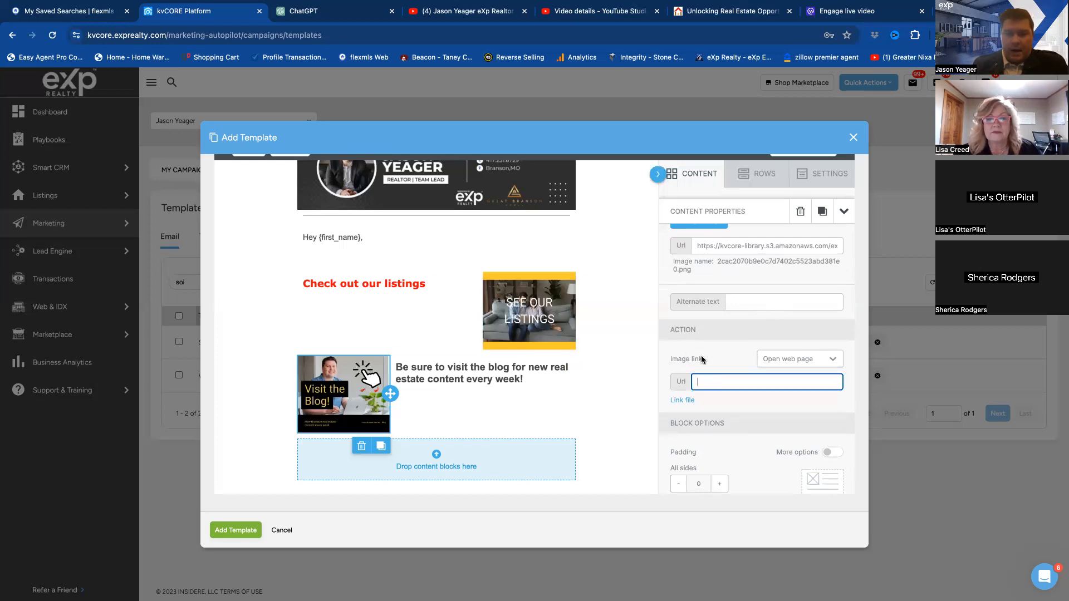
pyautogui.write('https://jasonyeager.exprealty.com/blog.php')
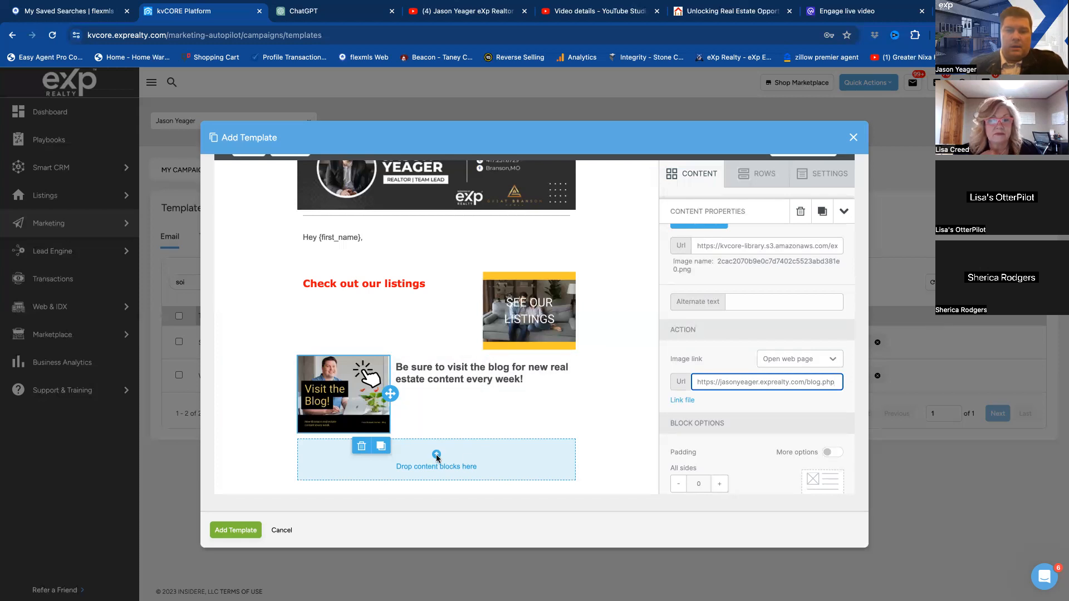
# Step: Place an image block in the empty full-width row below the blog row
pyautogui.click(492, 457)
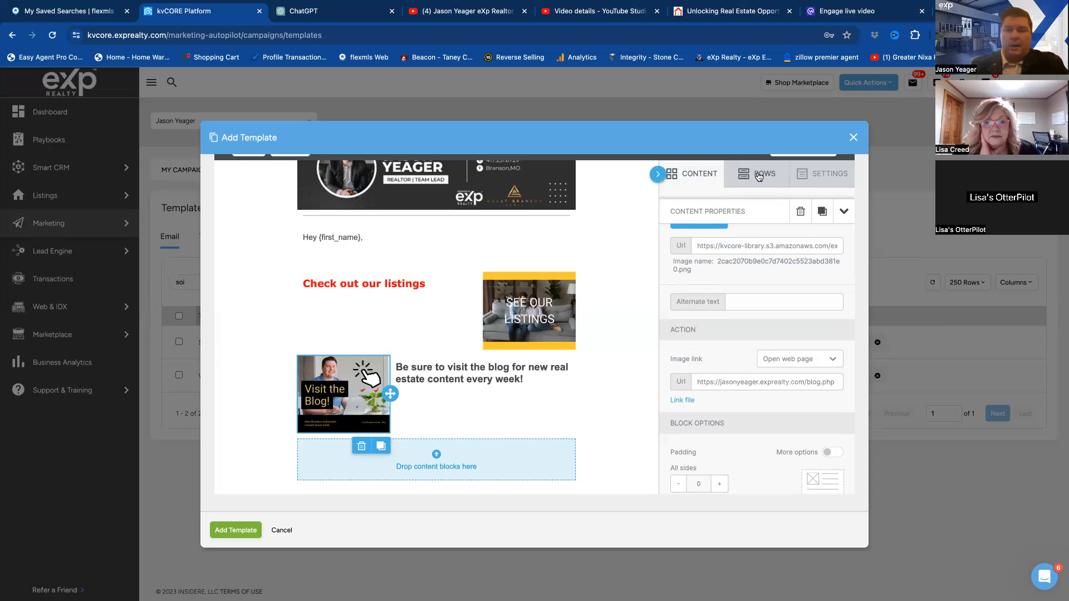
pyautogui.click(700, 176)
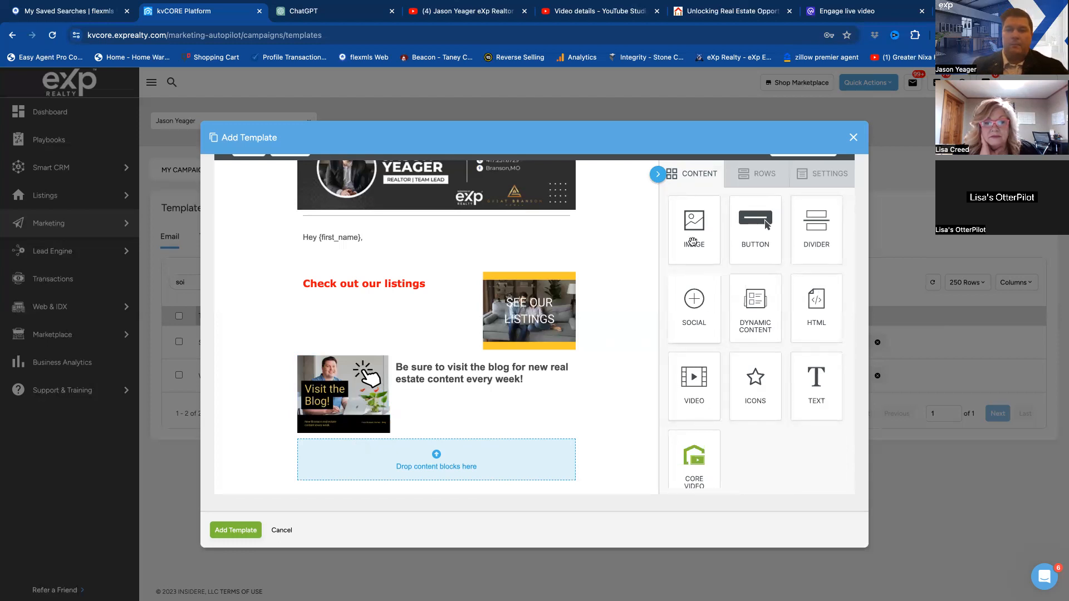
pyautogui.moveTo(691, 219); pyautogui.dragTo(529, 465)
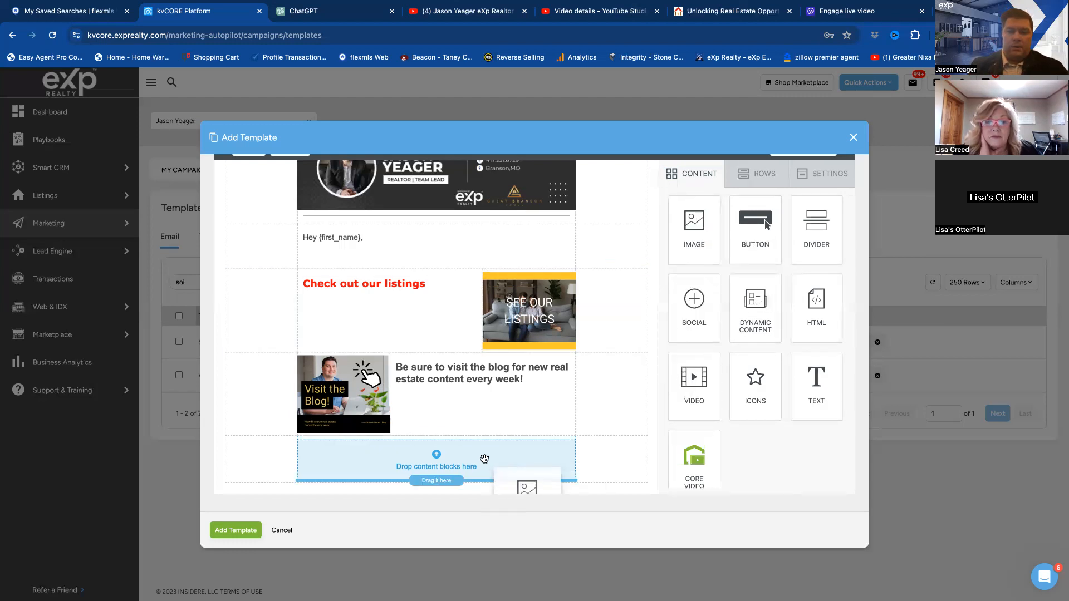
pyautogui.scroll(-1, 445, 484)
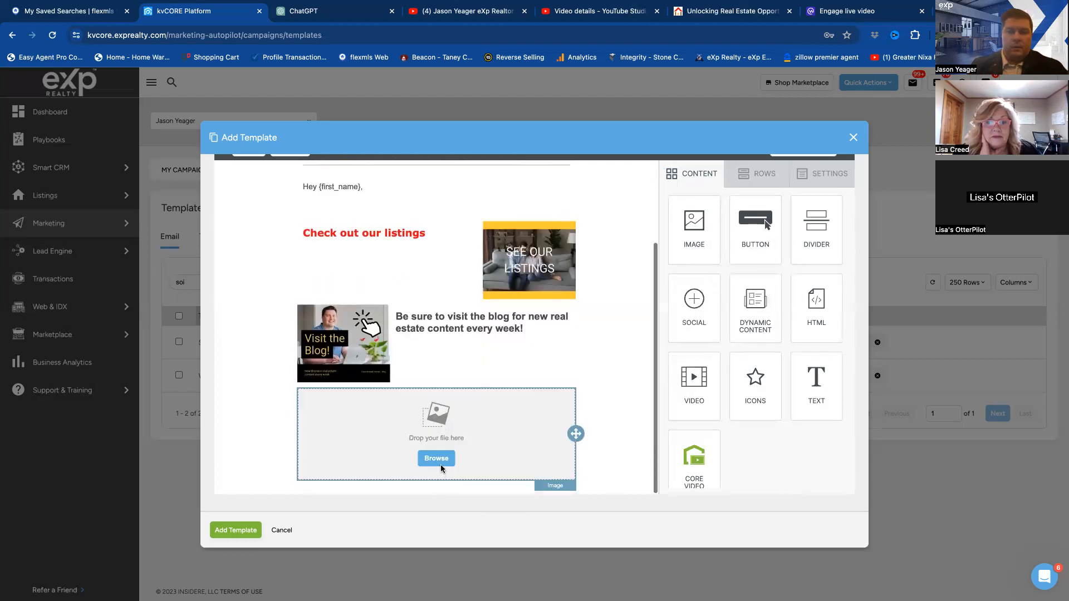
# Step: Insert the "Check us out on YouTube" banner from the second page of the file manager into the new image block
pyautogui.click(435, 463)
pyautogui.click(436, 459)
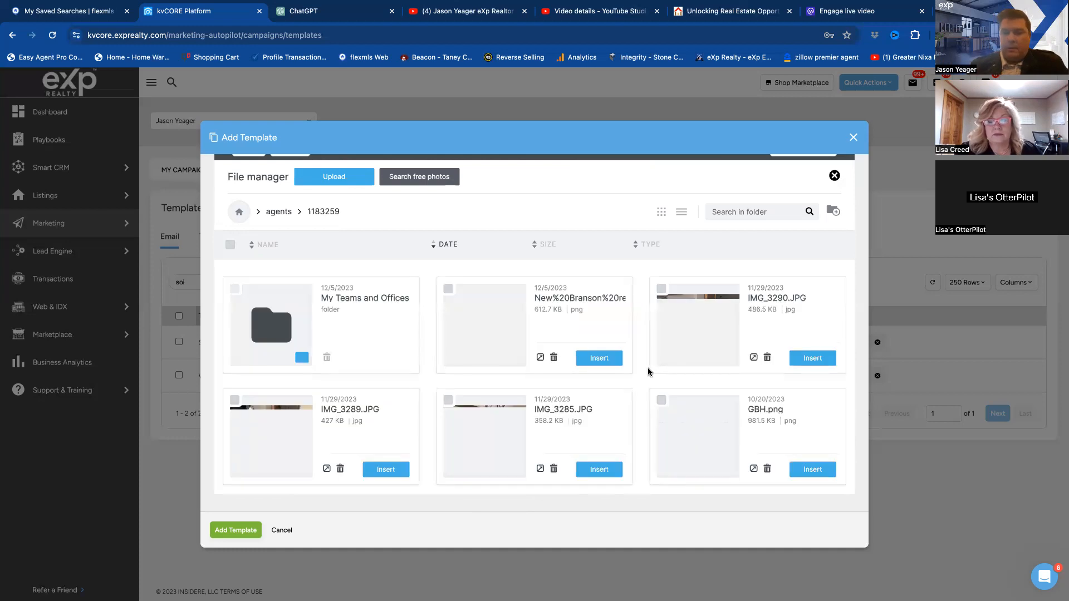
pyautogui.scroll(-6, 622, 370)
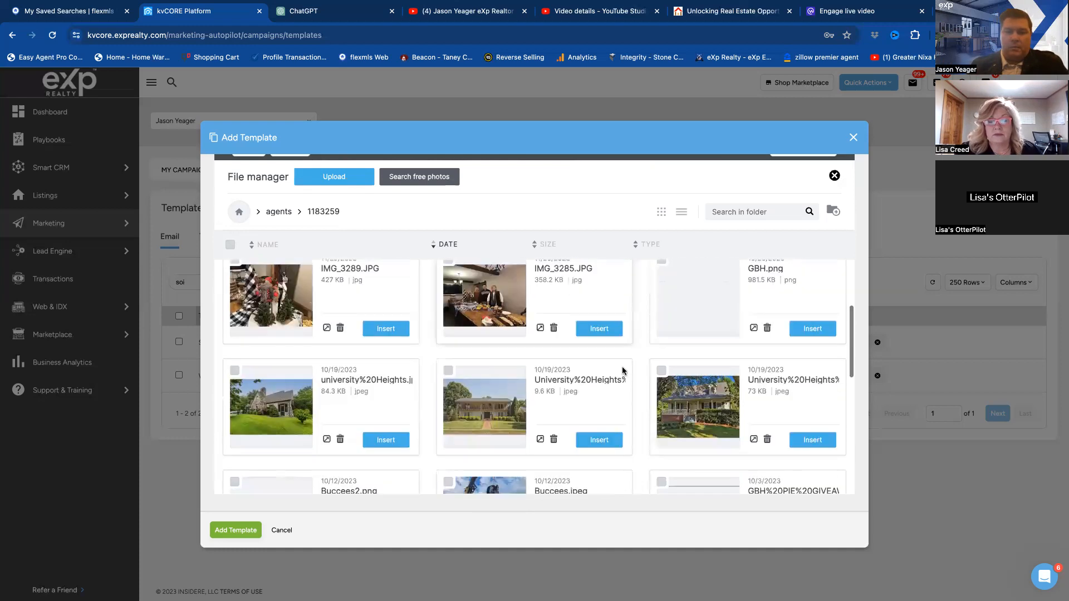
pyautogui.scroll(-2, 622, 370)
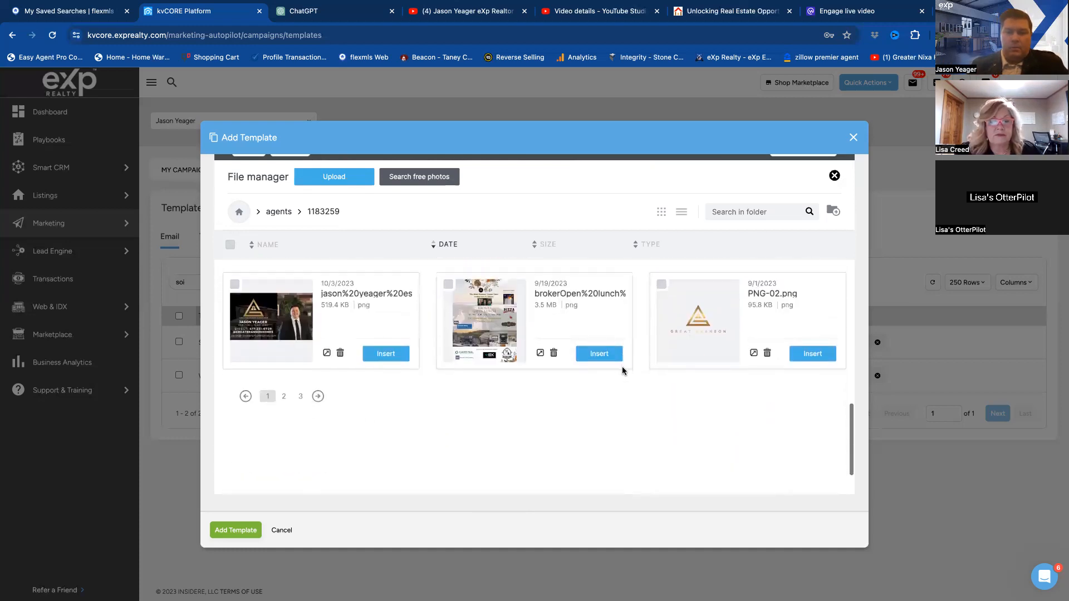
pyautogui.click(283, 396)
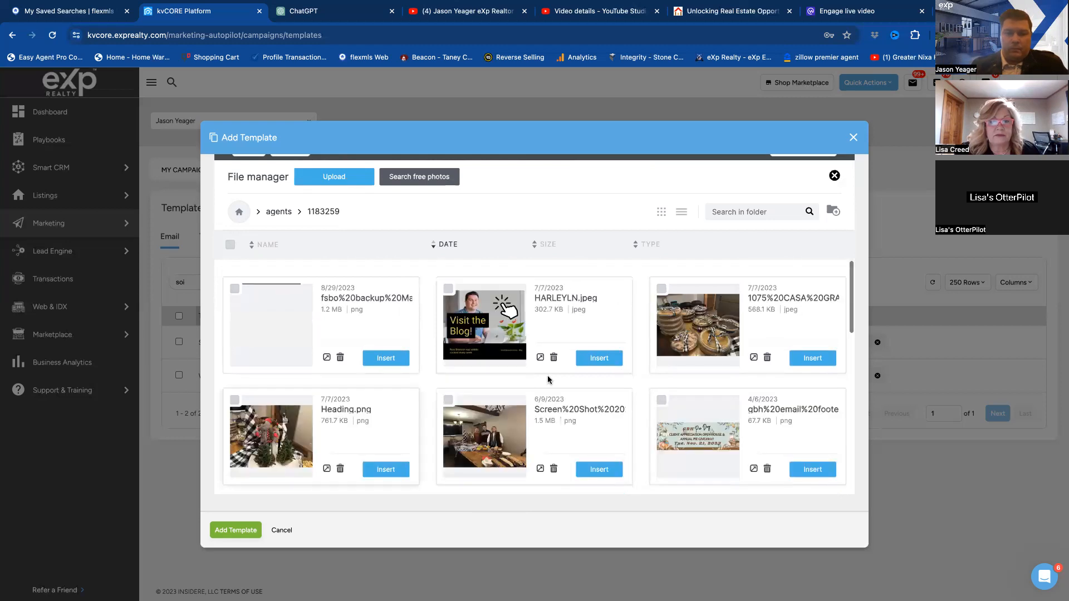
pyautogui.scroll(-2, 546, 379)
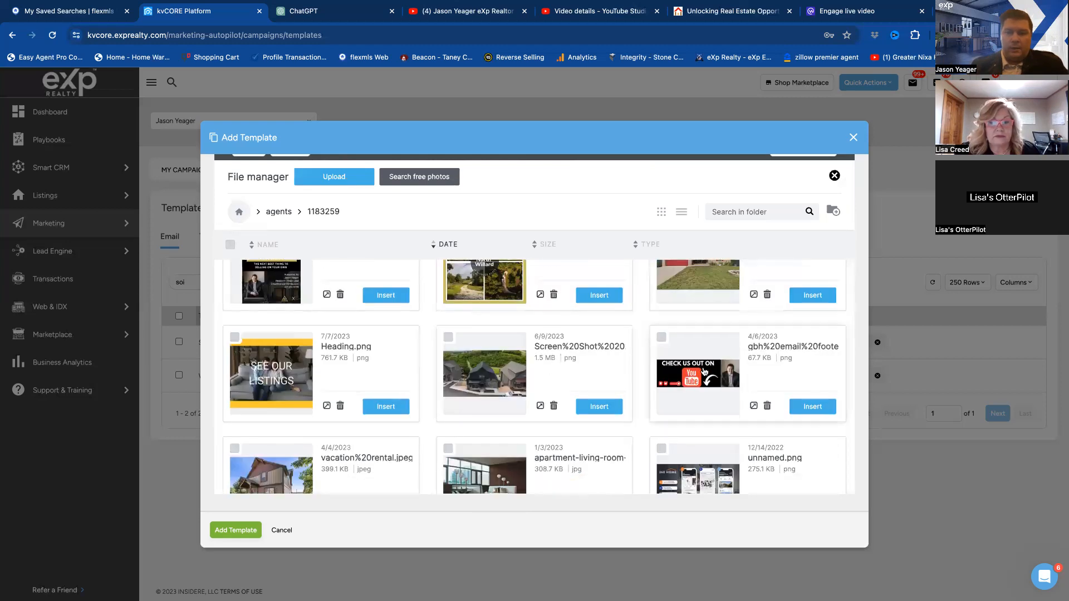
pyautogui.click(812, 407)
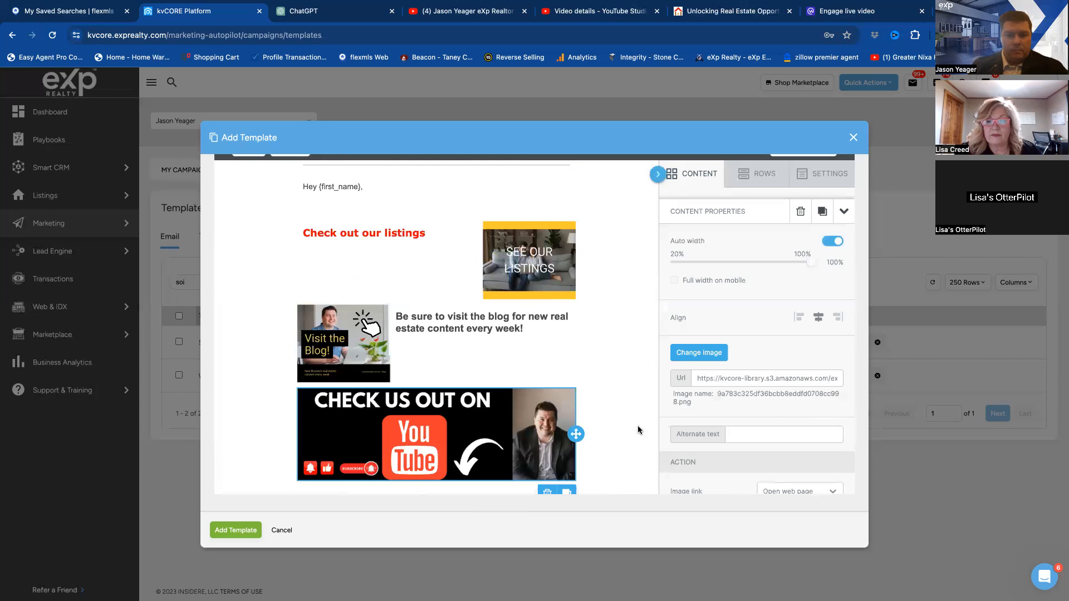
pyautogui.scroll(-1, 526, 412)
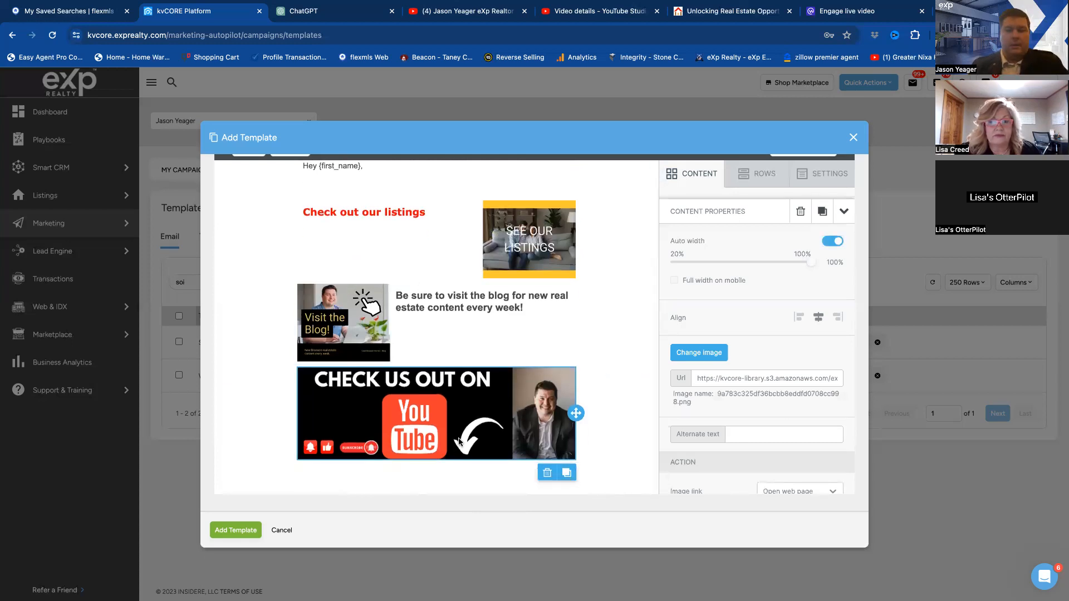
# Step: Add a single-column row directly below the YouTube banner
pyautogui.click(752, 174)
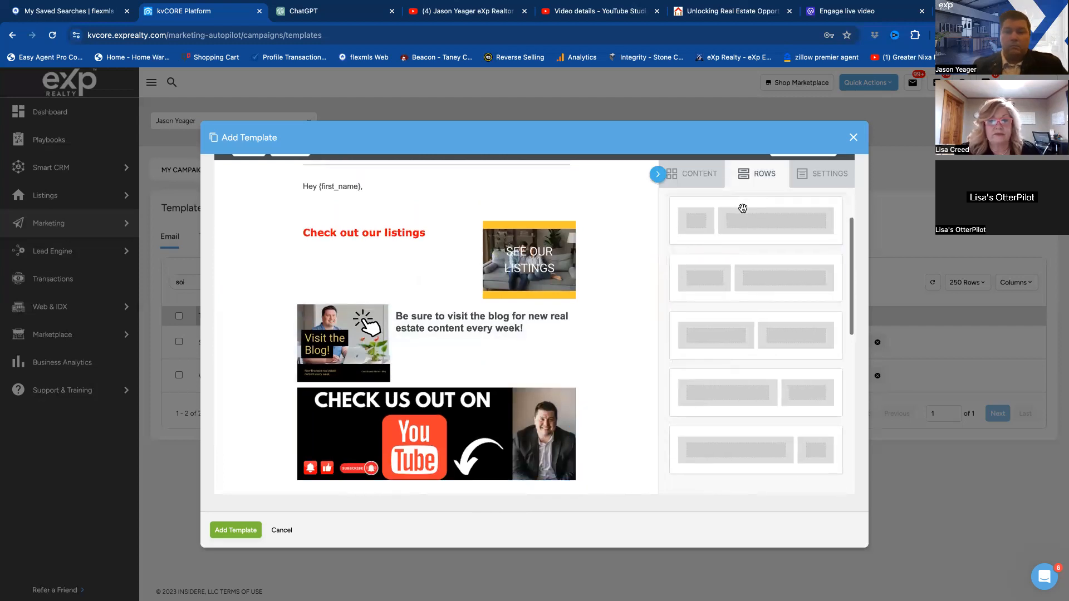
pyautogui.scroll(-1, 740, 245)
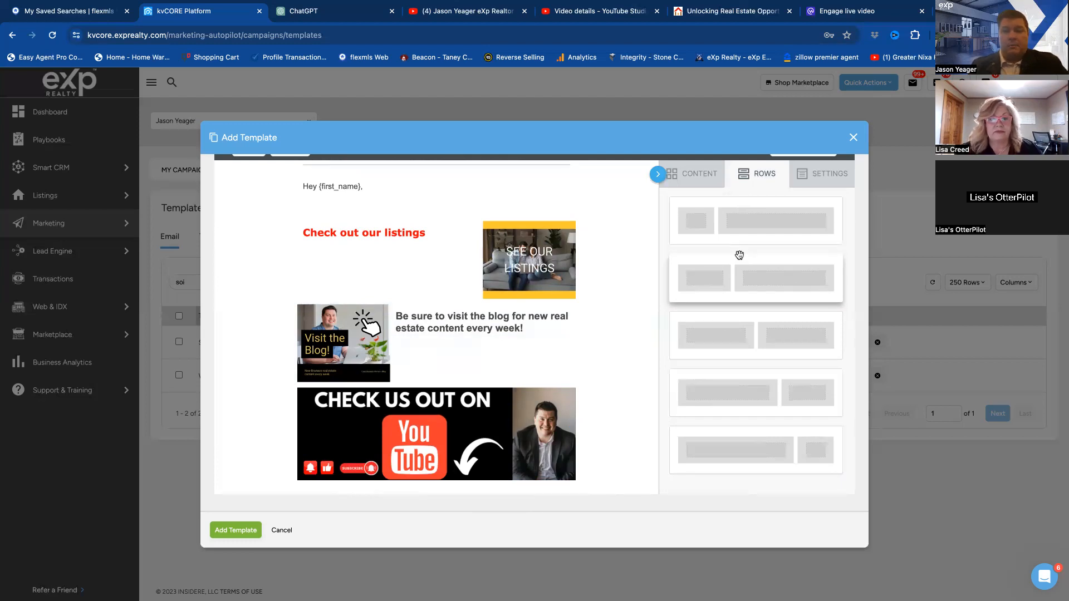
pyautogui.scroll(1, 717, 276)
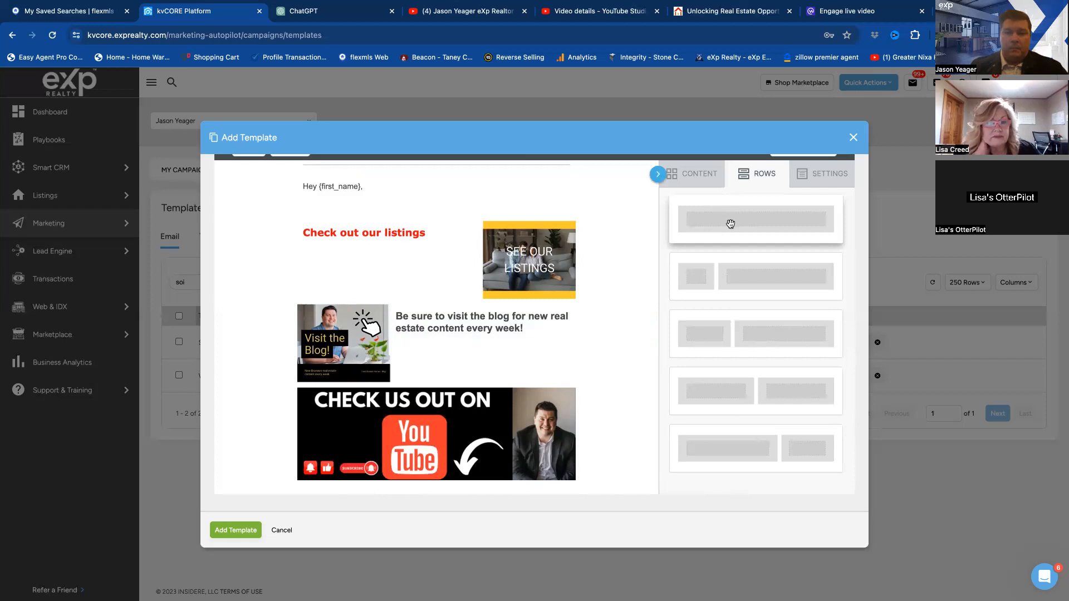
pyautogui.moveTo(739, 243); pyautogui.dragTo(439, 474)
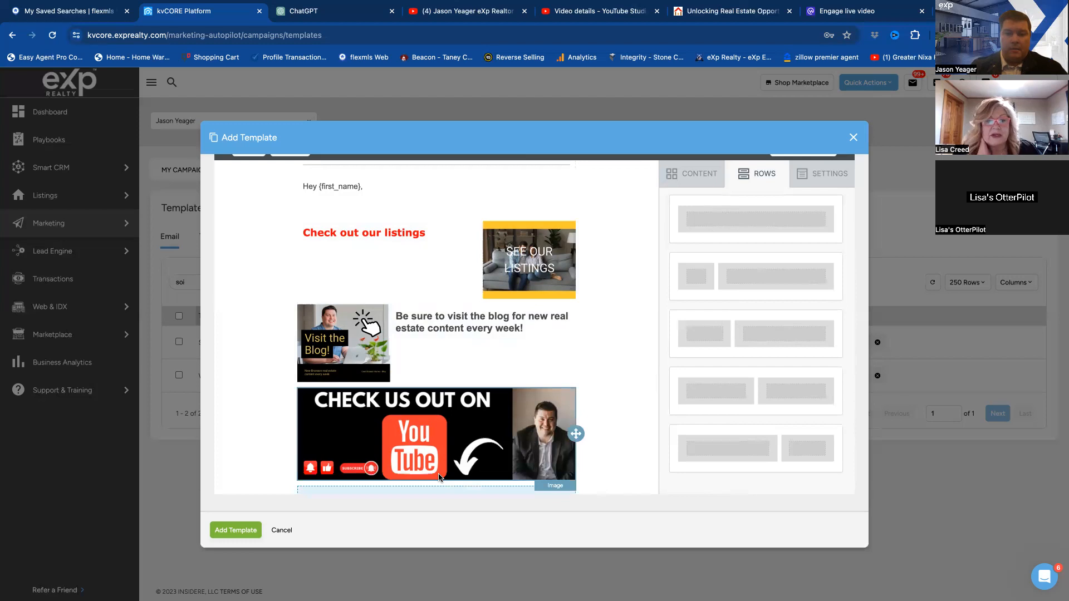
pyautogui.scroll(-2, 493, 386)
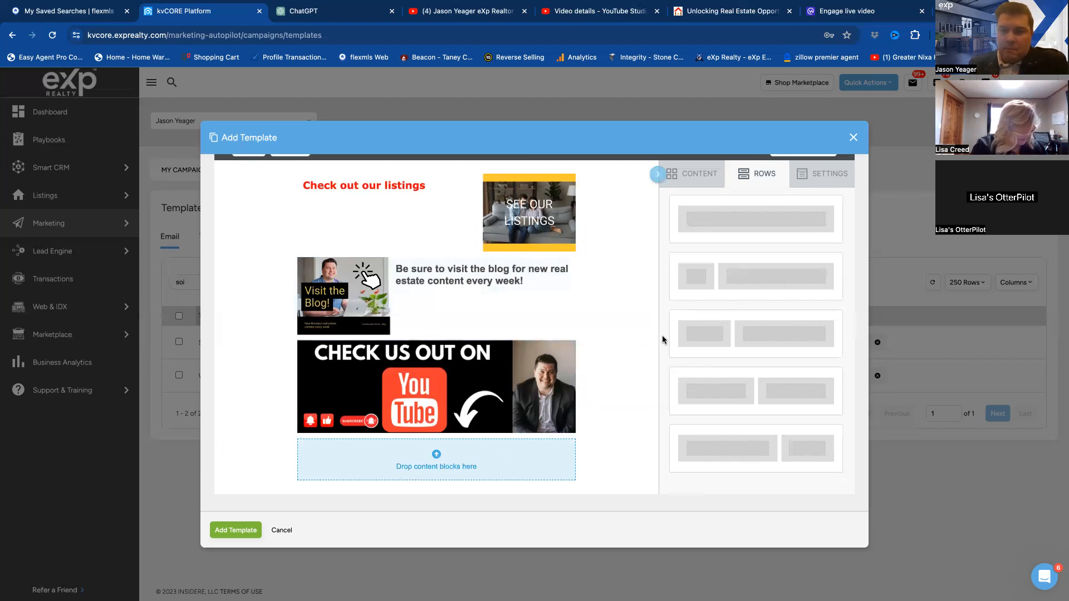
# Step: Place a video block in the empty row below the YouTube banner
pyautogui.click(700, 175)
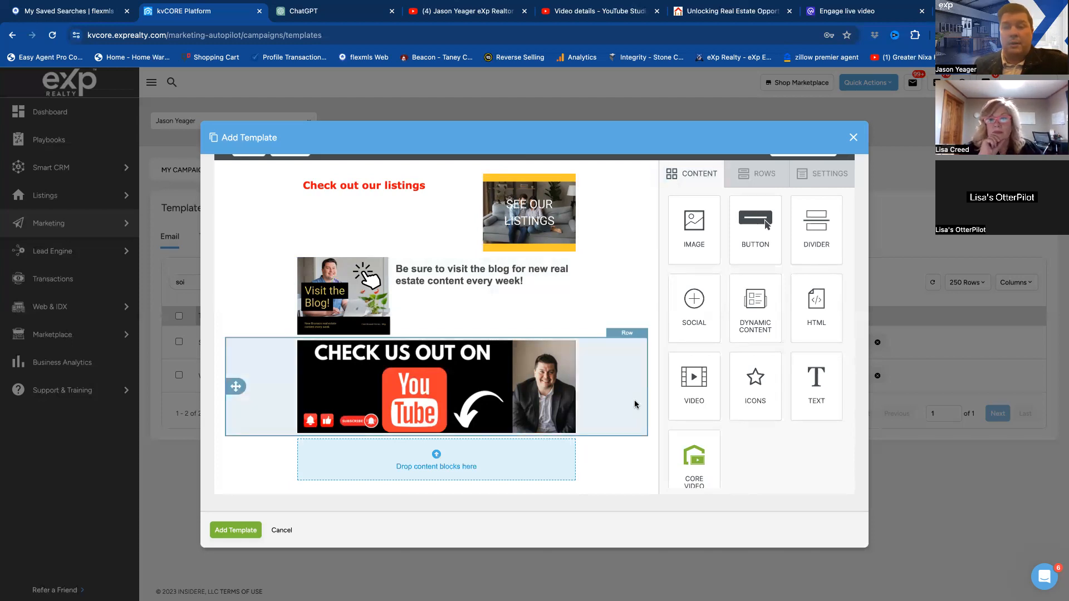
pyautogui.moveTo(695, 385); pyautogui.dragTo(400, 462)
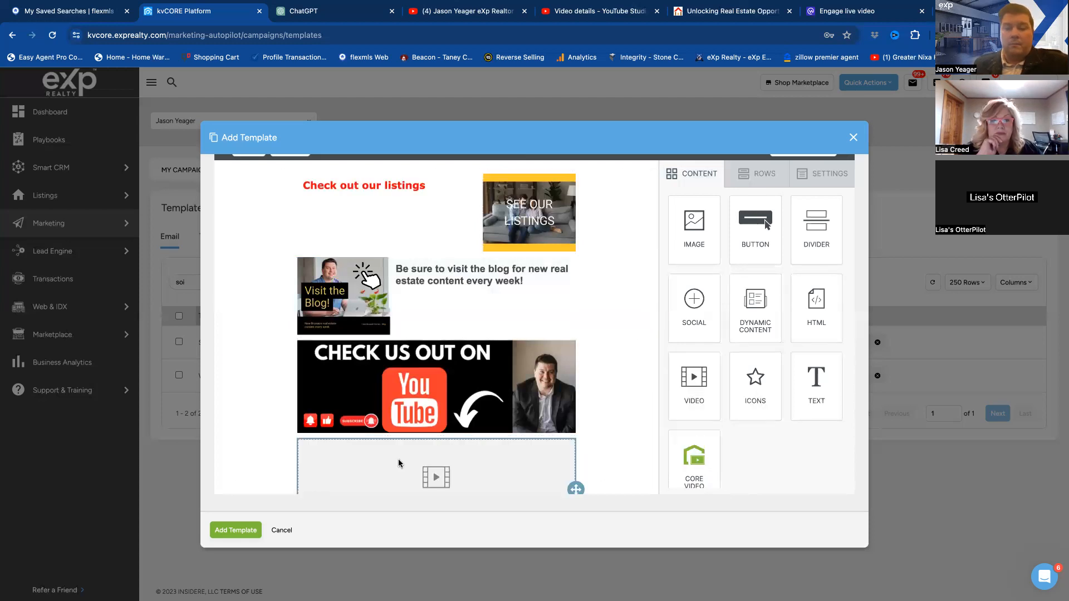
pyautogui.scroll(-2, 503, 463)
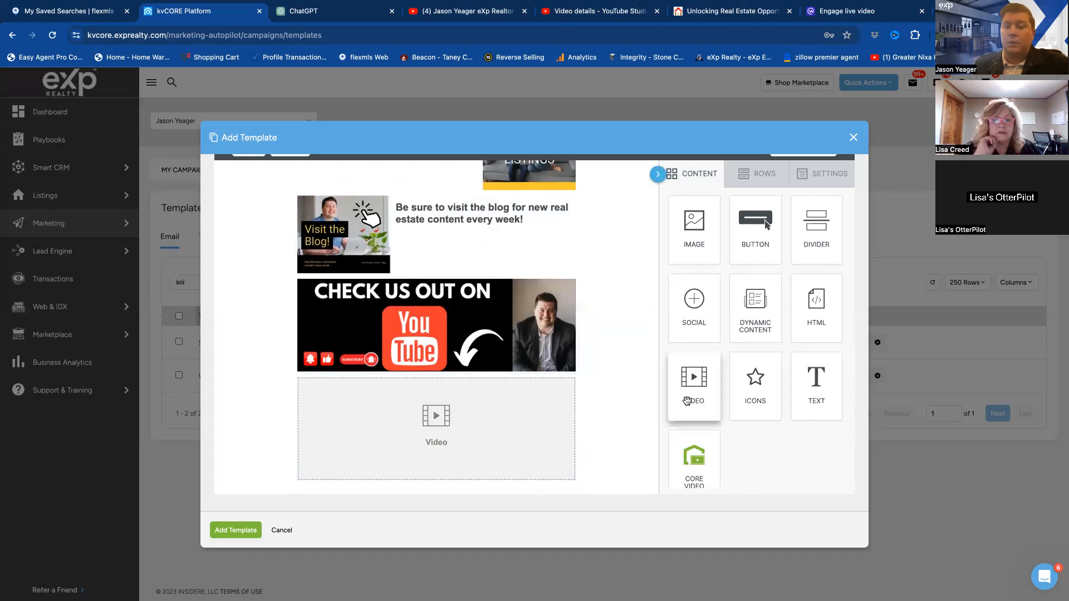
# Step: Open the empty video block's URL setting and check the YouTube channel and video details pages for a link source
pyautogui.click(523, 393)
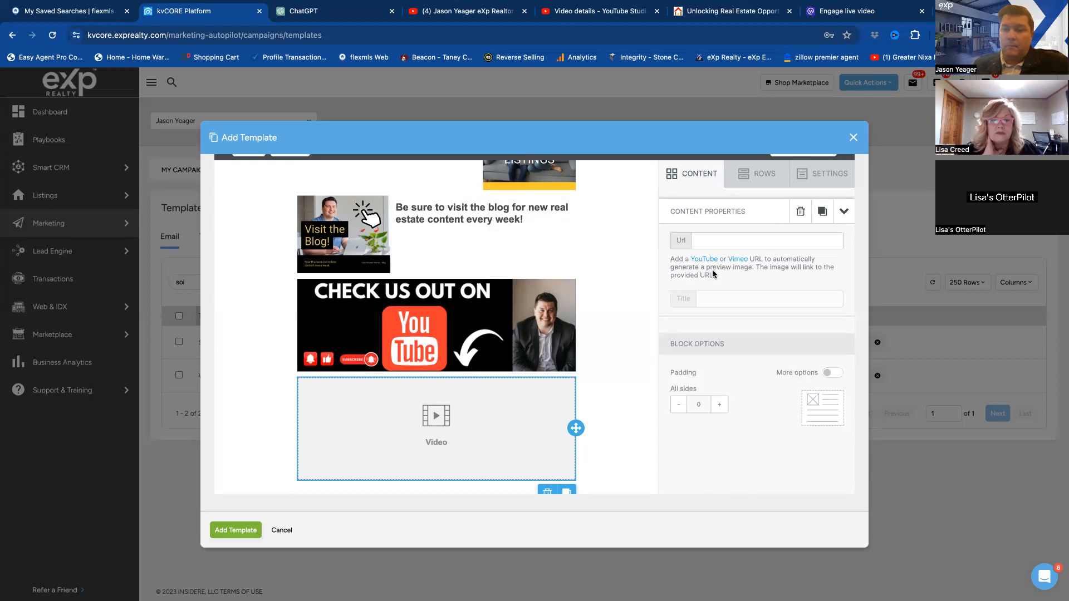
pyautogui.click(706, 240)
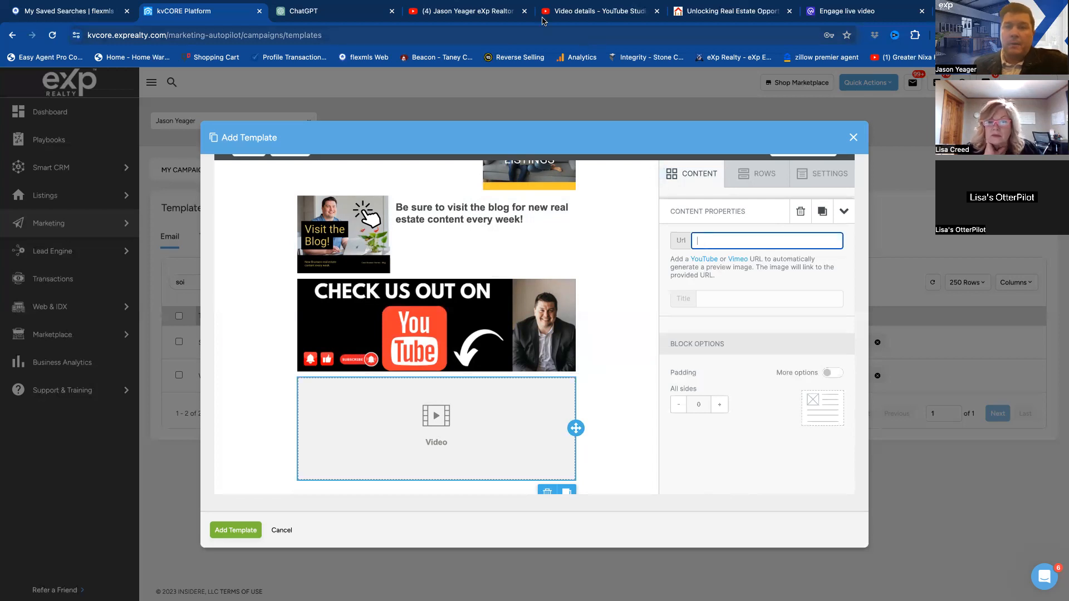
pyautogui.click(473, 16)
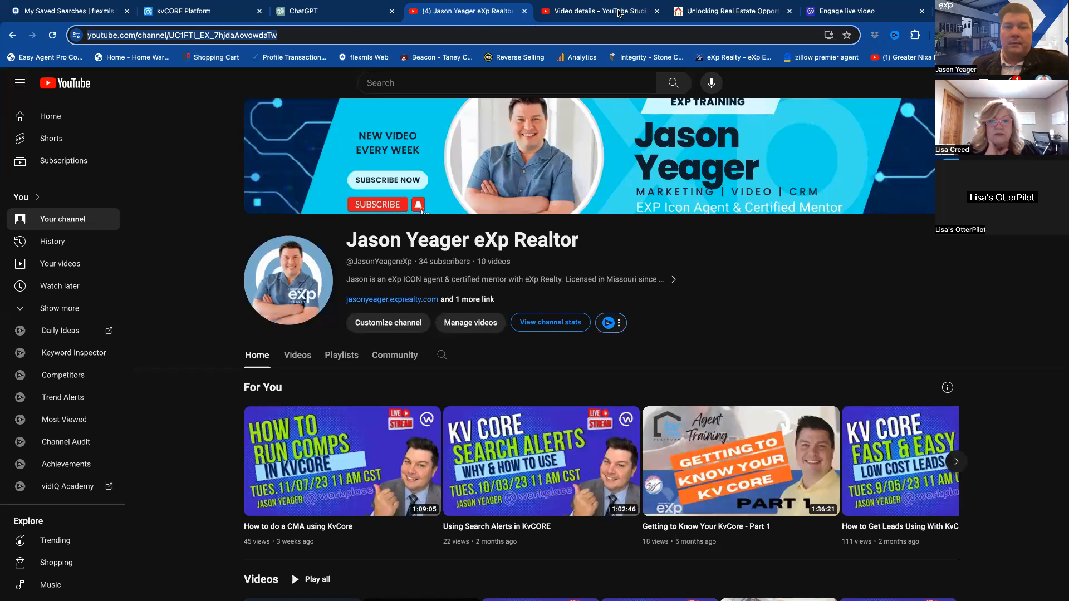
pyautogui.click(601, 14)
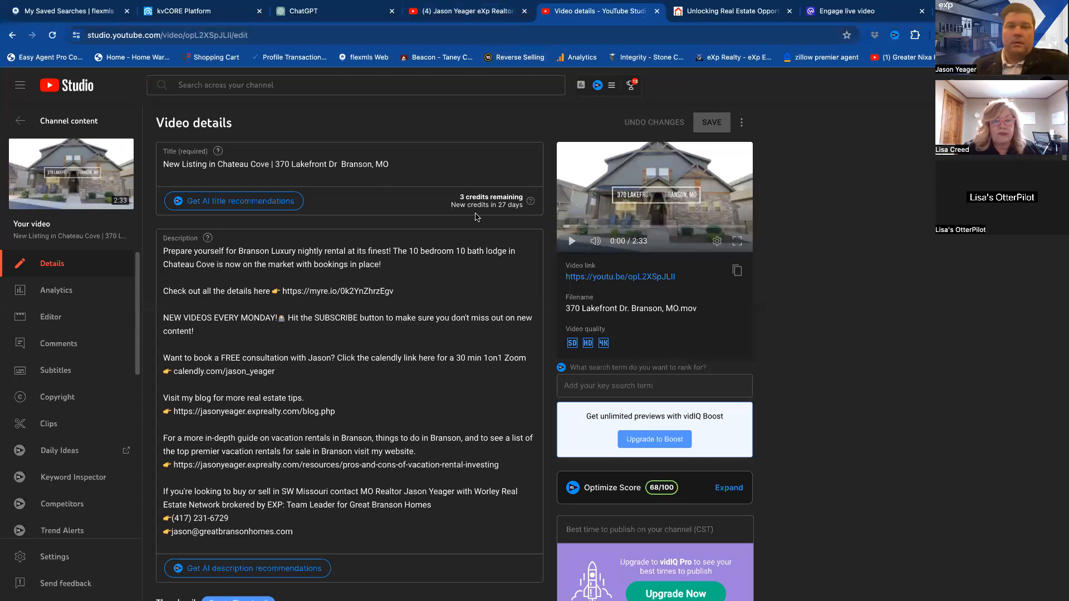
pyautogui.click(460, 13)
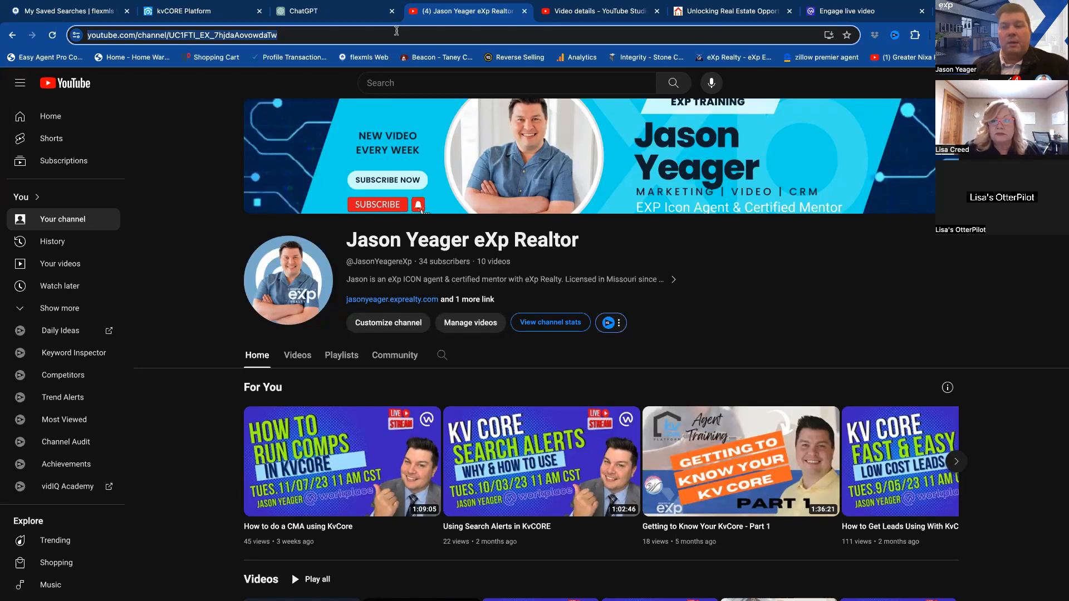
pyautogui.click(220, 17)
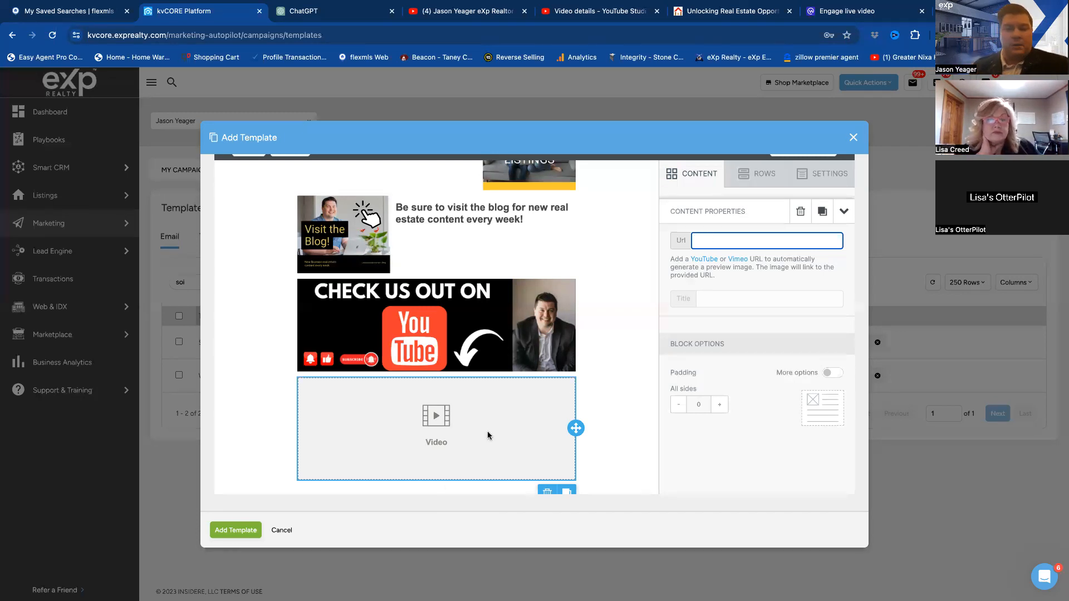
# Step: Review the template layout and place the text cursor on the blank line below the "Hey {first_name}," greeting
pyautogui.scroll(-1, 488, 435)
pyautogui.scroll(5, 488, 435)
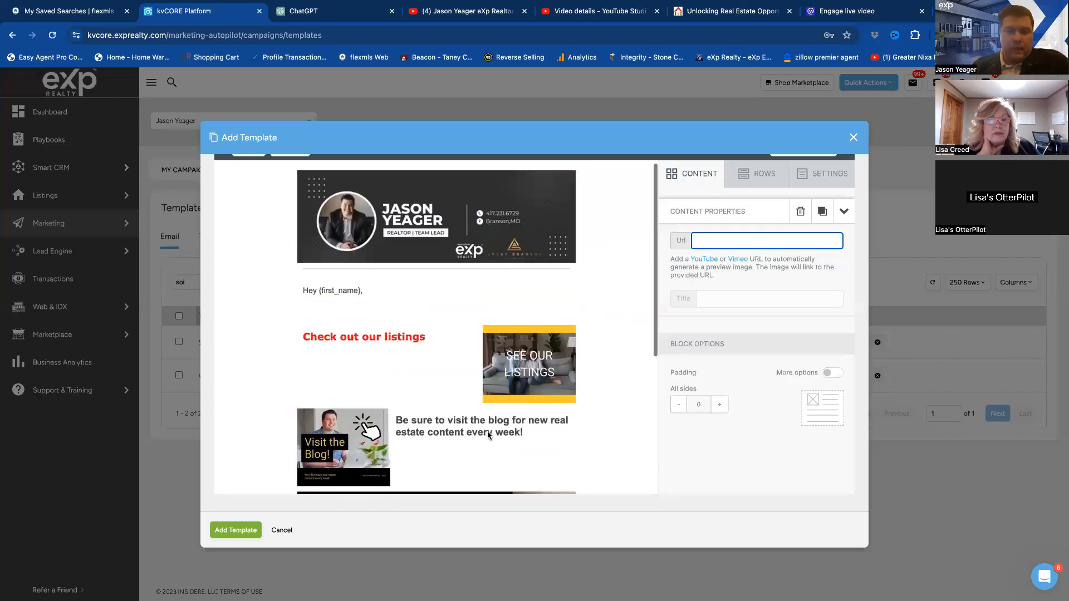
pyautogui.scroll(-5, 488, 436)
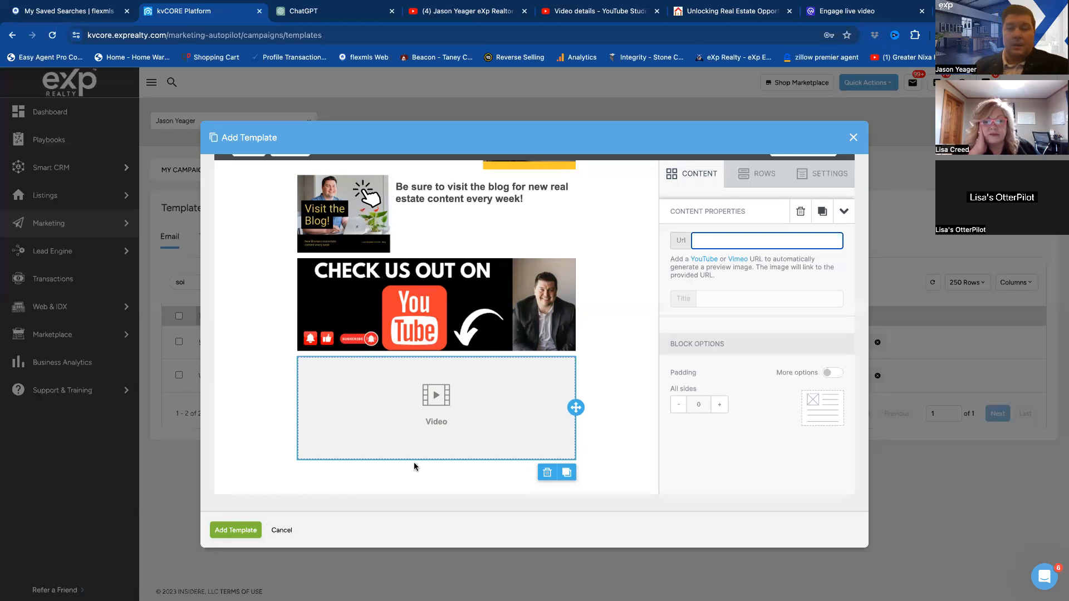
pyautogui.scroll(5, 414, 463)
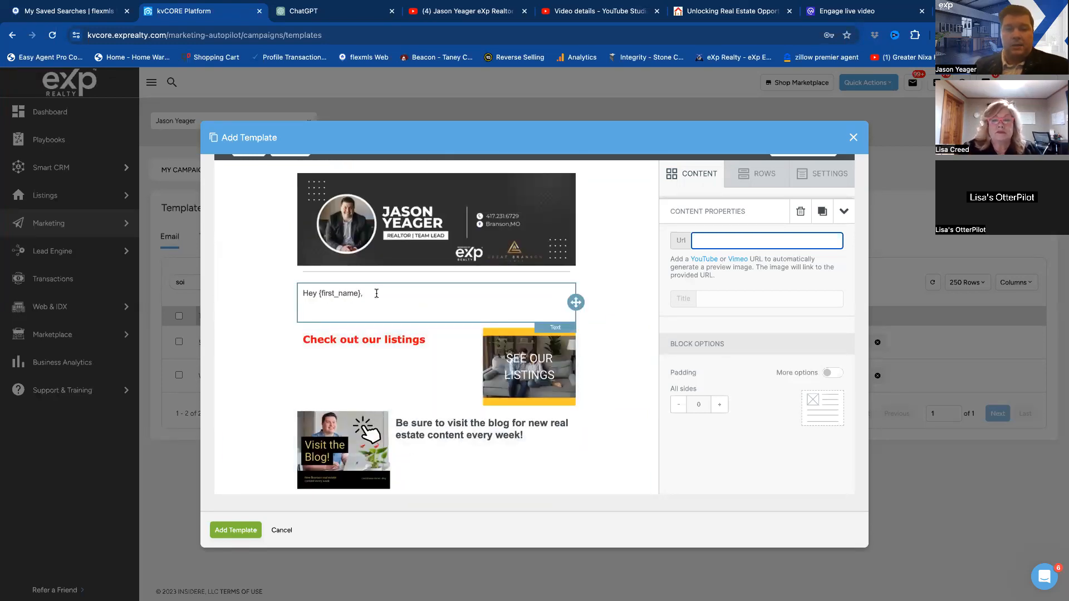
pyautogui.click(315, 309)
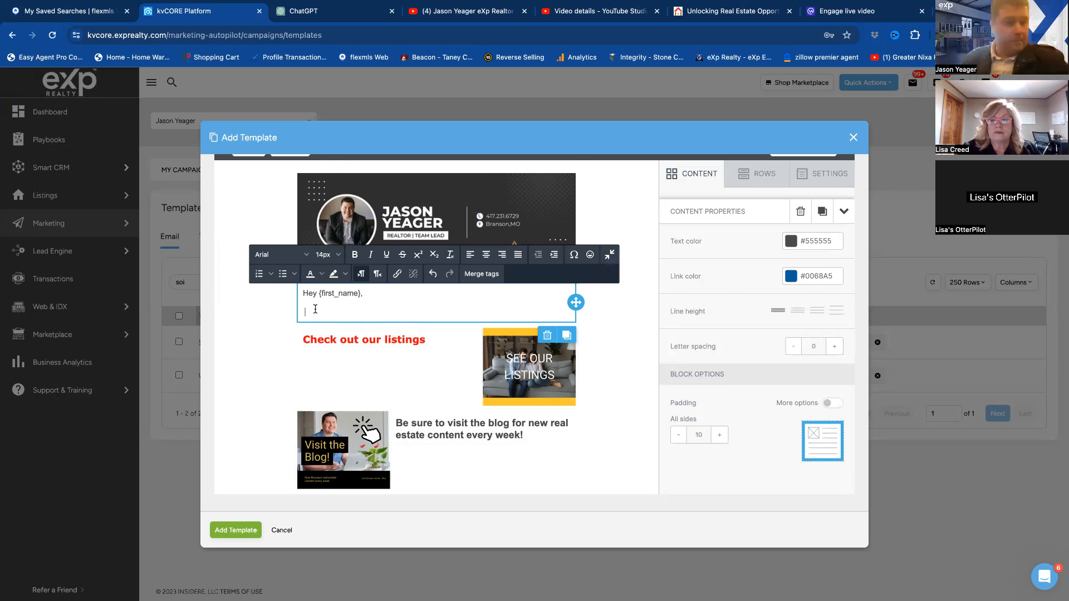
# Step: Switch to ChatGPT and submit the prompt "give me 12 topic for my real estate newsletter" in the existing chat
pyautogui.click(328, 16)
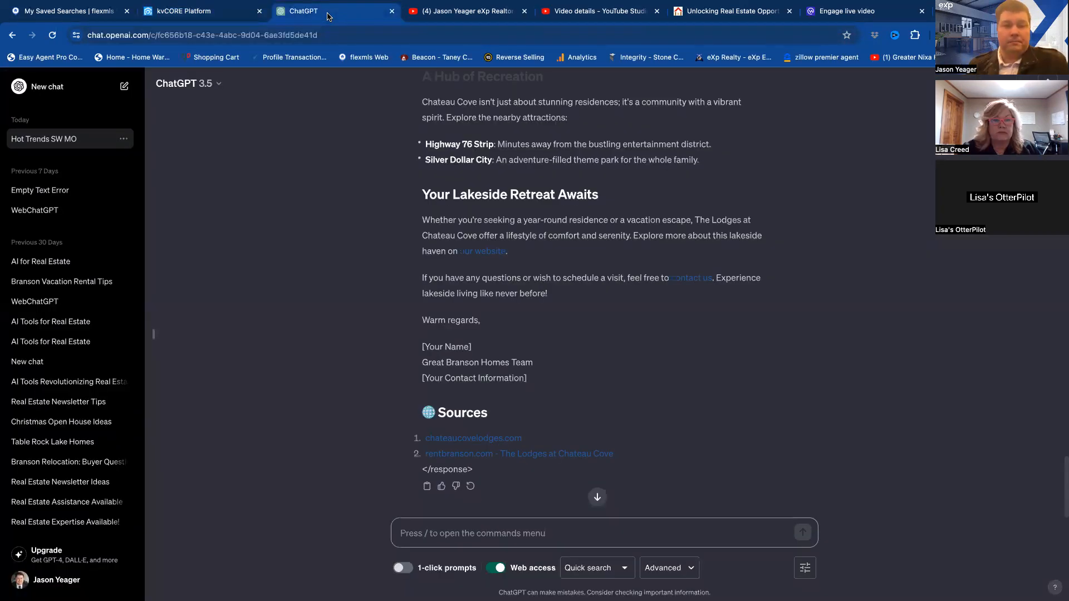
pyautogui.scroll(20, 470, 335)
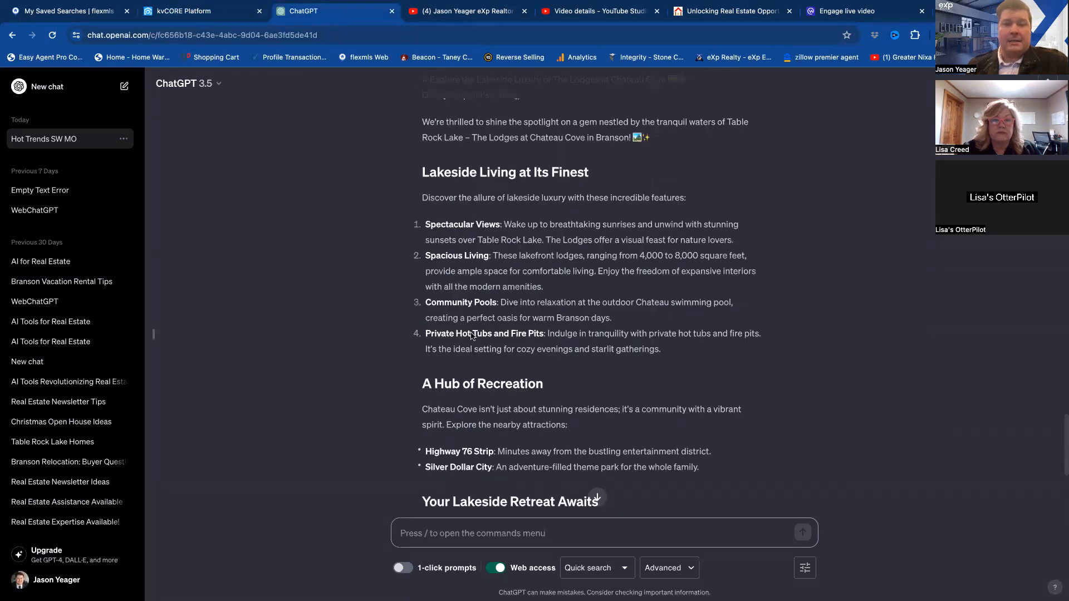
pyautogui.scroll(15, 471, 334)
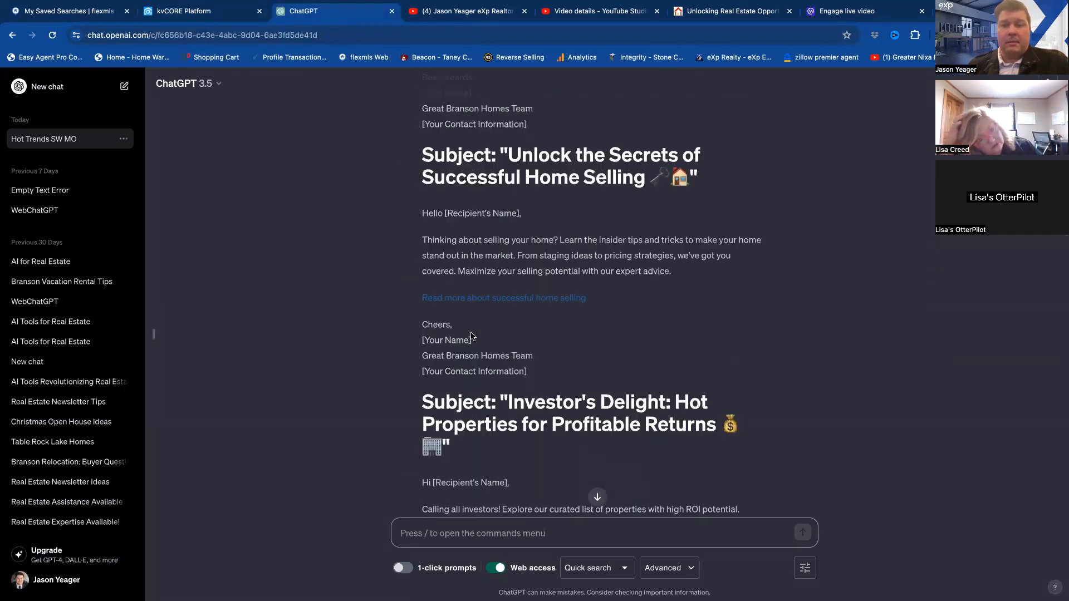
pyautogui.scroll(5, 471, 335)
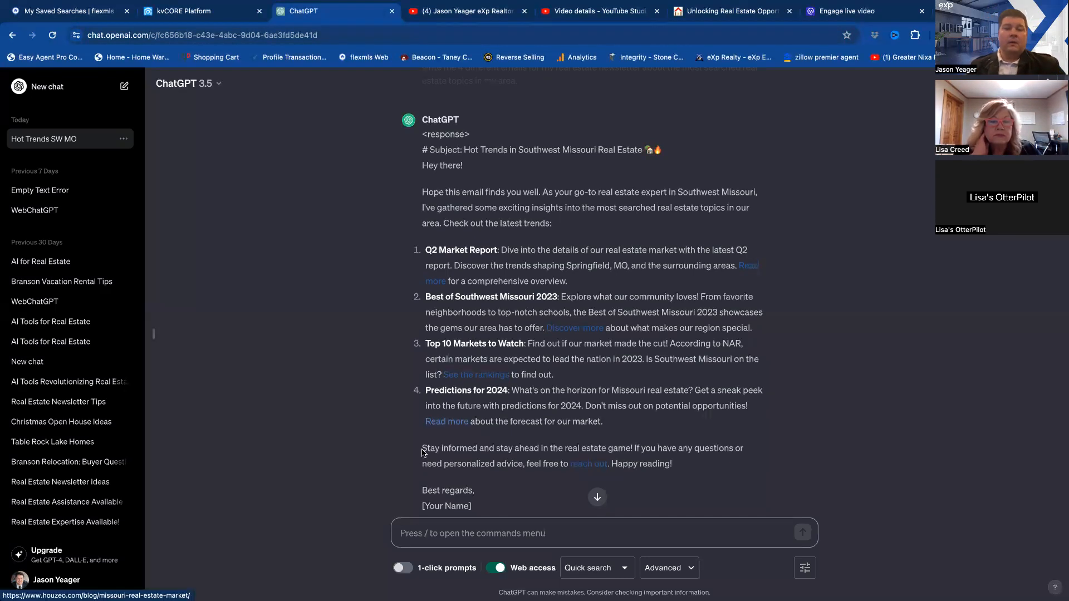
pyautogui.click(404, 531)
pyautogui.write('give me')
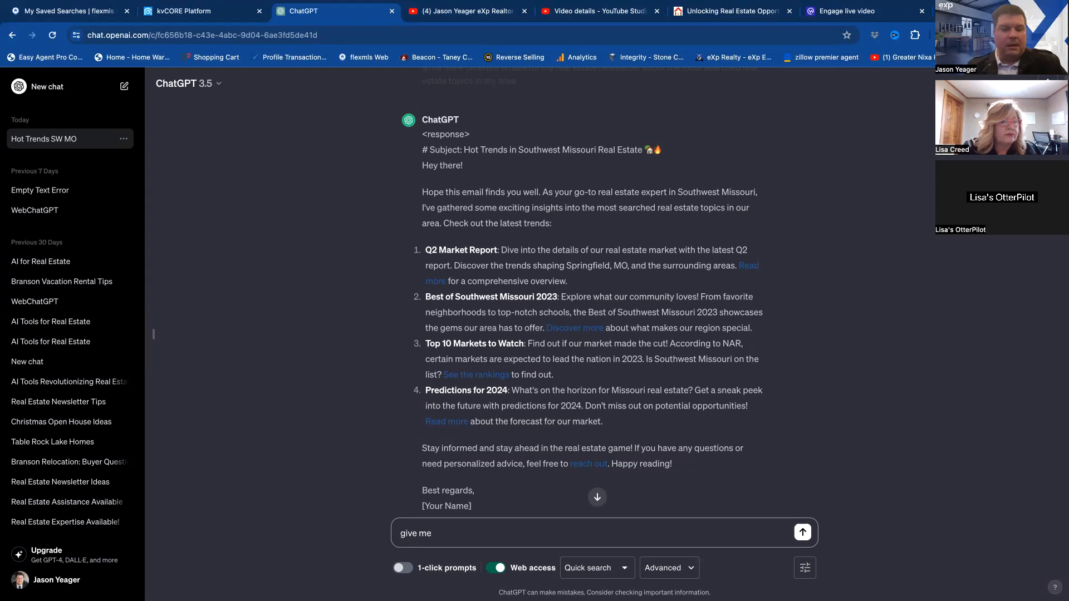
pyautogui.write('12')
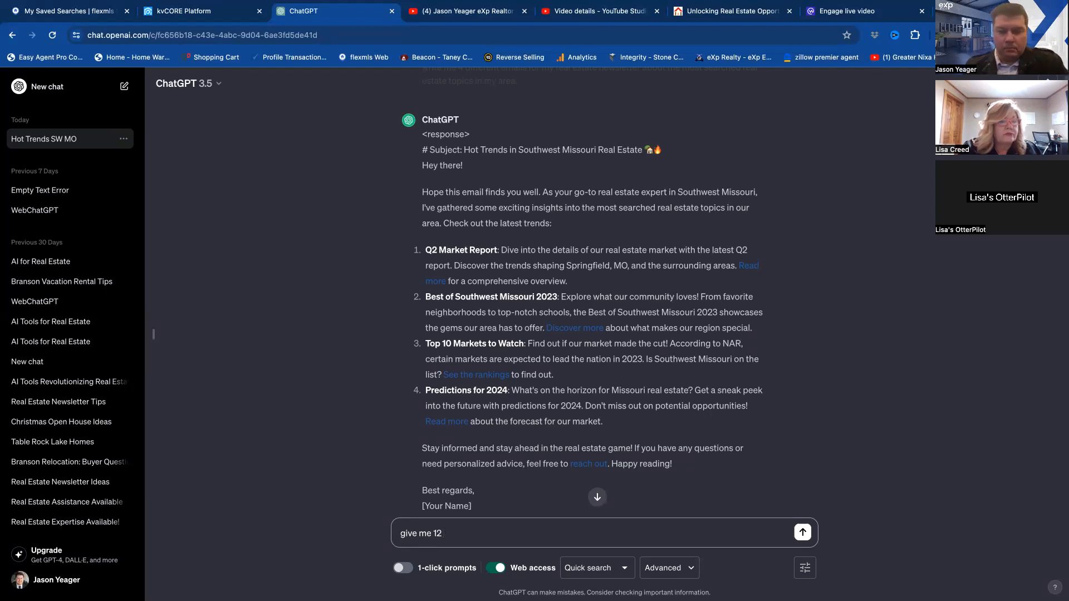
pyautogui.write(' topic for my real estate newsletter')
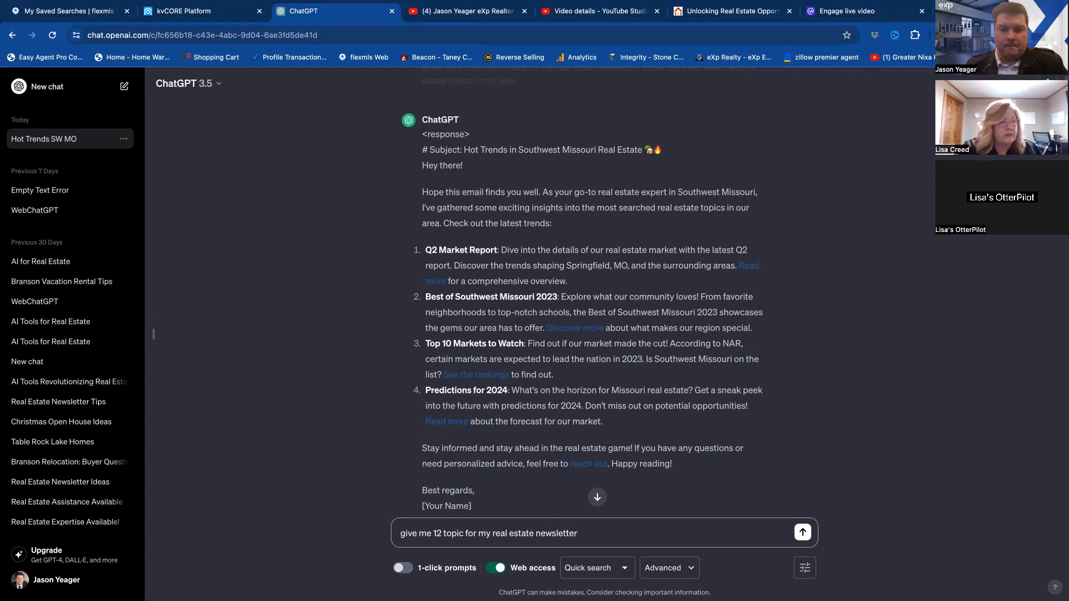
pyautogui.press('Return')
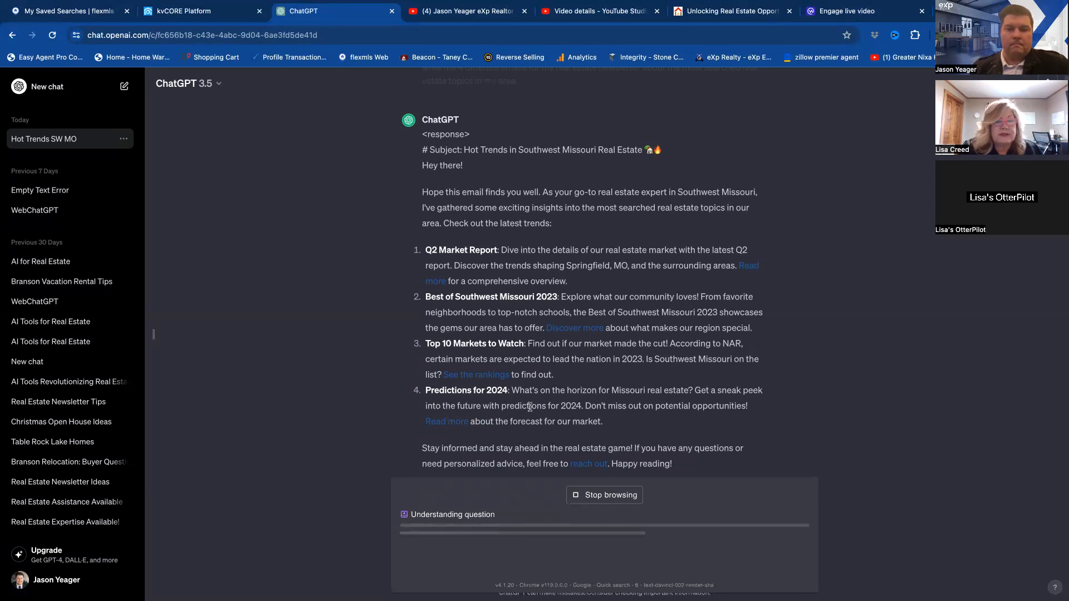
pyautogui.scroll(-4, 530, 407)
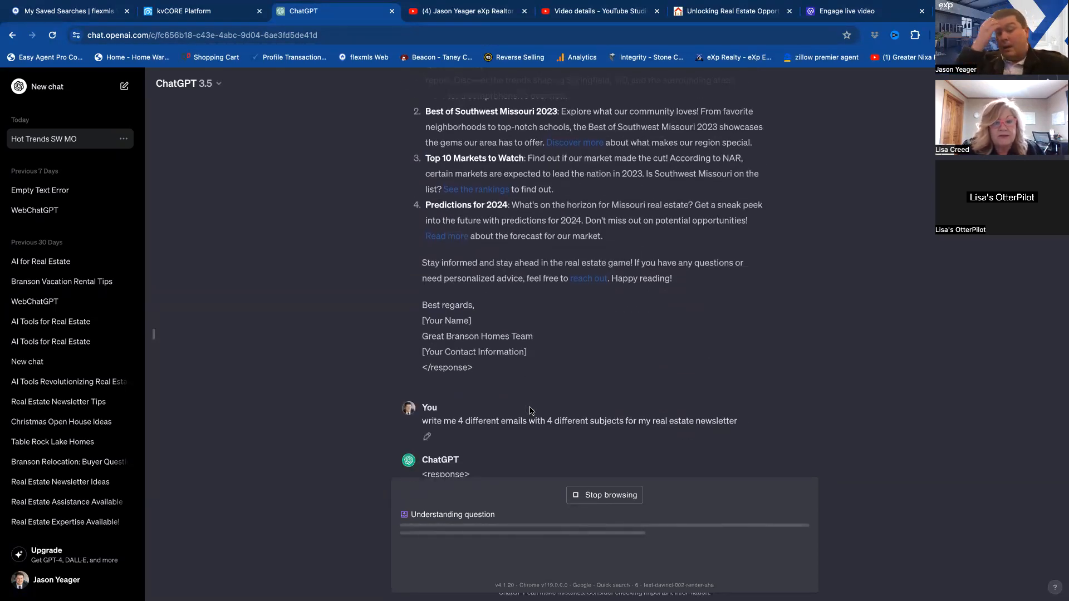
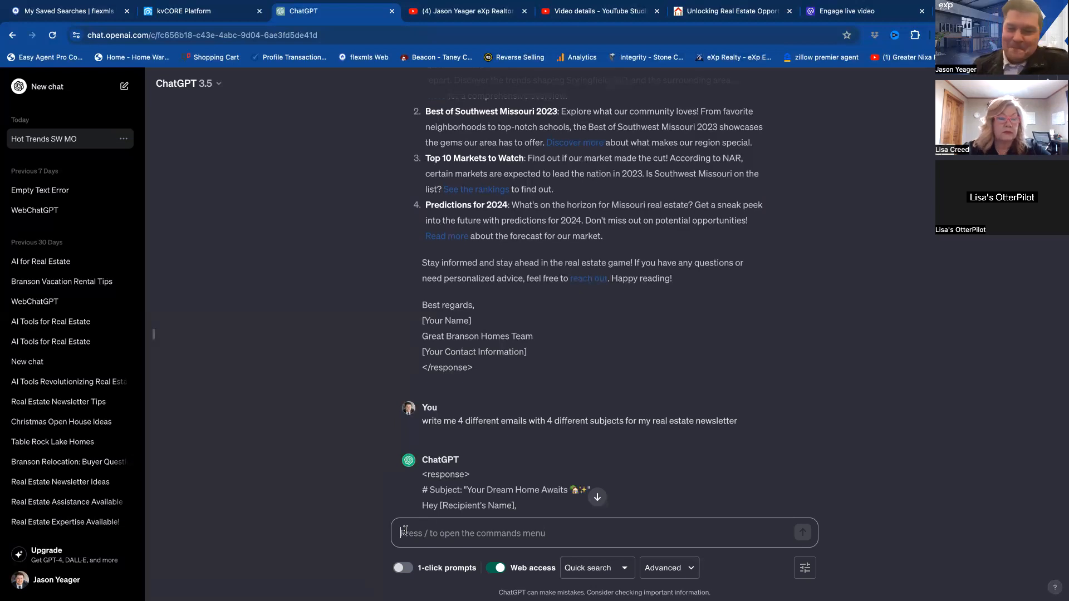
# Step: Read through the generated list of newsletter topics from the first to the last item
pyautogui.scroll(-20, 539, 465)
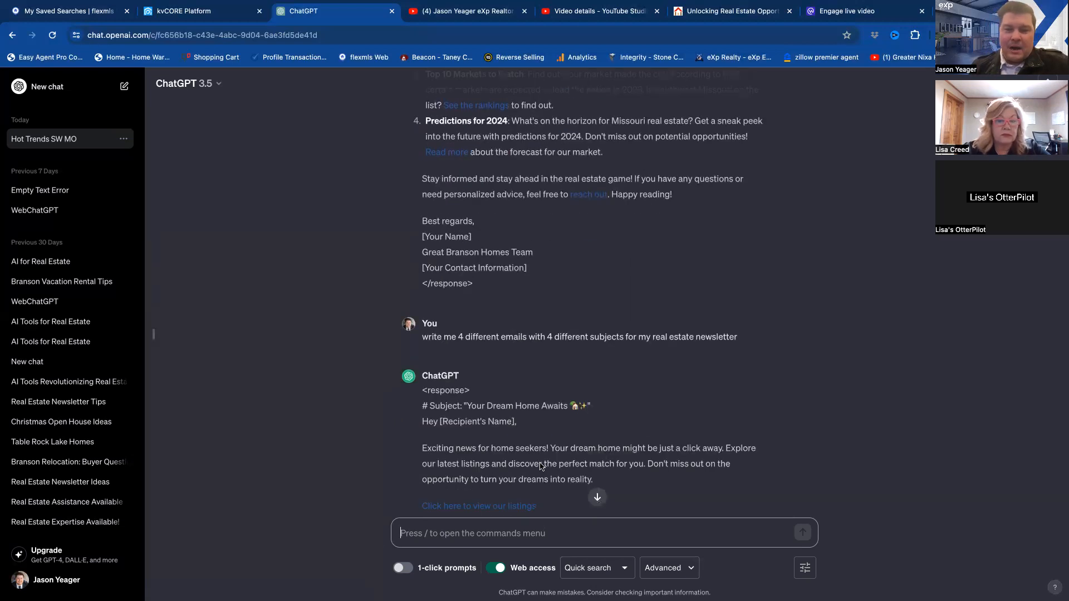
pyautogui.scroll(-10, 539, 466)
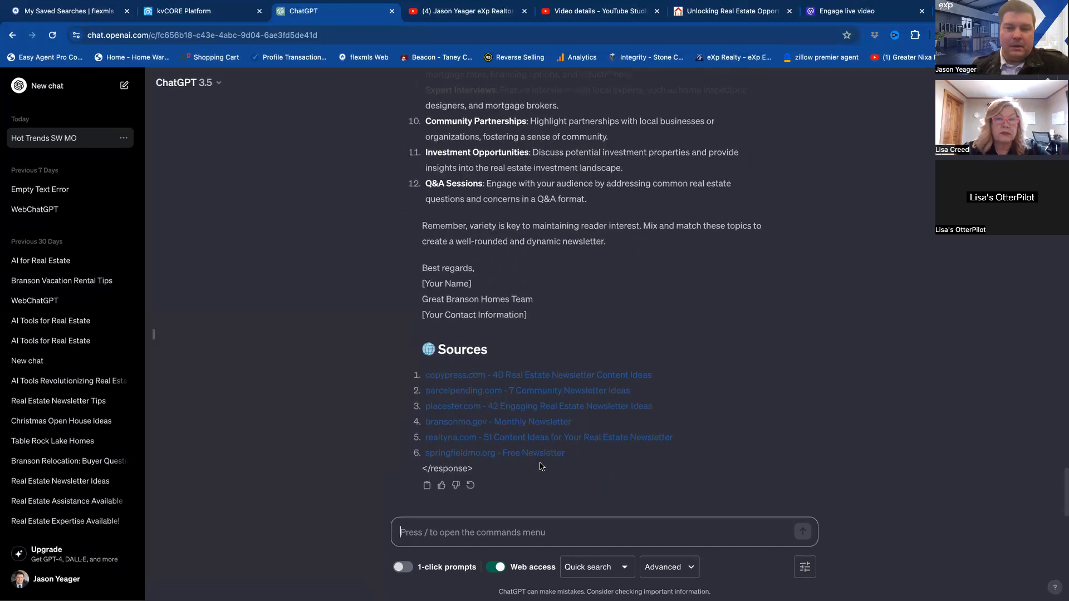
pyautogui.scroll(12, 540, 464)
pyautogui.scroll(5, 539, 465)
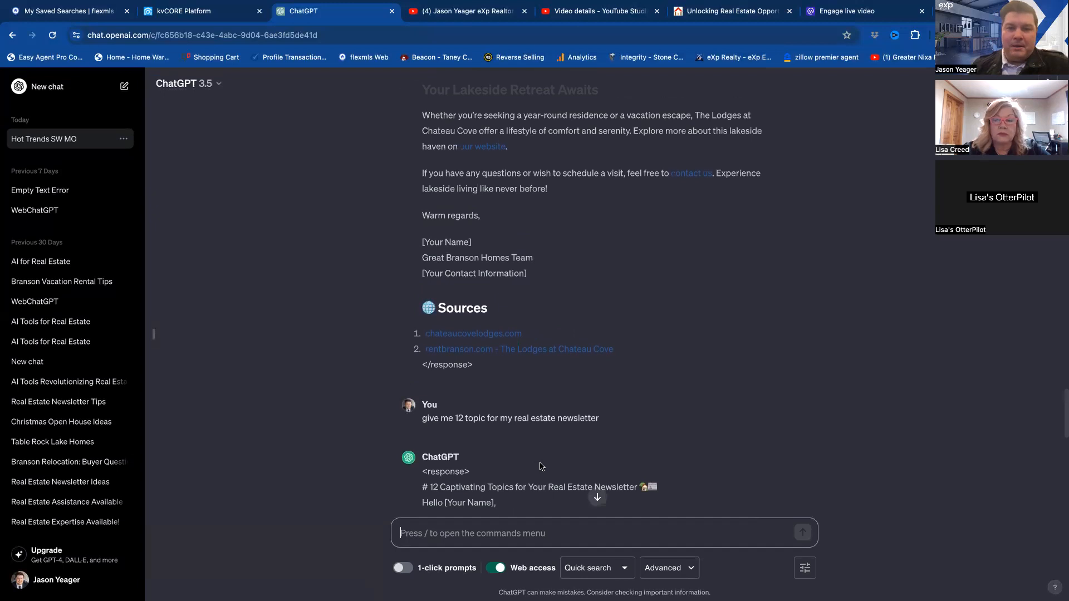
pyautogui.scroll(-2, 539, 465)
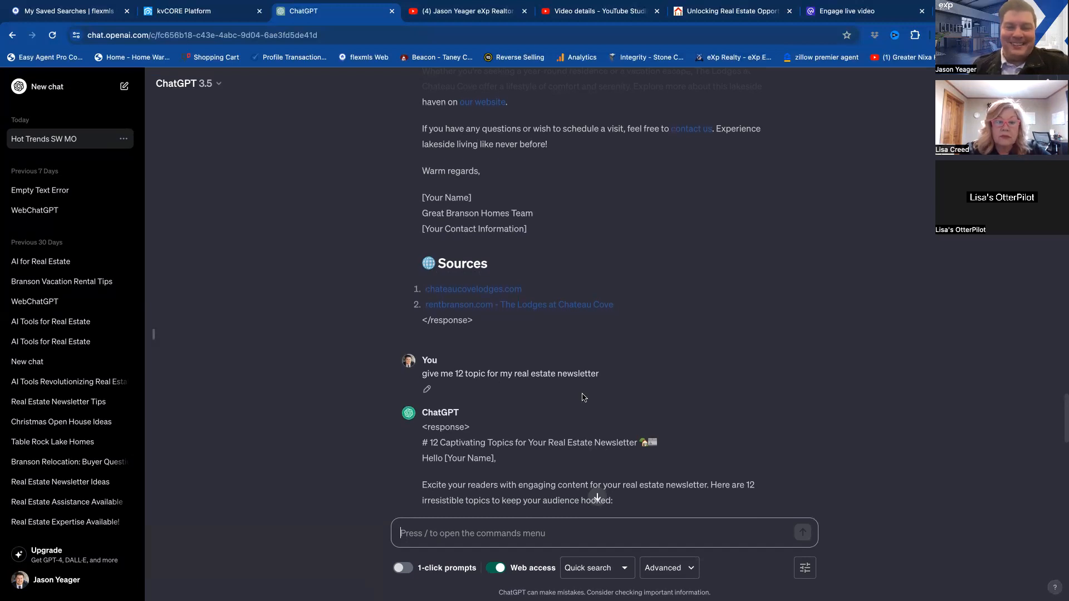
pyautogui.scroll(-5, 583, 397)
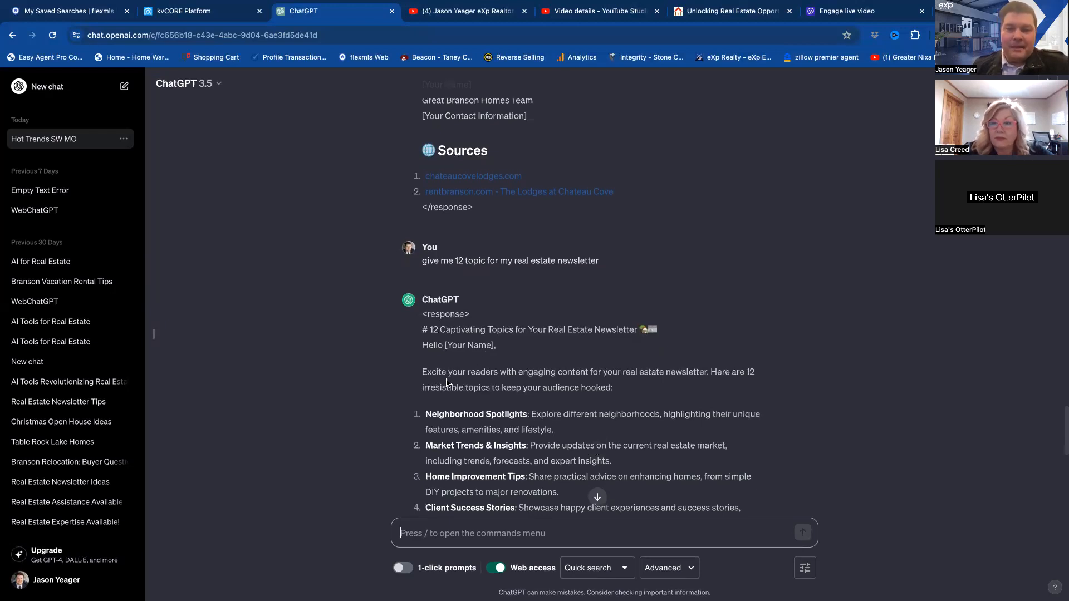
pyautogui.scroll(-2, 529, 379)
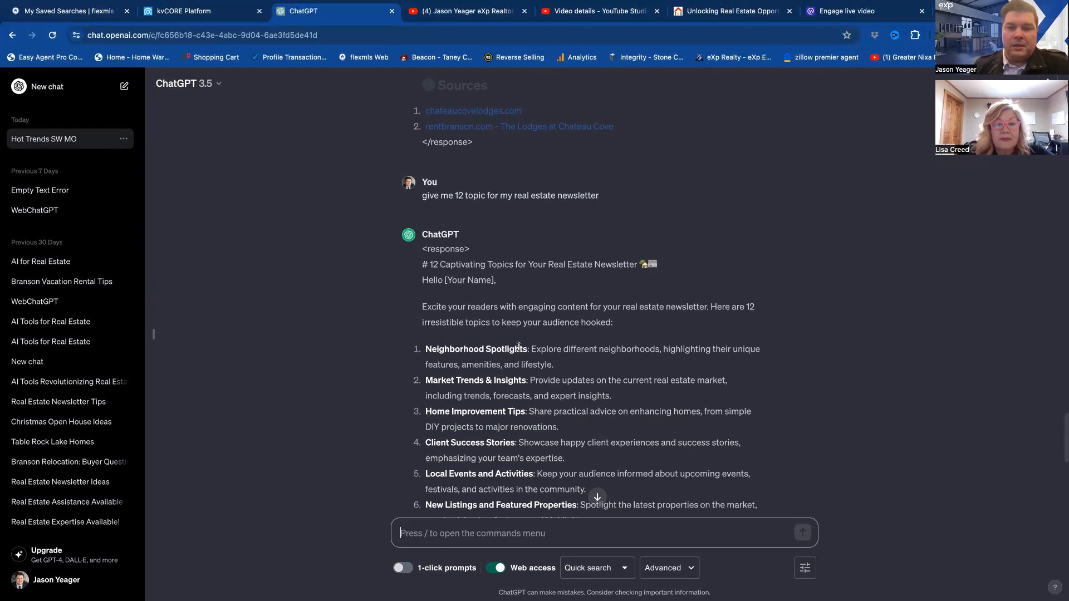
pyautogui.scroll(-3, 519, 347)
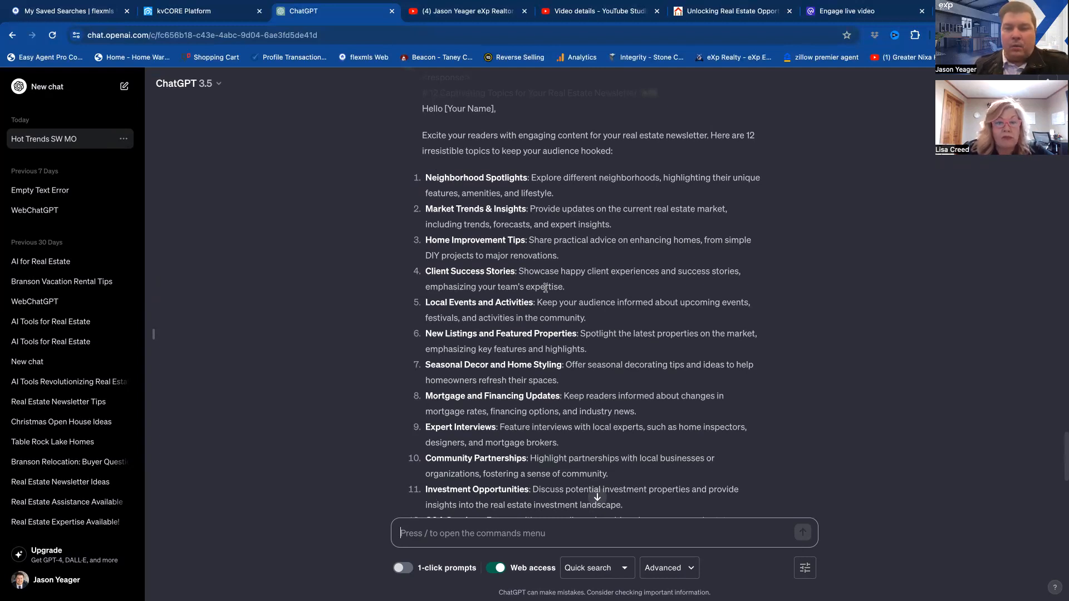
pyautogui.scroll(-2, 549, 289)
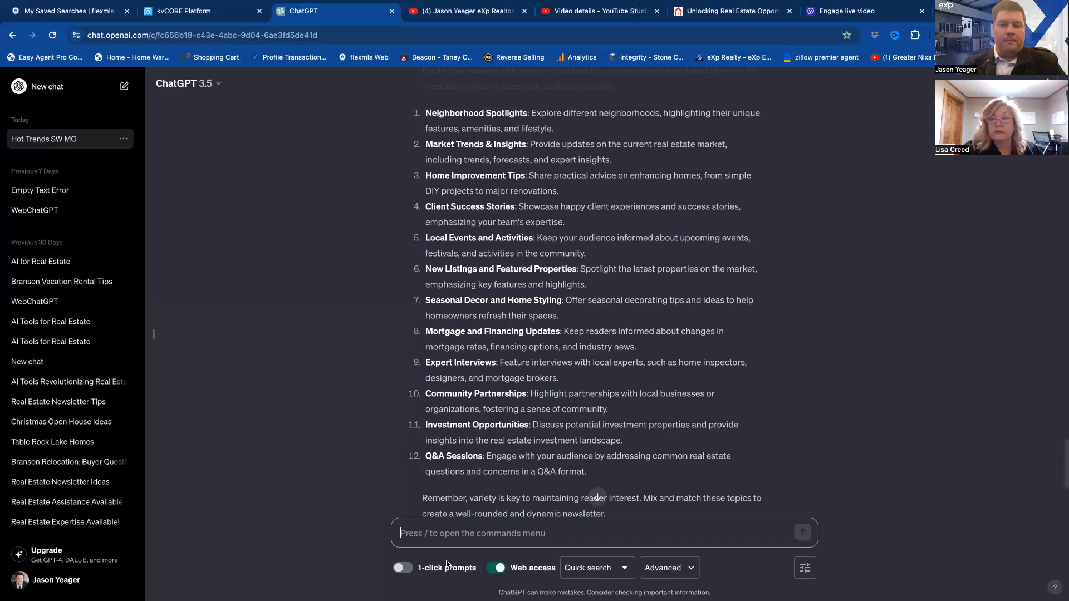
# Step: Submit the ChatGPT prompt "write me an email on a neighborhood spotlight featuring The Lodges at Chateau Cove in Branson"
pyautogui.write('wri')
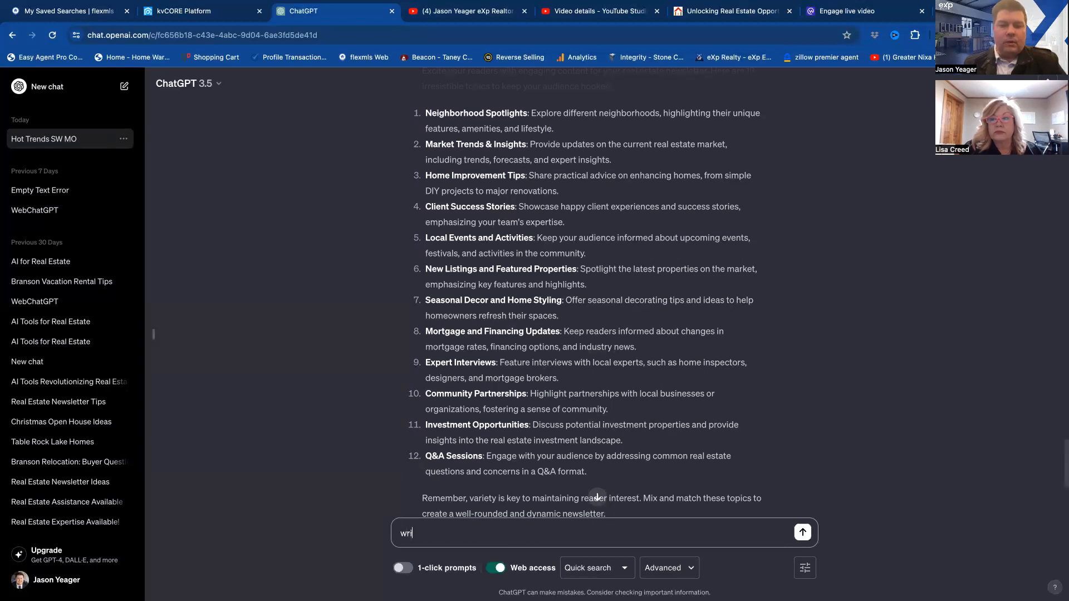
pyautogui.write('te me a ')
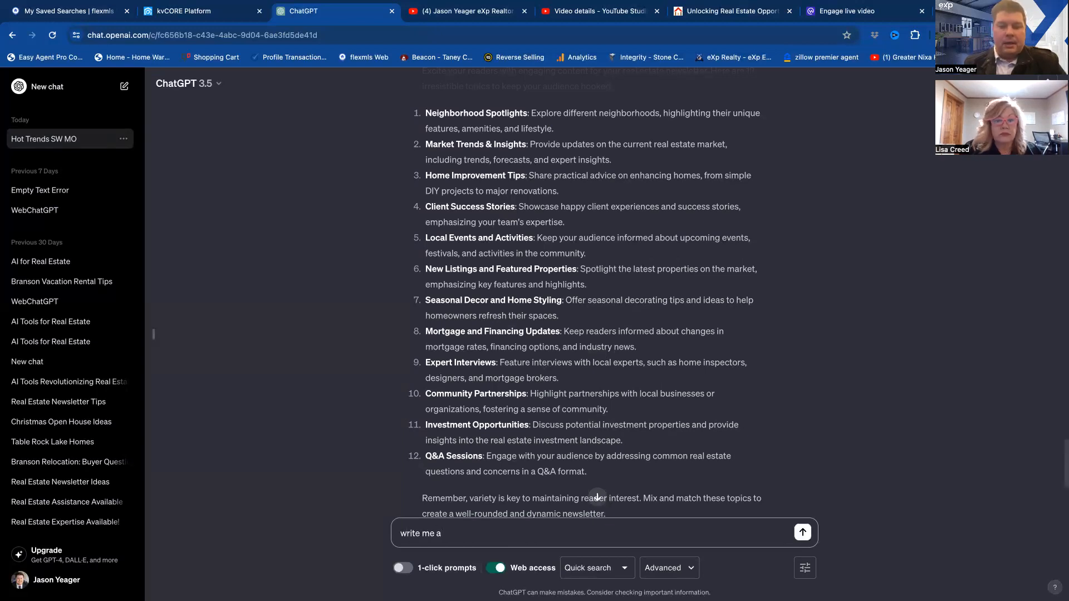
pyautogui.write('email')
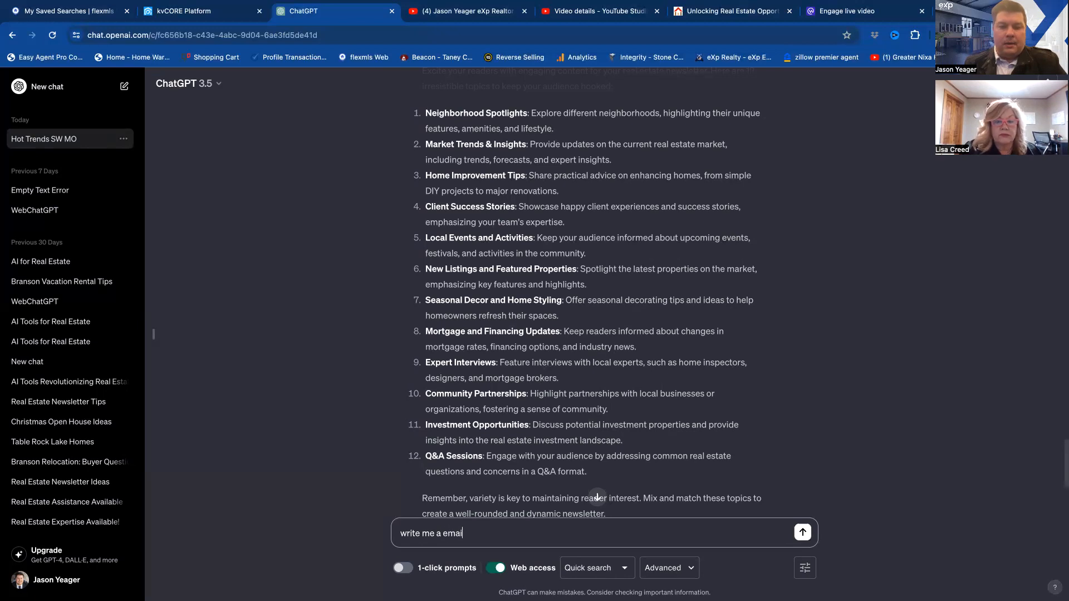
pyautogui.press('BackSpace')
pyautogui.press('BackSpace')
pyautogui.press('BackSpace')
pyautogui.press('BackSpace')
pyautogui.press('BackSpace')
pyautogui.press('BackSpace')
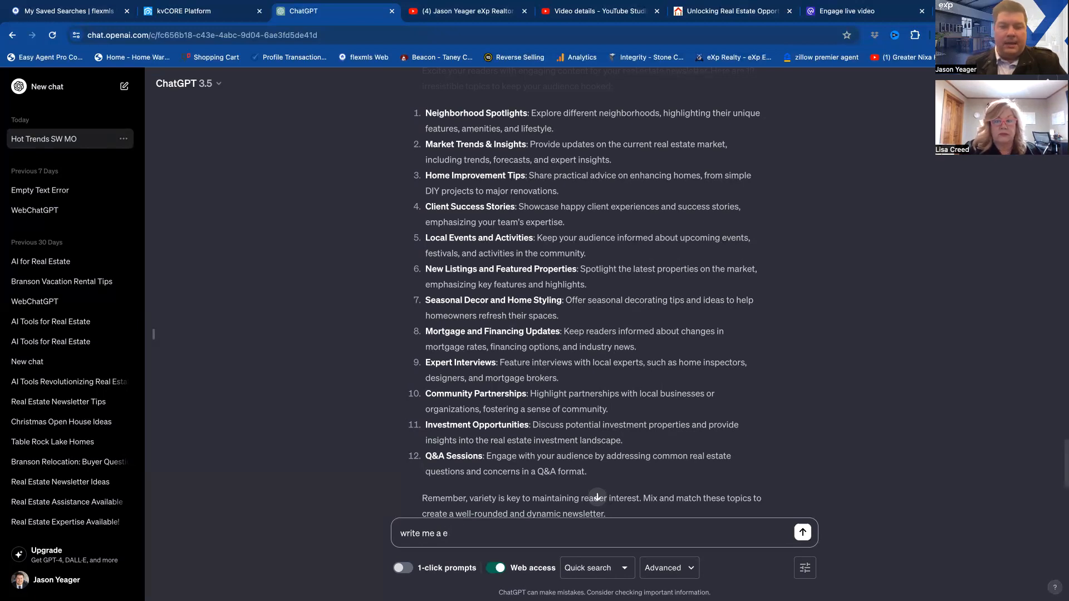
pyautogui.write('n email')
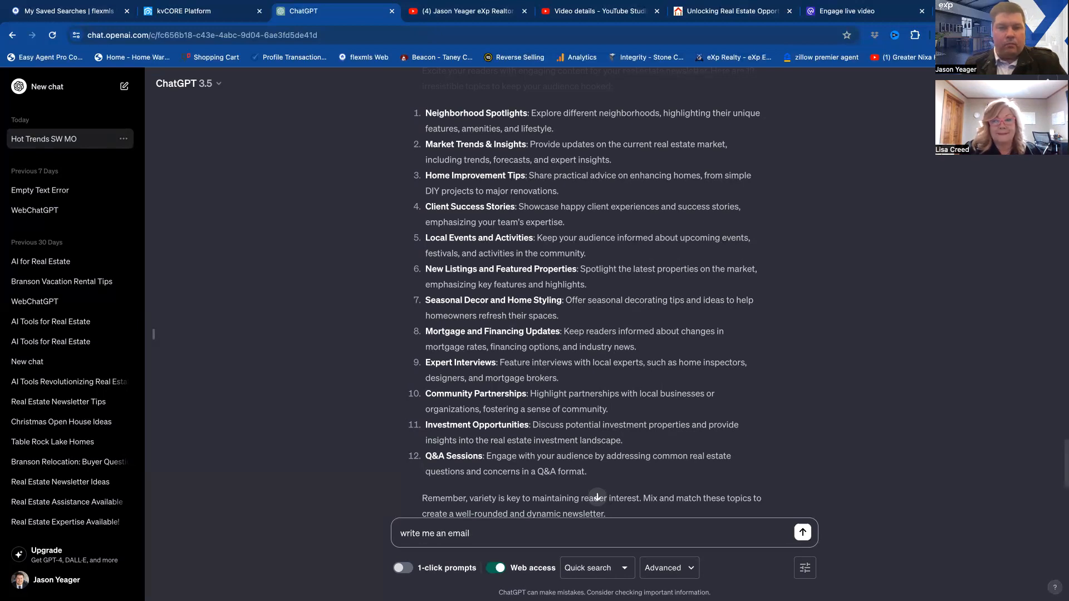
pyautogui.write(' a')
pyautogui.press('BackSpace')
pyautogui.write('on')
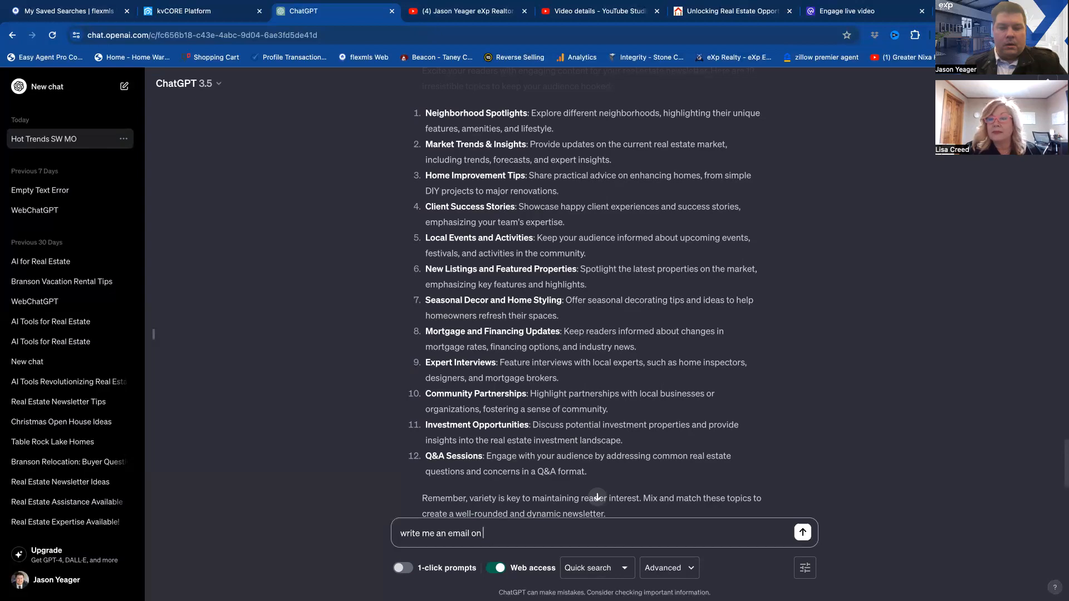
pyautogui.write(' a neighbor')
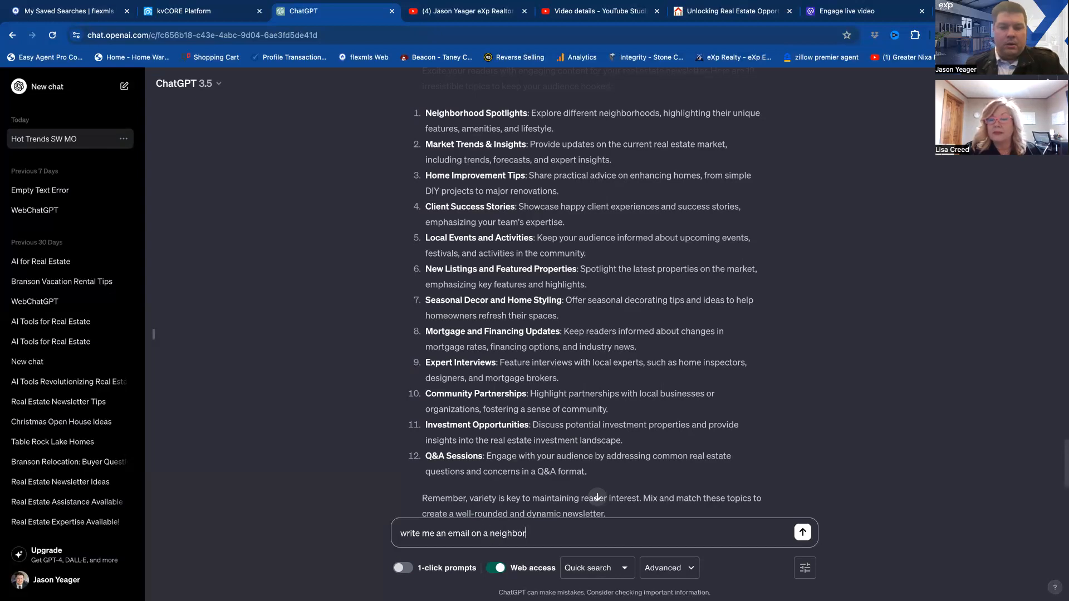
pyautogui.write('hood spotl')
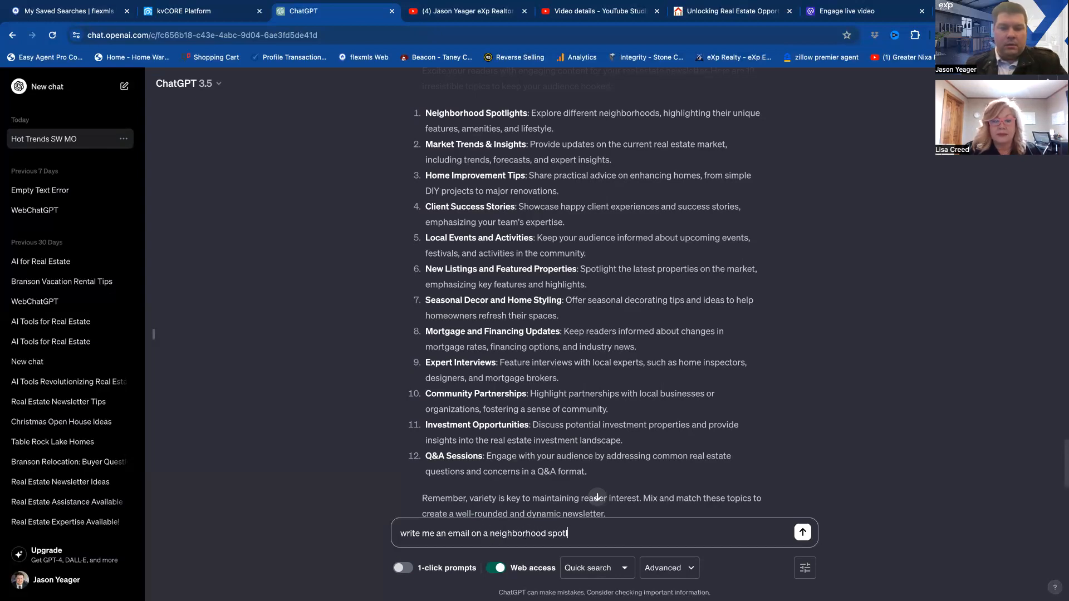
pyautogui.write('ight')
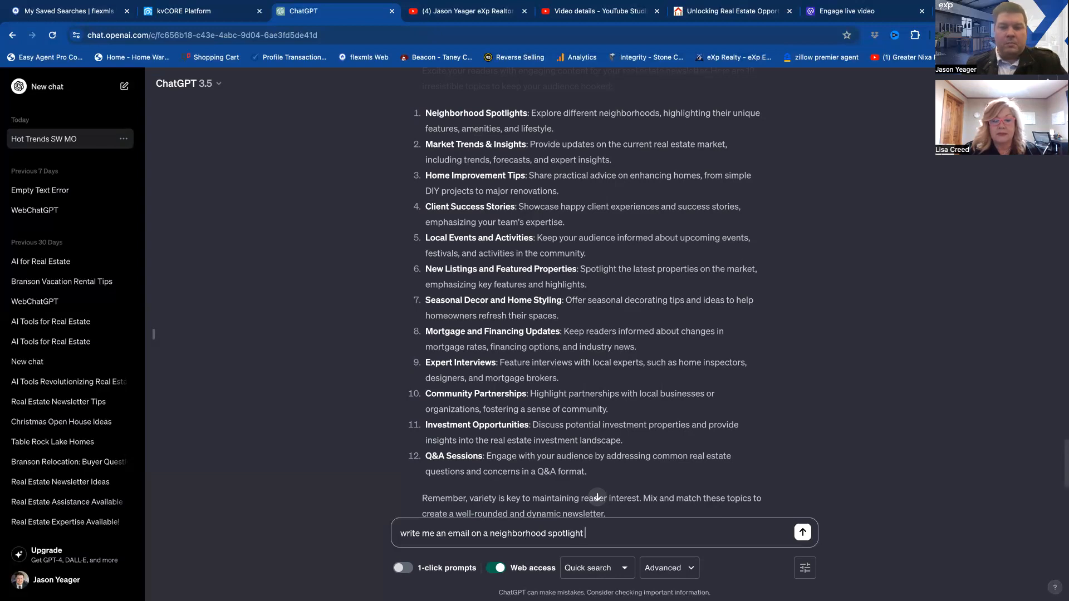
pyautogui.write(' featuring ')
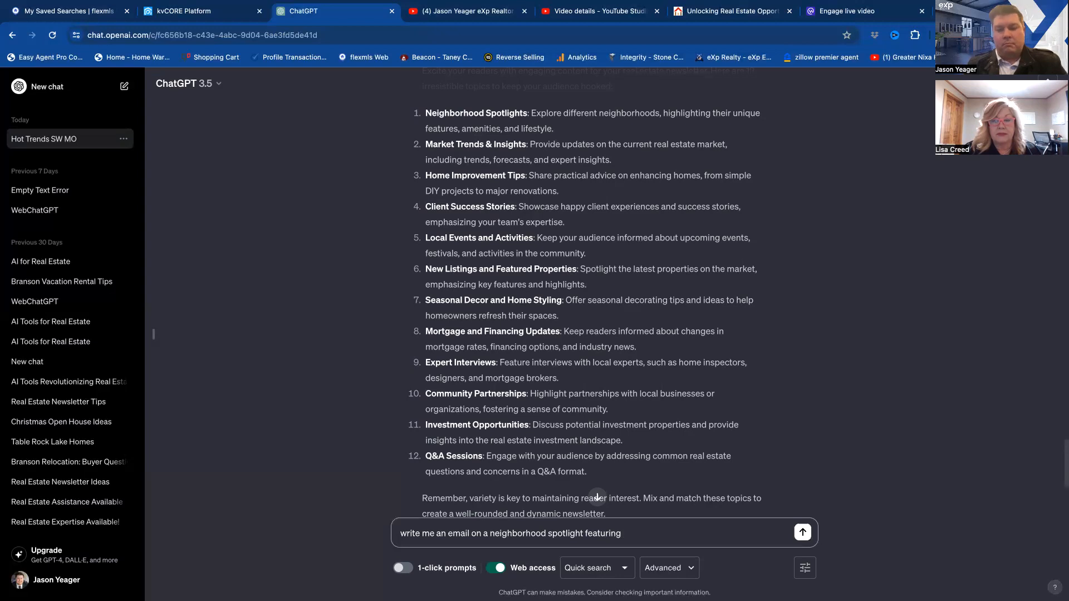
pyautogui.write('Chatea')
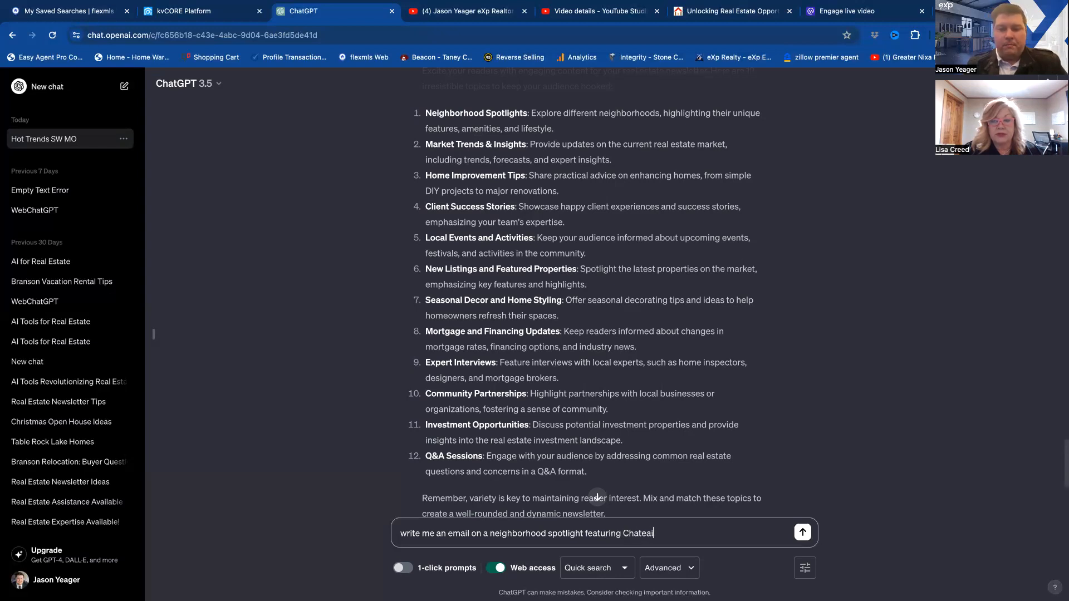
pyautogui.write('u Cove')
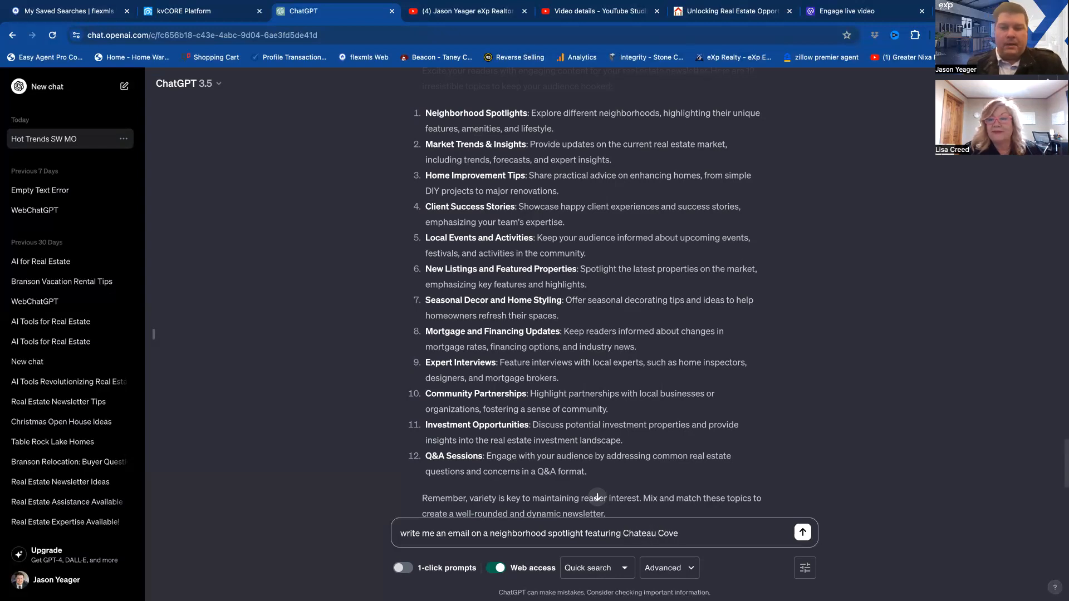
pyautogui.press('BackSpace')
pyautogui.press('BackSpace')
pyautogui.press('BackSpace')
pyautogui.press('BackSpace')
pyautogui.press('BackSpace')
pyautogui.press('BackSpace')
pyautogui.press('BackSpace')
pyautogui.press('BackSpace')
pyautogui.press('BackSpace')
pyautogui.press('BackSpace')
pyautogui.press('BackSpace')
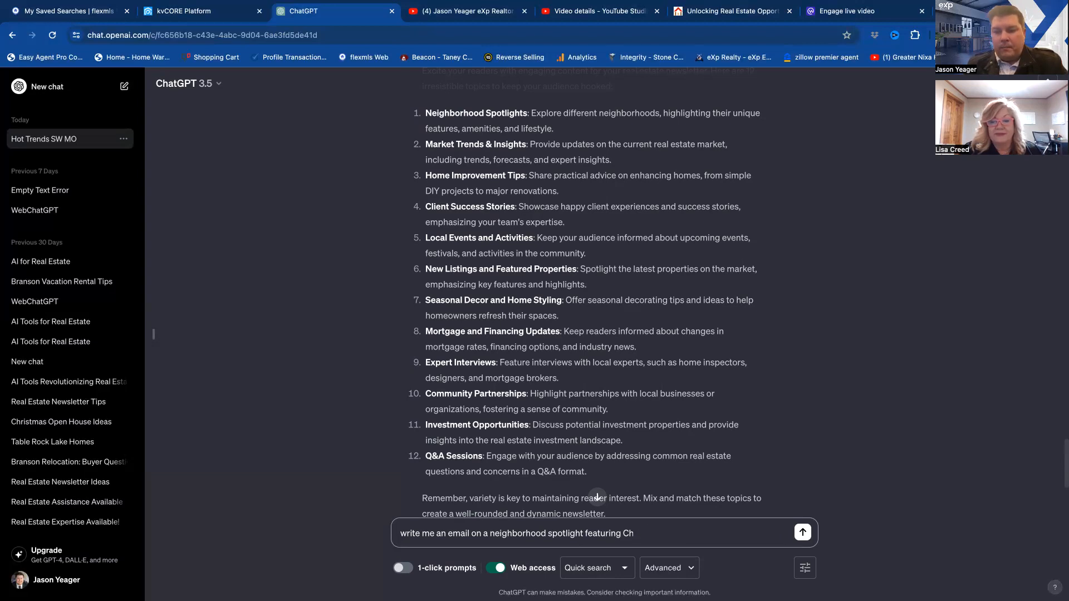
pyautogui.write('The Lod')
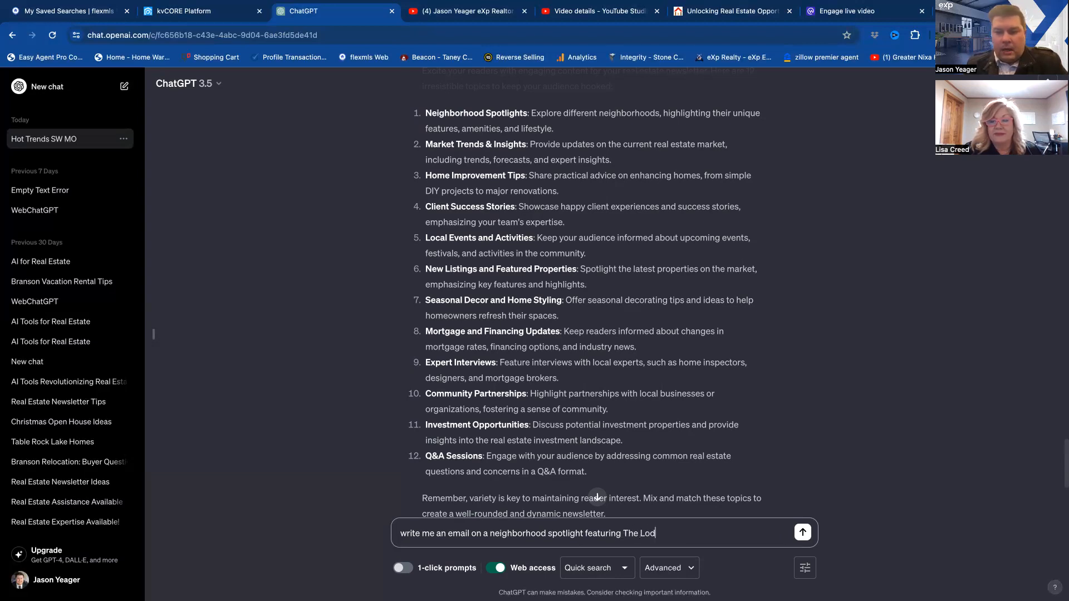
pyautogui.write('ges at Chat')
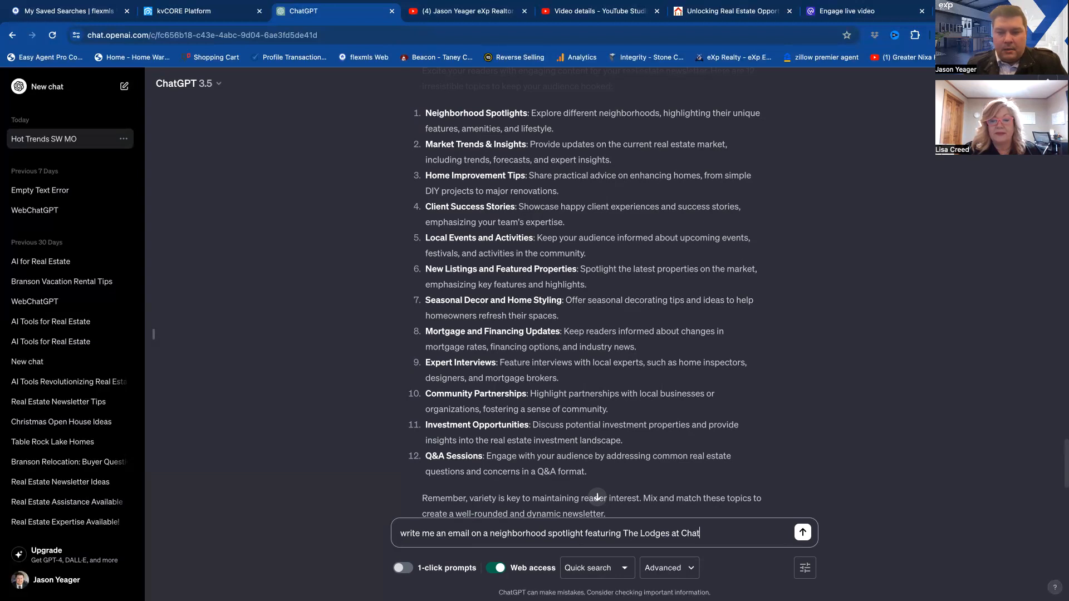
pyautogui.write('eau Cove')
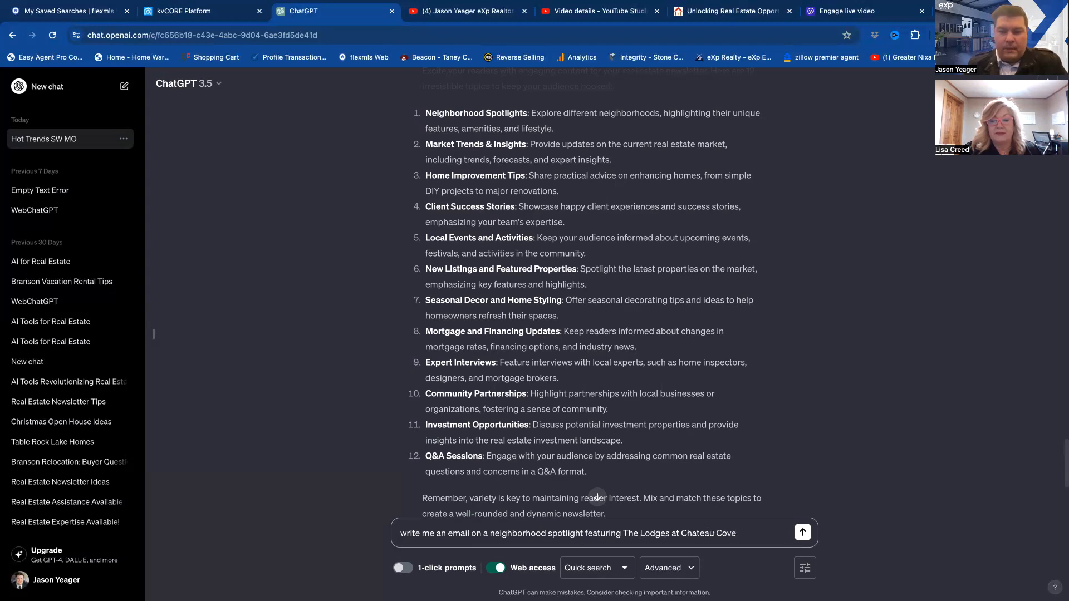
pyautogui.write(' in Brnasc')
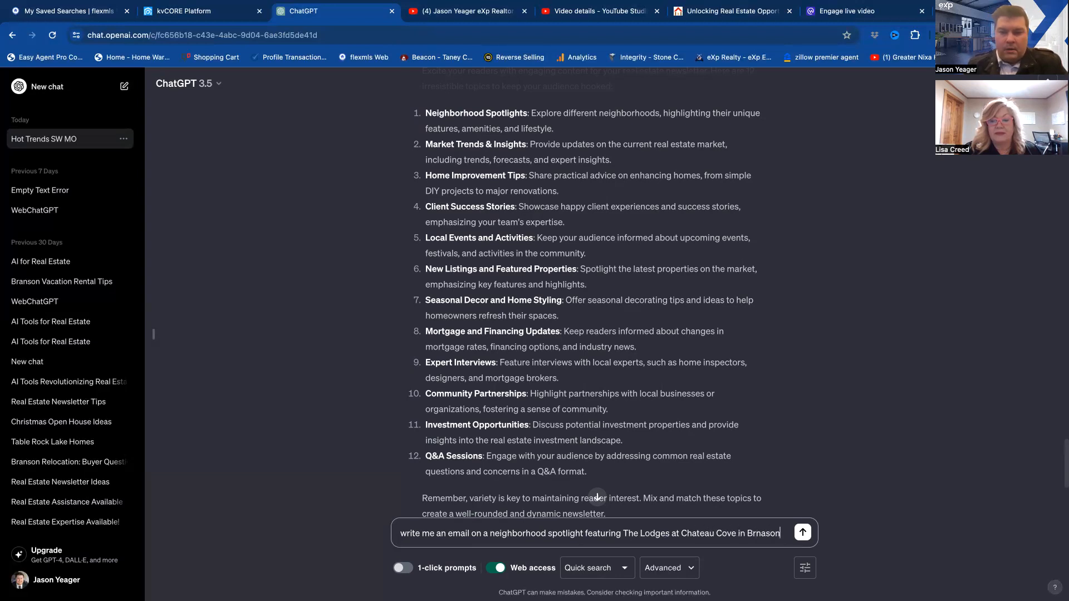
pyautogui.press('BackSpace')
pyautogui.press('BackSpace')
pyautogui.press('BackSpace')
pyautogui.press('BackSpace')
pyautogui.write('anson')
pyautogui.press('Return')
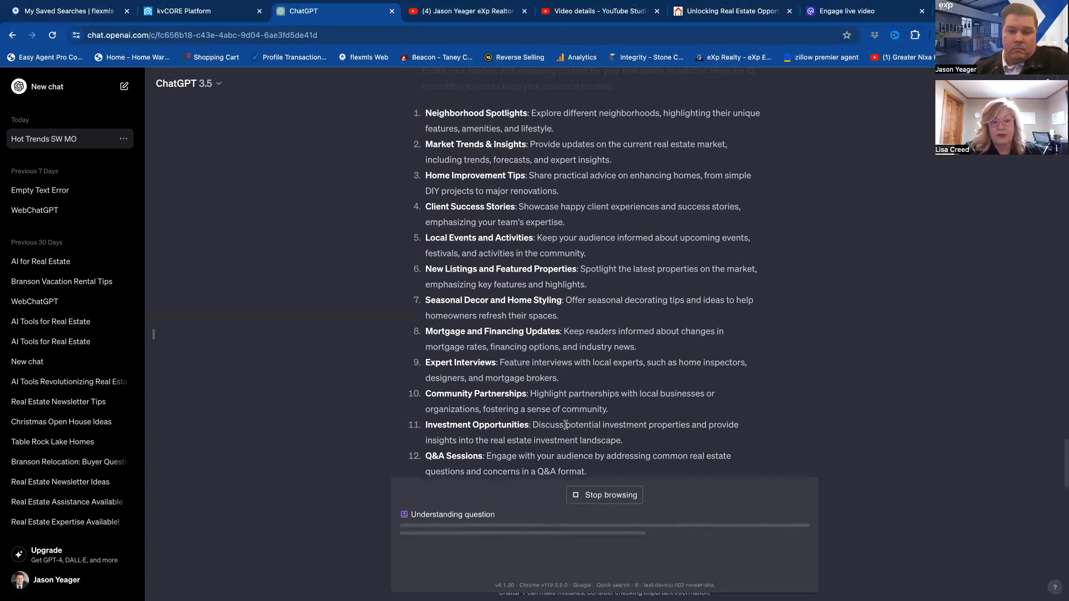
# Step: Read through the generated neighborhood spotlight email from its introduction to the sign-off and P.S. line
pyautogui.scroll(-1, 565, 425)
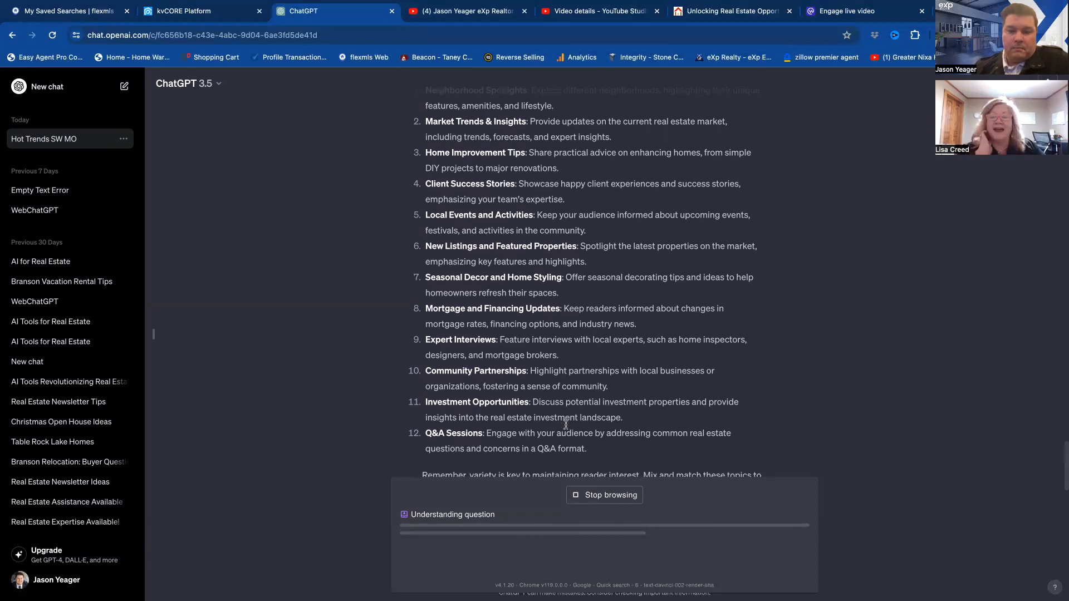
pyautogui.scroll(-3, 565, 425)
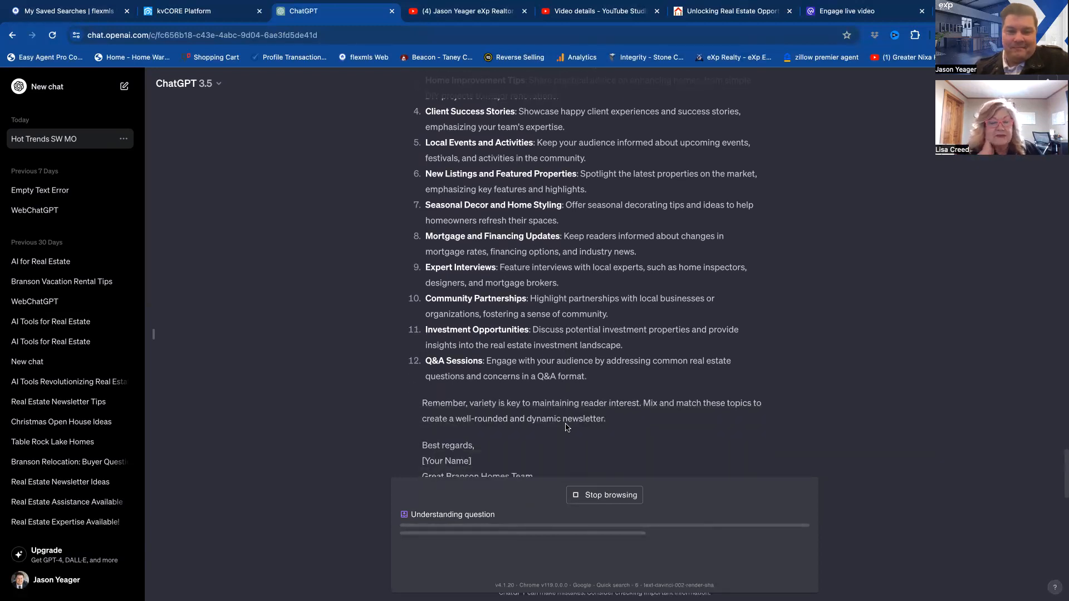
pyautogui.scroll(-1, 566, 427)
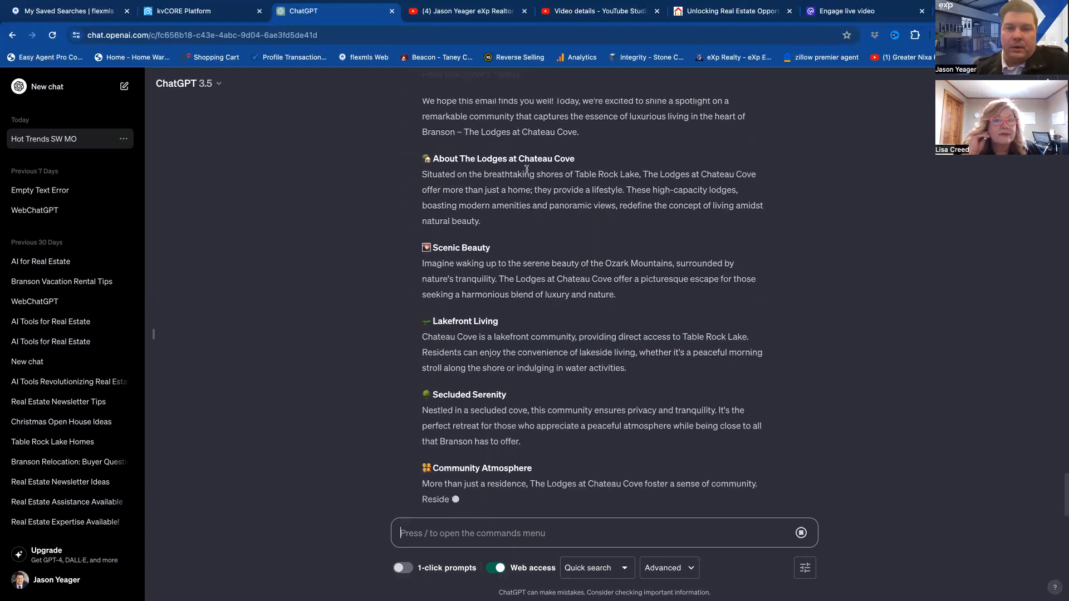
pyautogui.scroll(1, 526, 169)
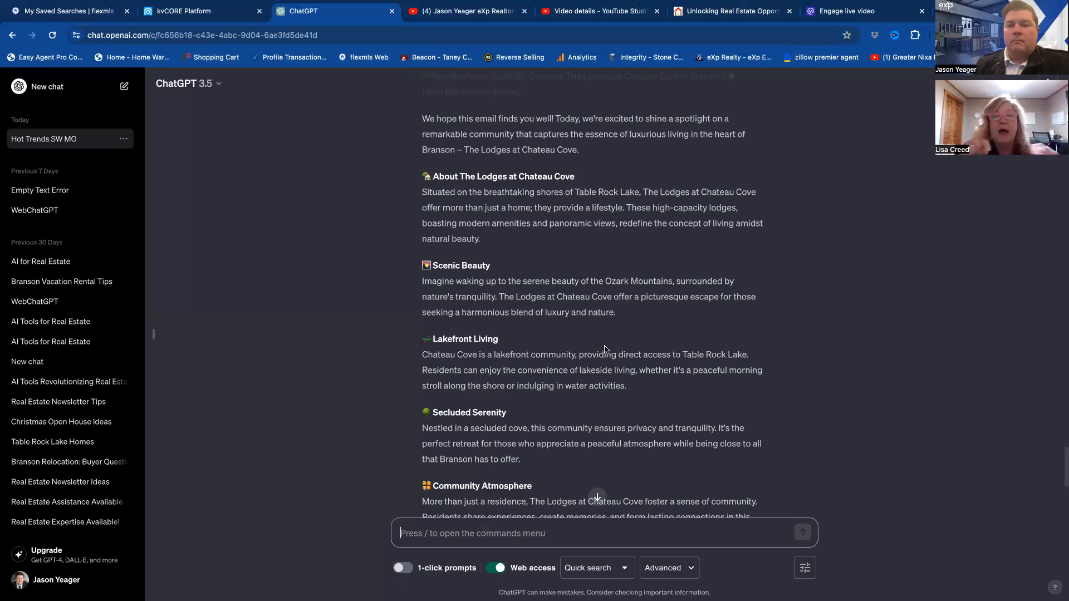
pyautogui.scroll(-1, 605, 349)
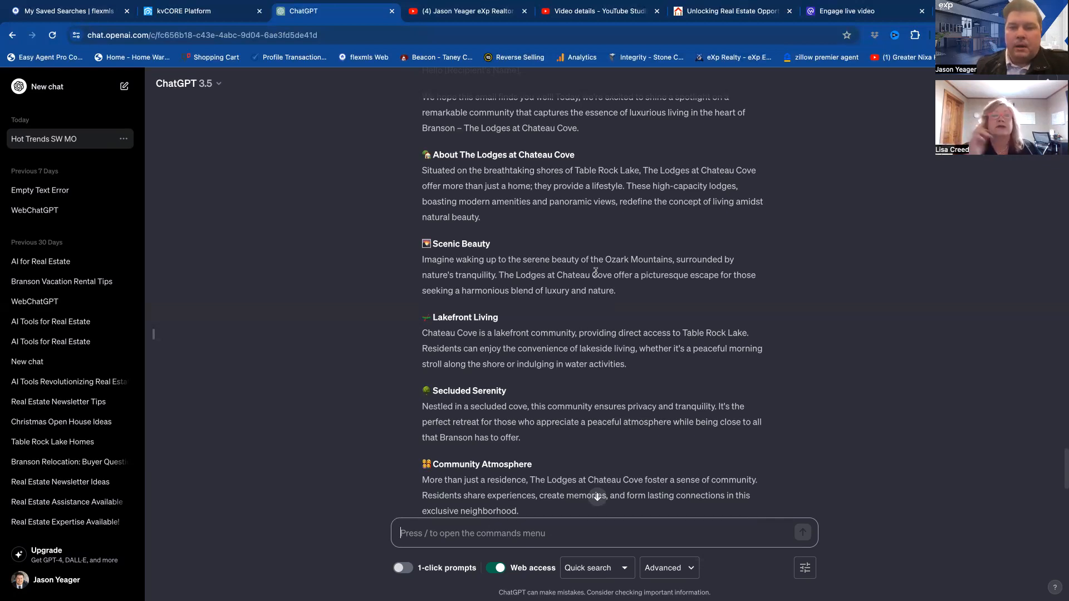
pyautogui.scroll(-3, 595, 271)
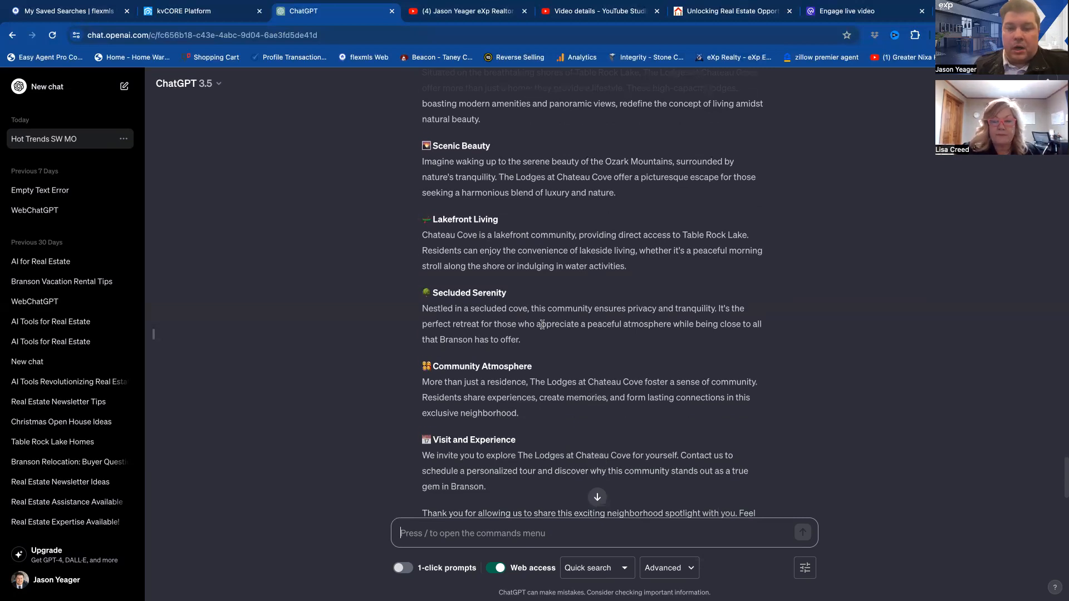
pyautogui.scroll(-5, 541, 325)
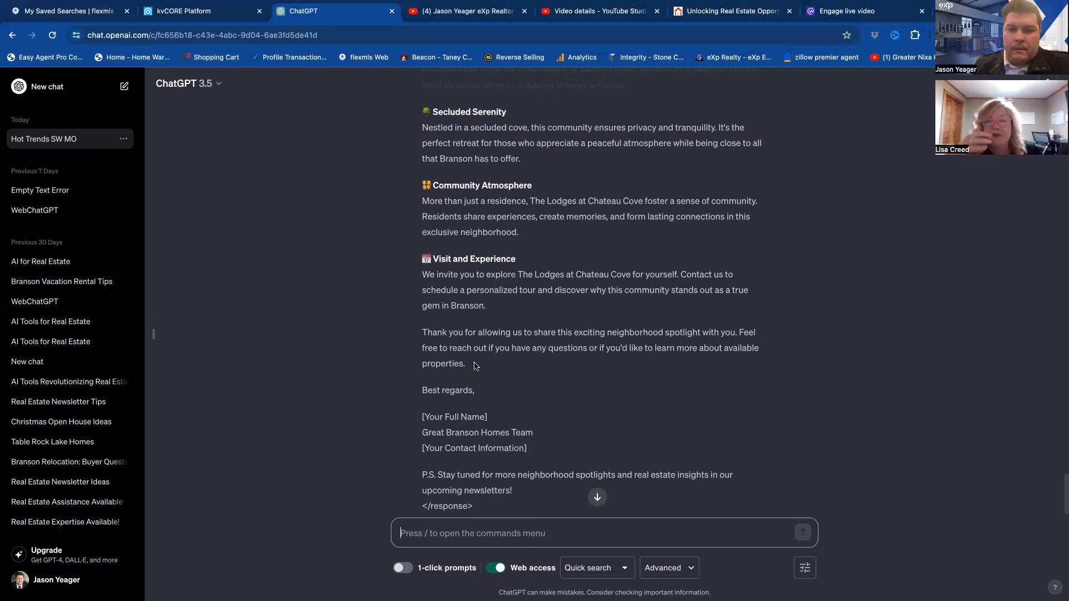
pyautogui.moveTo(475, 365); pyautogui.dragTo(438, 350)
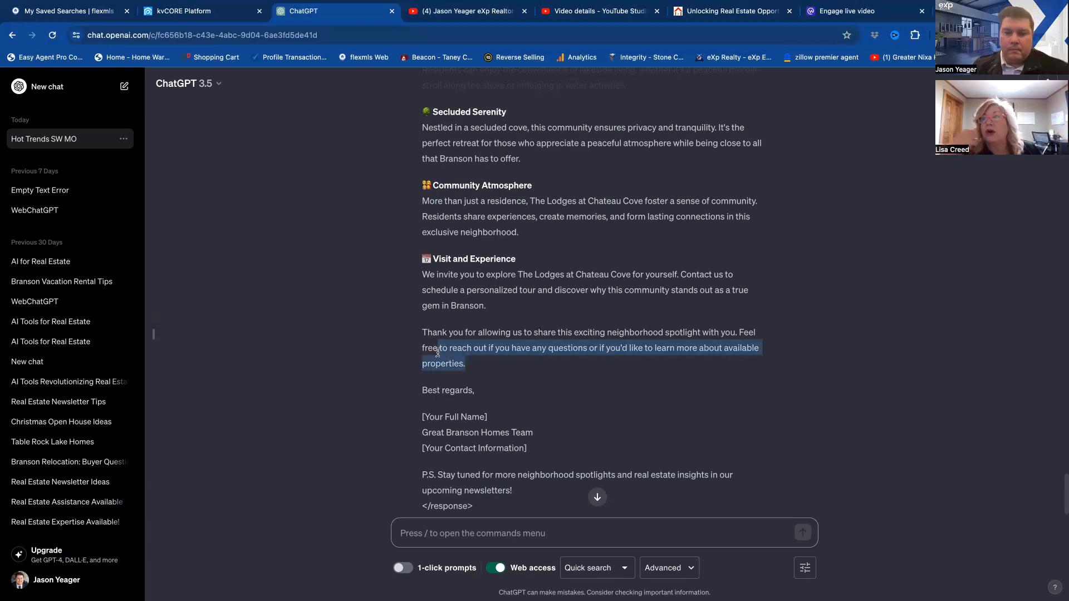
pyautogui.click(528, 370)
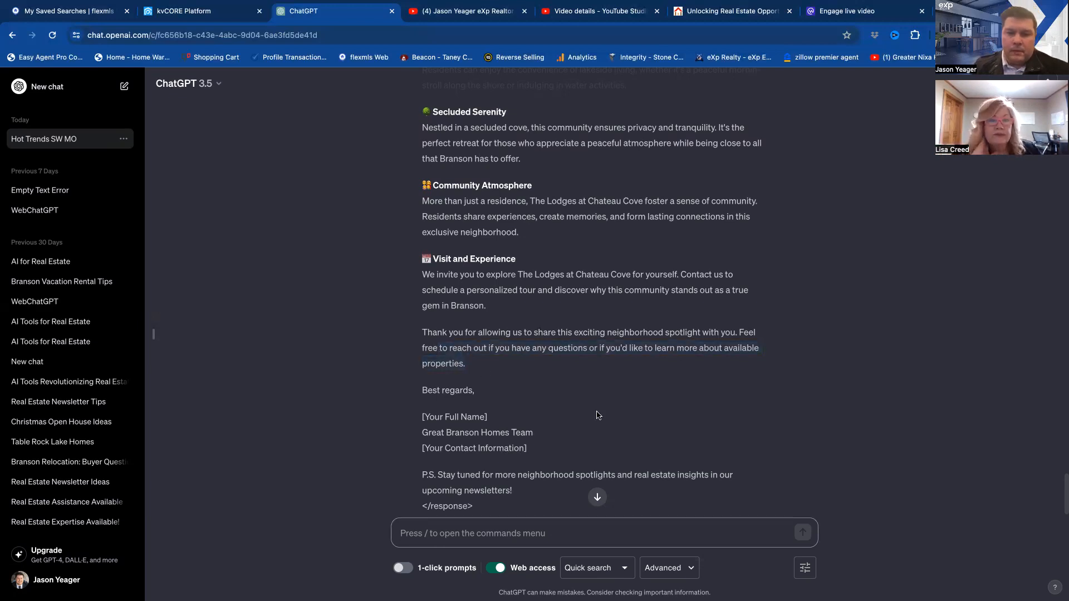
pyautogui.scroll(-1, 597, 415)
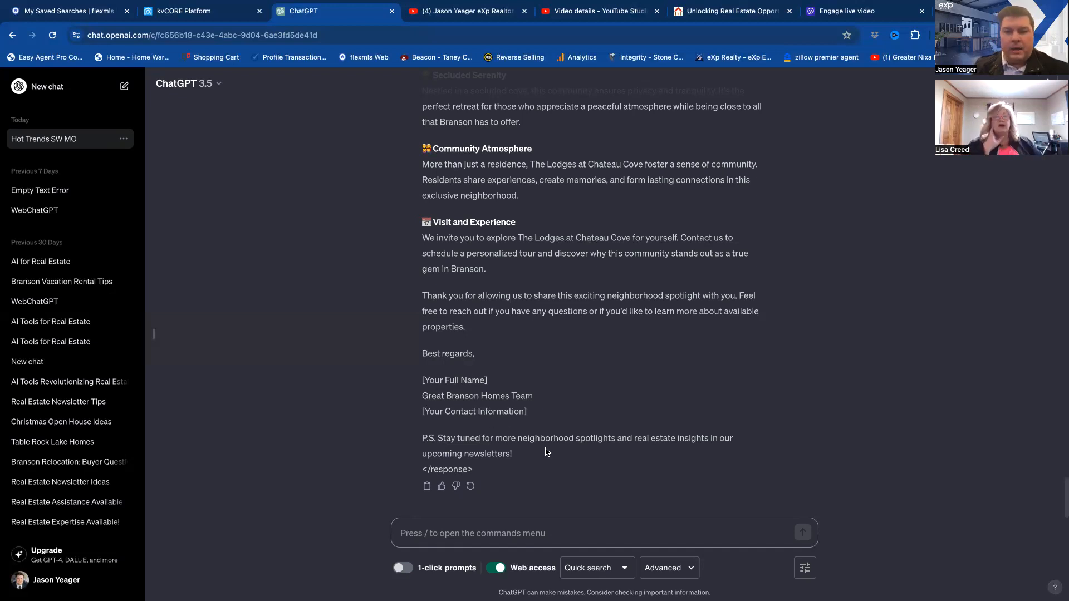
# Step: Select the generated email text from "We hope this email finds you well!" through the closing P.S. line
pyautogui.moveTo(528, 458); pyautogui.dragTo(338, 99)
pyautogui.moveTo(403, 290); pyautogui.dragTo(422, 433)
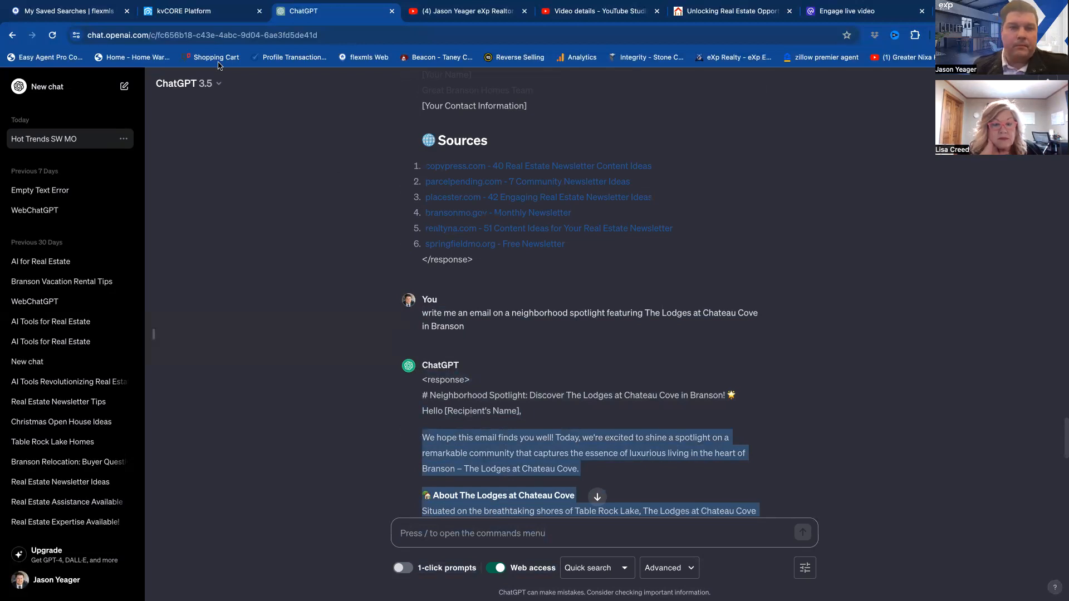
# Step: Return to the kvCORE template editor and save the new email template
pyautogui.click(211, 12)
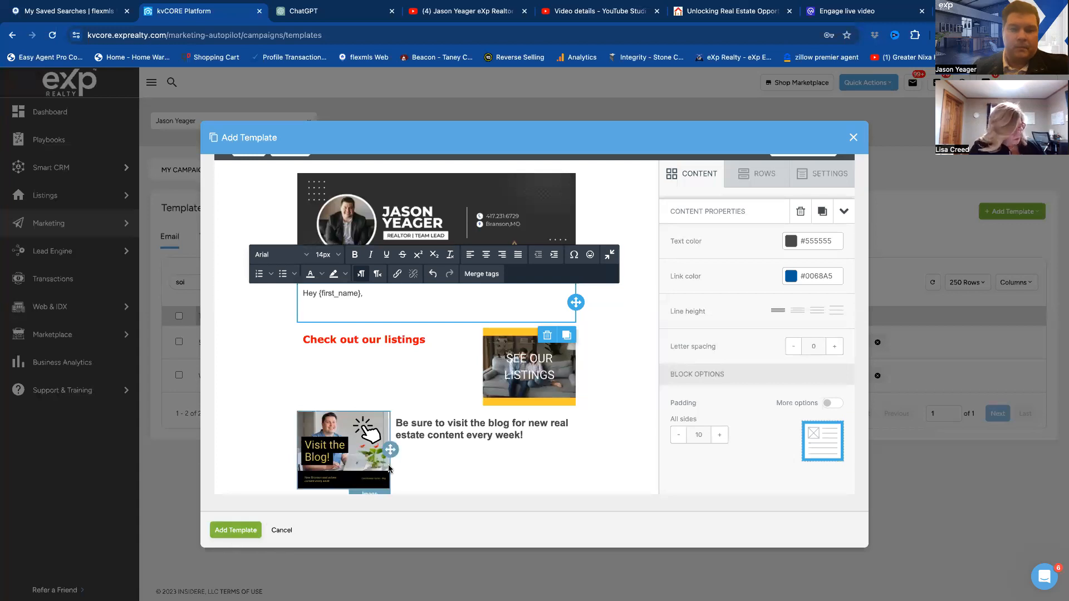
pyautogui.click(239, 531)
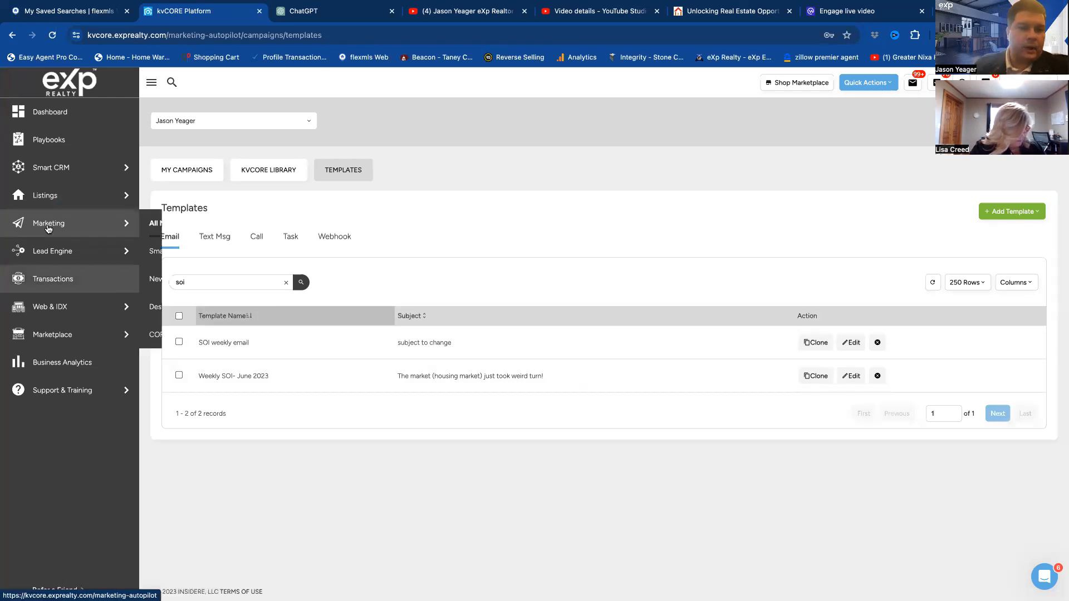
# Step: Go to the overview of all marketing tools and open Scheduled Mass Emails
pyautogui.moveTo(38, 226)
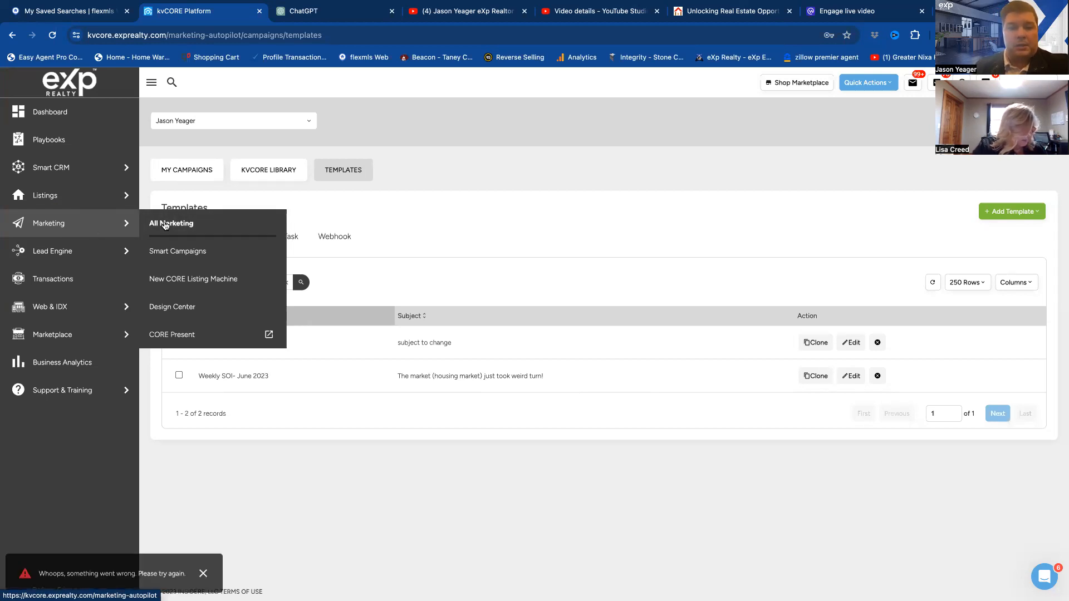
pyautogui.click(170, 224)
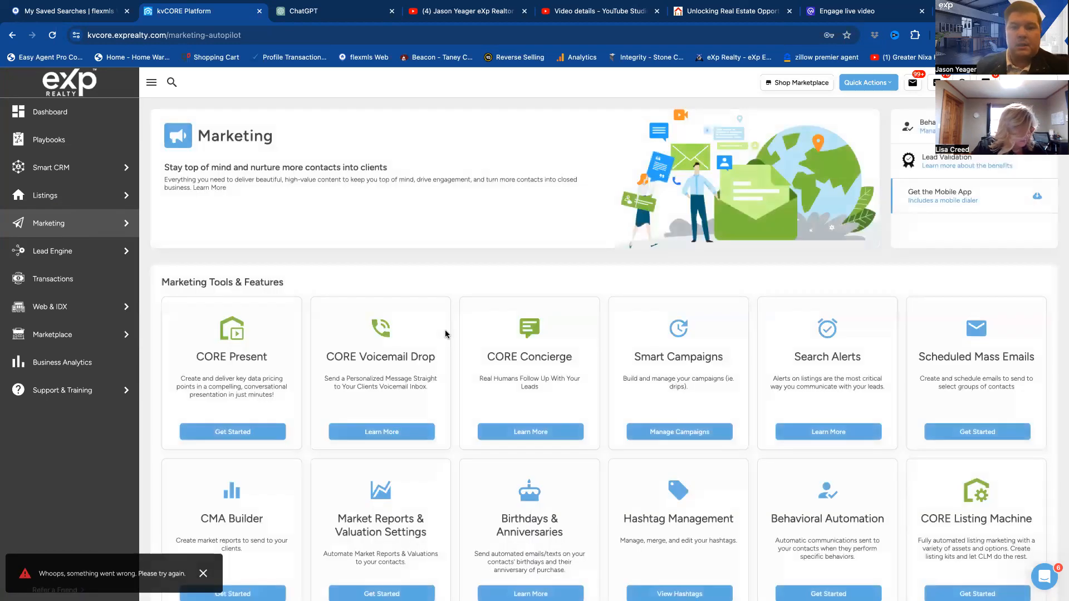
pyautogui.scroll(-1, 690, 382)
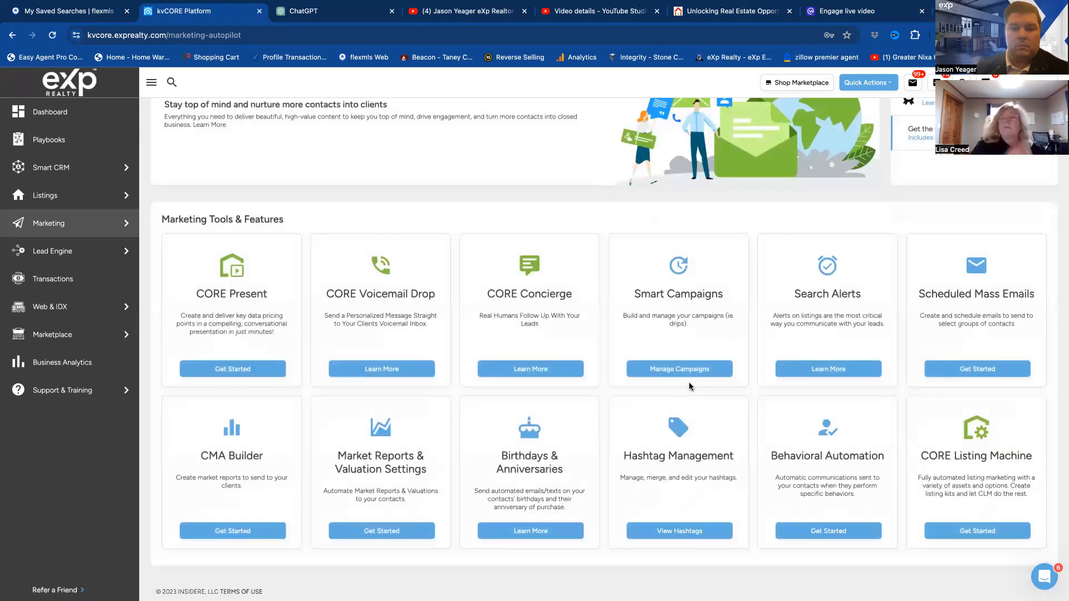
pyautogui.click(977, 369)
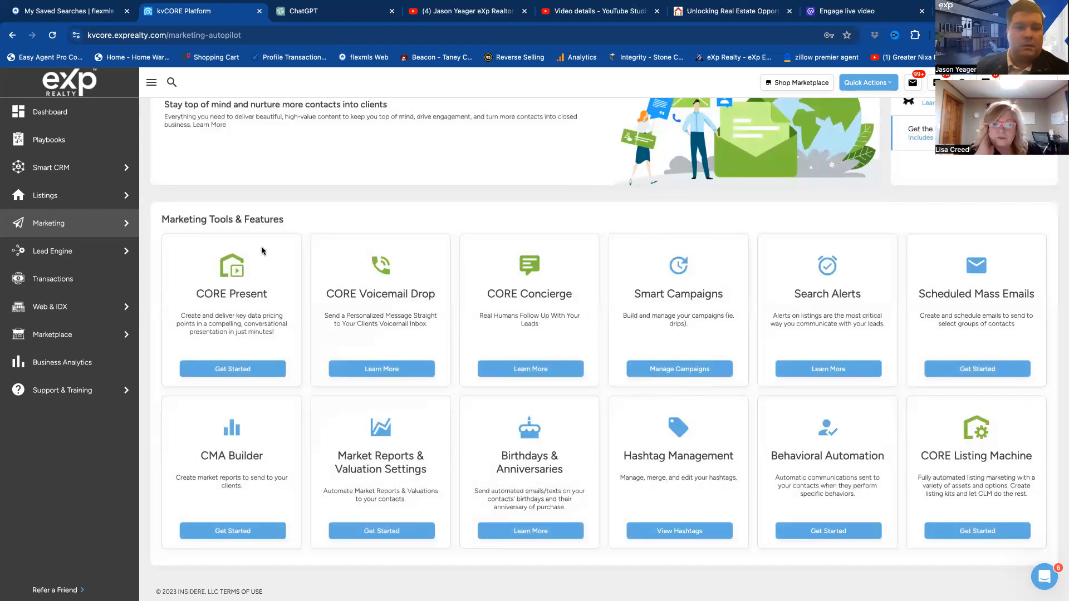
# Step: Open the Scheduled Mass Emails tool and start scheduling a new email
pyautogui.moveTo(69, 233)
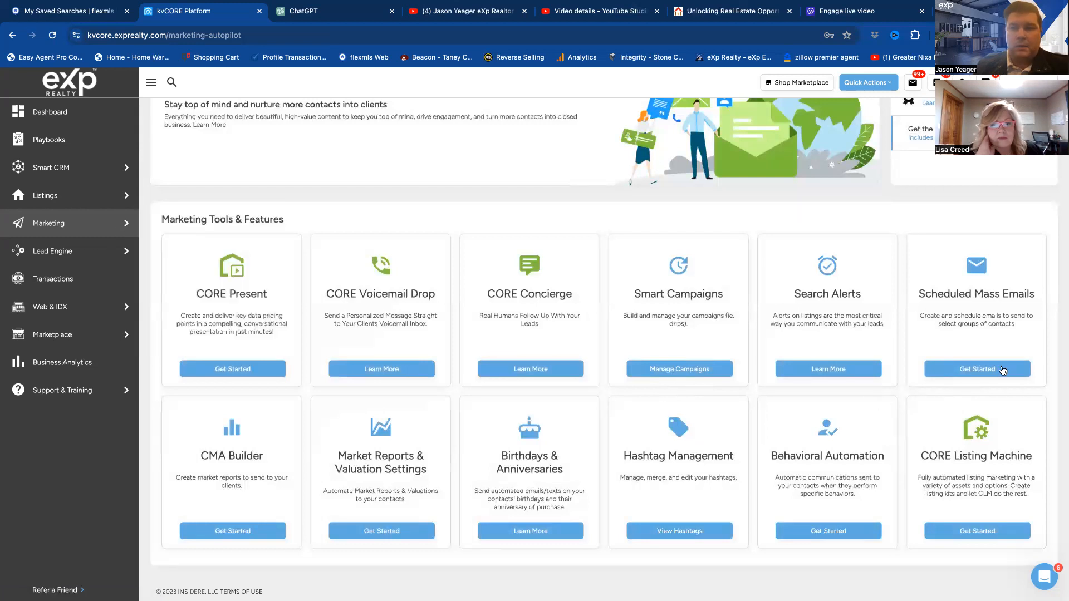
pyautogui.click(969, 372)
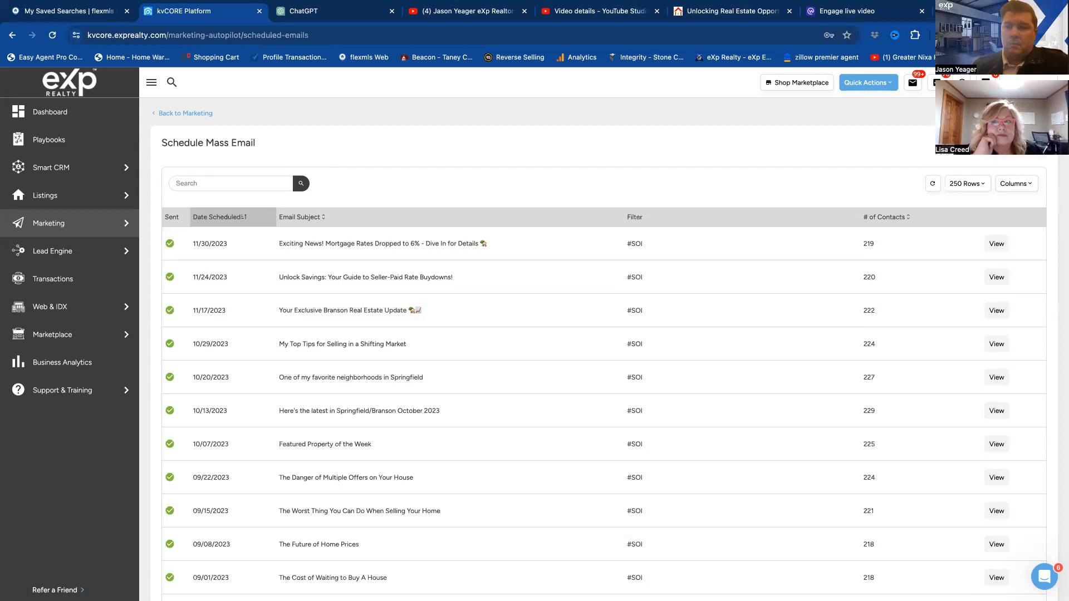
pyautogui.click(1005, 143)
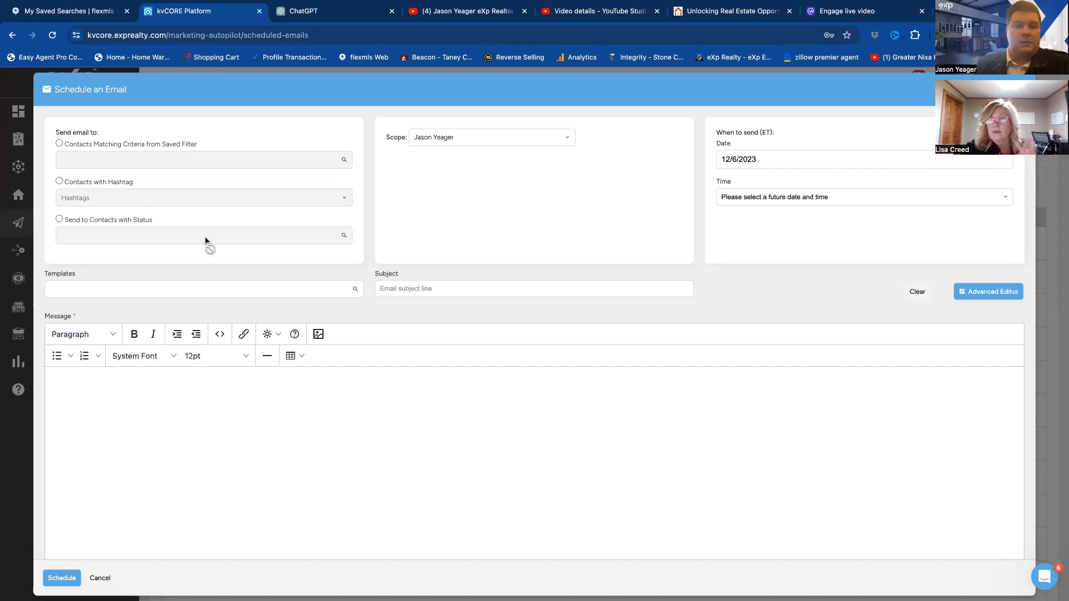
pyautogui.click(59, 219)
pyautogui.click(72, 238)
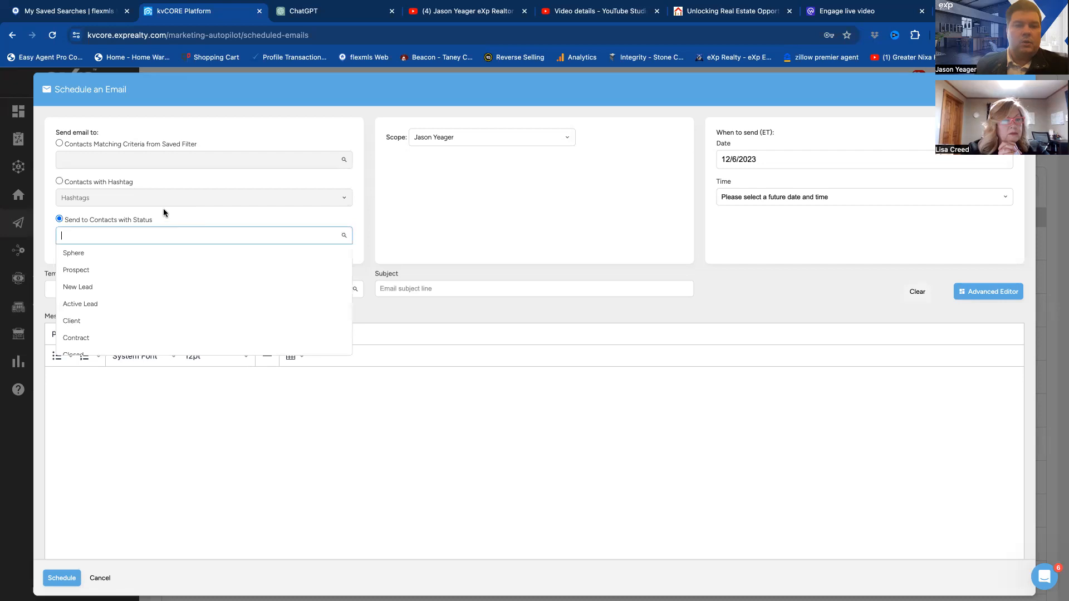
pyautogui.click(59, 220)
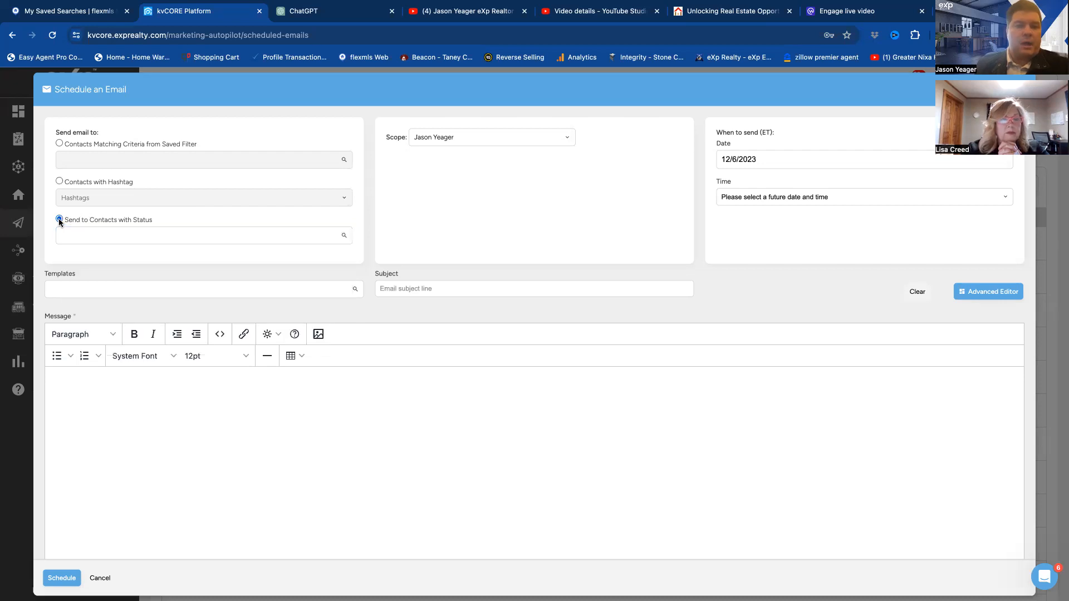
# Step: Set the email's recipients to contacts with the hashtag SOI
pyautogui.click(59, 183)
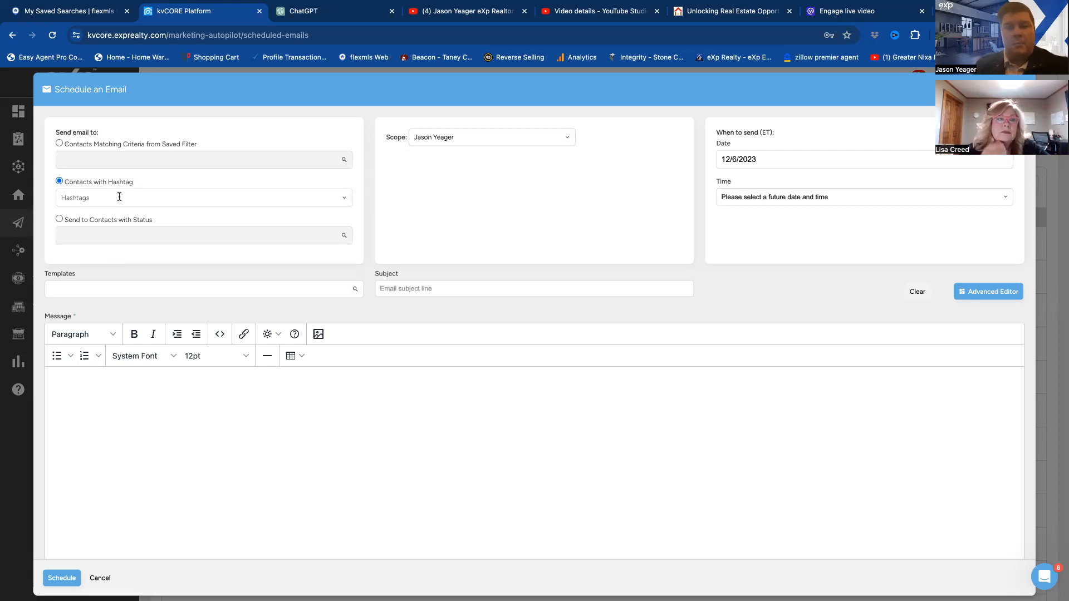
pyautogui.click(78, 196)
pyautogui.write('soi')
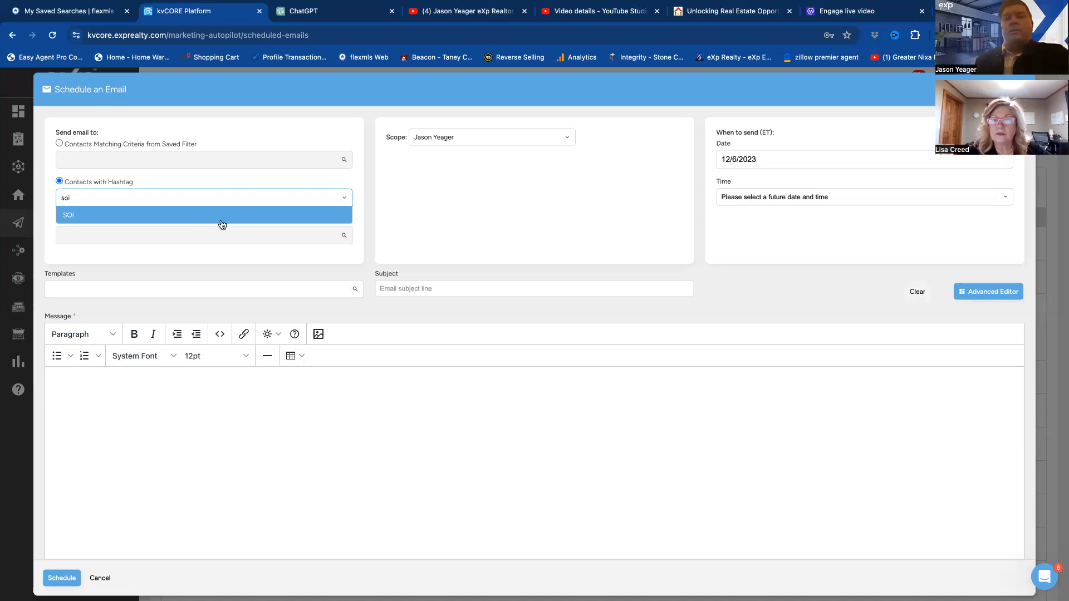
pyautogui.click(78, 216)
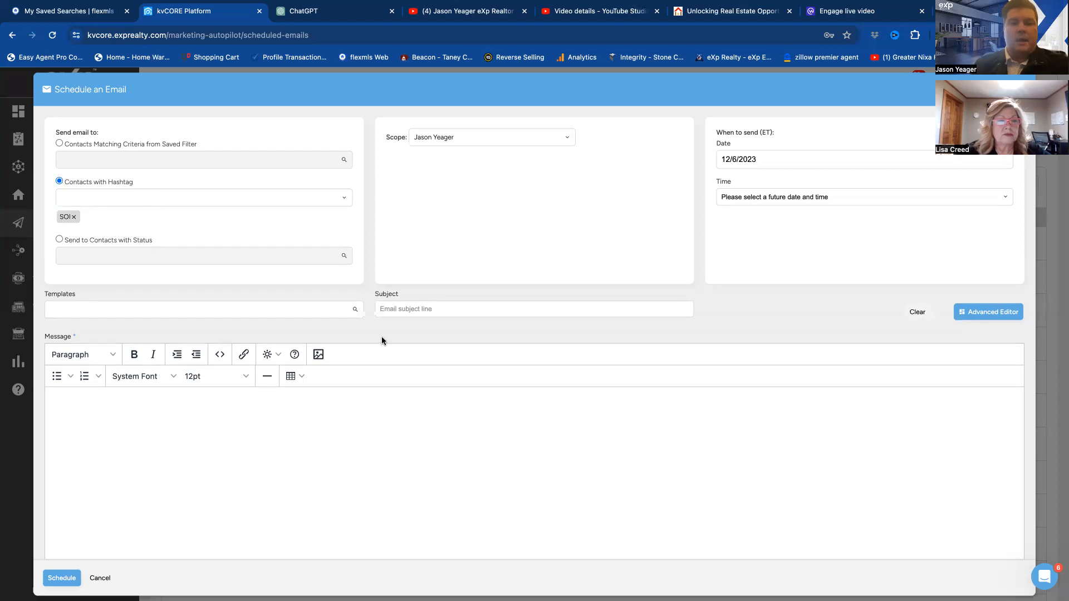
# Step: Find the SOI templates and load "SOI Weekly Email #2" into the scheduled email
pyautogui.click(99, 309)
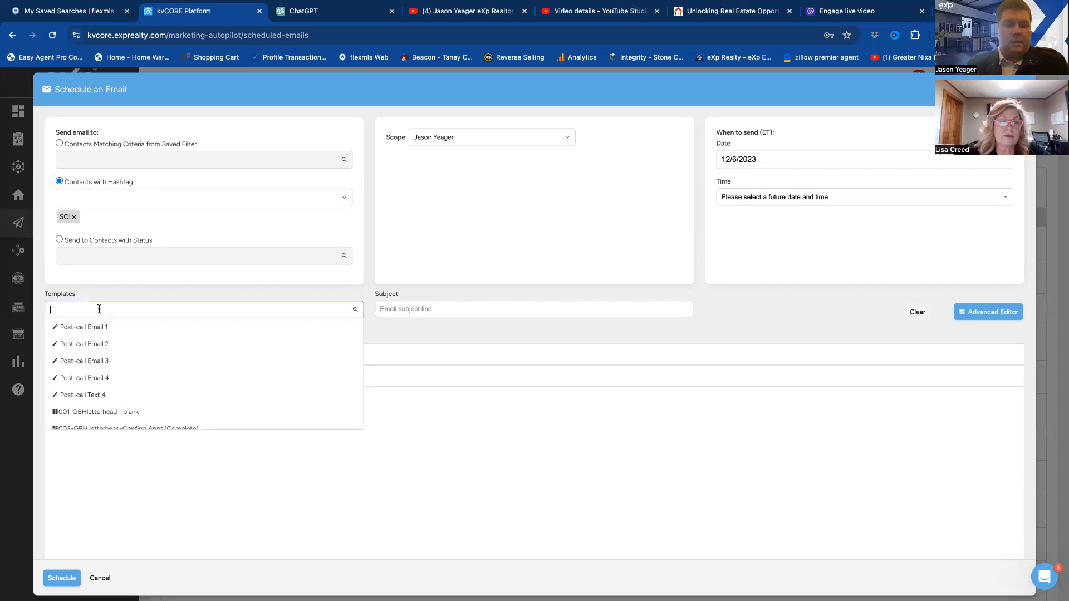
pyautogui.write('soi')
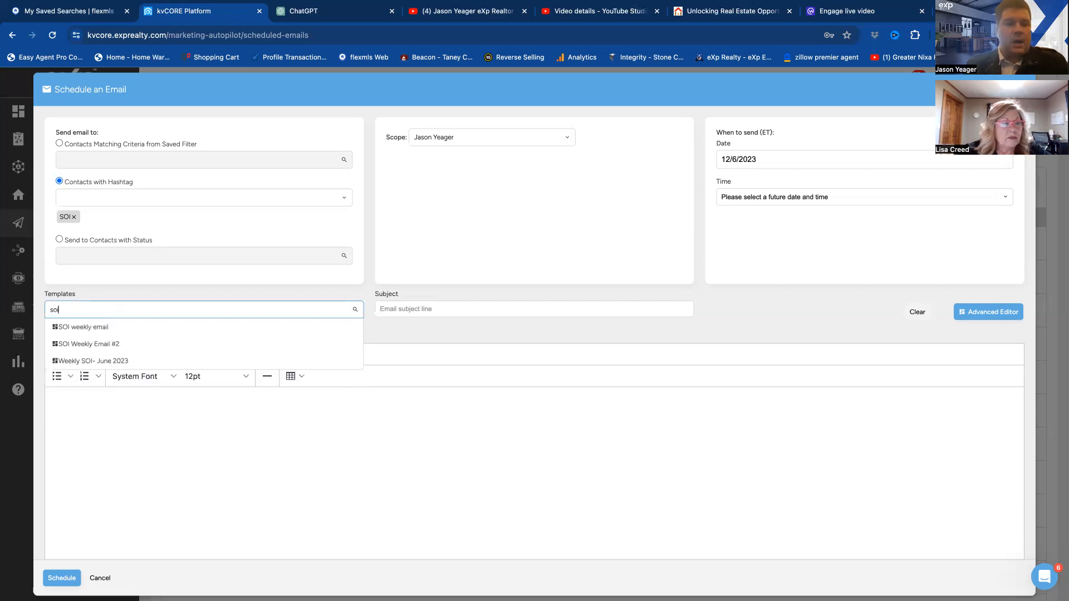
pyautogui.click(119, 345)
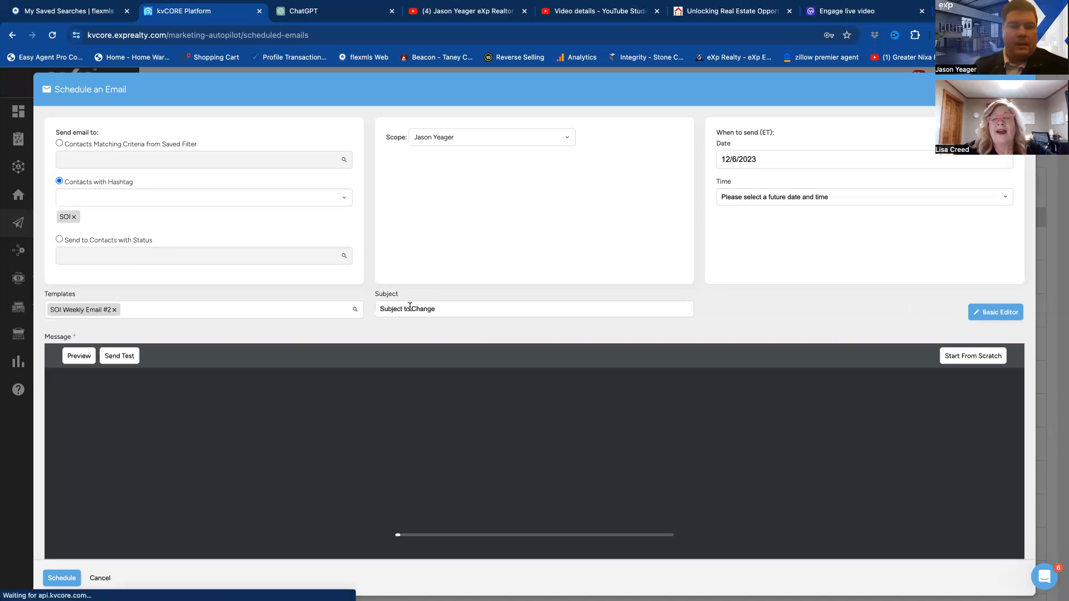
# Step: Replace the subject with the ChatGPT headline "Neighborhood Spotlight: Discover The Lodges at Chateau Cove in Branson!" including its star emoji
pyautogui.tripleClick(444, 307)
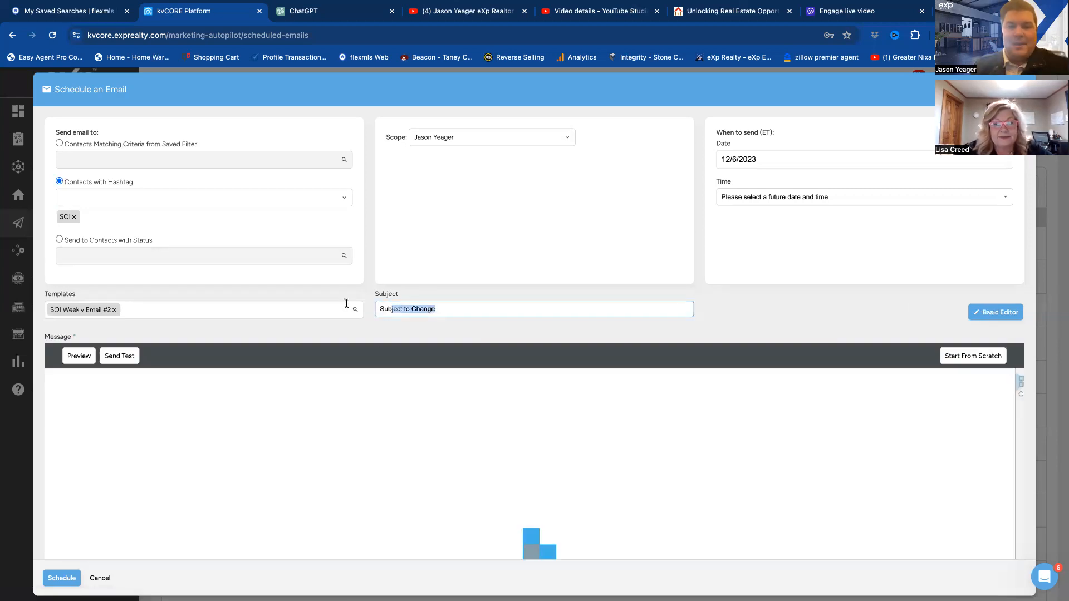
pyautogui.click(326, 17)
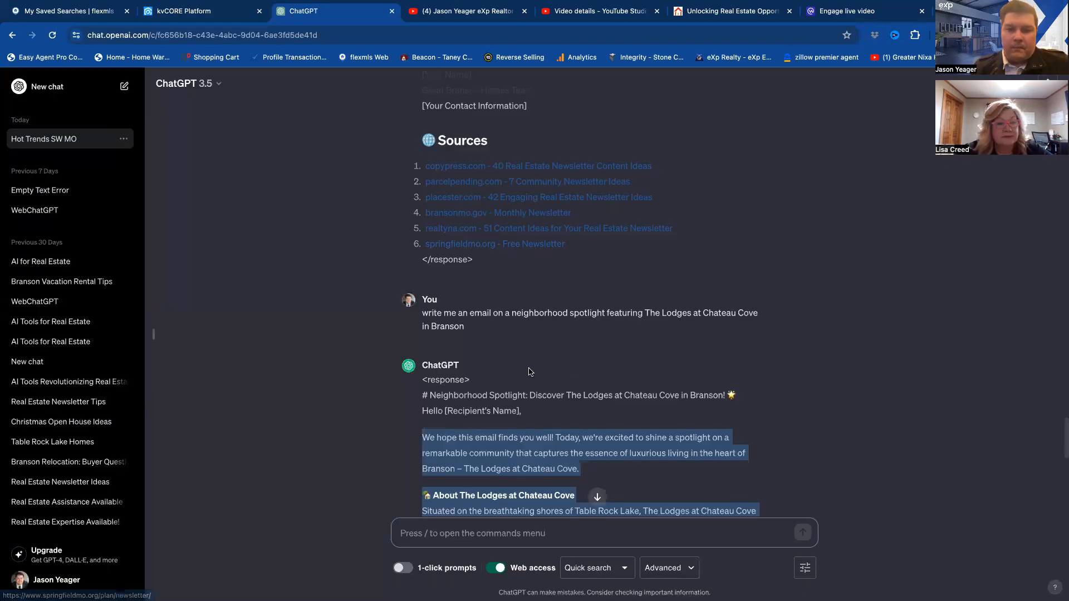
pyautogui.moveTo(431, 393); pyautogui.dragTo(741, 401)
pyautogui.press('super+c')
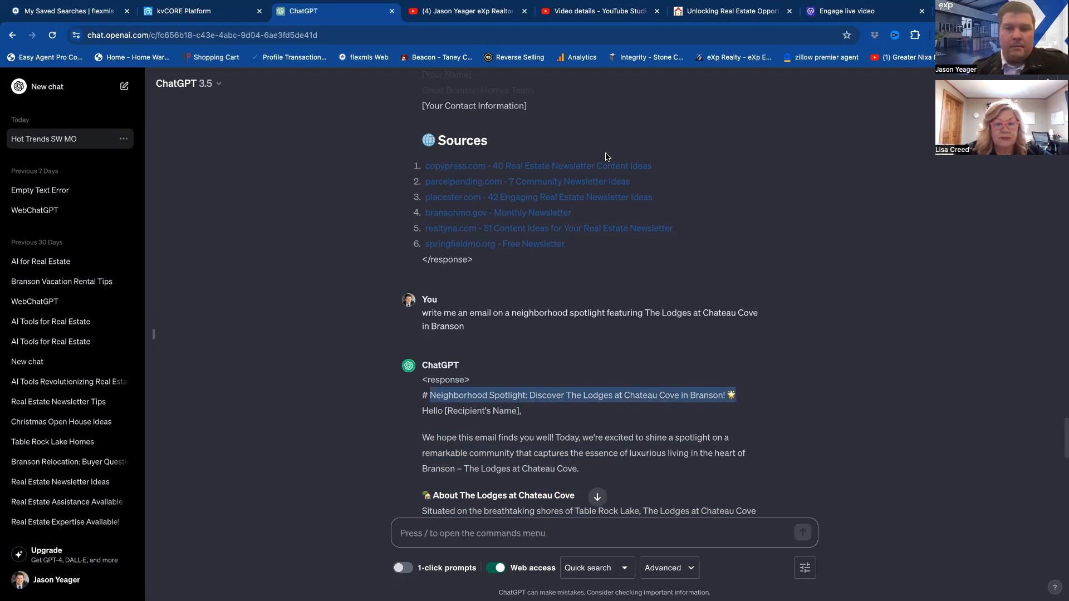
pyautogui.click(223, 13)
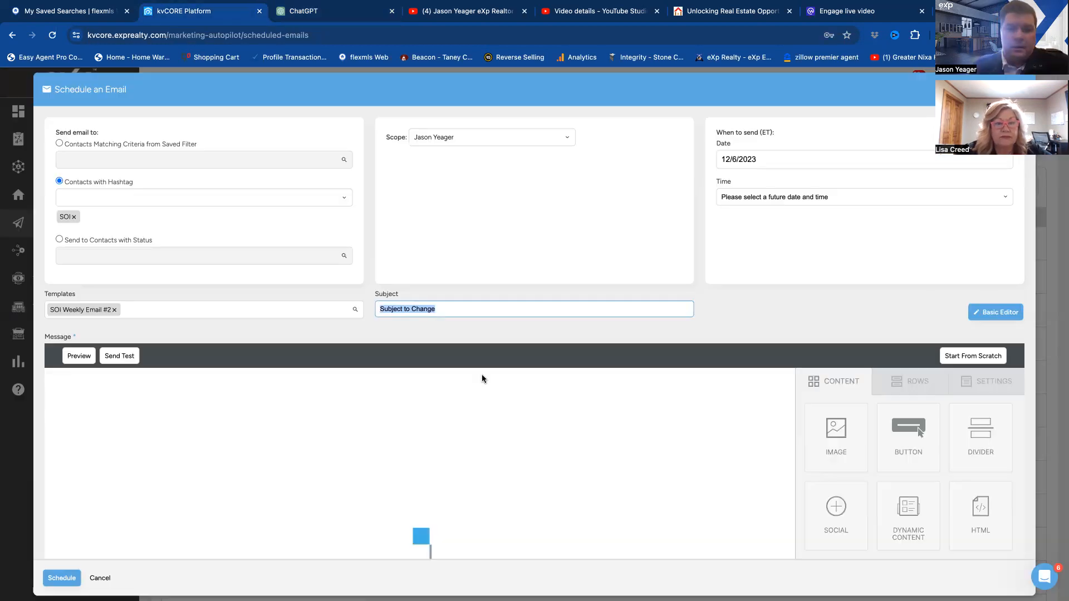
pyautogui.press('super+v')
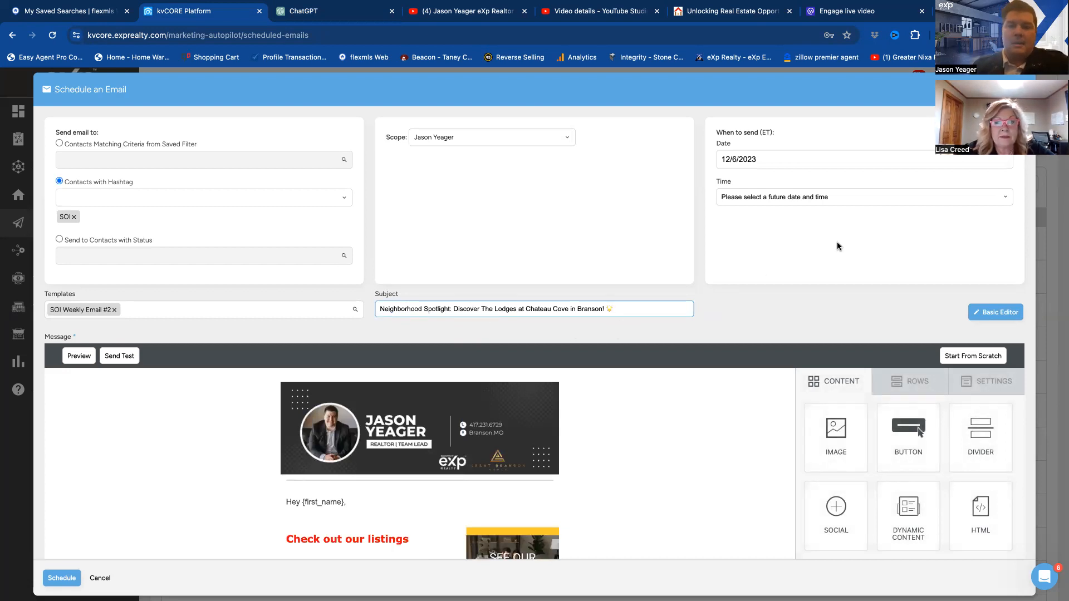
# Step: Switch to ChatGPT and copy the email body from "We hope this email finds you well!" through the P.S. line
pyautogui.click(336, 13)
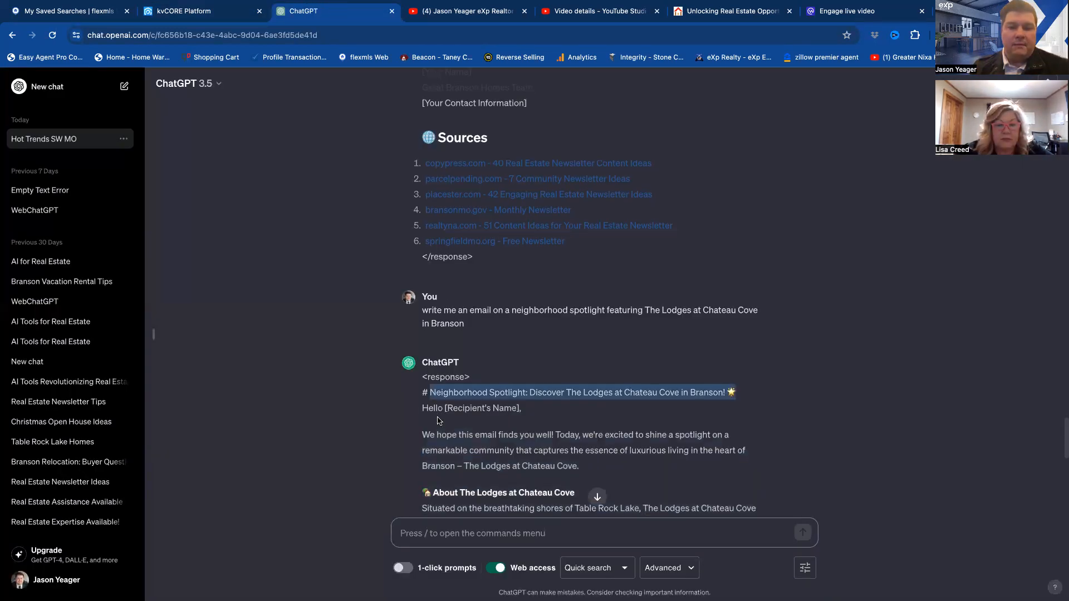
pyautogui.scroll(-2, 439, 422)
pyautogui.moveTo(421, 314); pyautogui.dragTo(487, 363)
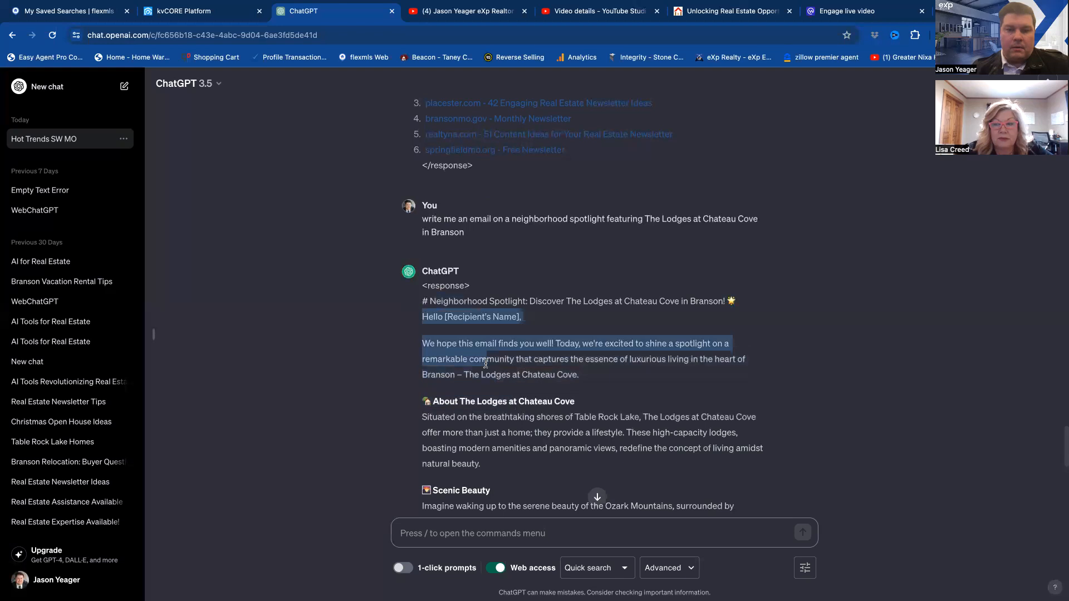
pyautogui.click(432, 344)
pyautogui.moveTo(423, 342); pyautogui.dragTo(521, 453)
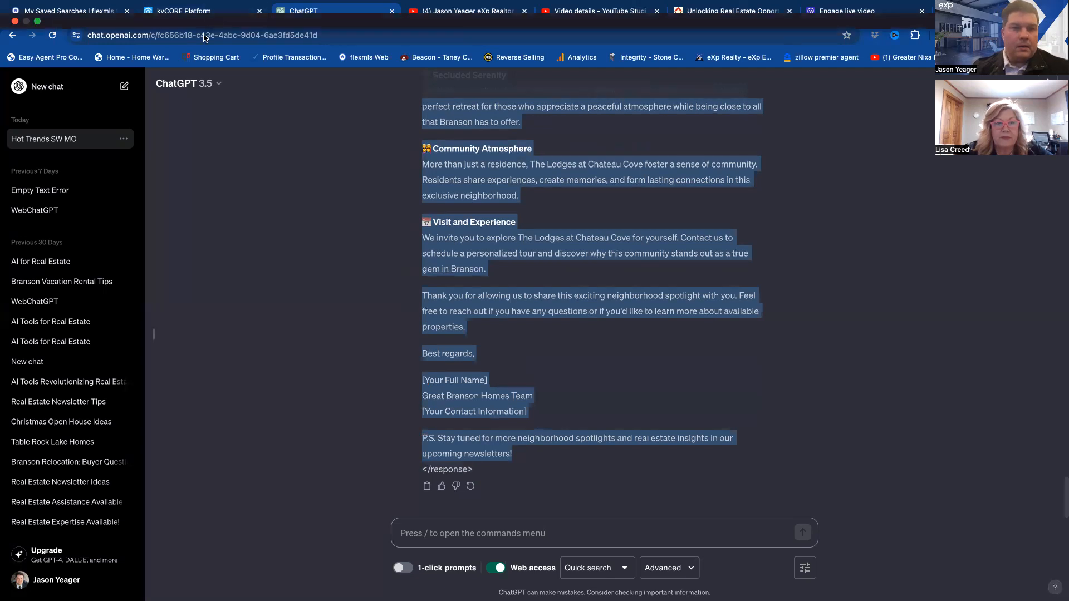
# Step: Return to kvCORE and paste the copied email body below the "Hey {first_name}," greeting
pyautogui.click(208, 11)
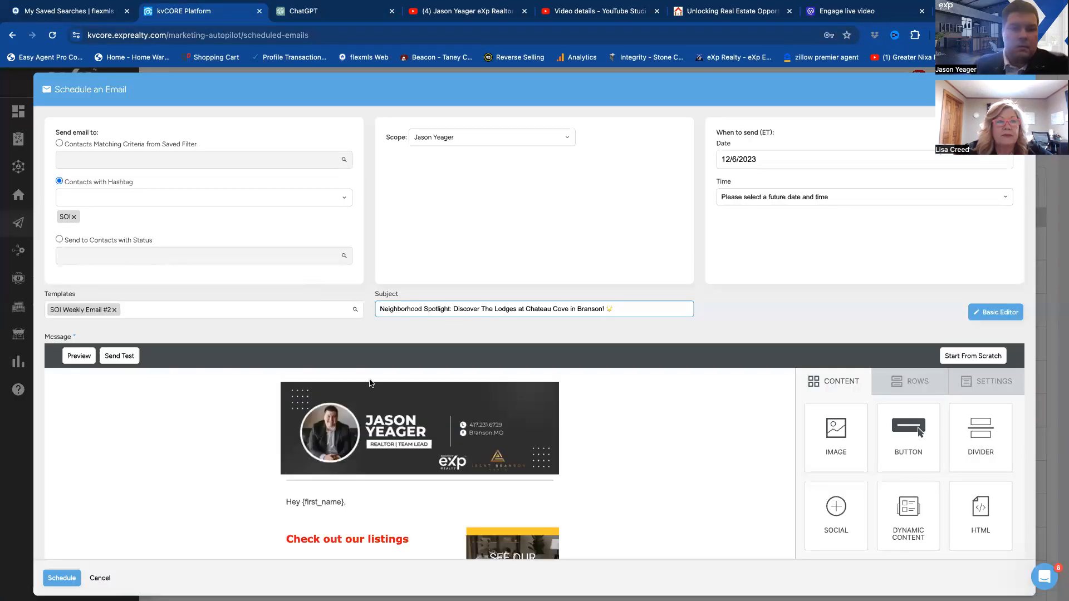
pyautogui.scroll(-3, 381, 466)
pyautogui.click(362, 420)
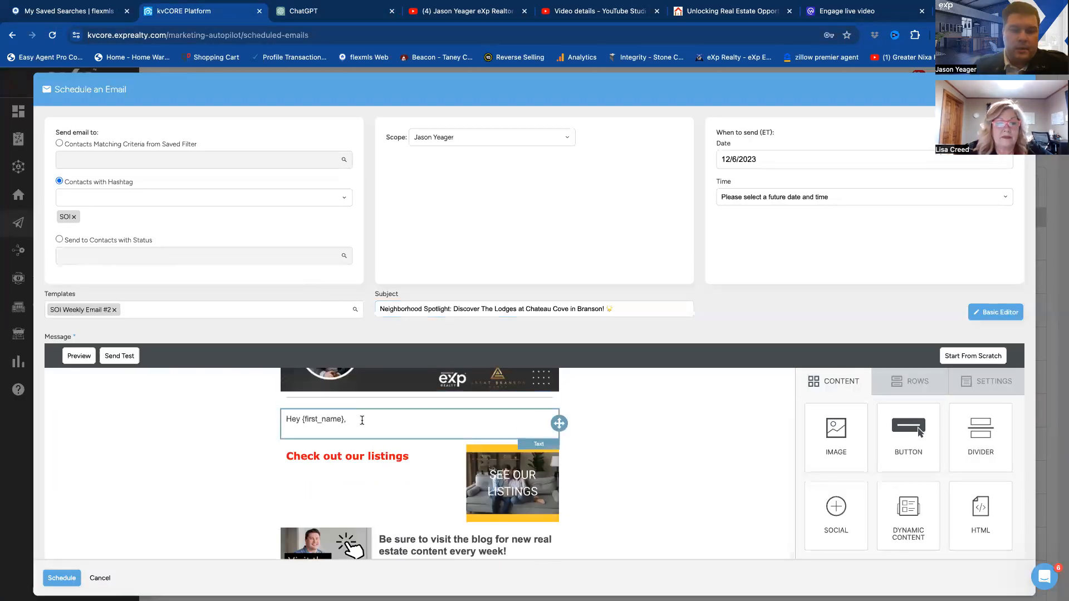
pyautogui.click(362, 420)
pyautogui.press('Return')
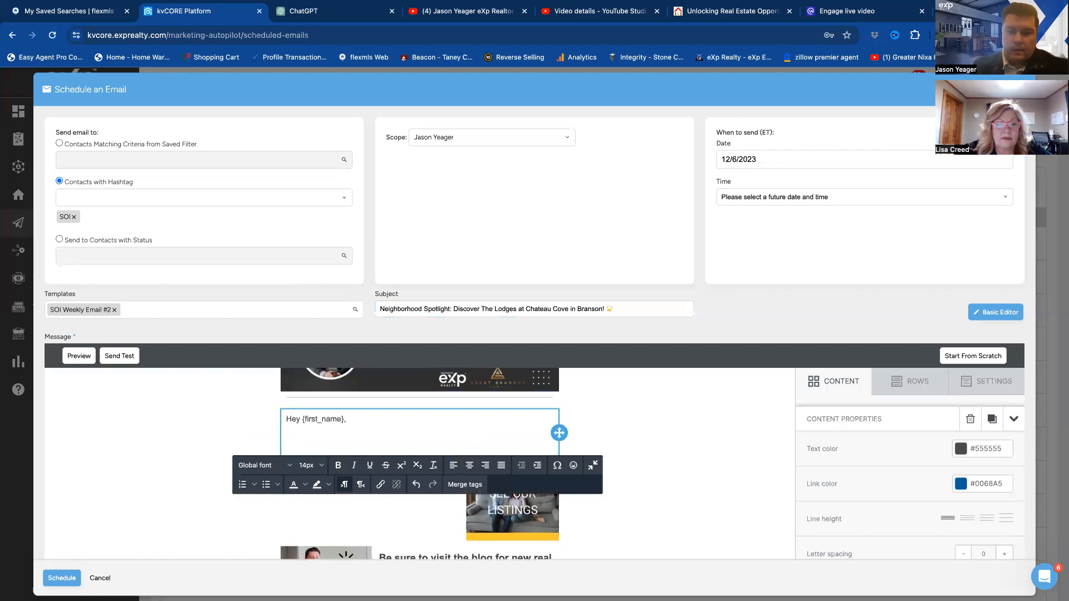
pyautogui.hotkey('ctrl', 'v')
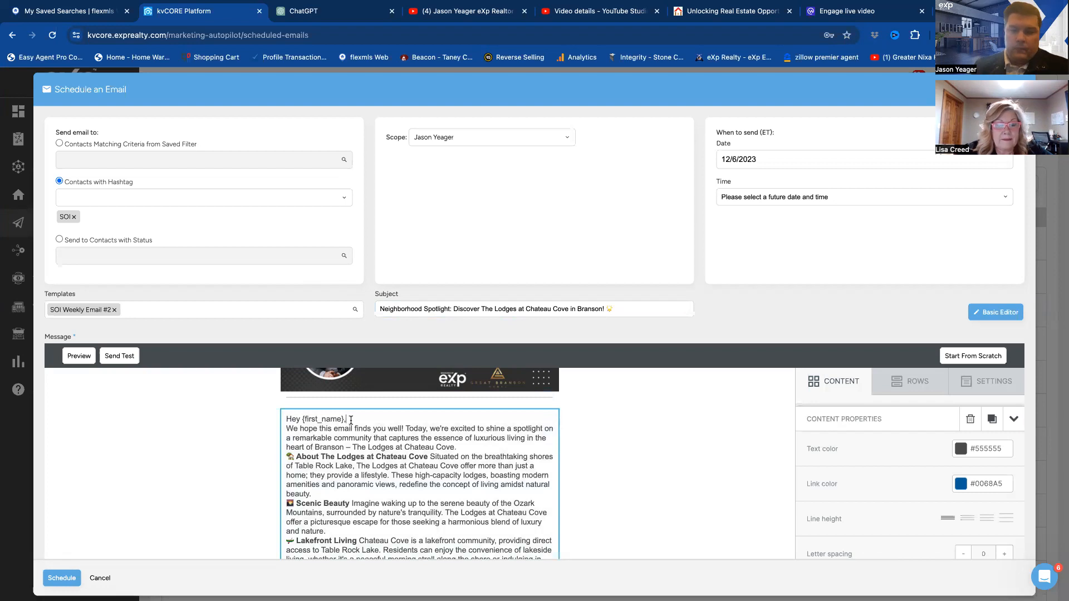
# Step: Insert blank lines after the greeting, the introduction, and the About The Lodges at Chateau Cove and Scenic Beauty paragraphs
pyautogui.press('Return')
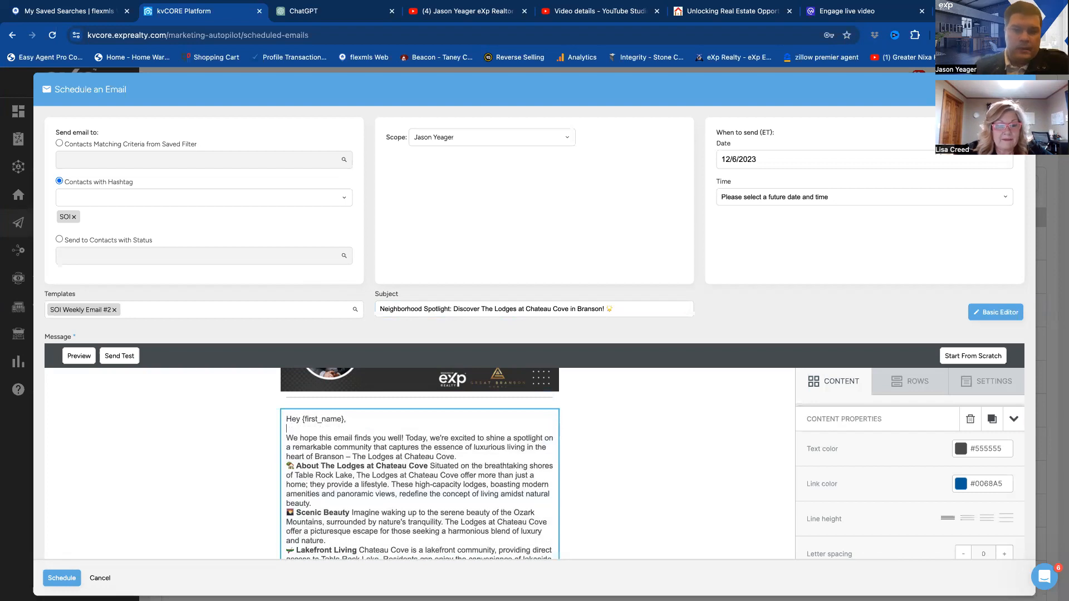
pyautogui.click(462, 456)
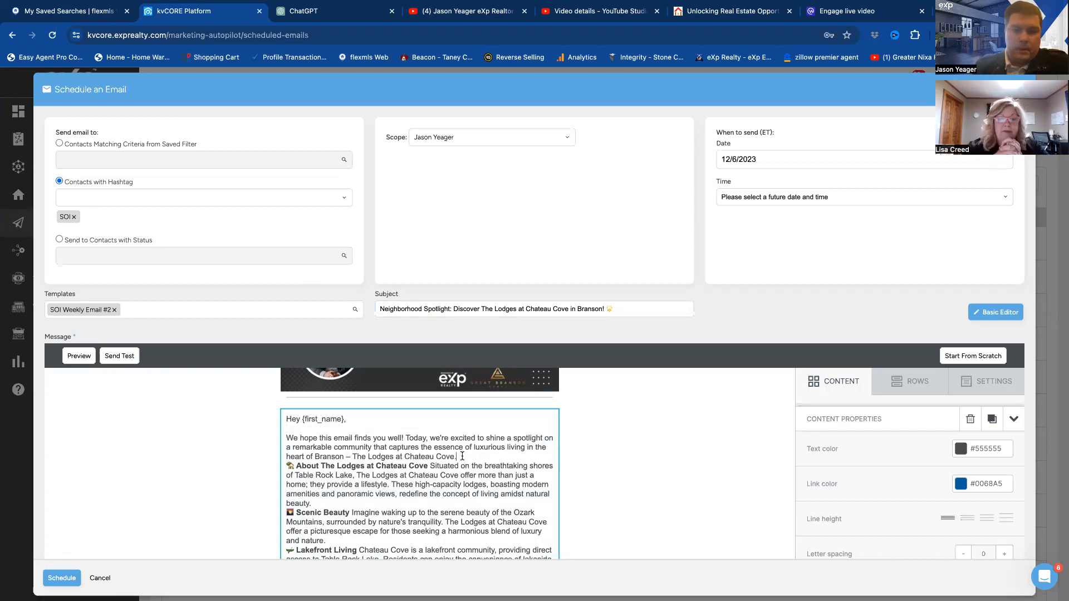
pyautogui.press('Return')
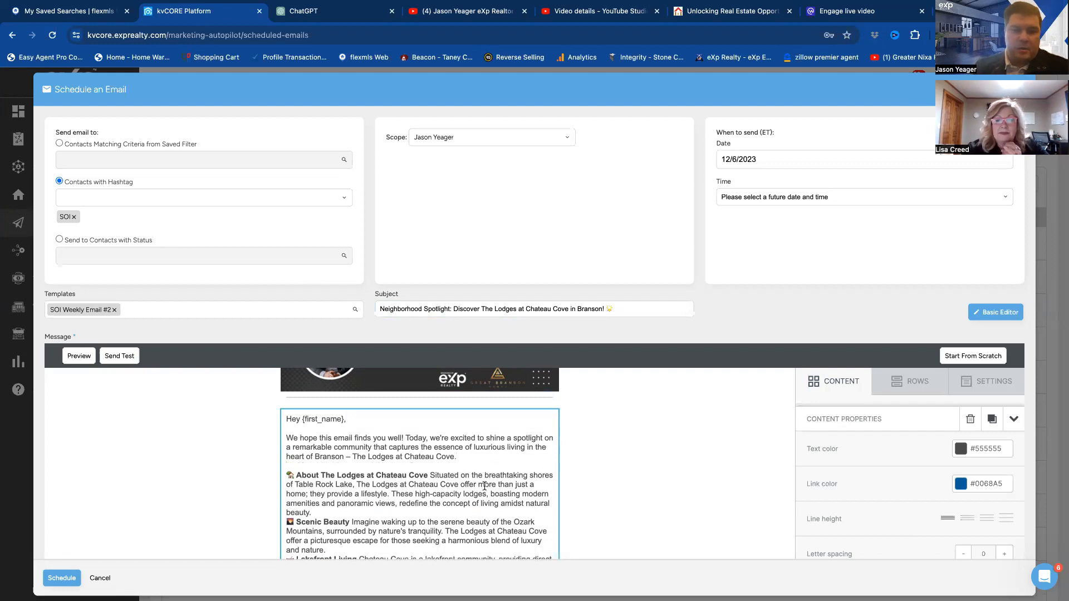
pyautogui.scroll(-1, 484, 486)
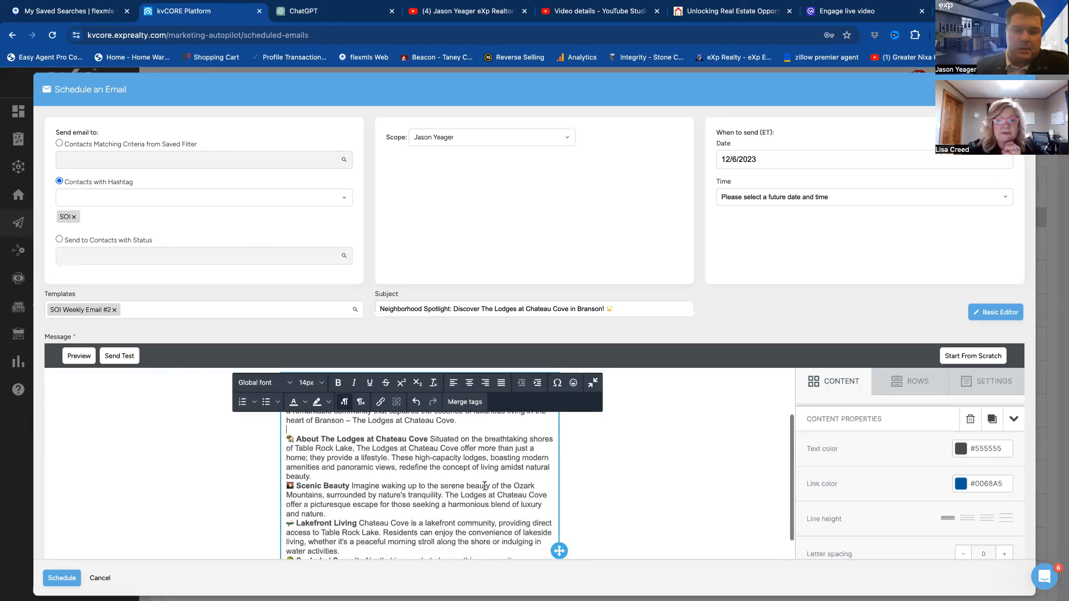
pyautogui.click(315, 477)
pyautogui.press('Return')
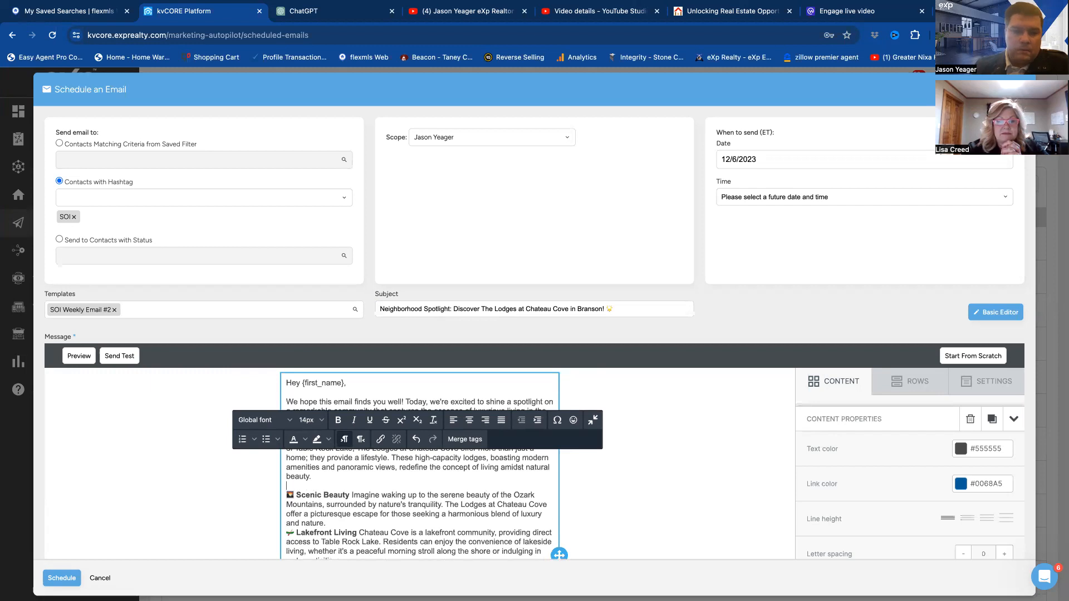
pyautogui.click(327, 524)
pyautogui.press('Return')
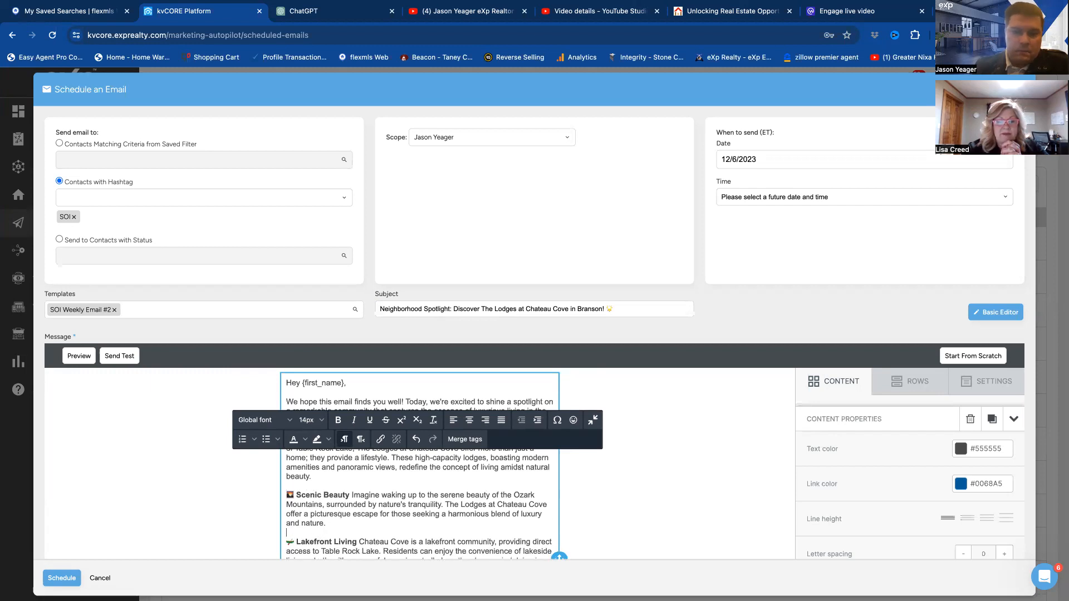
# Step: Insert blank lines after the Lakefront Living, Secluded Serenity and Community Atmosphere paragraphs
pyautogui.scroll(-3, 371, 510)
pyautogui.scroll(-1, 367, 504)
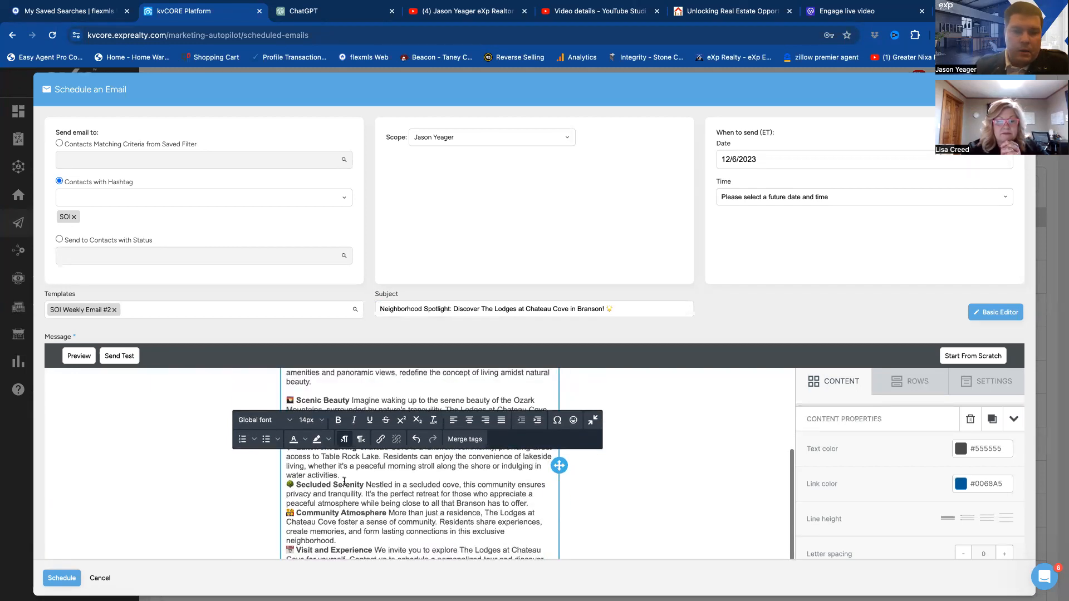
pyautogui.press('Return')
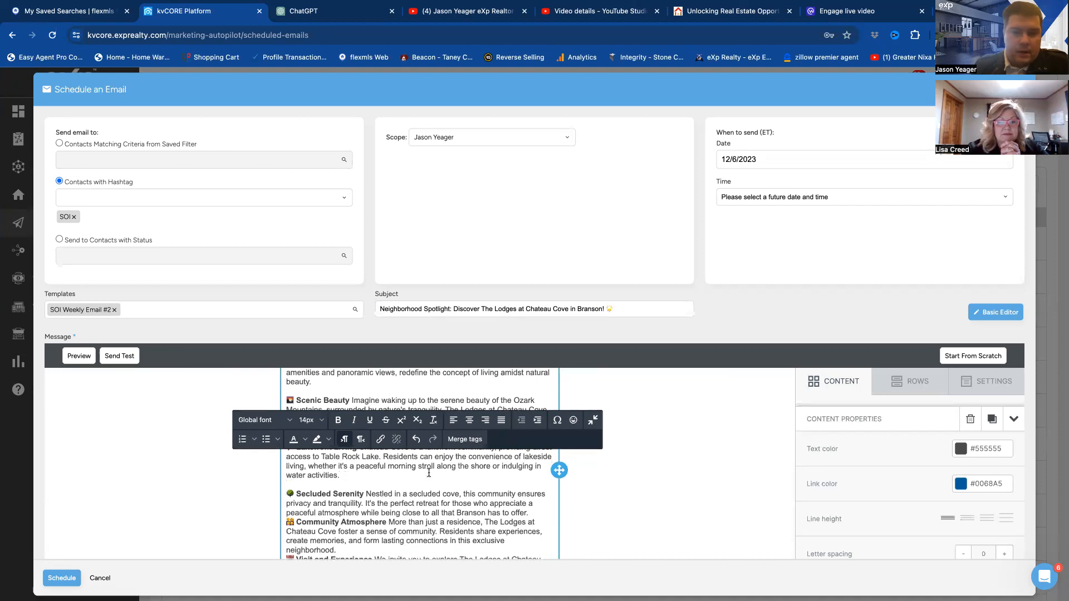
pyautogui.click(530, 514)
pyautogui.press('Return')
pyautogui.scroll(-2, 482, 508)
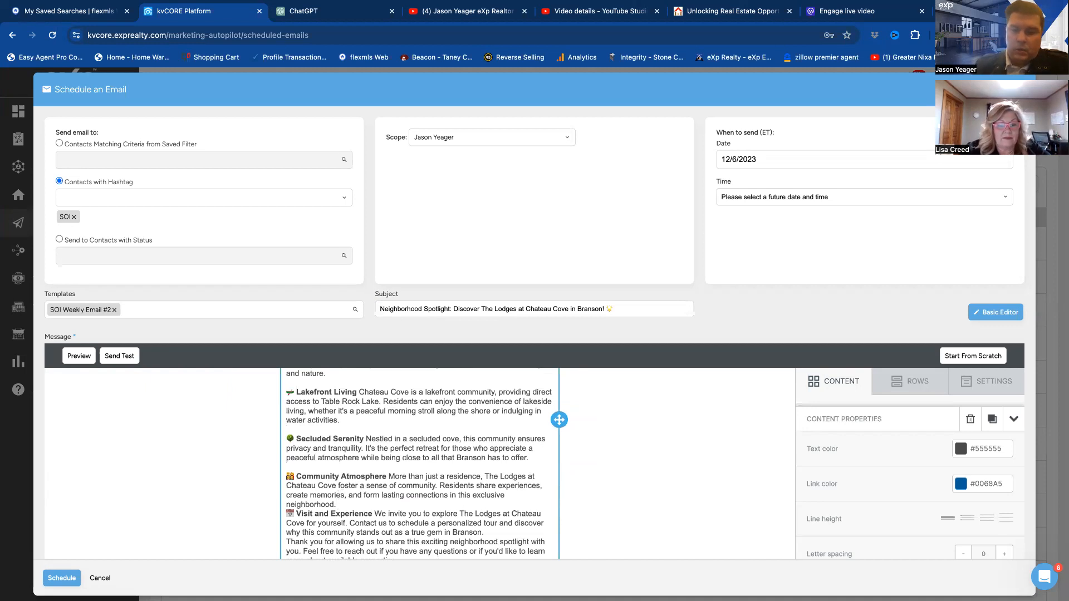
pyautogui.click(337, 505)
pyautogui.press('Return')
pyautogui.scroll(-2, 378, 490)
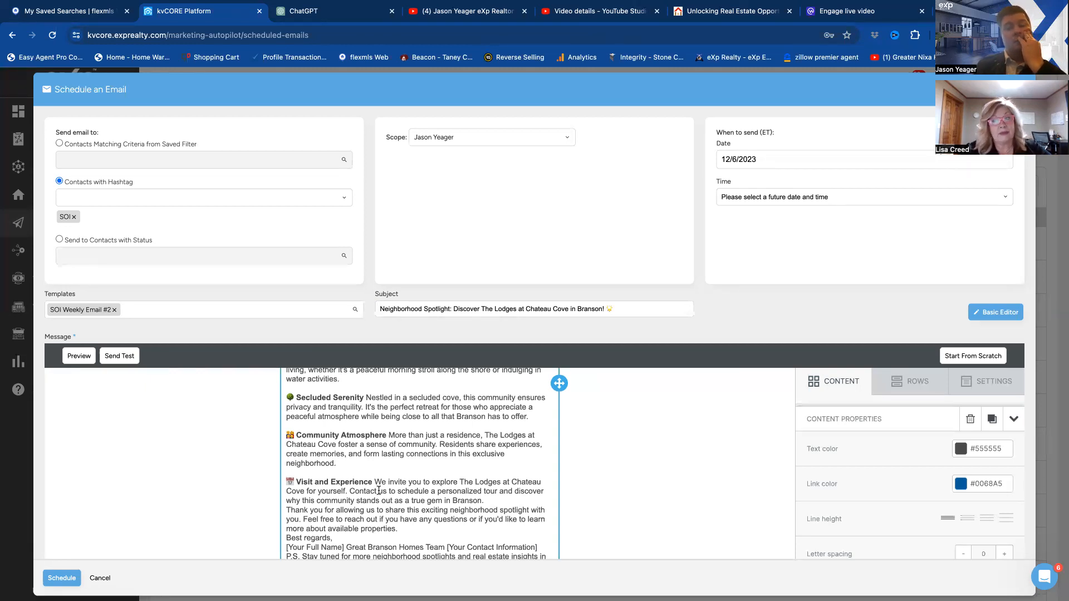
# Step: Switch to ChatGPT to review the neighborhood spotlight prompt and the opening of its email, and return to kvCORE
pyautogui.click(337, 19)
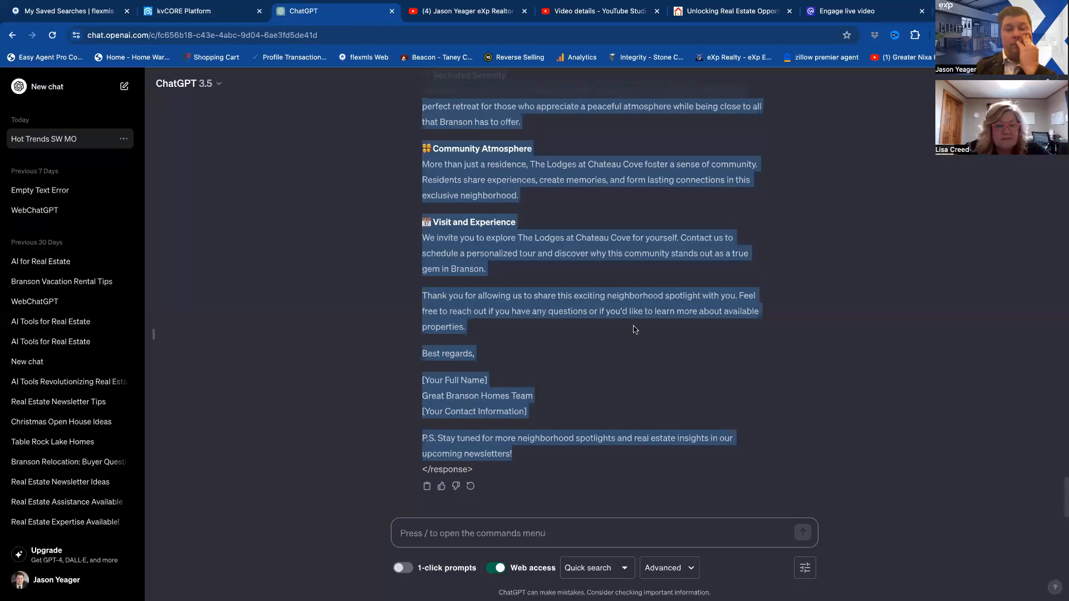
pyautogui.scroll(6, 581, 334)
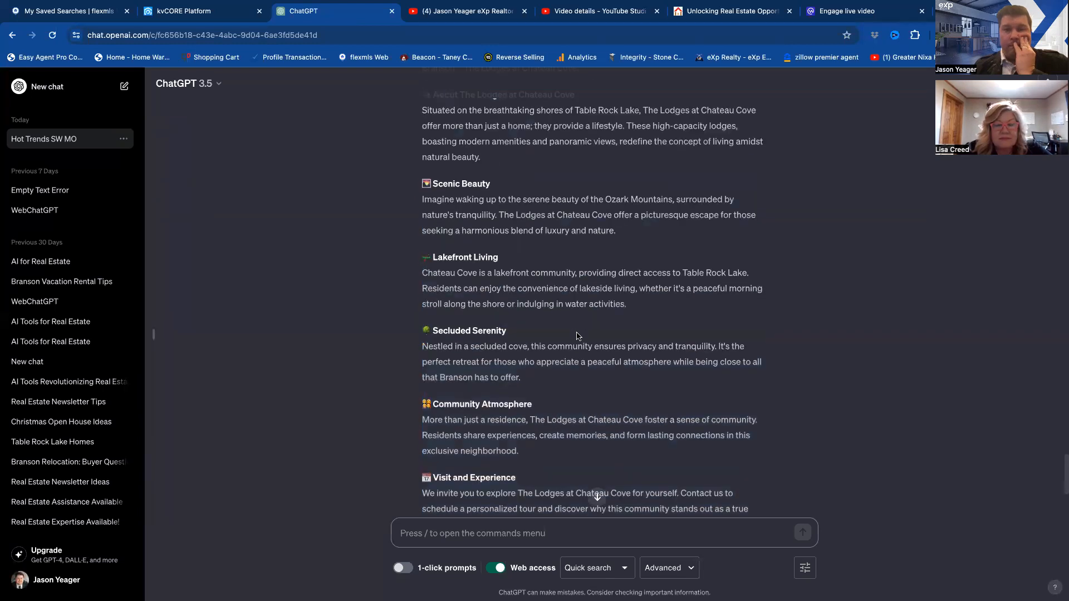
pyautogui.scroll(3, 571, 255)
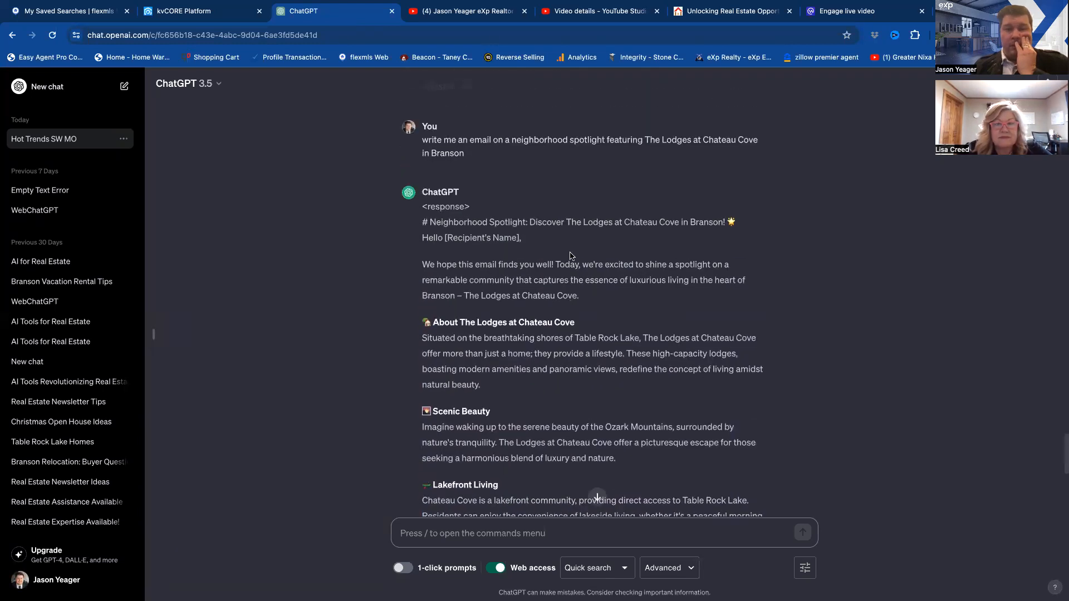
pyautogui.scroll(1, 571, 255)
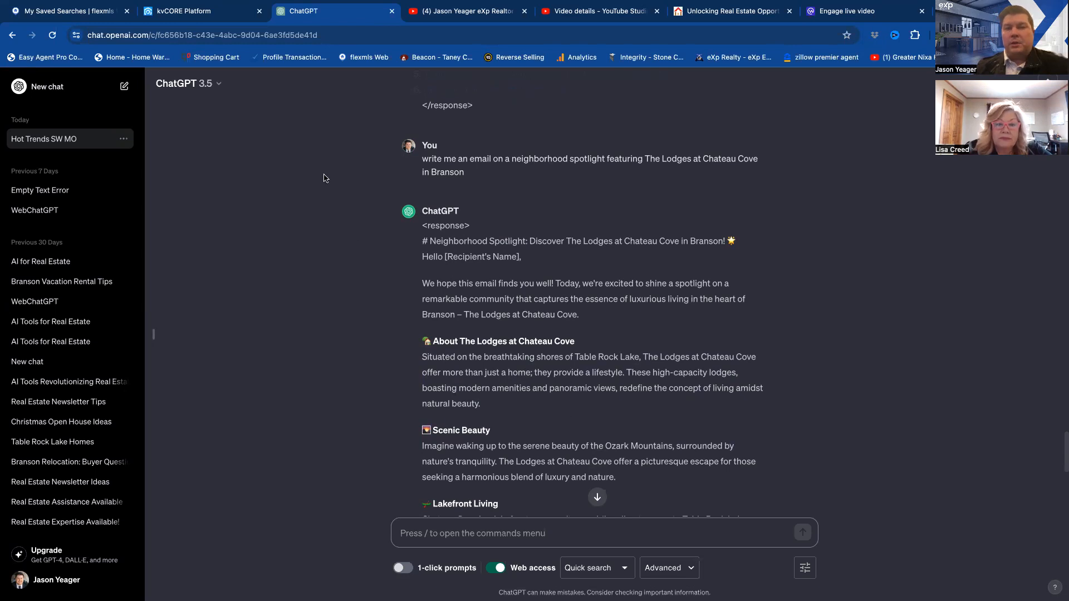
pyautogui.click(201, 12)
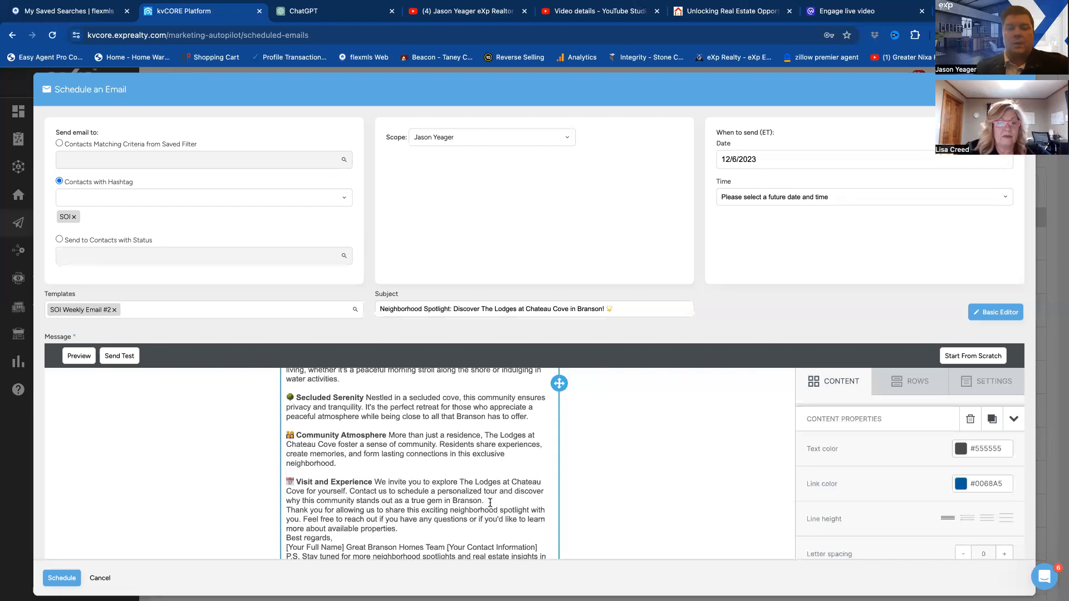
pyautogui.moveTo(482, 501); pyautogui.dragTo(409, 499)
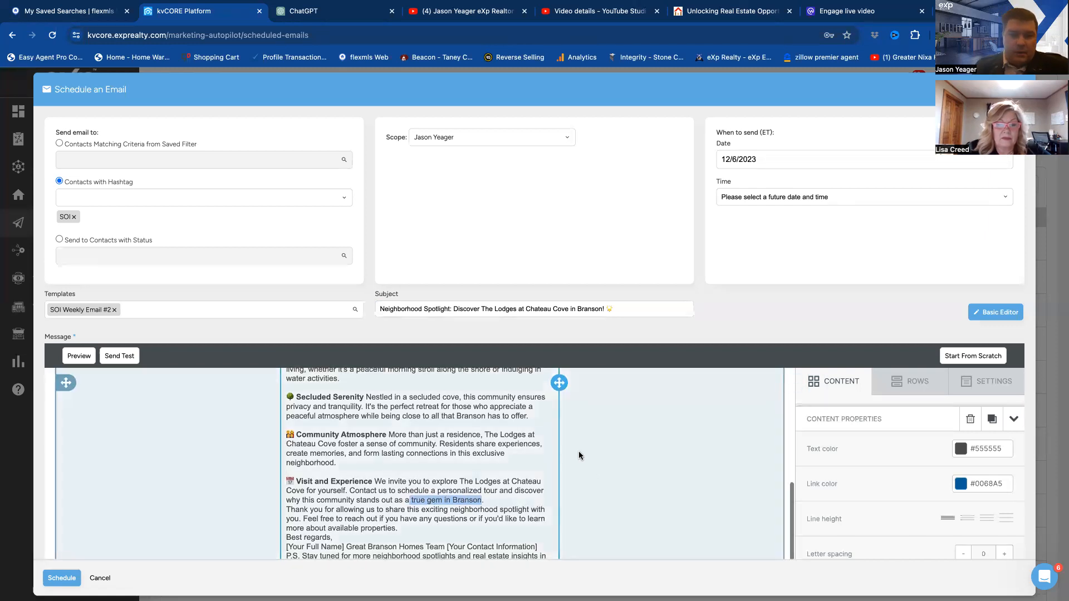
pyautogui.scroll(-3, 579, 454)
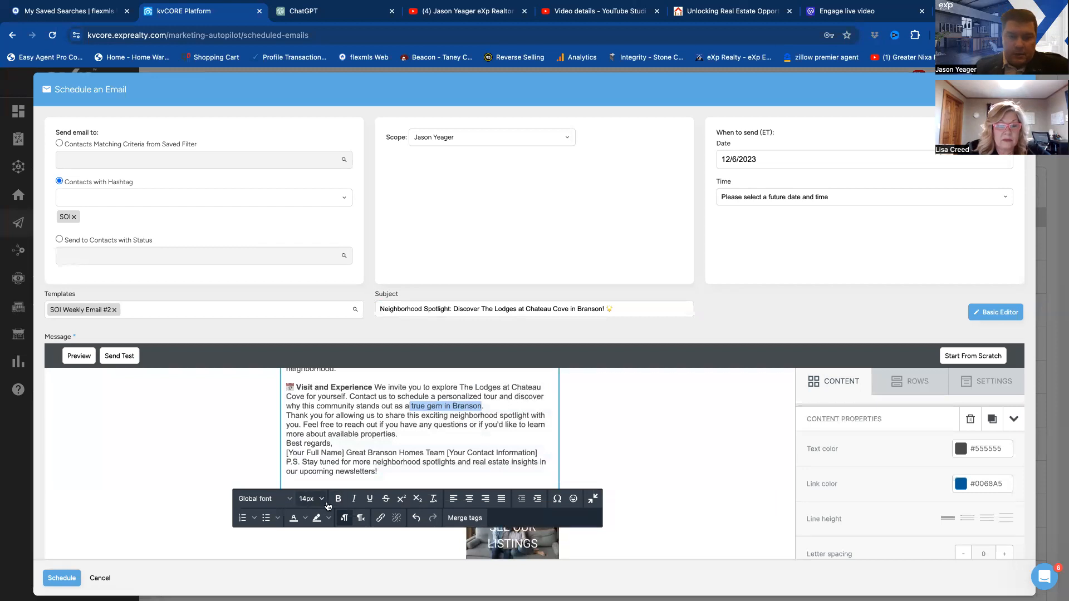
pyautogui.click(381, 518)
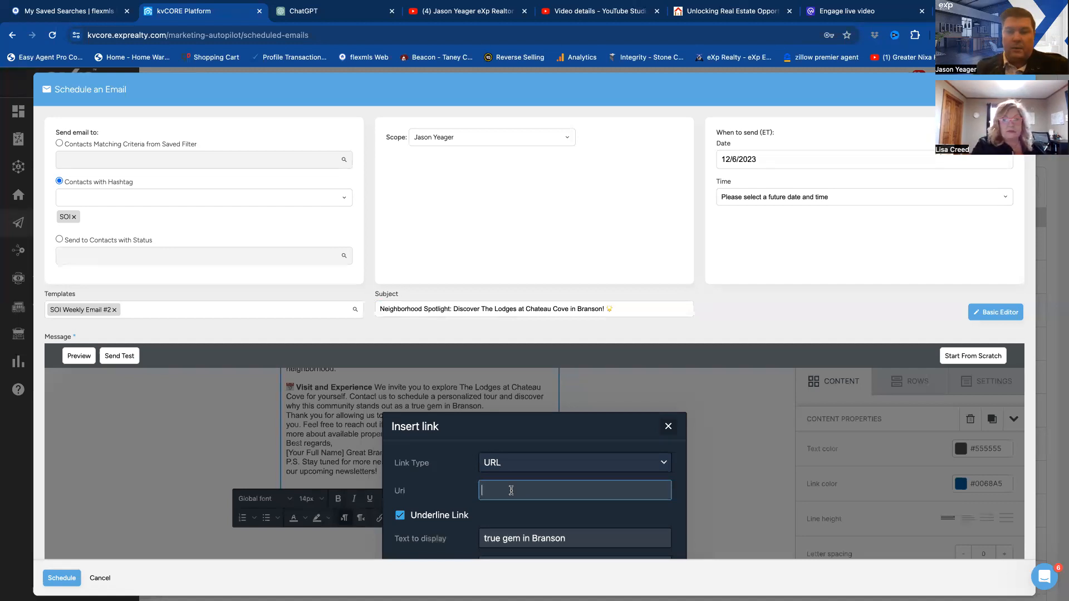
pyautogui.scroll(-2, 511, 490)
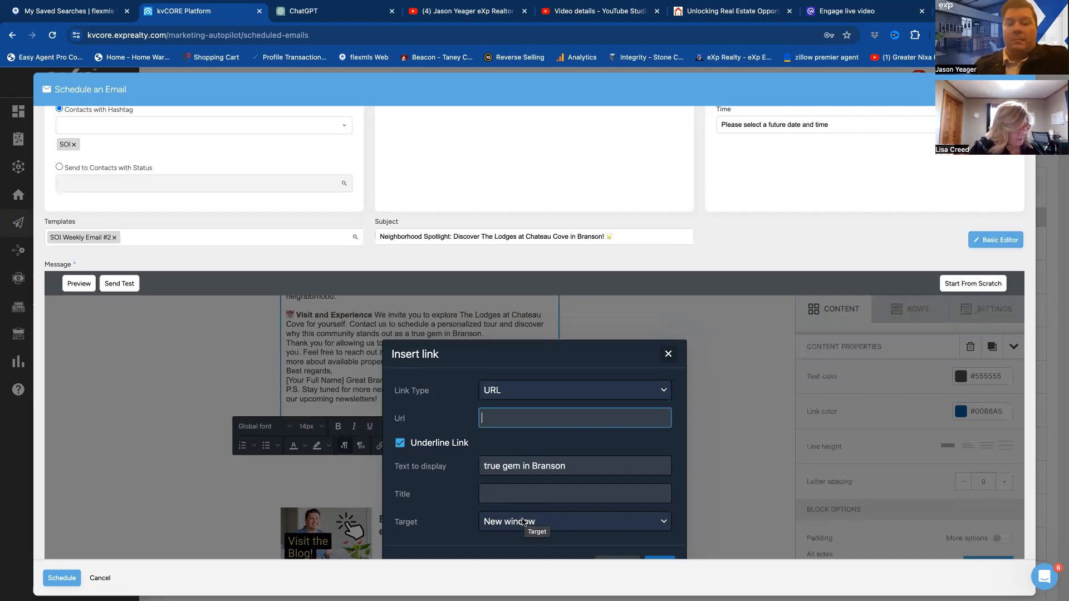
pyautogui.click(668, 355)
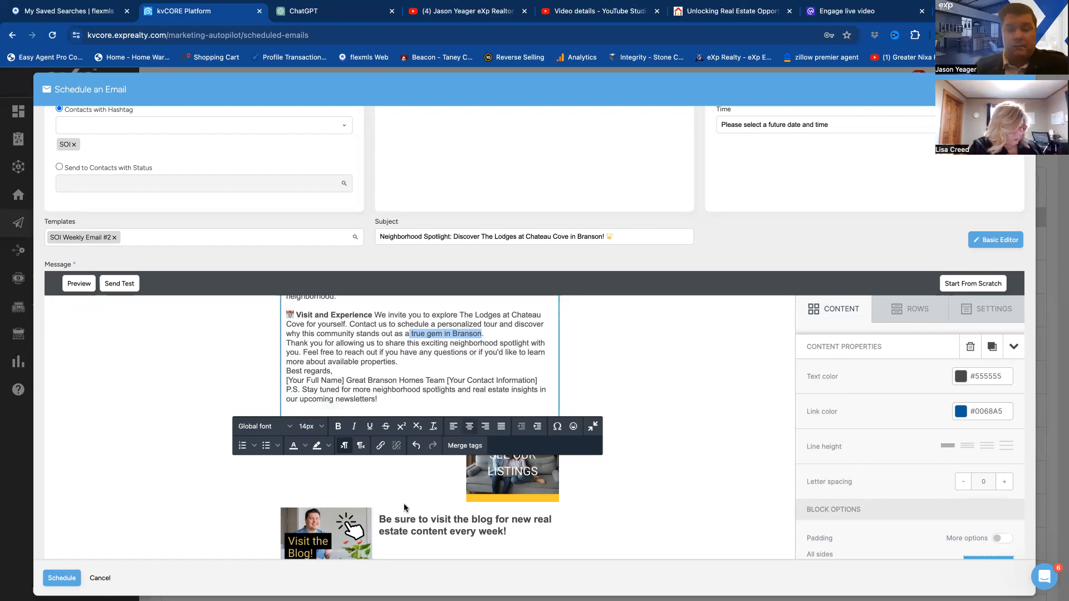
# Step: Select the empty video block at the end of the email and copy the Chateau Cove listing's video link from YouTube Studio
pyautogui.scroll(-3, 392, 530)
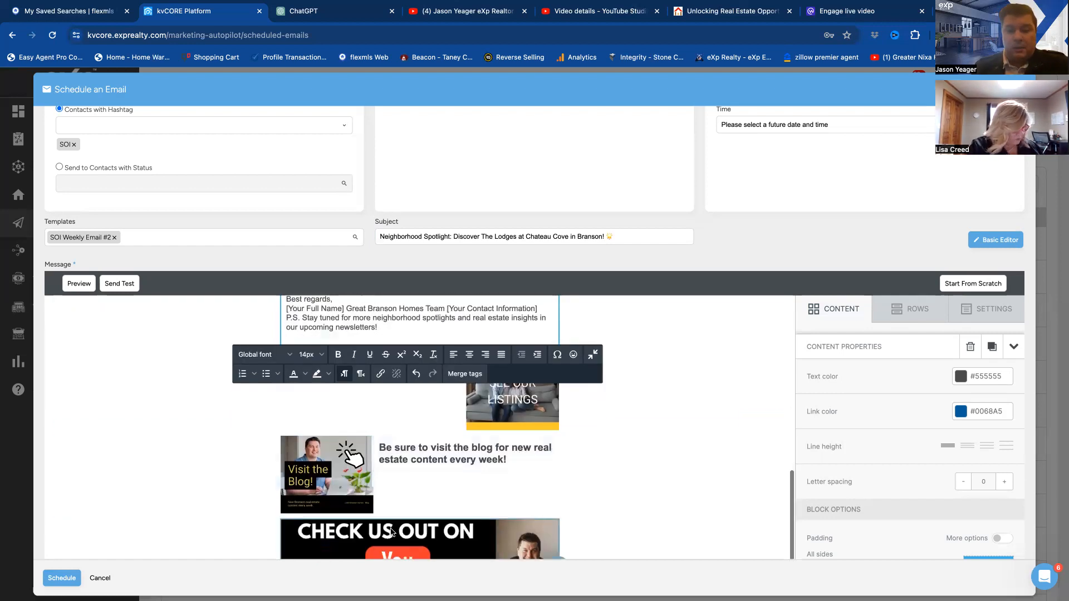
pyautogui.scroll(-3, 391, 532)
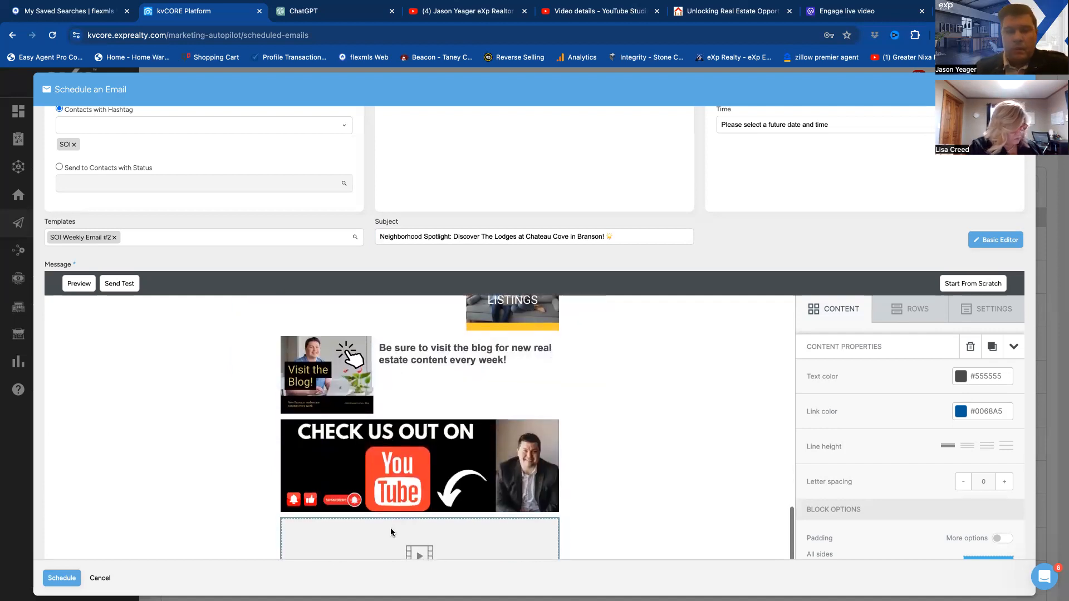
pyautogui.scroll(-1, 390, 531)
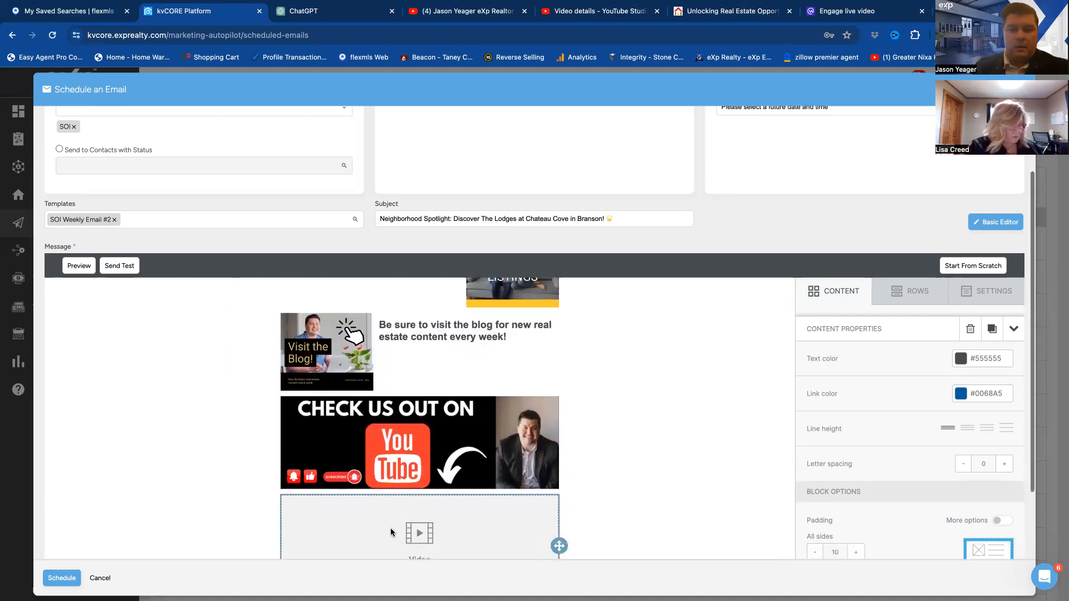
pyautogui.scroll(-2, 440, 433)
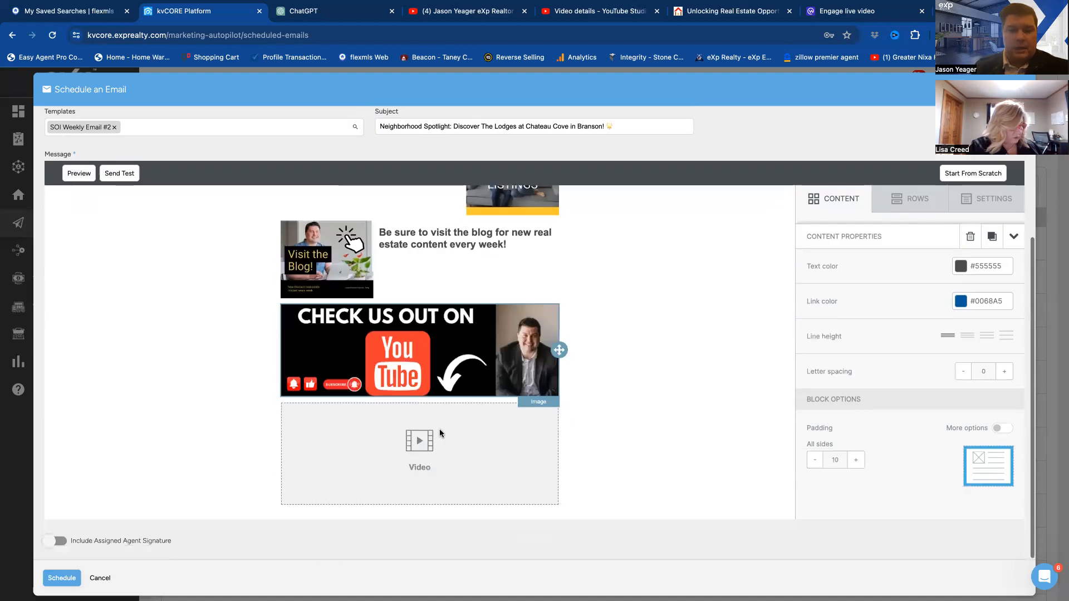
pyautogui.click(419, 445)
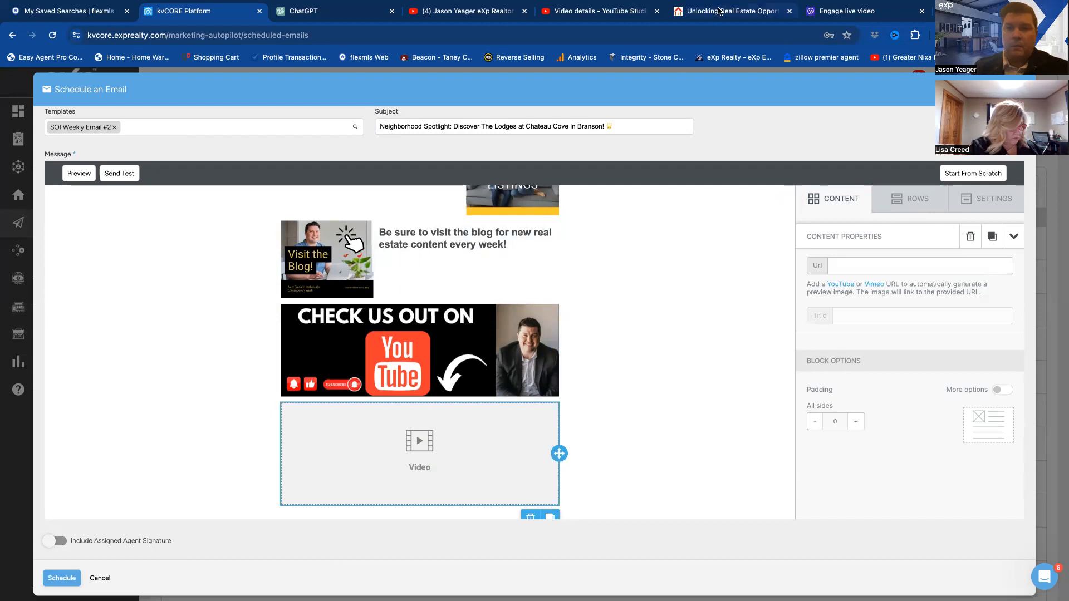
pyautogui.click(721, 11)
pyautogui.click(606, 9)
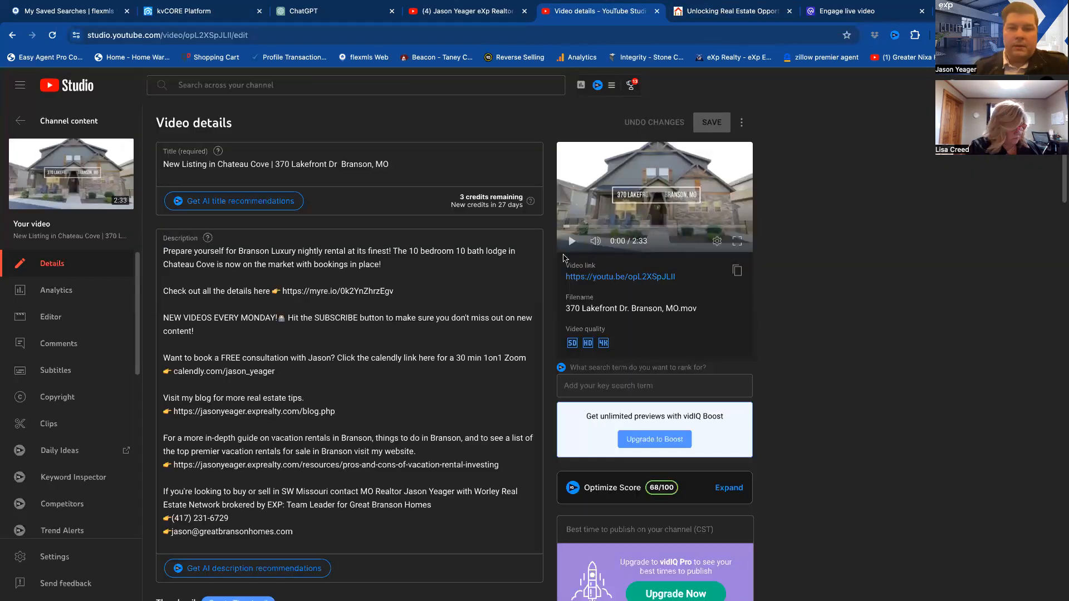
pyautogui.click(737, 271)
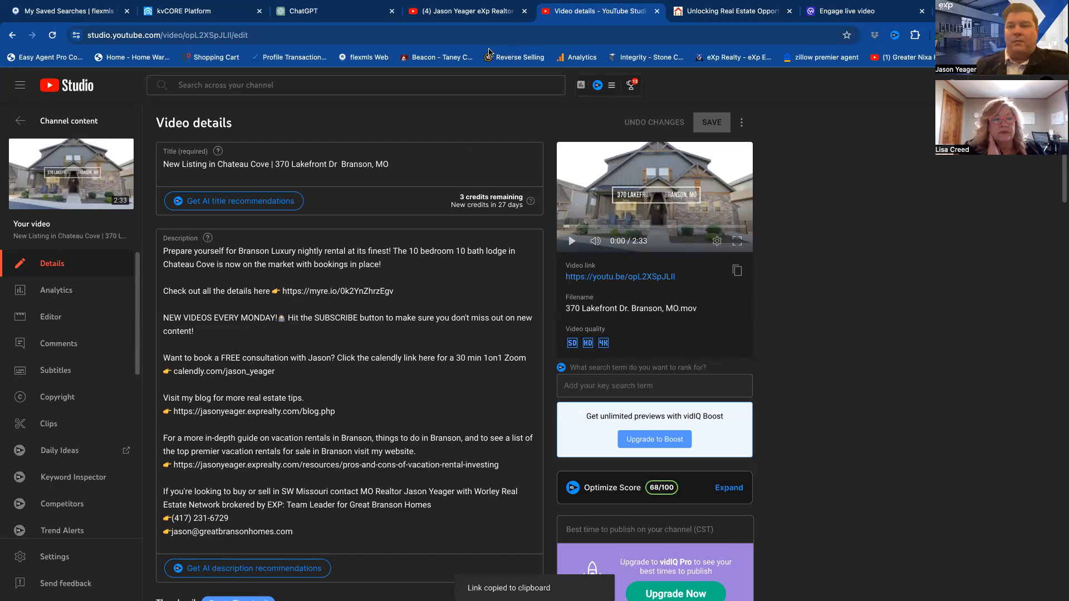
# Step: Return to kvCORE and set the video block's URL to the copied YouTube link
pyautogui.click(185, 14)
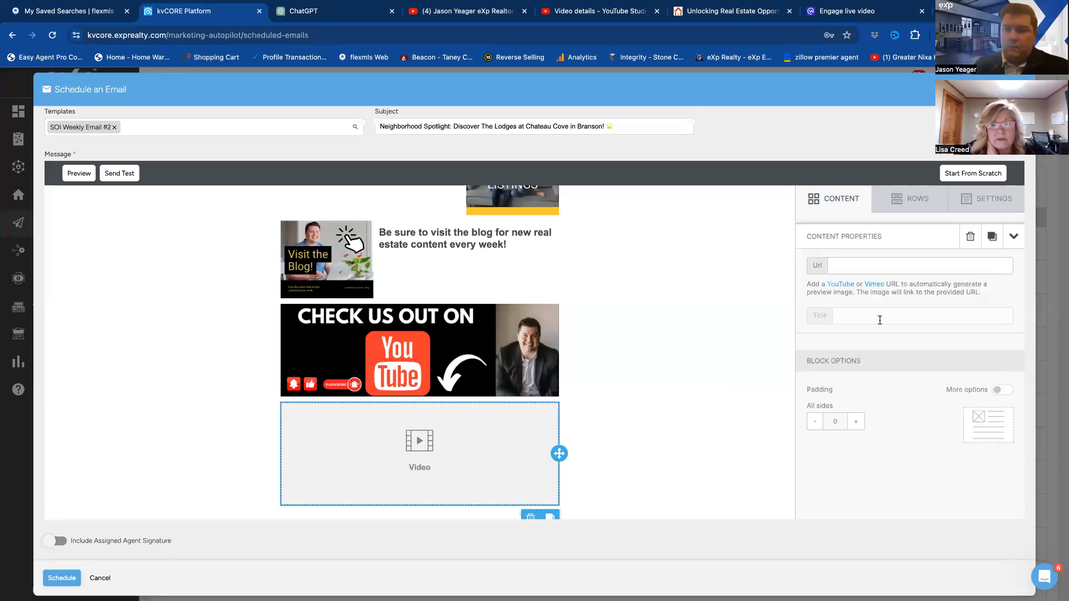
pyautogui.click(839, 266)
pyautogui.hotkey('ctrl', 'v')
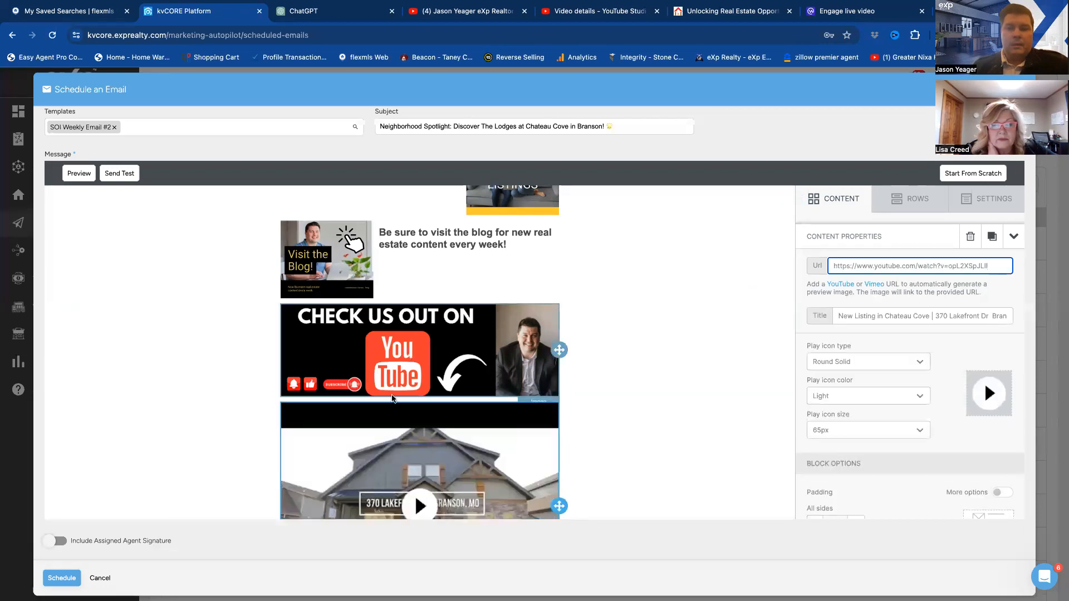
pyautogui.scroll(-2, 392, 397)
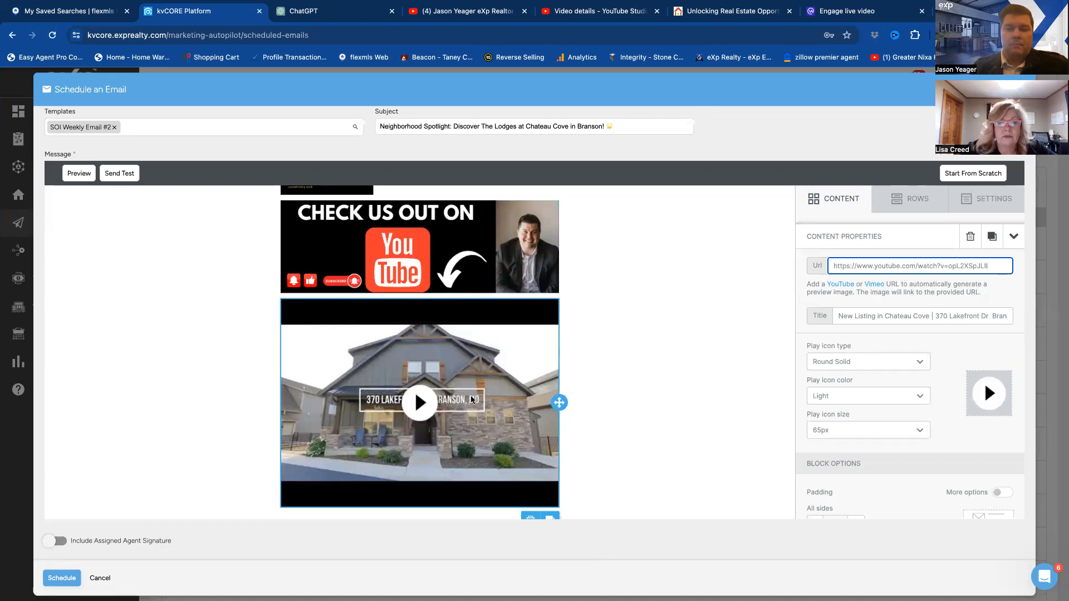
# Step: Insert a blank line between the "Thank you for allowing us" paragraph and "Best regards," in the email body
pyautogui.scroll(4, 472, 399)
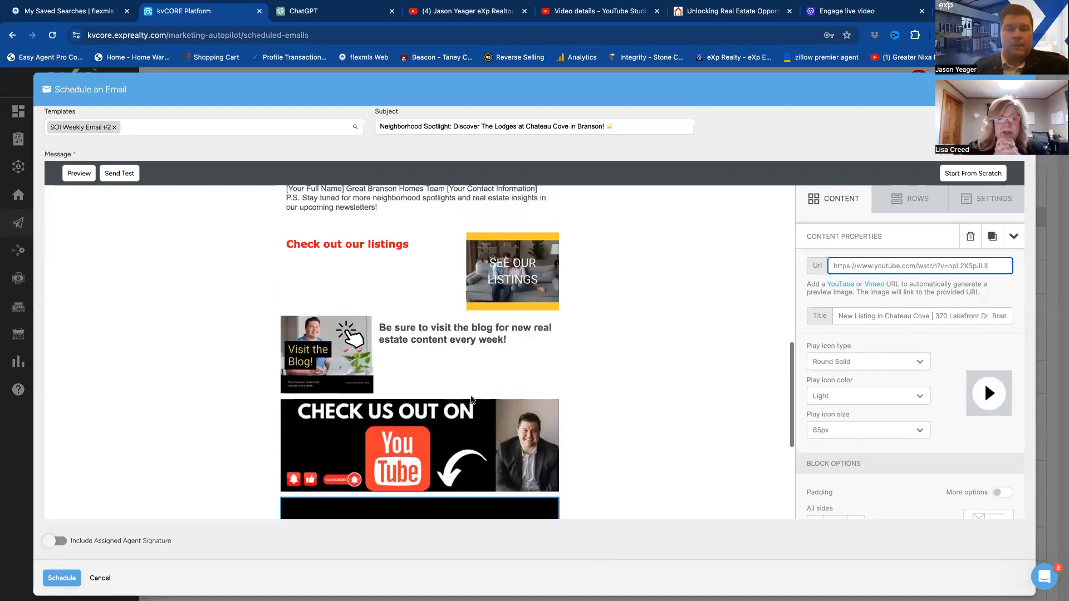
pyautogui.scroll(5, 471, 400)
pyautogui.scroll(-1, 472, 400)
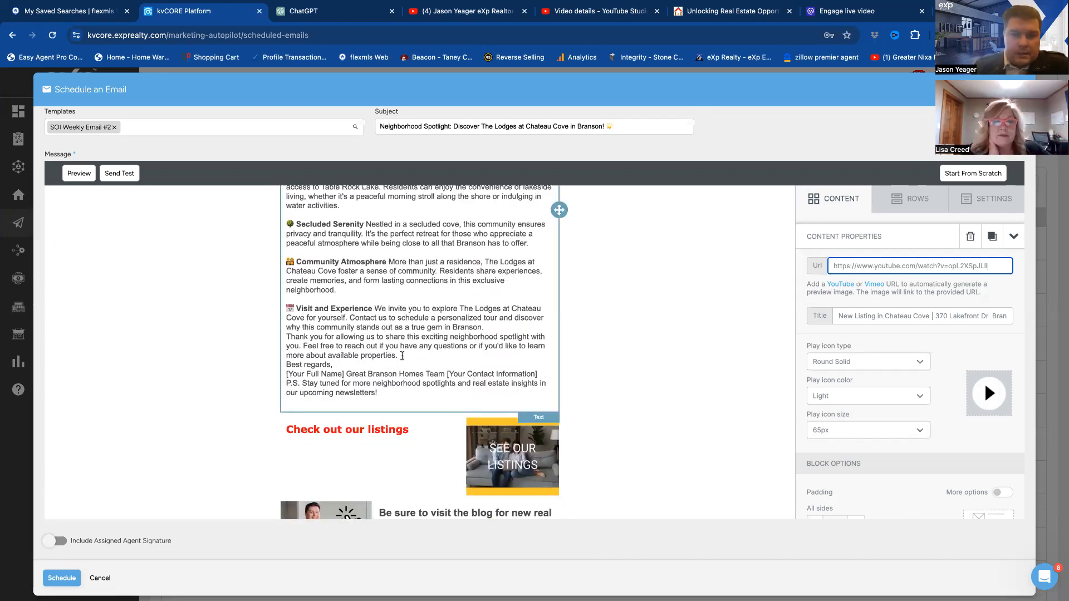
pyautogui.click(402, 355)
pyautogui.press('Return')
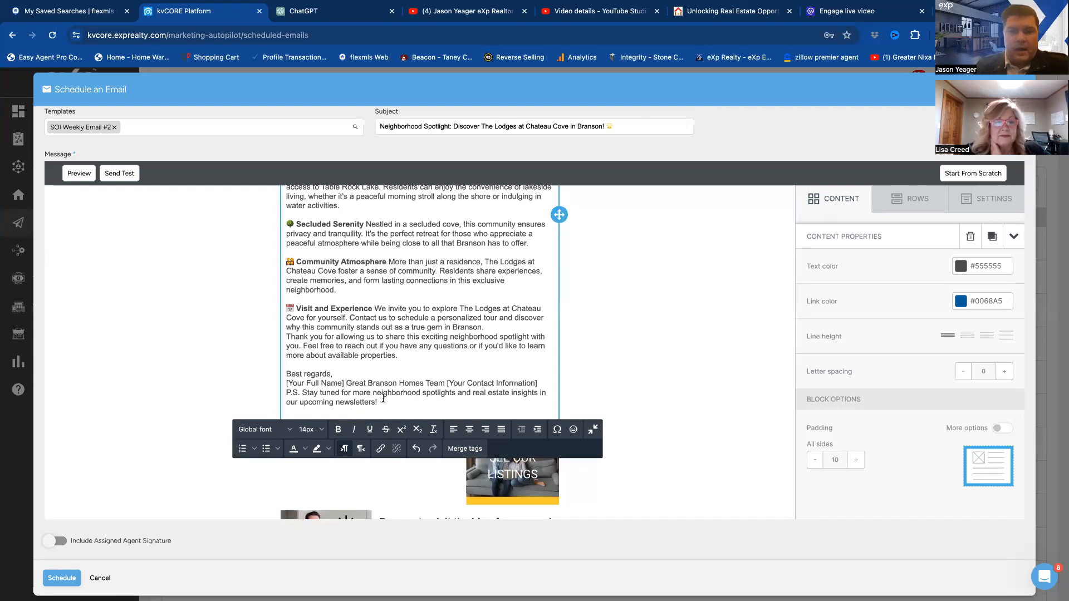
# Step: Include the assigned agent signature and delete the "Best regards," sign-off with its name, team and contact placeholders
pyautogui.scroll(-2, 383, 398)
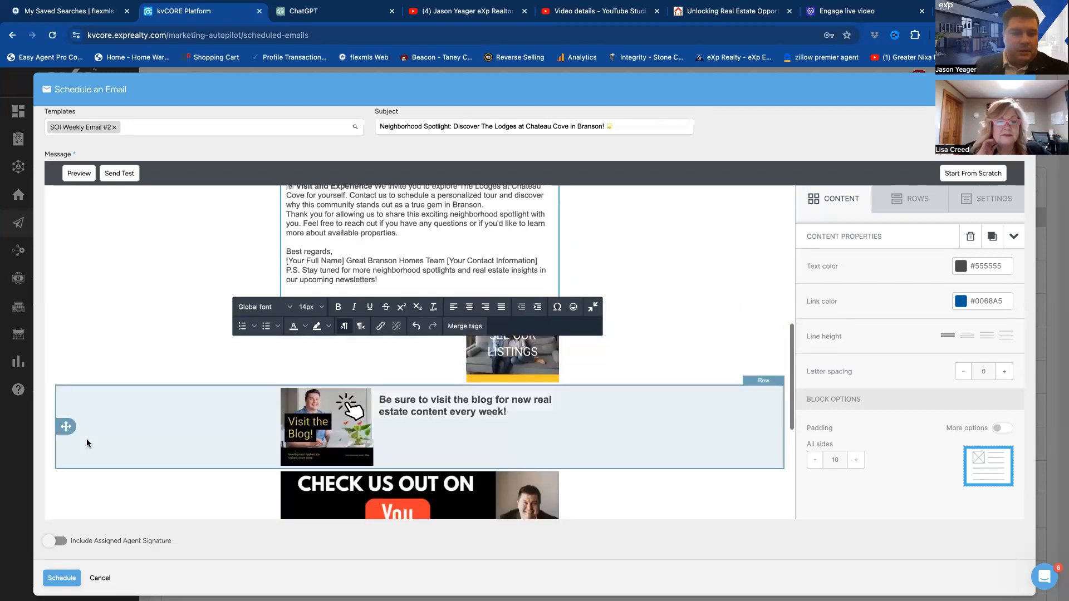
pyautogui.click(51, 543)
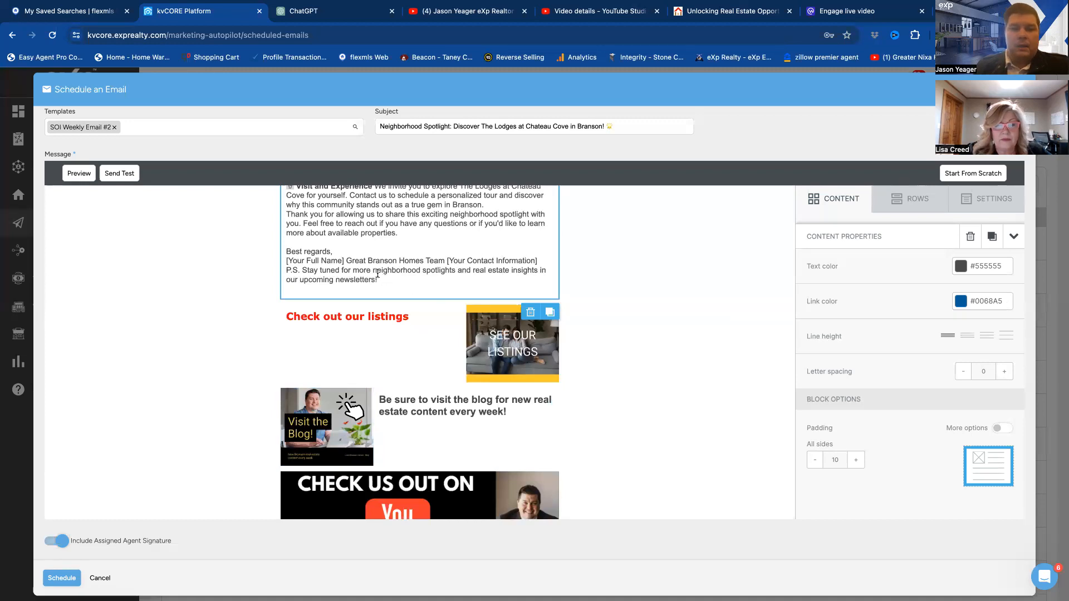
pyautogui.moveTo(540, 260)
pyautogui.mouseDown()
pyautogui.moveTo(290, 261)
pyautogui.moveTo(305, 248)
pyautogui.moveTo(285, 252)
pyautogui.mouseUp()
pyautogui.press('BackSpace')
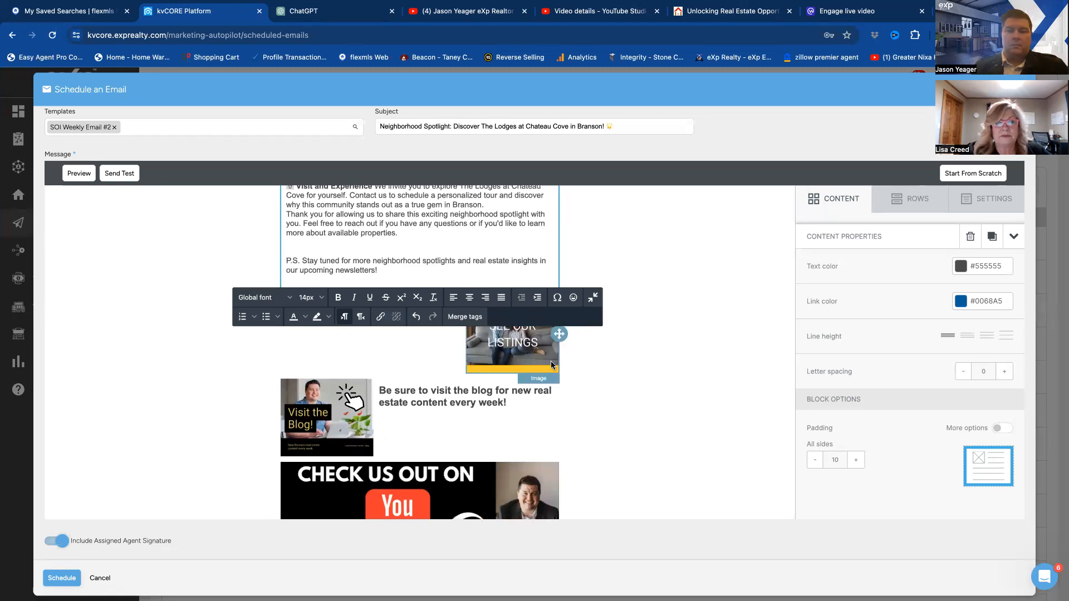
pyautogui.scroll(-5, 551, 364)
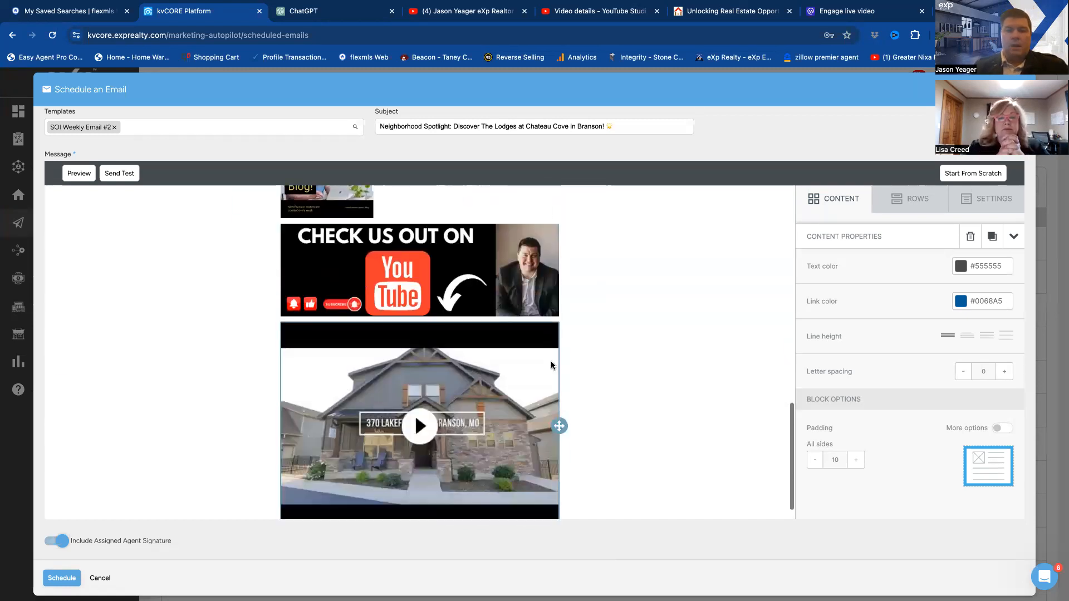
pyautogui.scroll(1, 551, 364)
pyautogui.scroll(12, 551, 365)
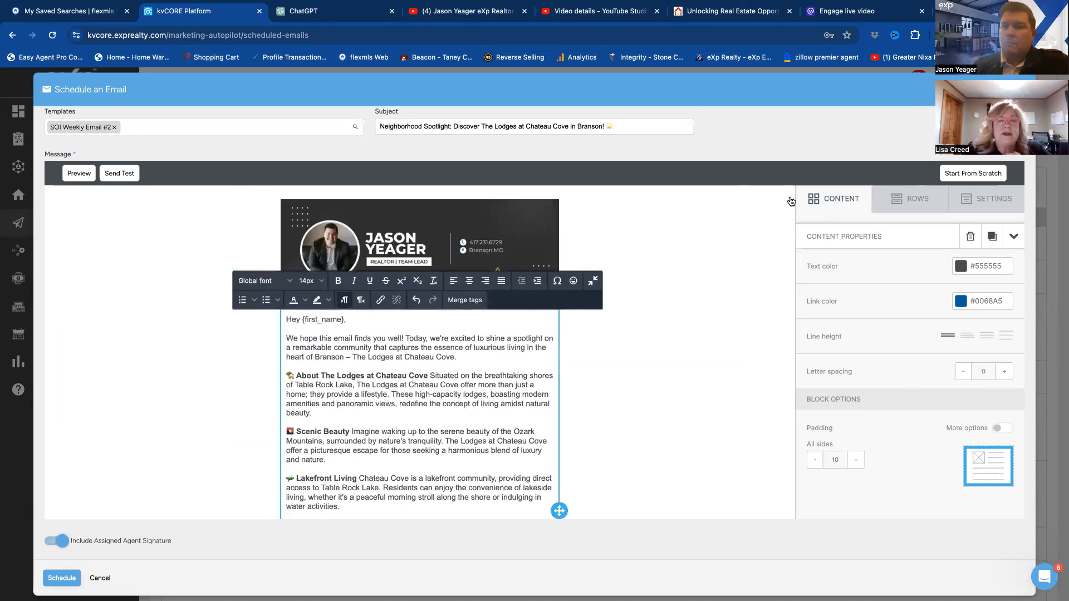
pyautogui.scroll(3, 720, 297)
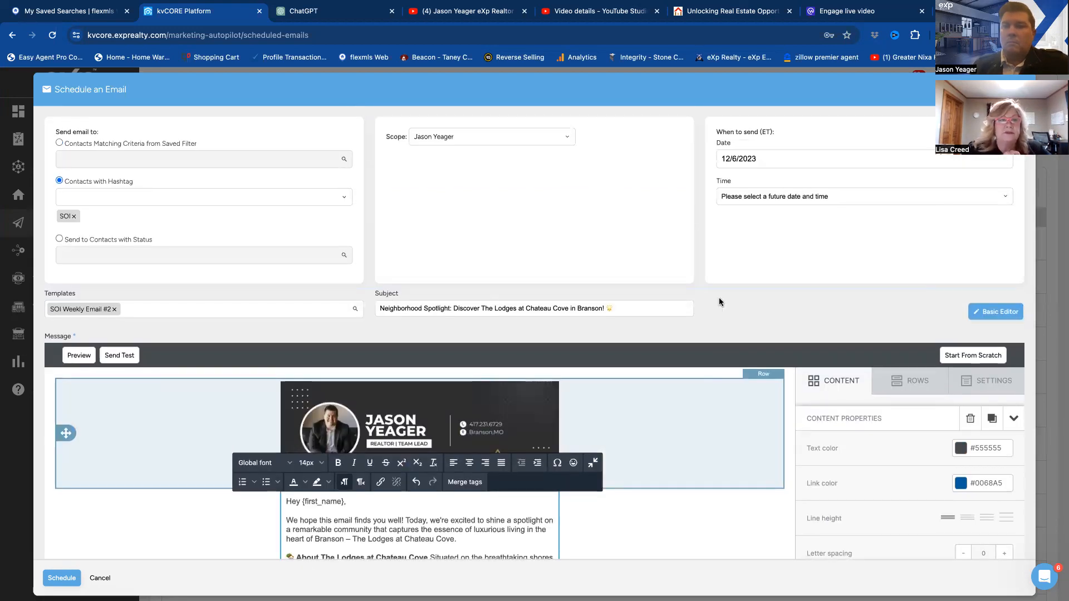
# Step: Switch to ChatGPT and ask it to "[rewrite and make it shorter and more personable]" for the neighborhood spotlight email
pyautogui.click(327, 17)
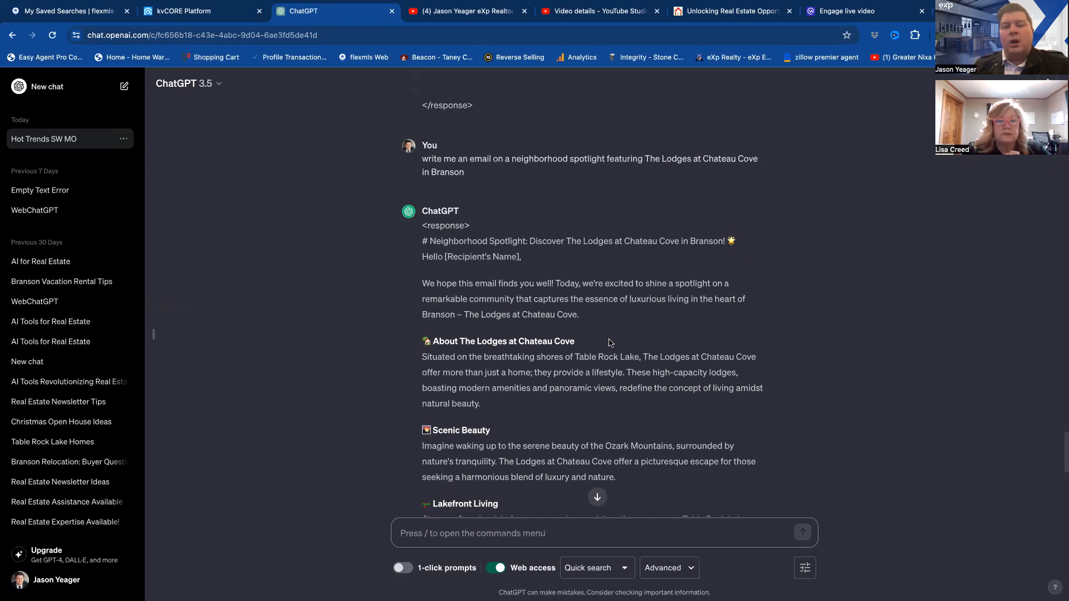
pyautogui.click(431, 534)
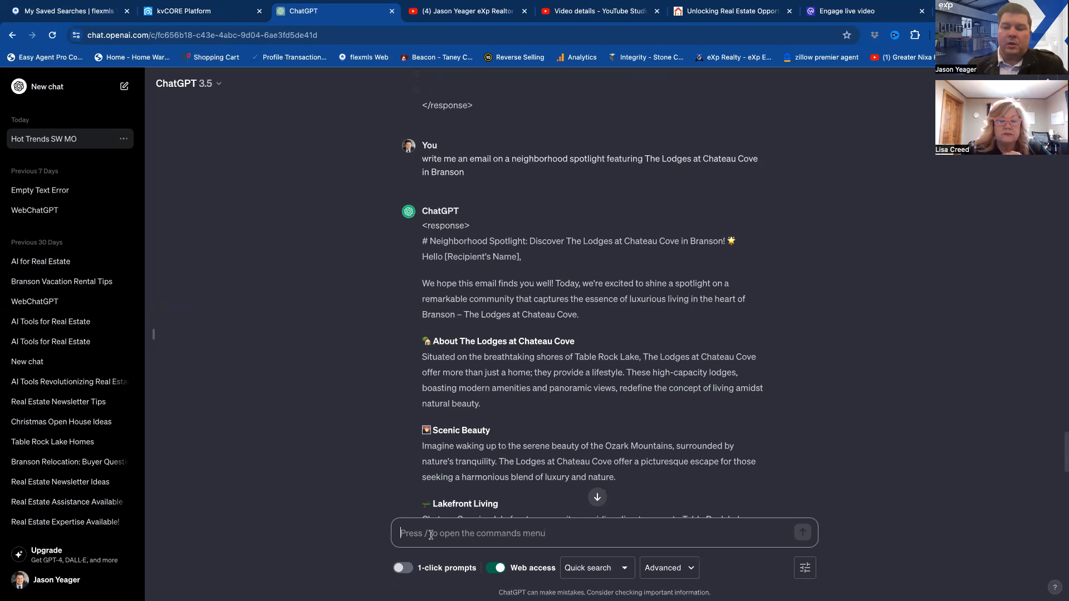
pyautogui.write('[rewrit4e')
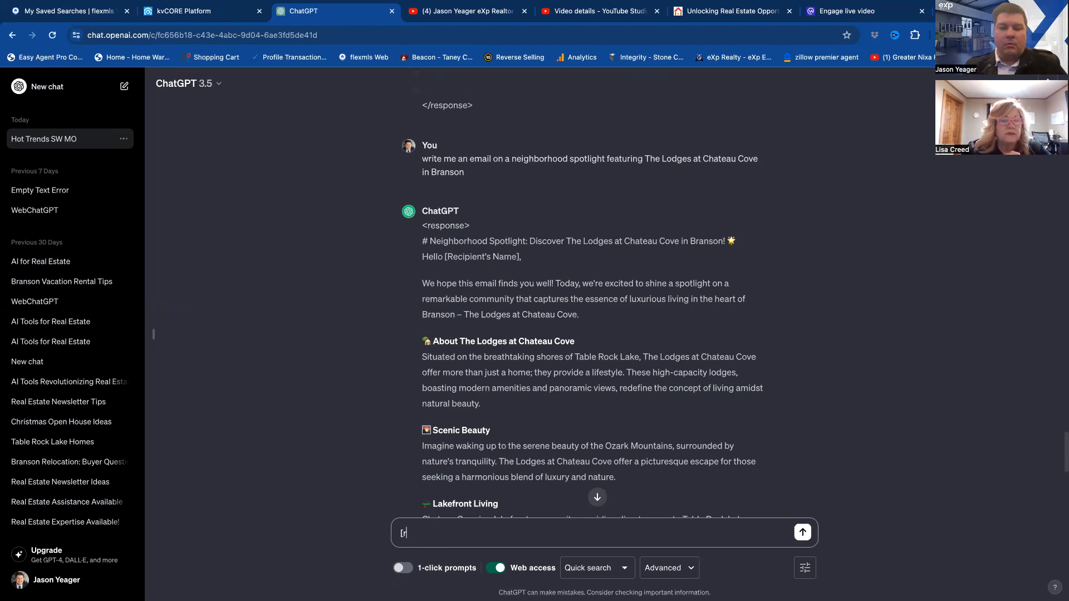
pyautogui.press('BackSpace')
pyautogui.press('BackSpace')
pyautogui.write('e')
pyautogui.write(' and m')
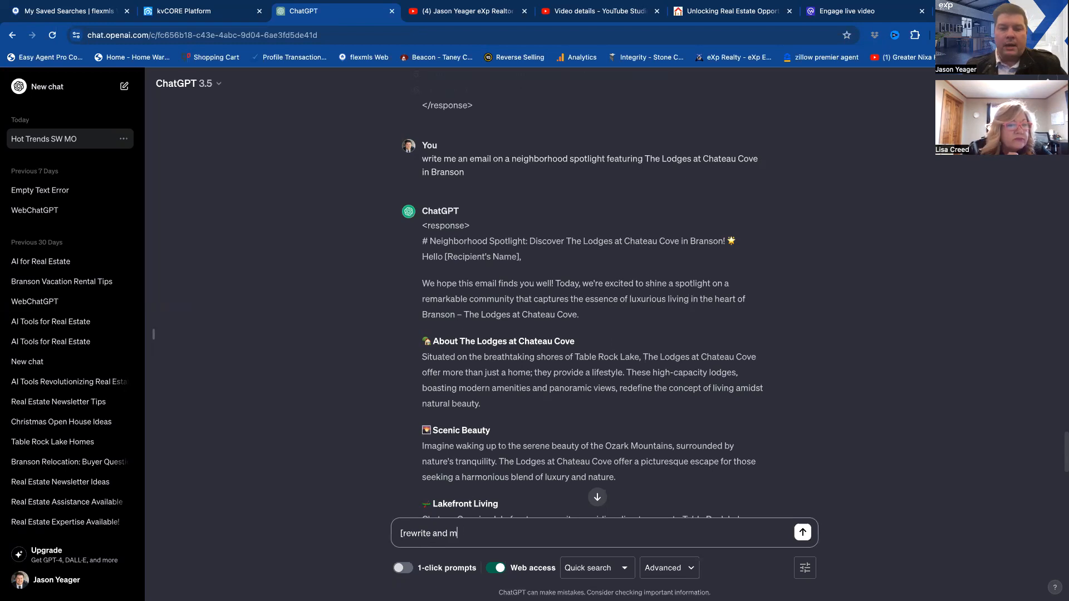
pyautogui.write('ake it shorter')
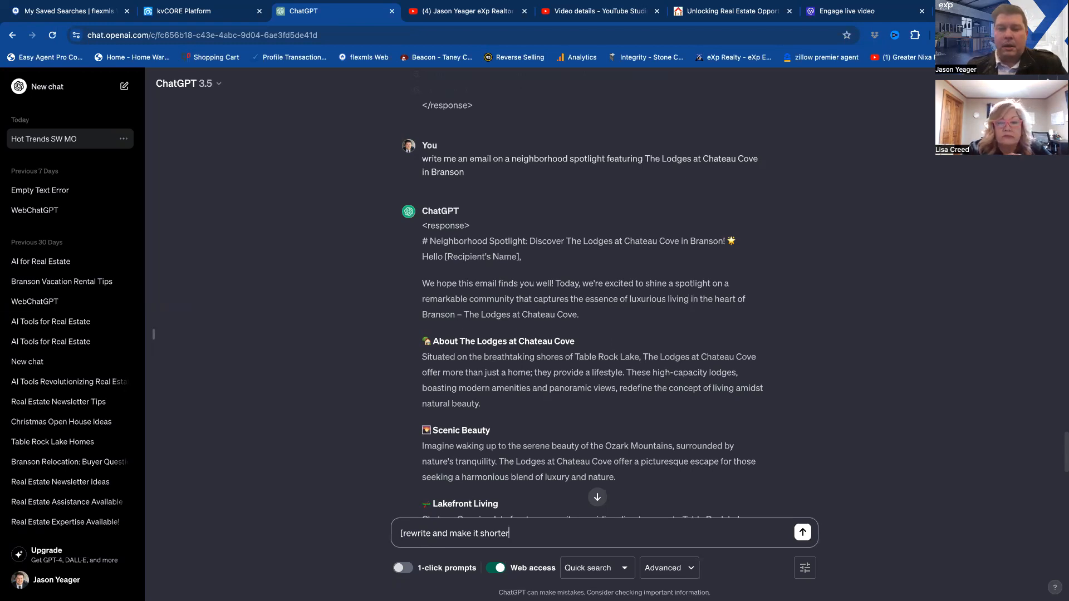
pyautogui.write('and more personable]')
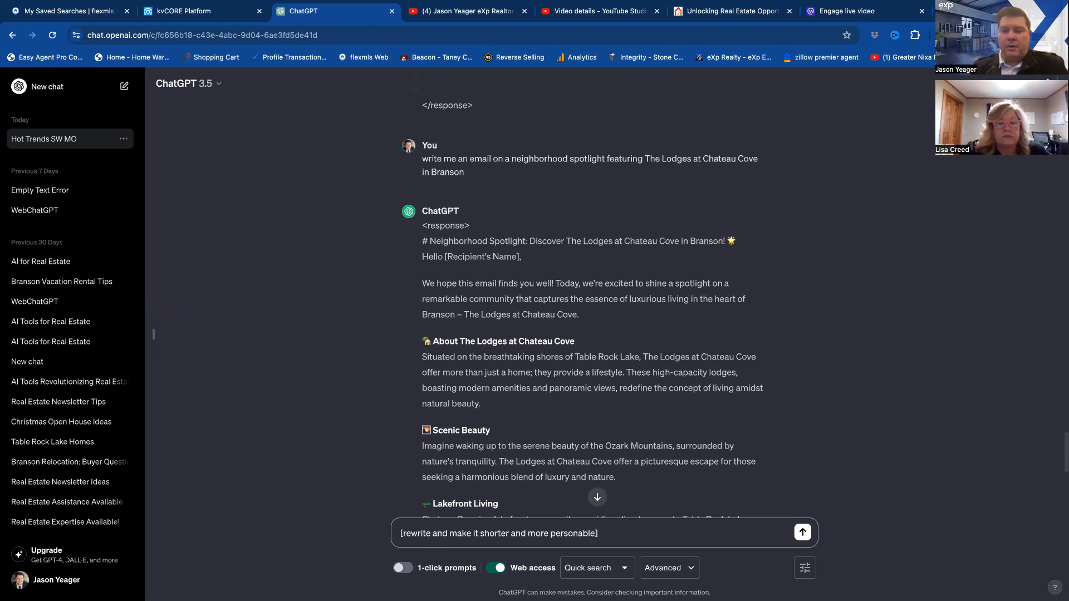
pyautogui.press('Return')
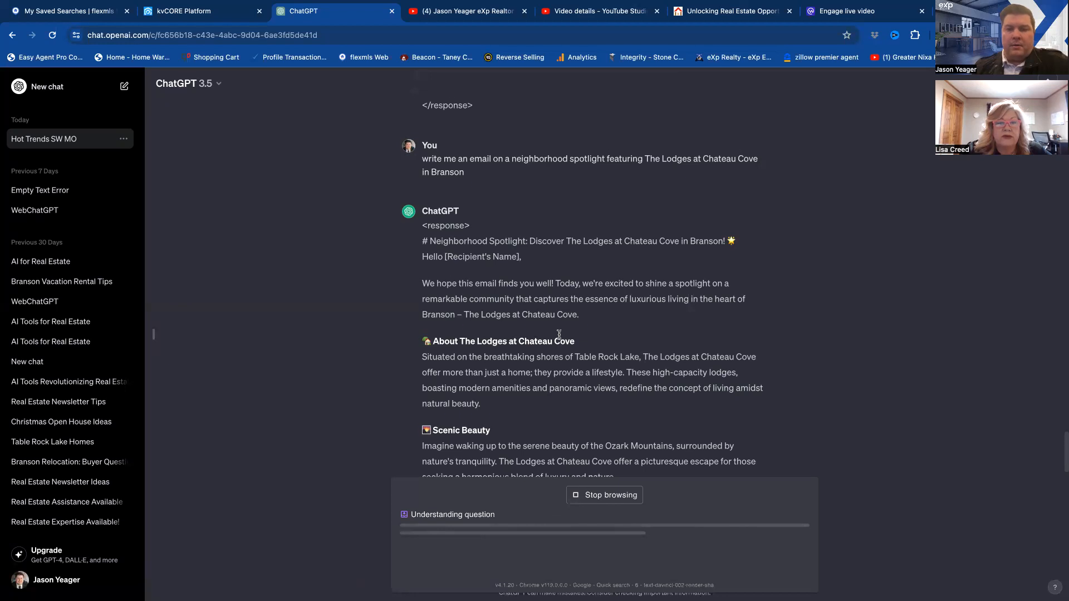
pyautogui.scroll(-2, 559, 334)
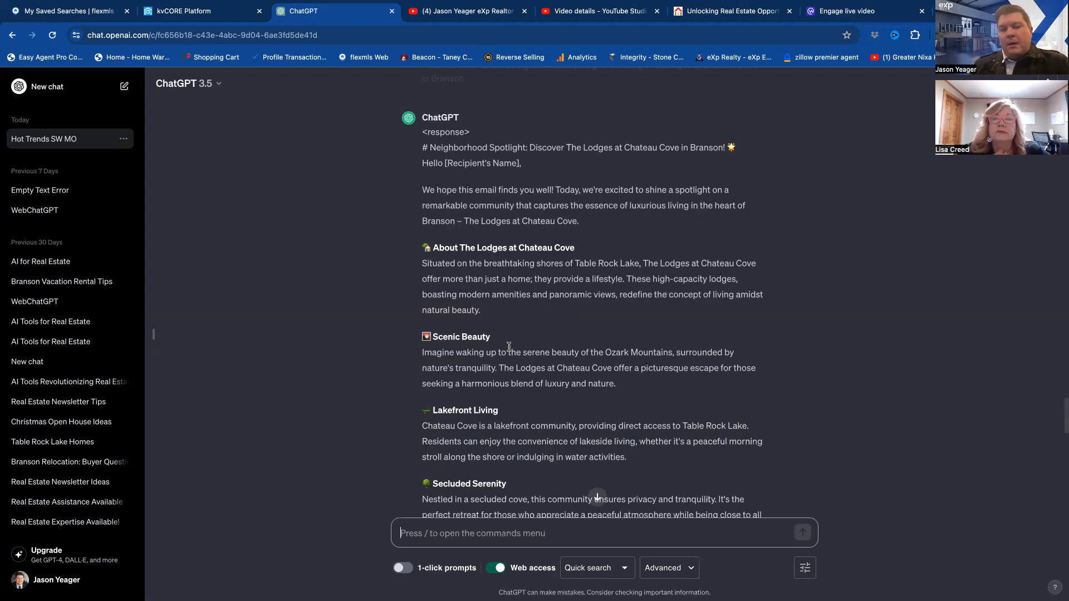
pyautogui.scroll(-5, 509, 346)
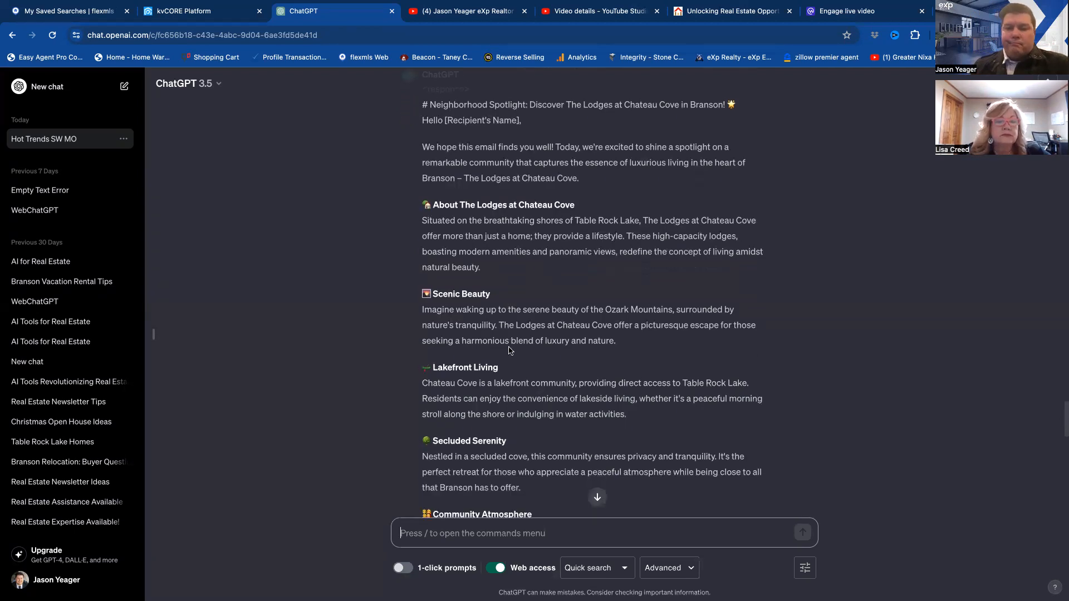
pyautogui.scroll(-3, 509, 349)
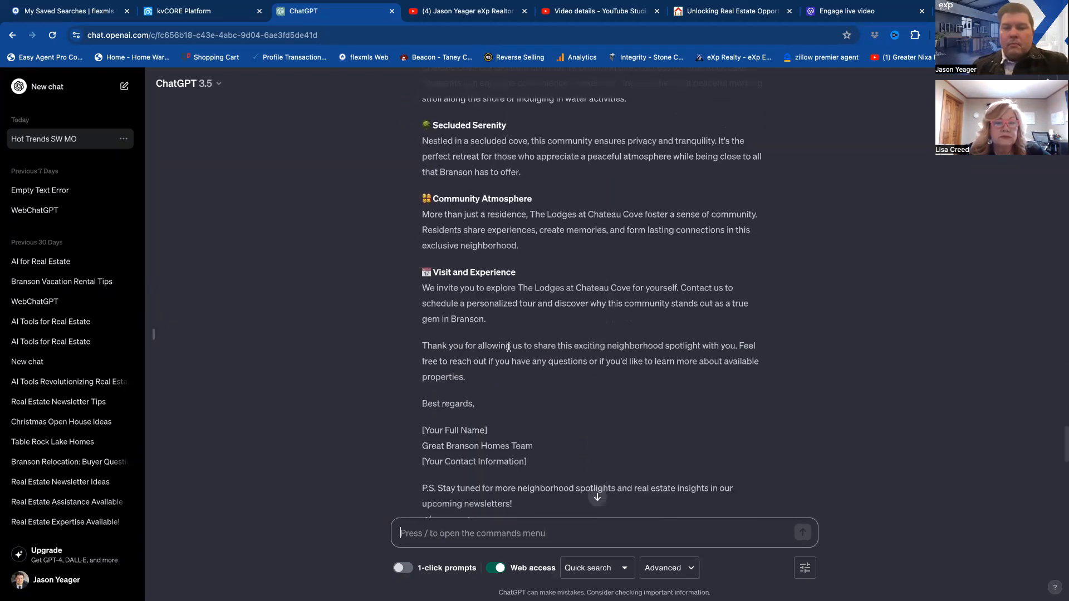
pyautogui.scroll(20, 481, 384)
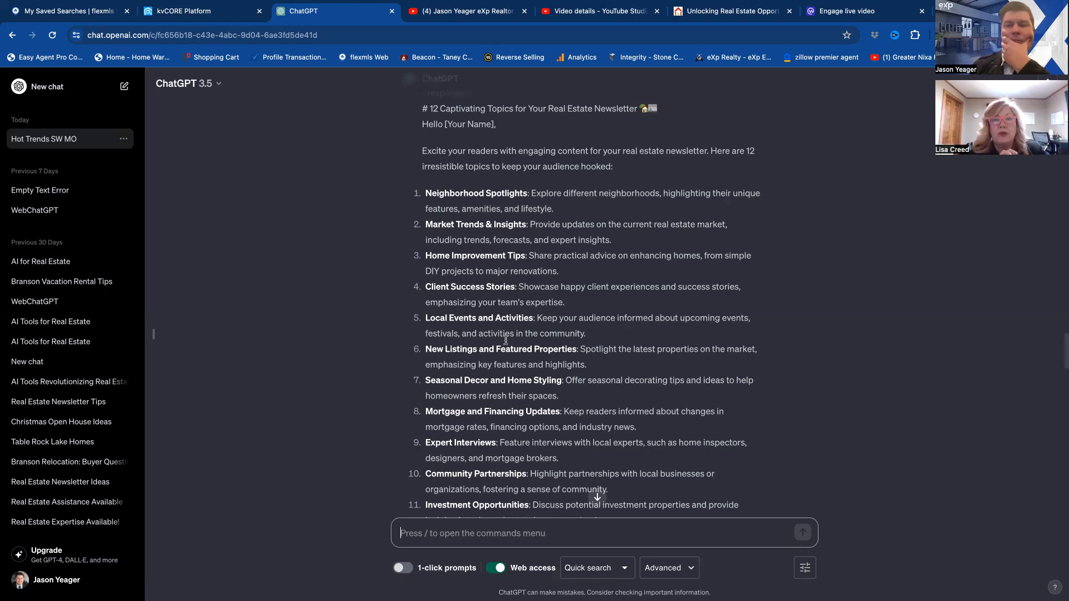
pyautogui.click(470, 17)
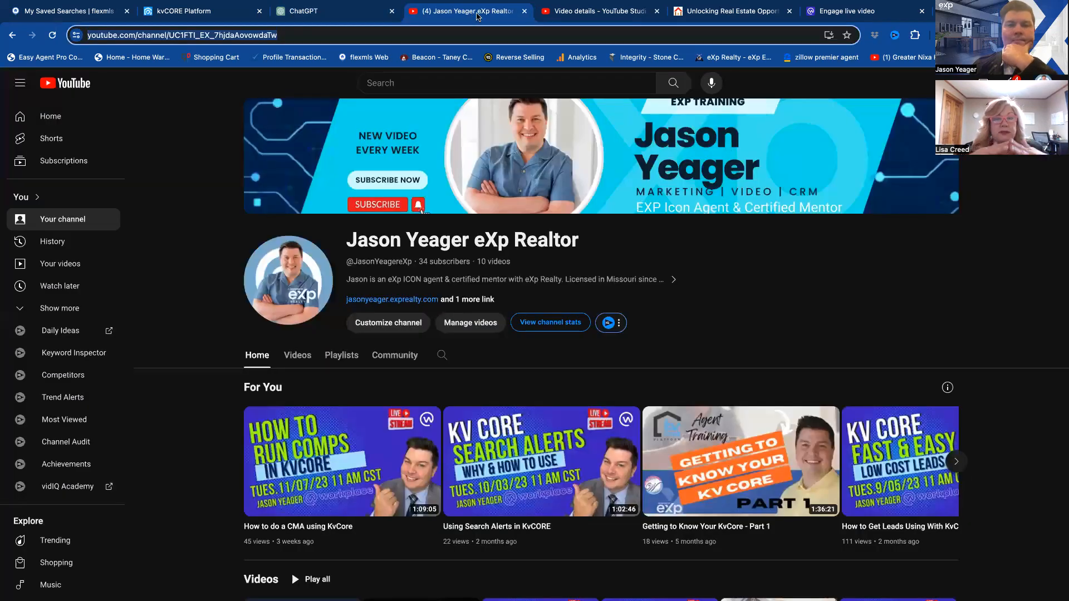
pyautogui.click(607, 17)
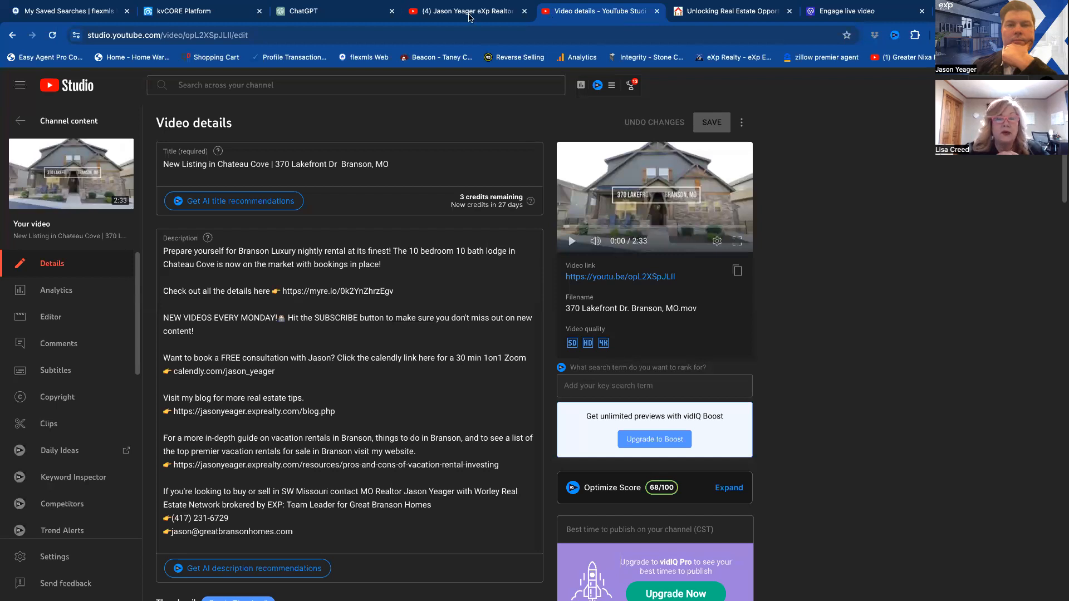
# Step: Return to kvCORE and review the email from its greeting and spotlight text through the blog and YouTube banners to the listing video
pyautogui.click(219, 12)
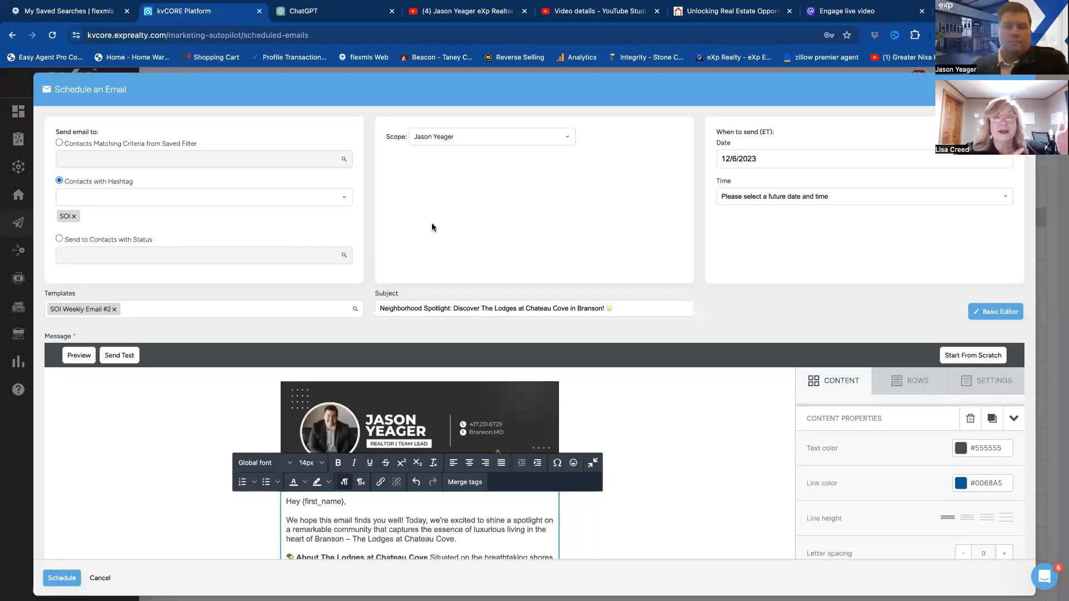
pyautogui.scroll(-2, 486, 342)
pyautogui.scroll(-2, 486, 342)
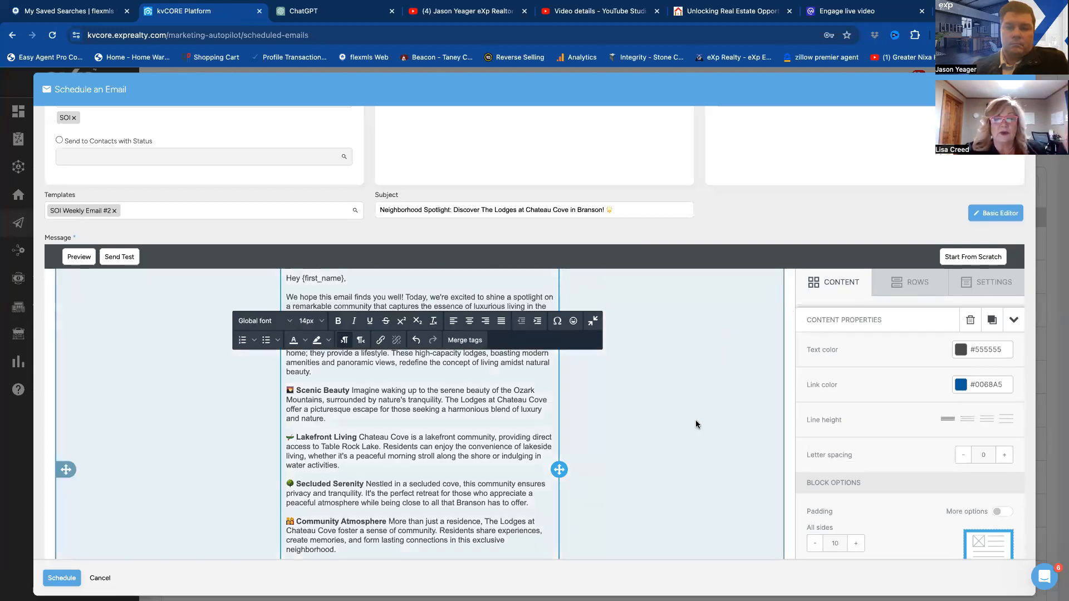
pyautogui.scroll(-1, 696, 424)
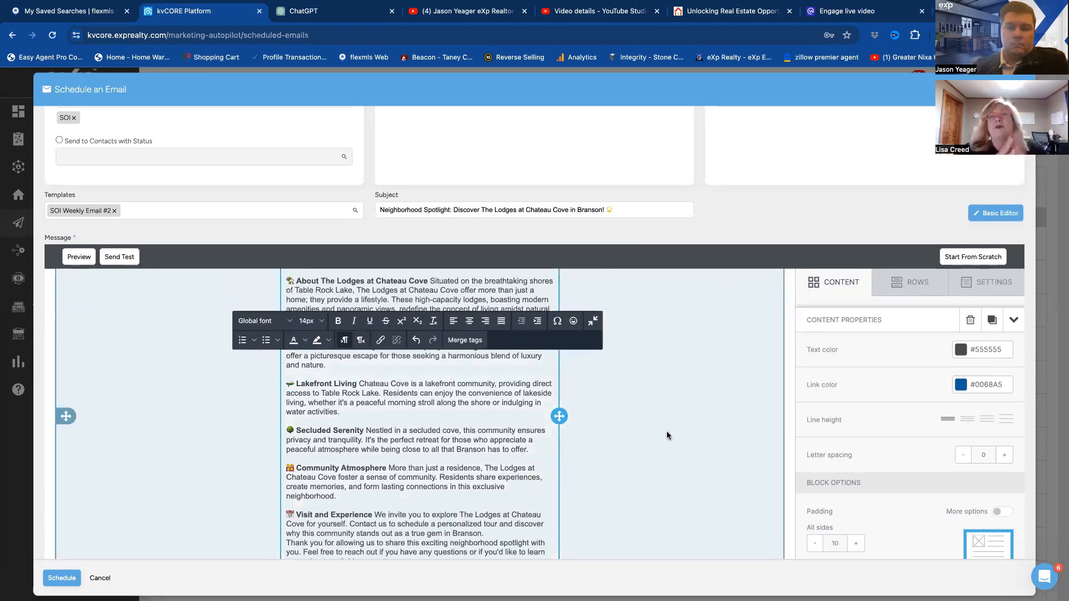
pyautogui.scroll(3, 555, 449)
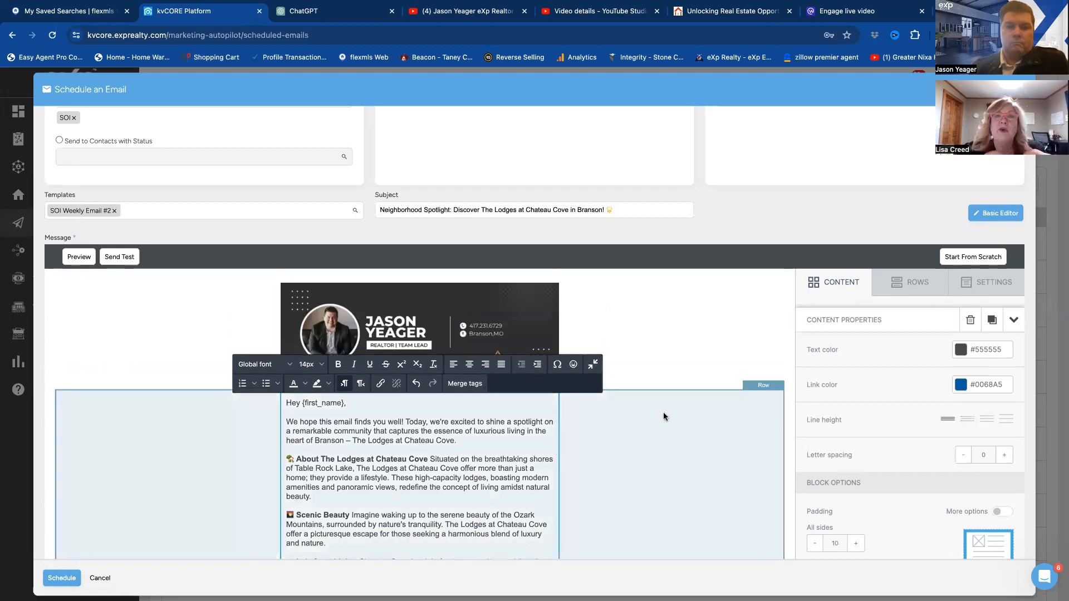
pyautogui.scroll(-3, 607, 417)
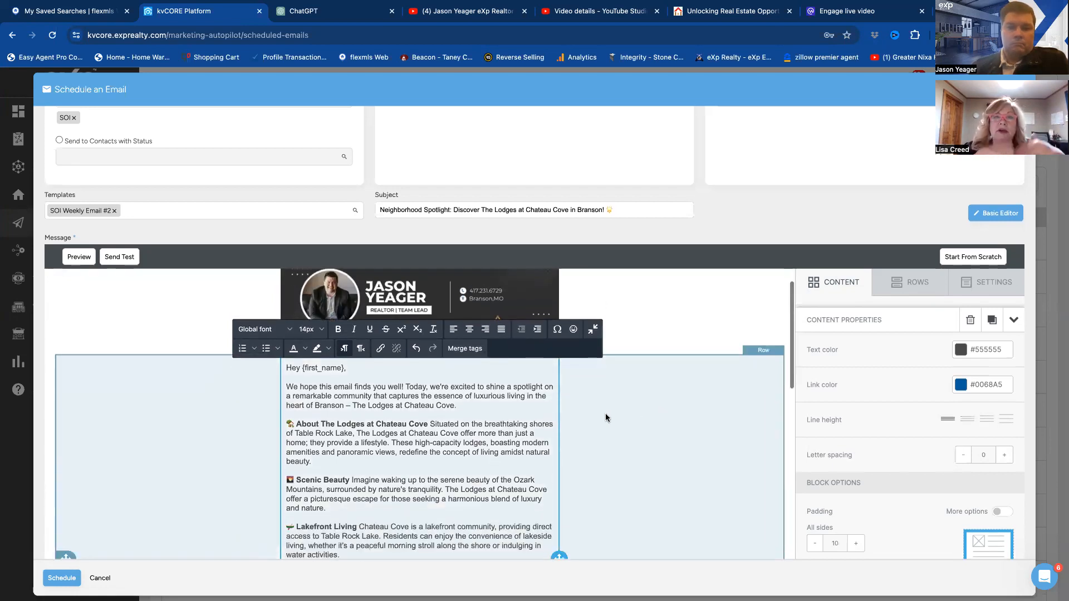
pyautogui.scroll(-1, 607, 417)
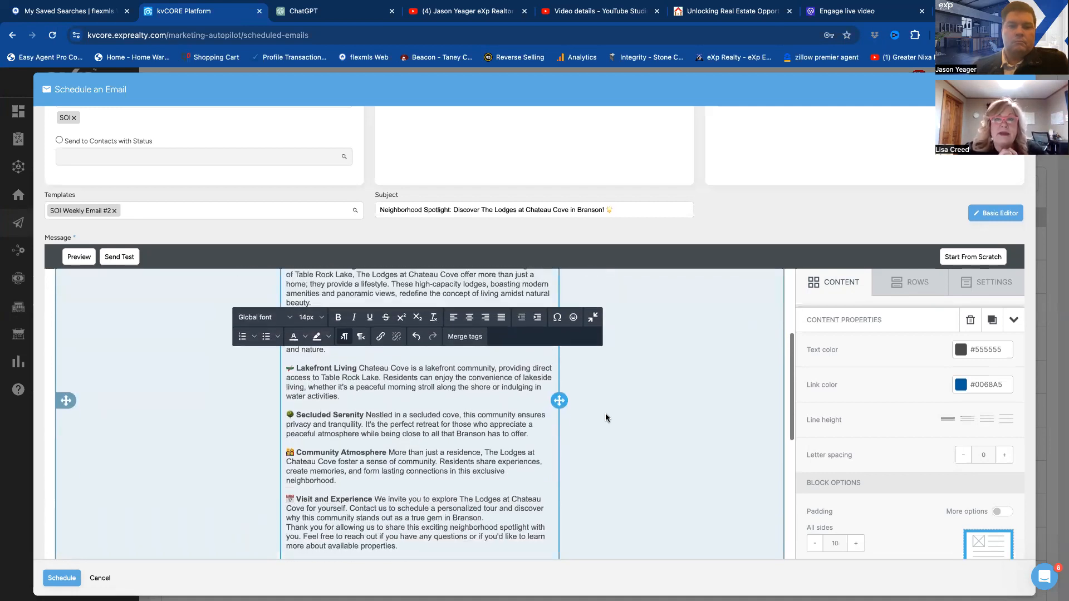
pyautogui.scroll(1, 428, 421)
pyautogui.scroll(1, 428, 421)
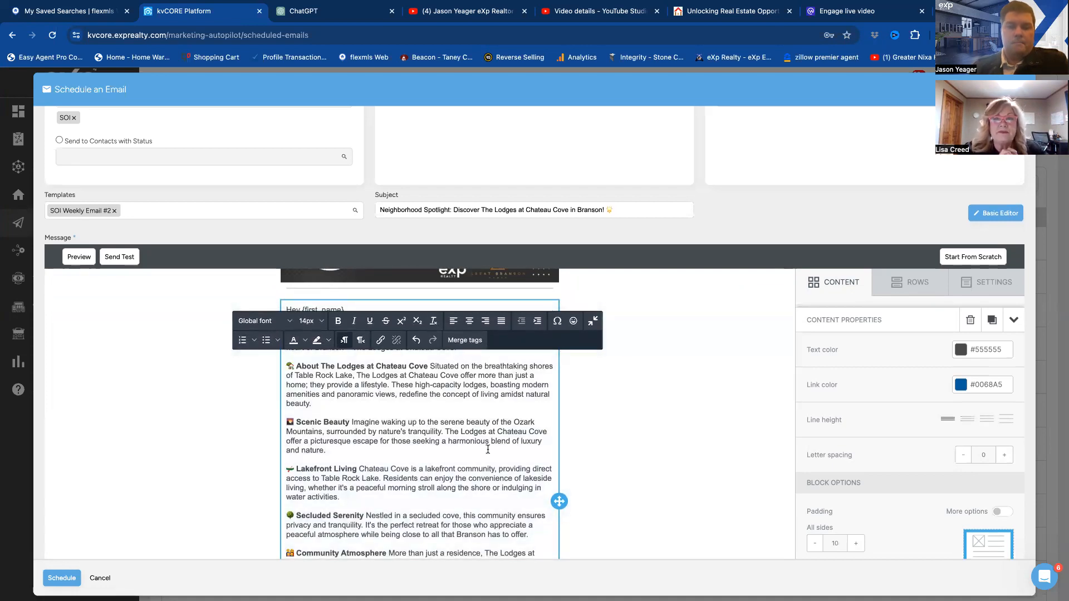
pyautogui.scroll(-4, 481, 450)
pyautogui.scroll(-1, 481, 450)
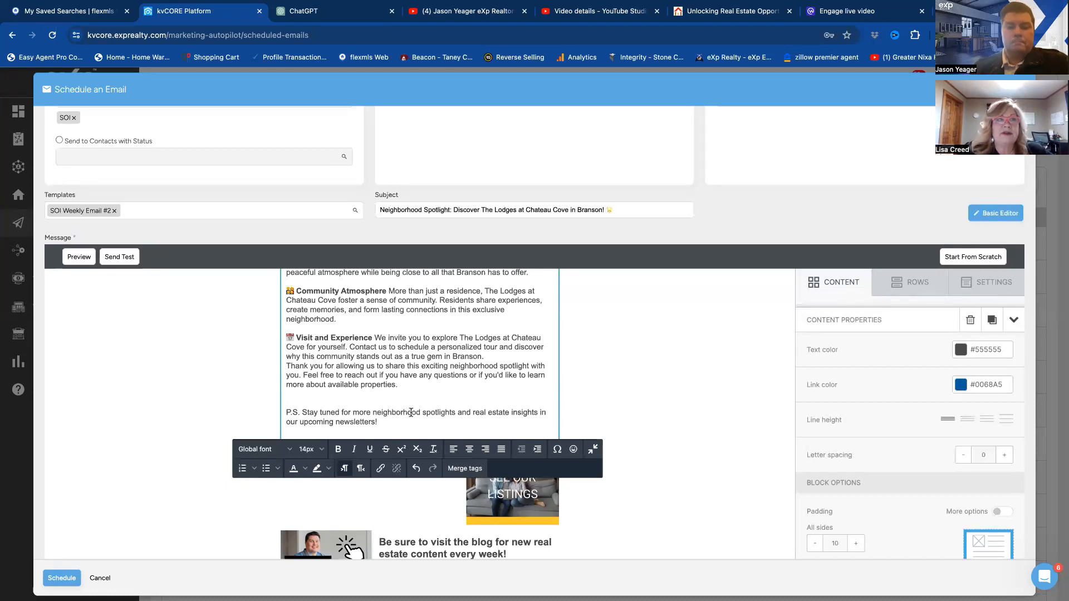
pyautogui.scroll(-3, 411, 412)
pyautogui.scroll(-1, 410, 414)
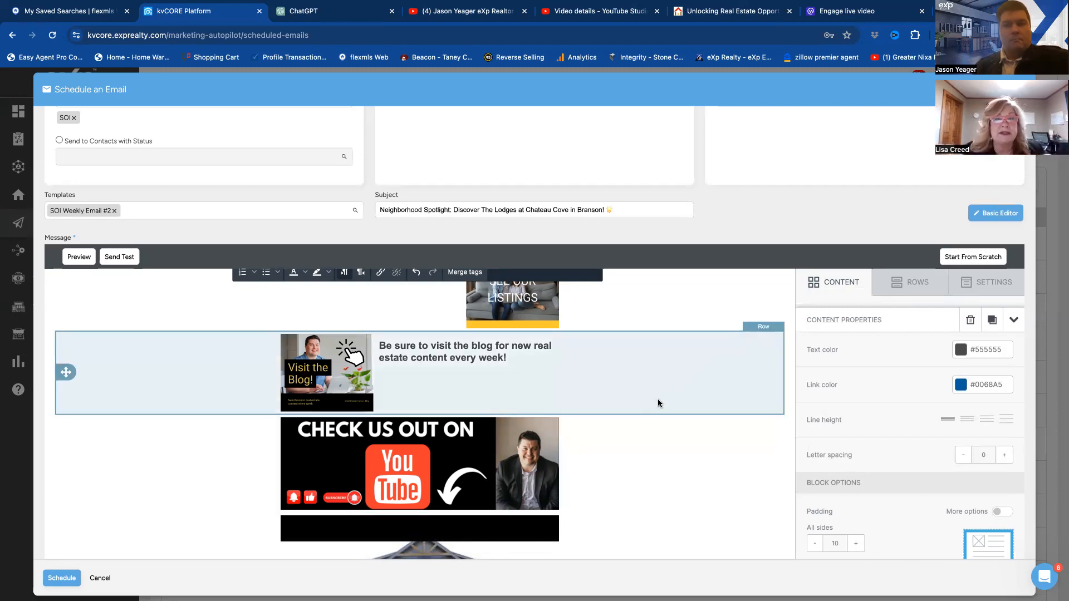
pyautogui.scroll(-3, 657, 400)
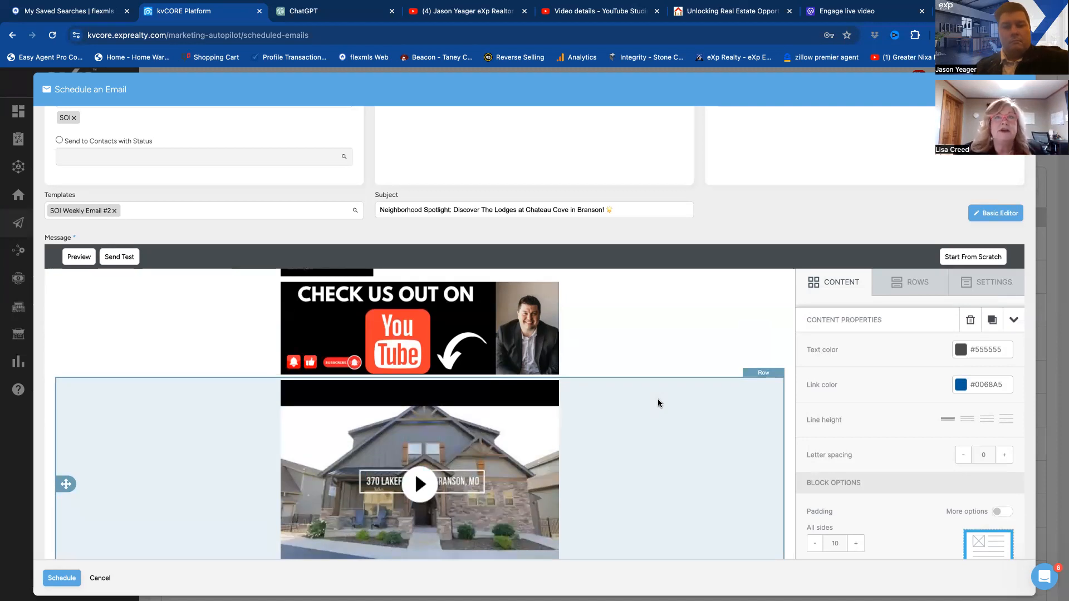
pyautogui.scroll(-1, 658, 402)
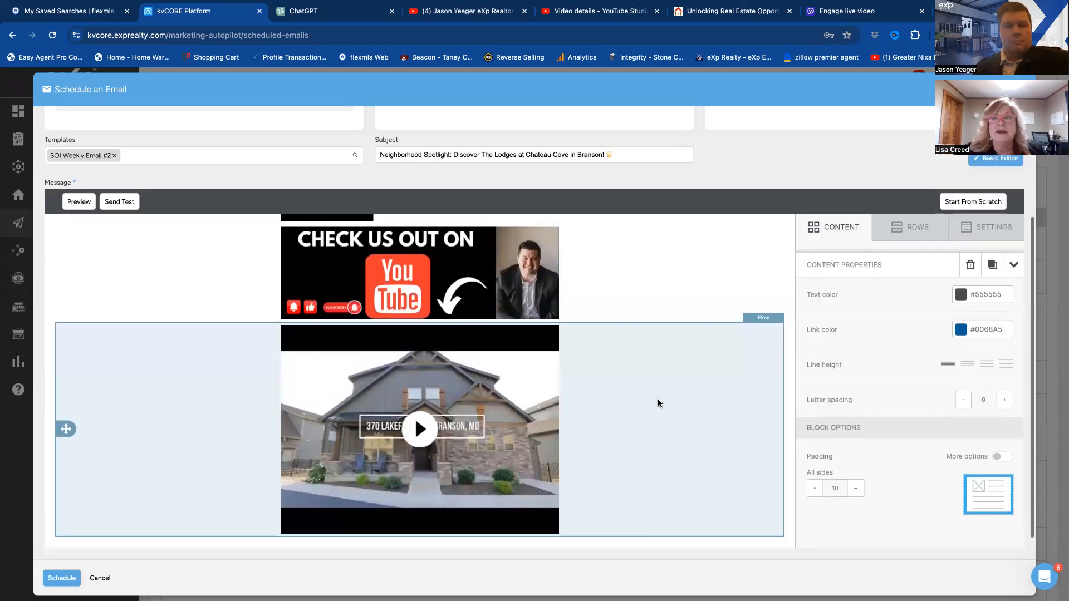
pyautogui.scroll(-1, 658, 402)
# Step: Set the email's send date to 12/8/2023 and its send time to 10:00 am
pyautogui.scroll(10, 658, 403)
pyautogui.scroll(2, 657, 399)
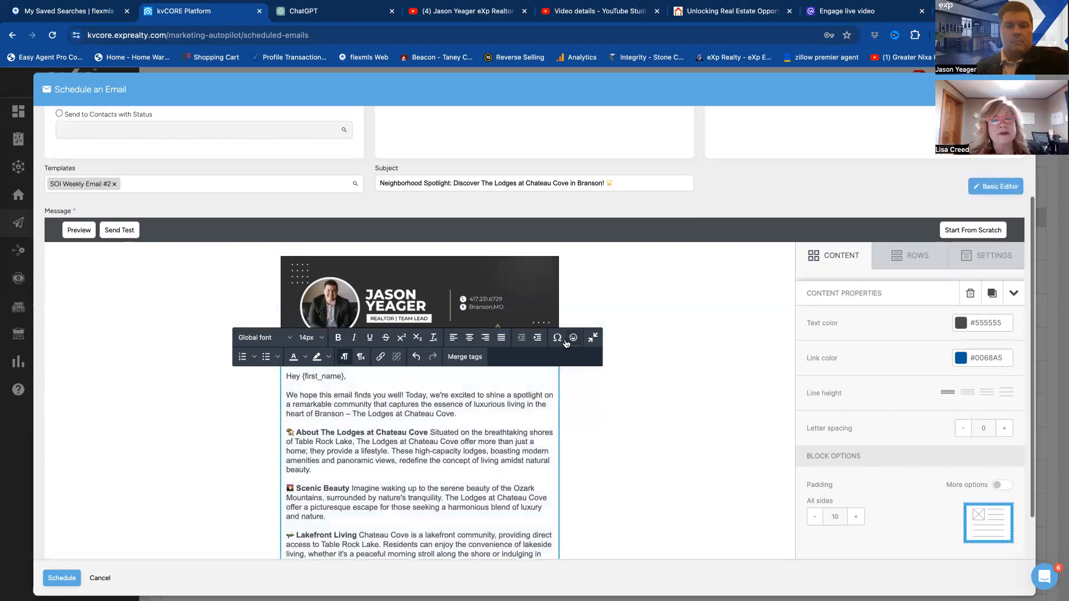
pyautogui.scroll(3, 566, 343)
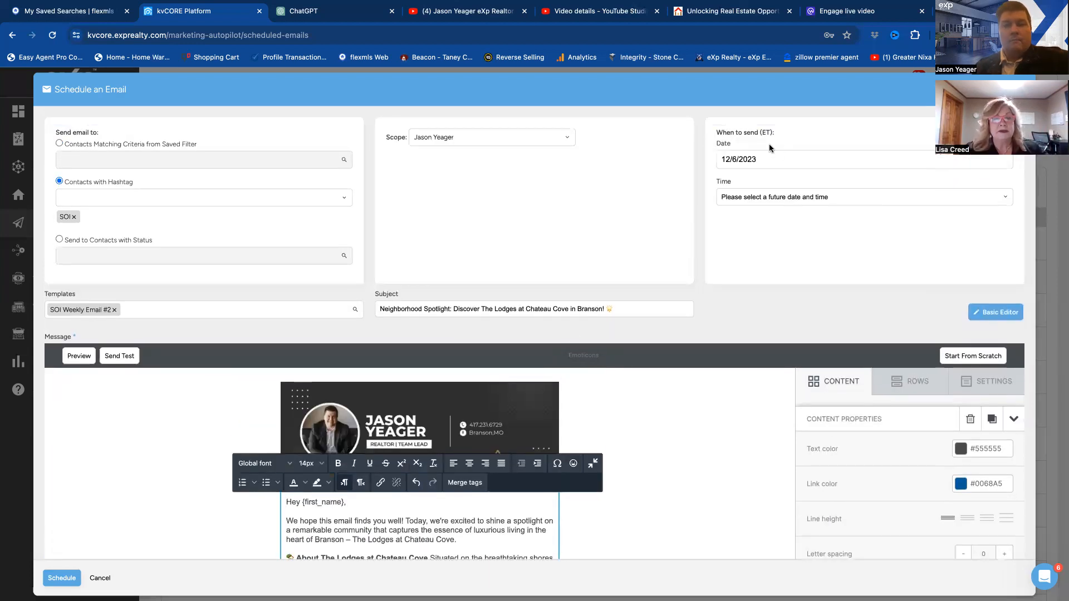
pyautogui.click(758, 161)
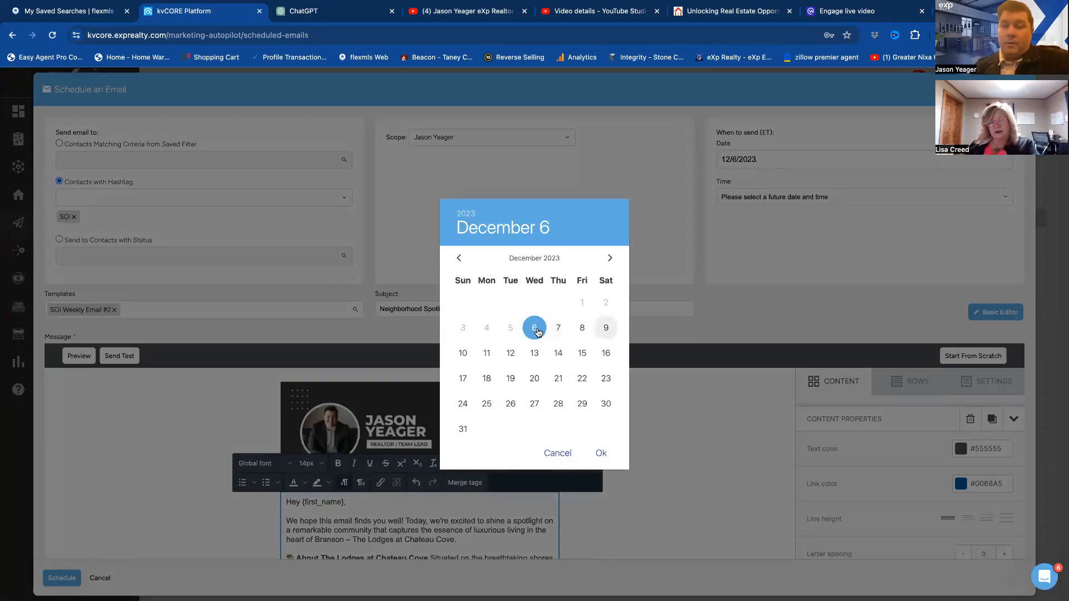
pyautogui.click(582, 329)
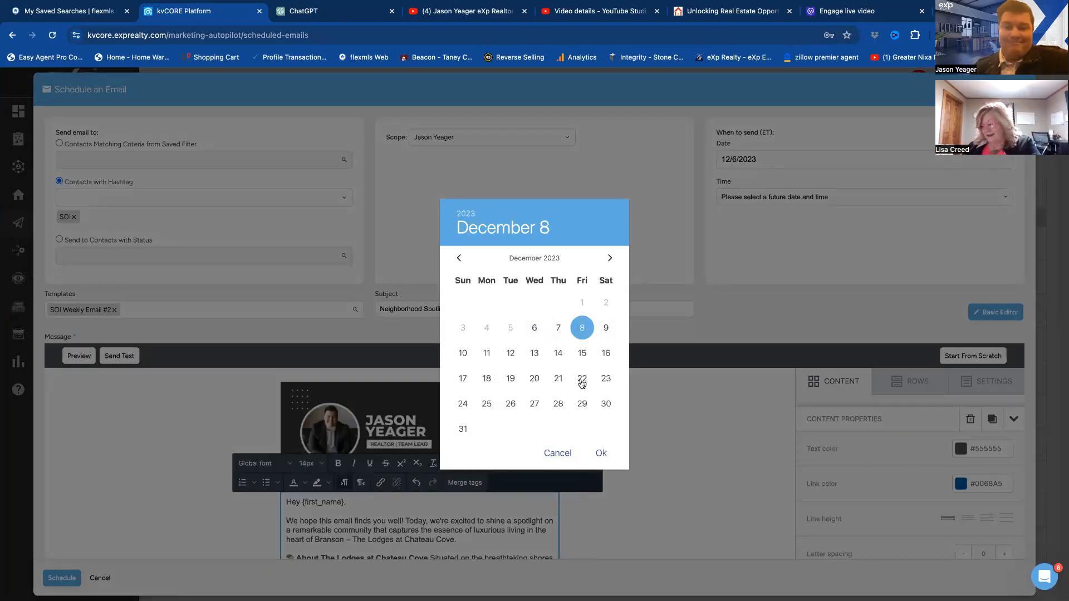
pyautogui.click(601, 454)
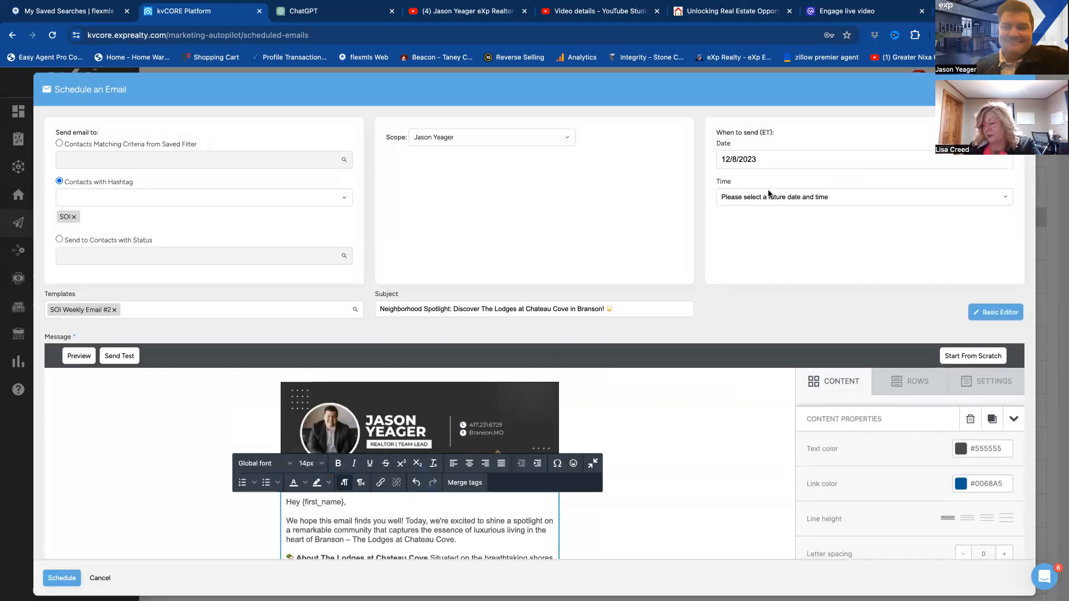
pyautogui.click(750, 197)
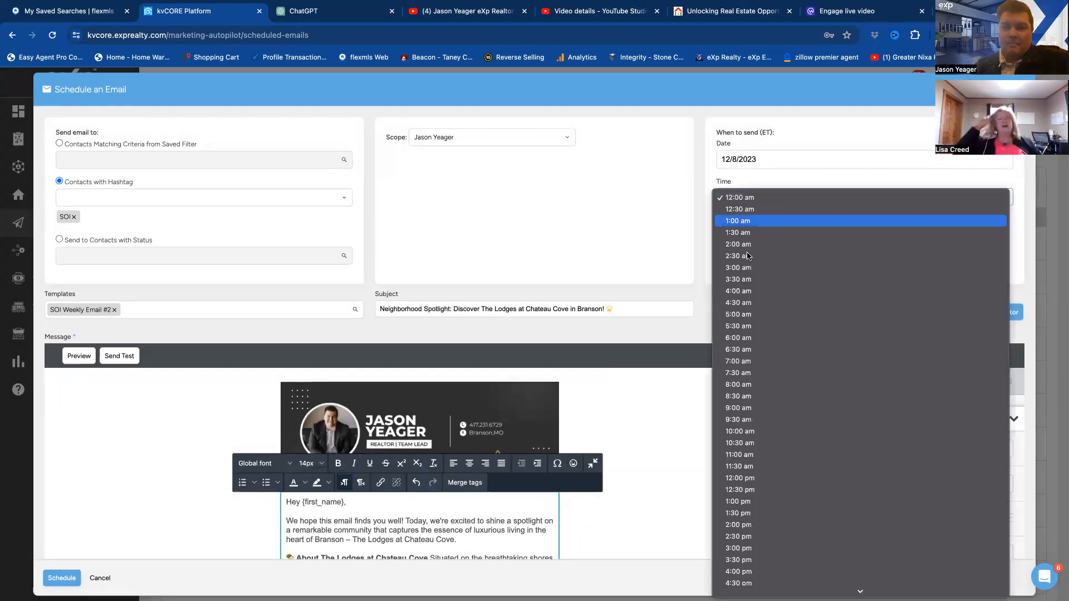
pyautogui.scroll(-2, 756, 342)
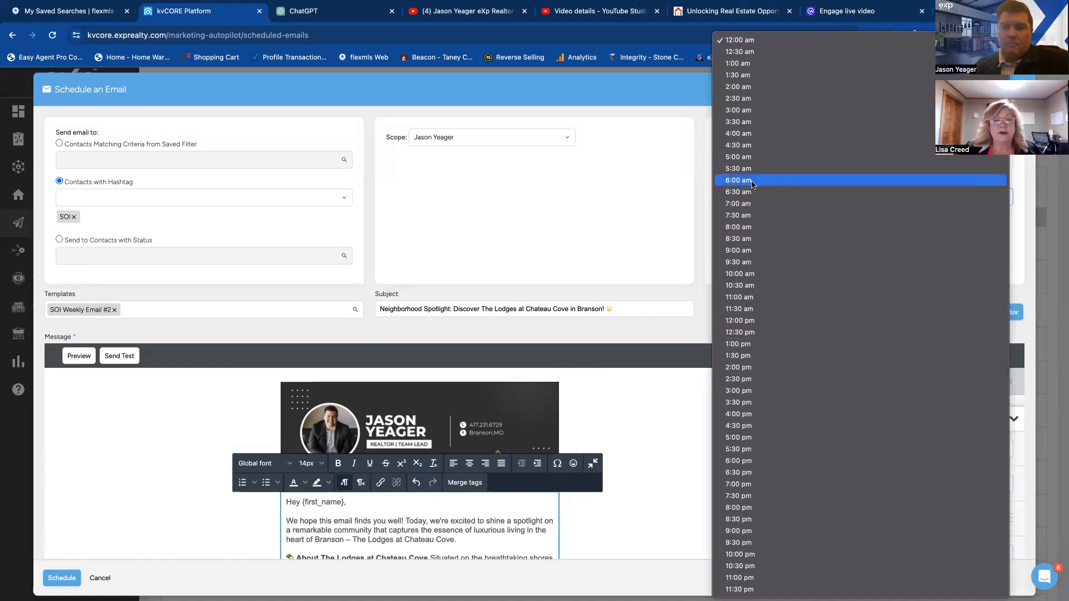
pyautogui.click(746, 273)
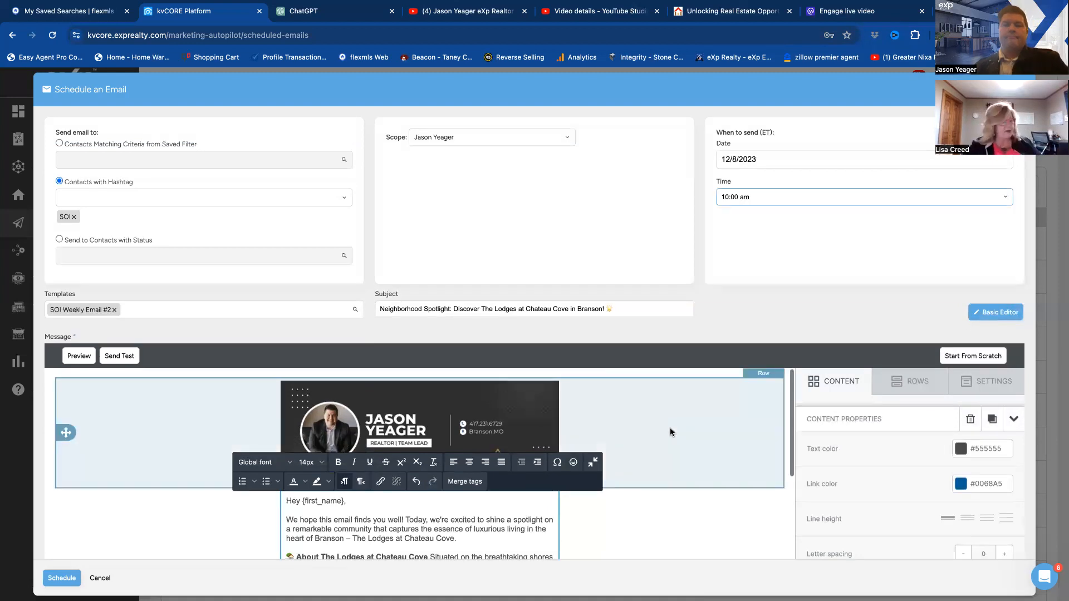
# Step: Check the email through to its listing video and signature setting, and schedule it
pyautogui.scroll(-2, 670, 427)
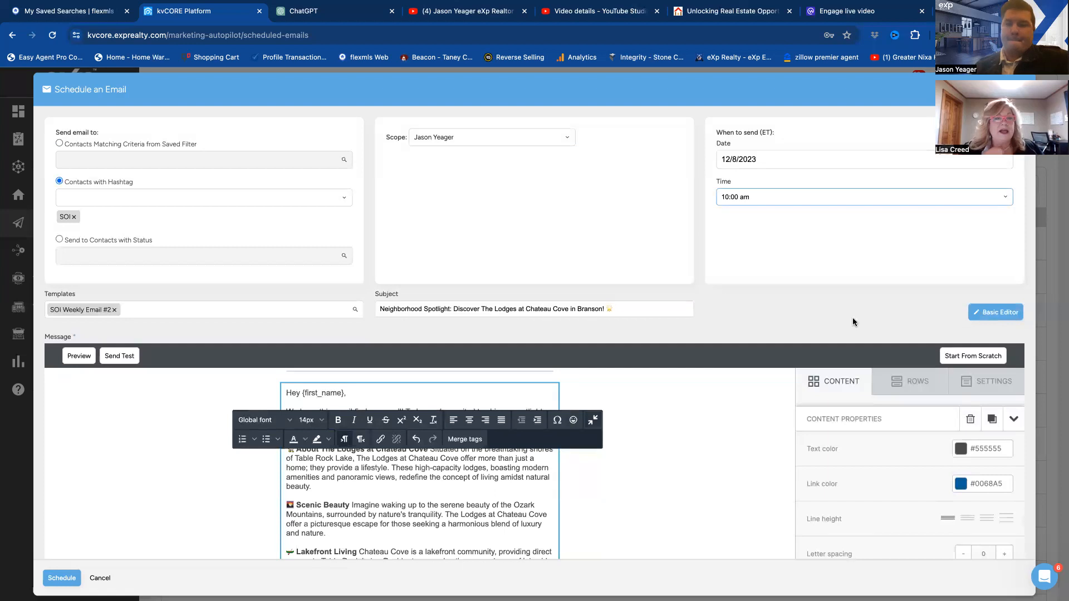
pyautogui.scroll(-10, 764, 332)
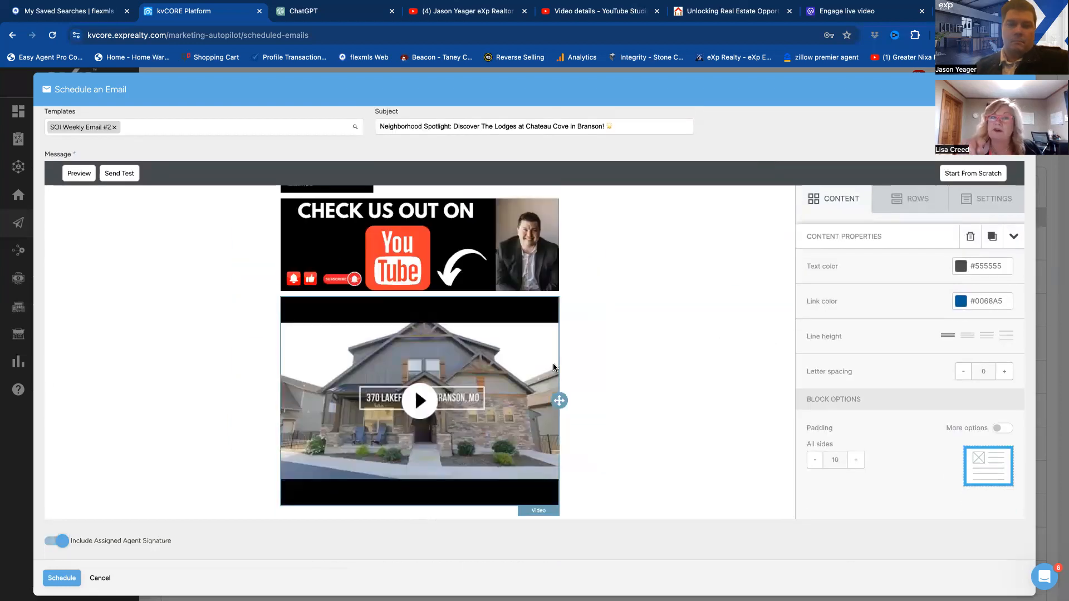
pyautogui.click(49, 584)
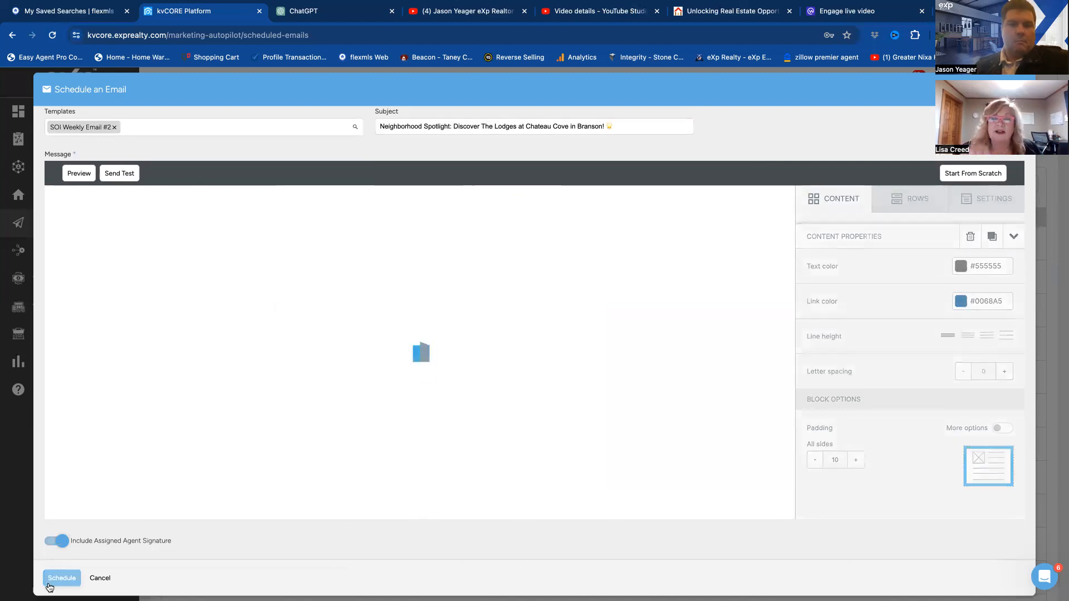